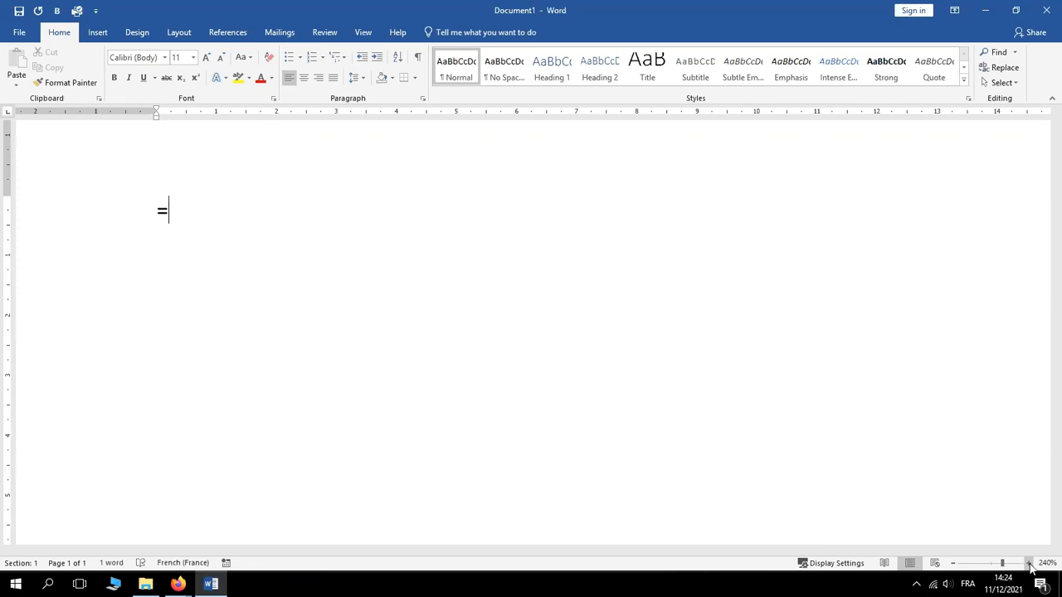
Type the sample-text formula =rand(150,6) into the blank document
text(rand()
text(150)
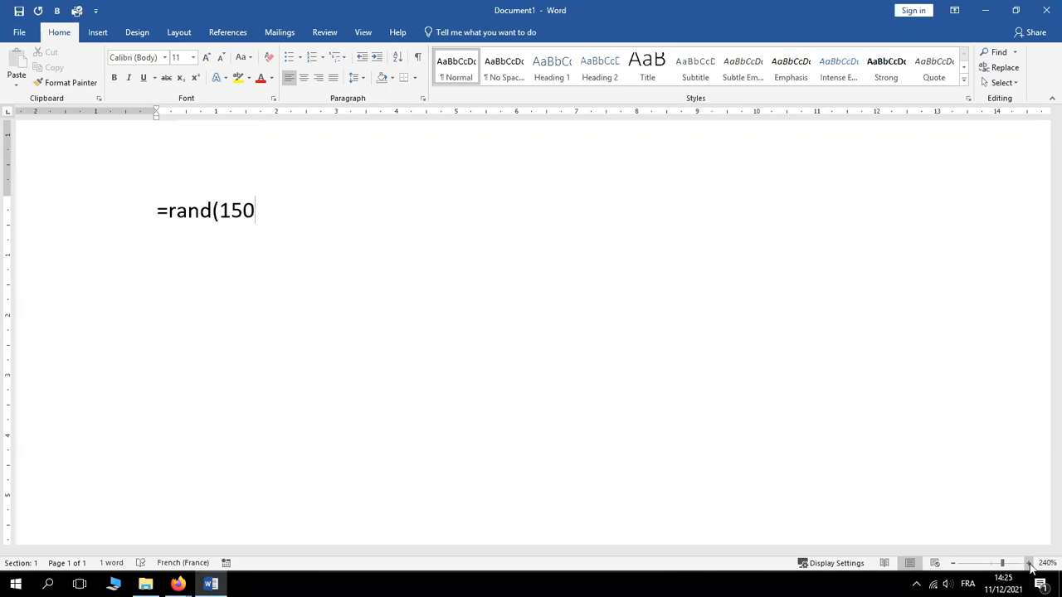
text(,)
text(6)
text())
key(Return)
key(ctrl+z)
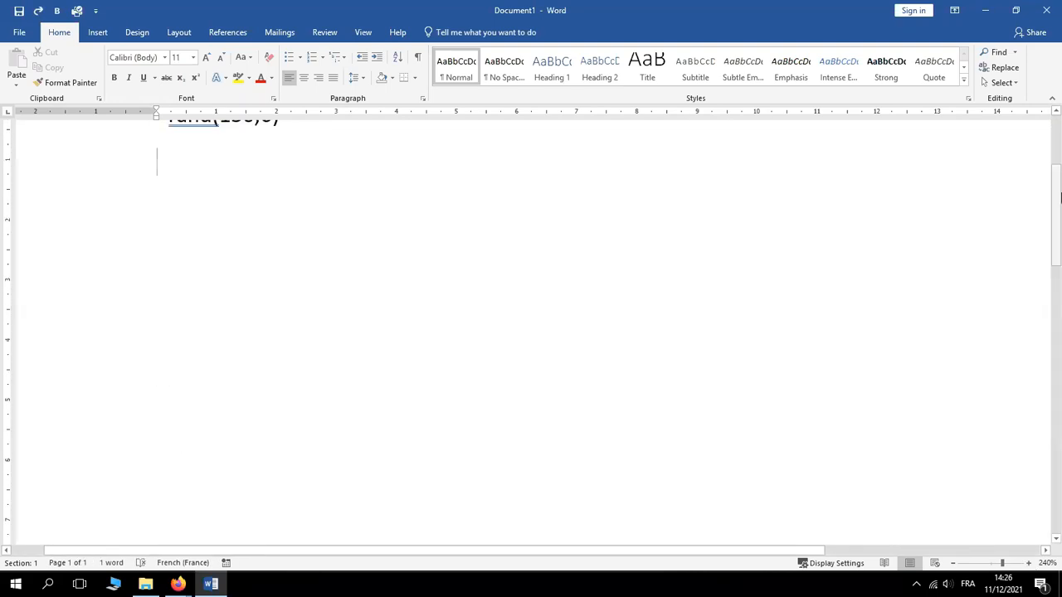
drag(1058, 209, 1053, 170)
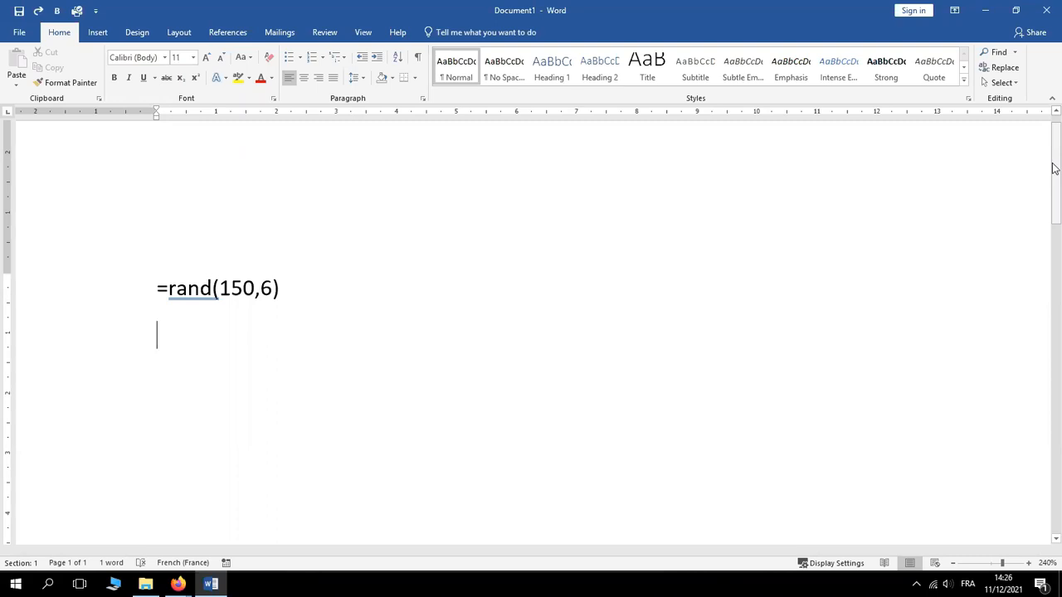
key(BackSpace)
Expand =rand(150,6) into sample paragraphs and zoom the view out to 170%
key(Return)
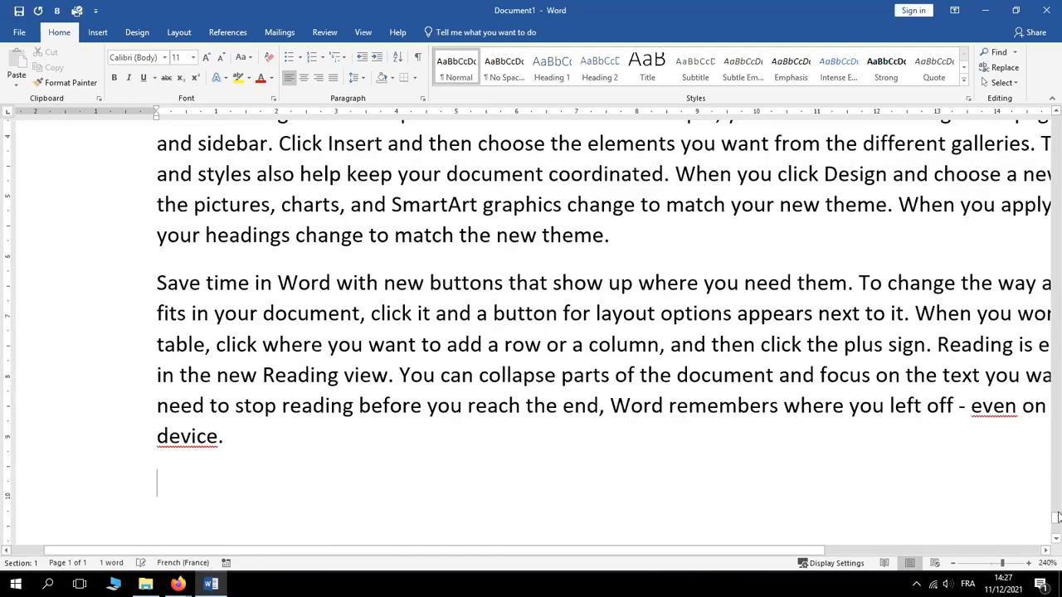
drag(1057, 521, 1058, 101)
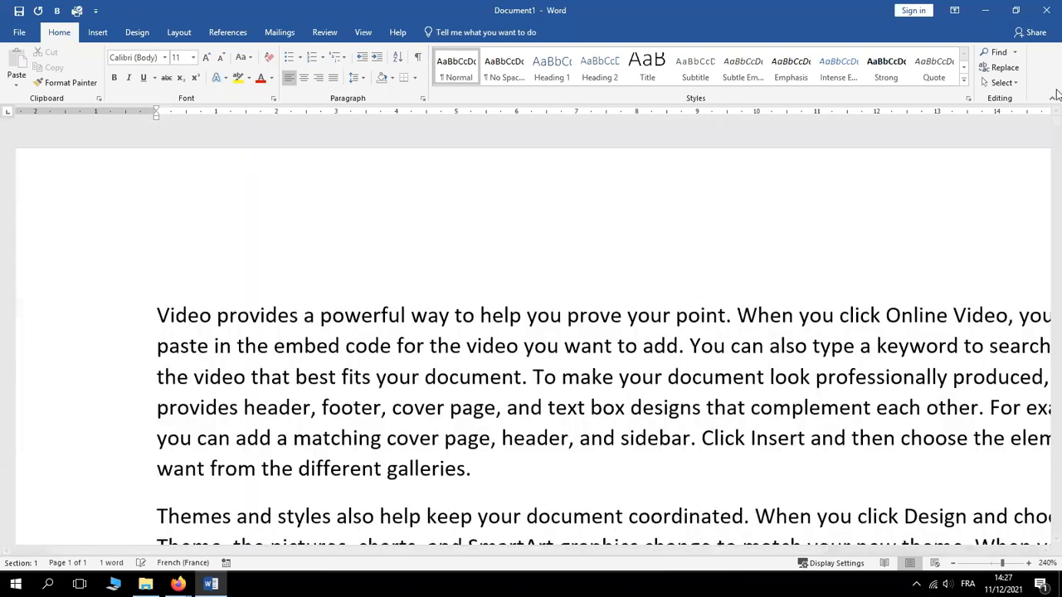
click(954, 564)
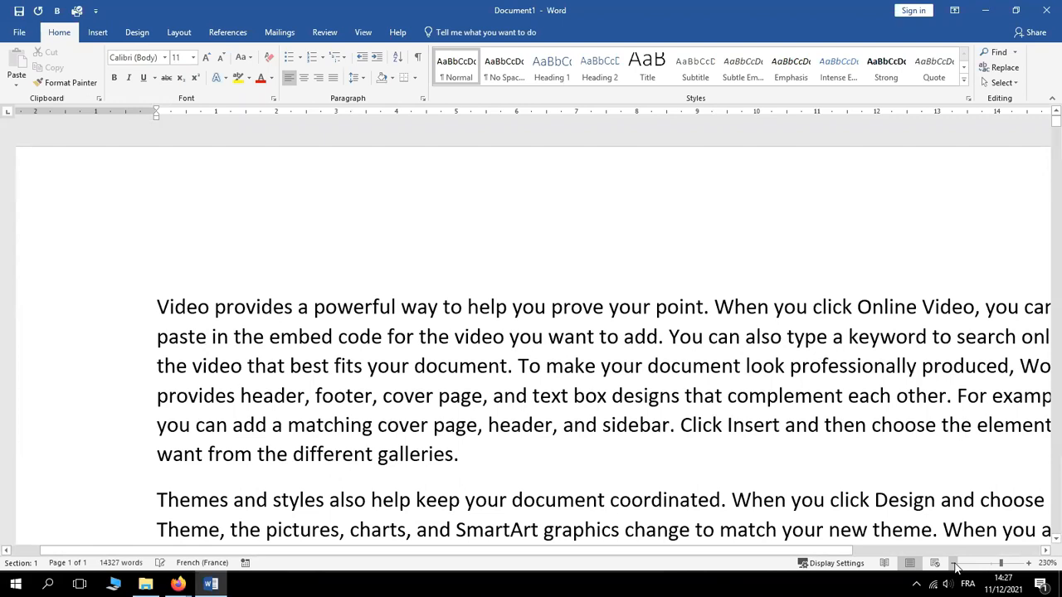
click(954, 564)
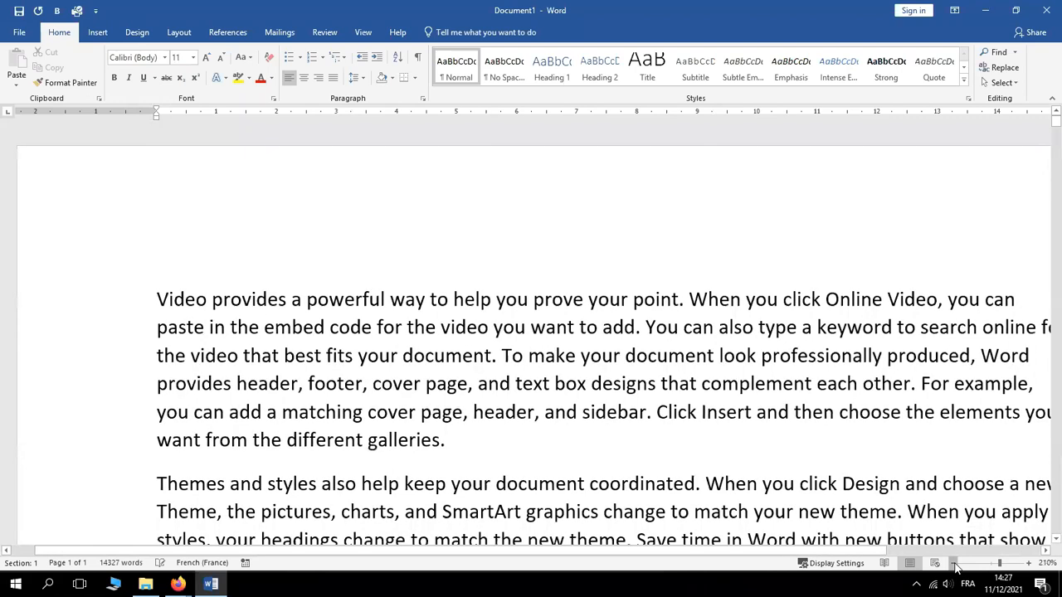
double_click(955, 564)
double_click(954, 564)
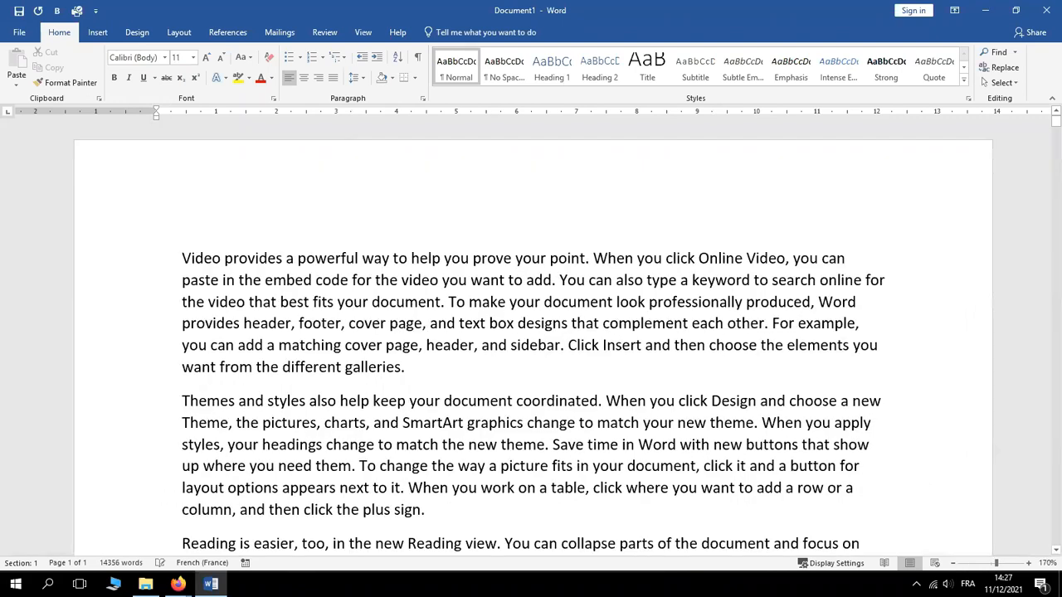
Launch Notepad from the Start menu search
click(16, 584)
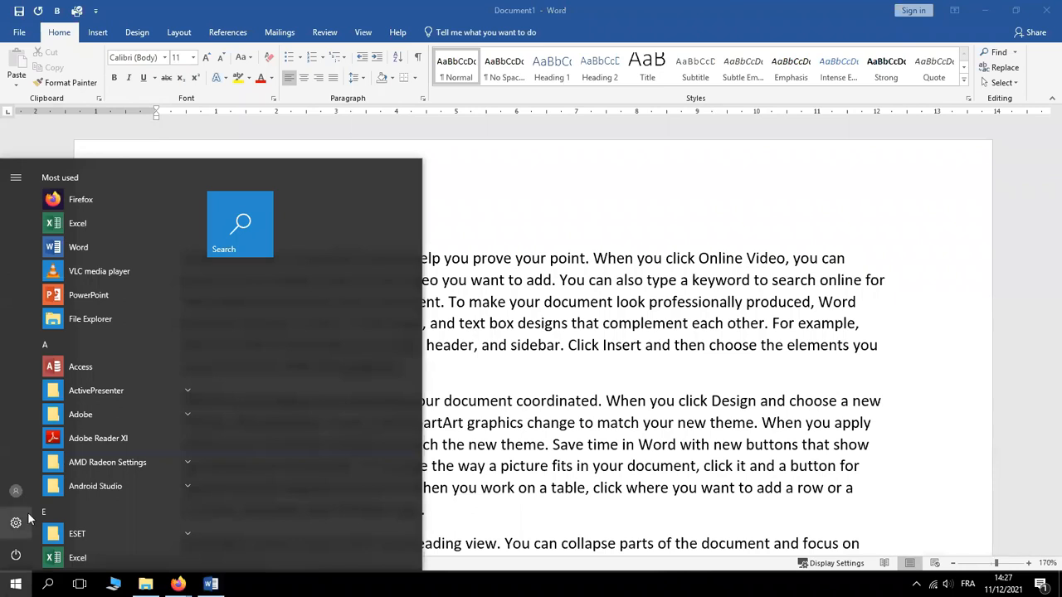
text(n)
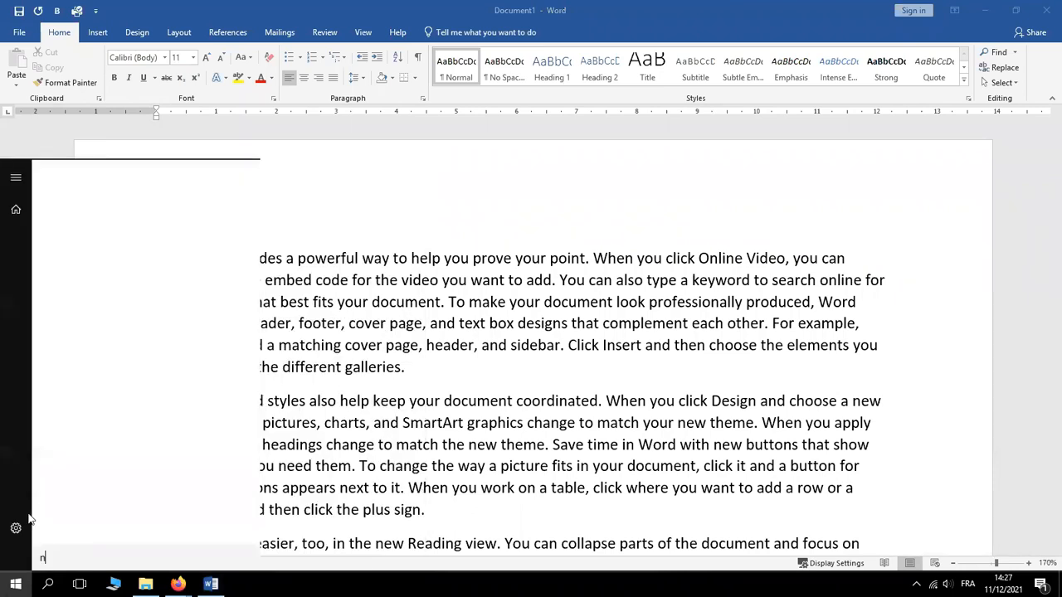
text(ot)
key(Return)
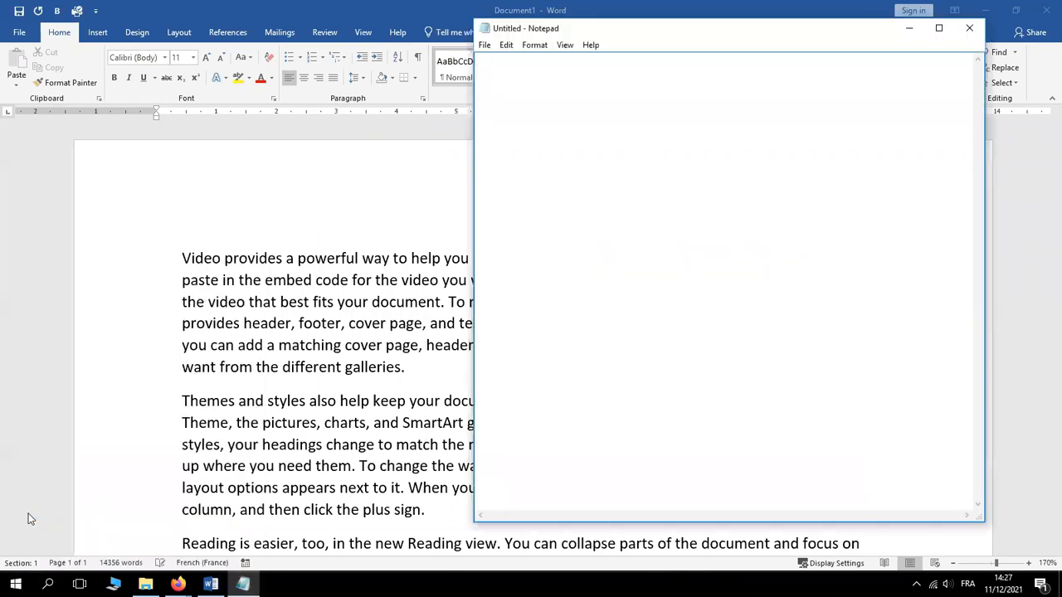
Write the notes 'Save with password', 'Pdf' and 'Font: Bookman old style'
text(Sav)
key(Return)
text(P)
key(BackSpace)
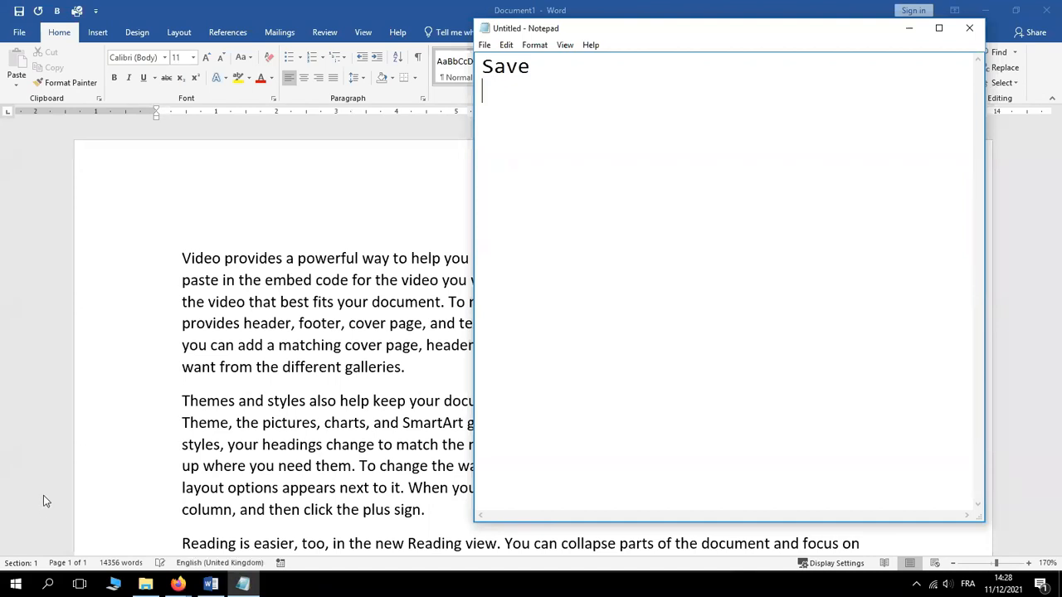
scroll(23, 373, down, 10)
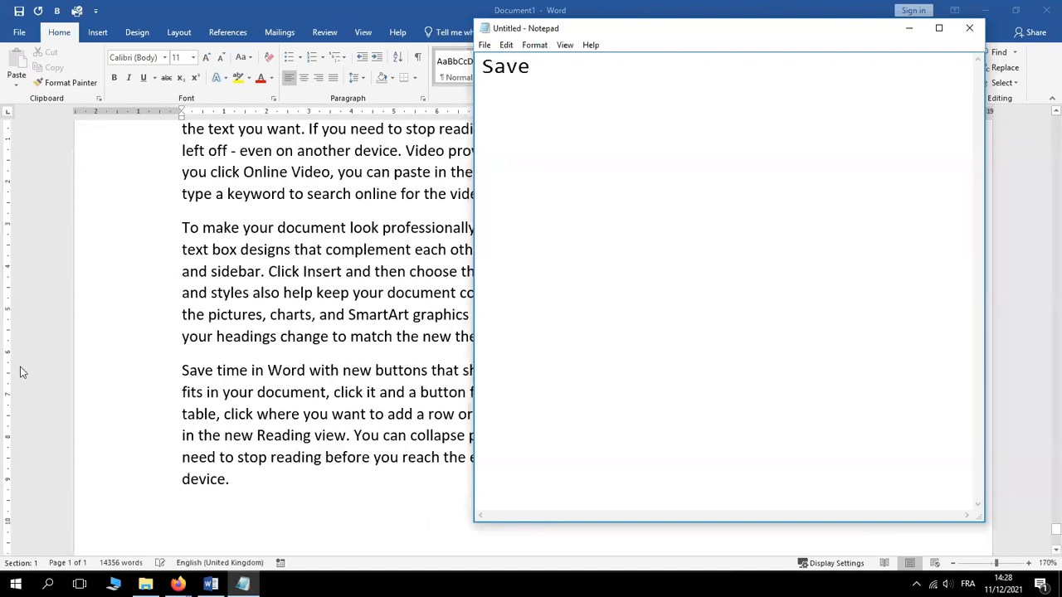
click(550, 66)
text(with password)
key(Return)
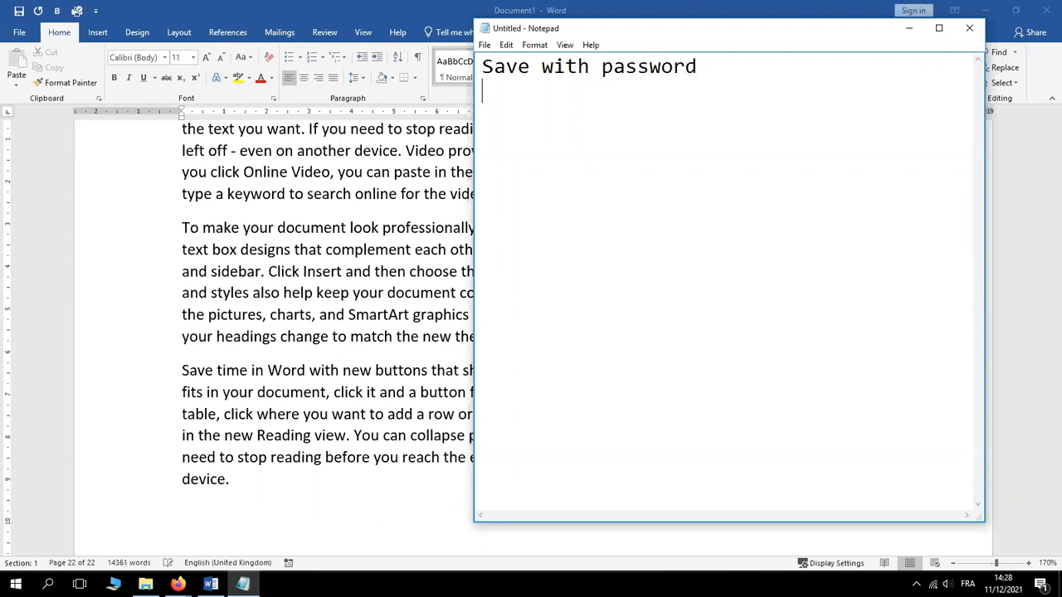
text(Pdf)
key(Return)
text(Font: )
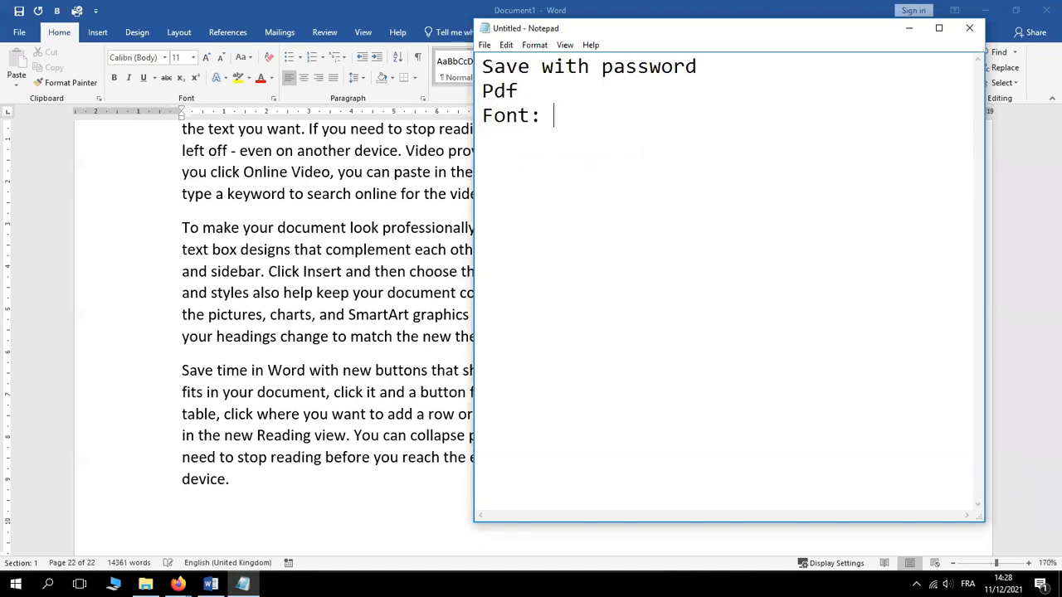
text(Bookm)
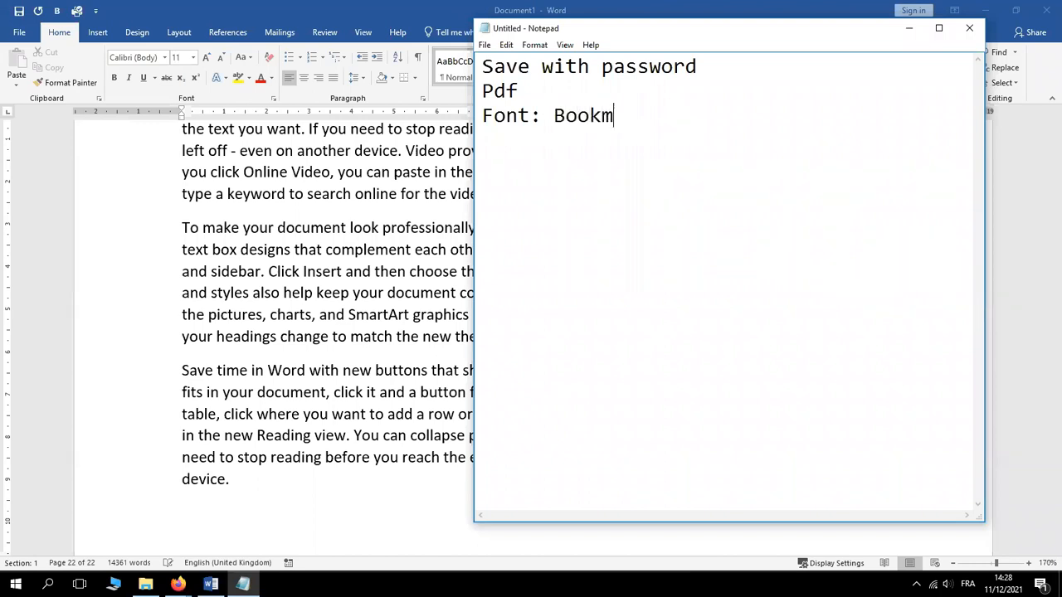
text(an old style)
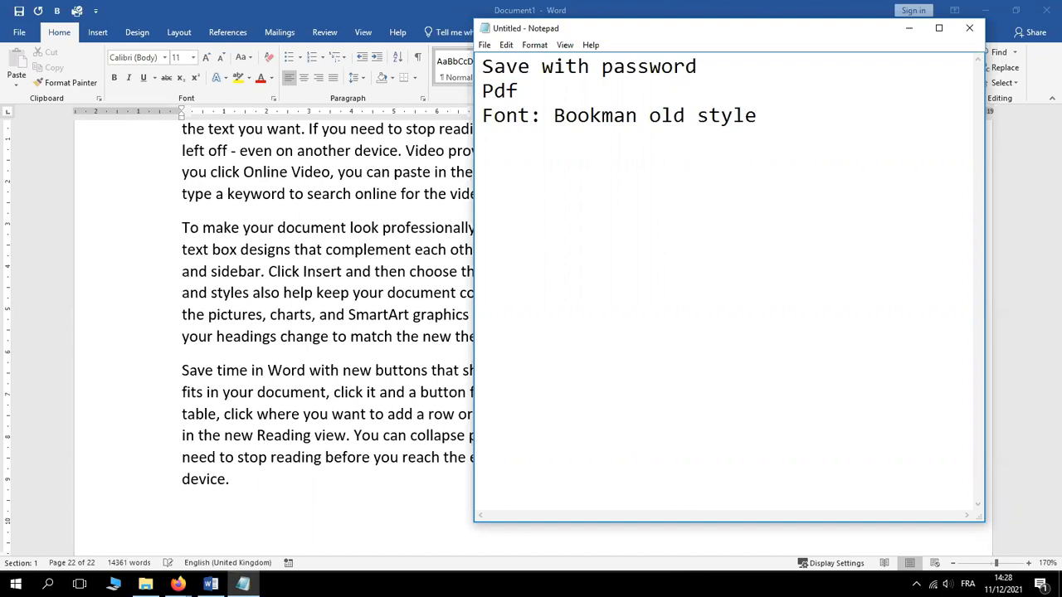
Add note lines 'Size 12', 'Align Justified' and 'Spacing 1.5'
key(Return)
text(Size 12)
key(Return)
text(Align )
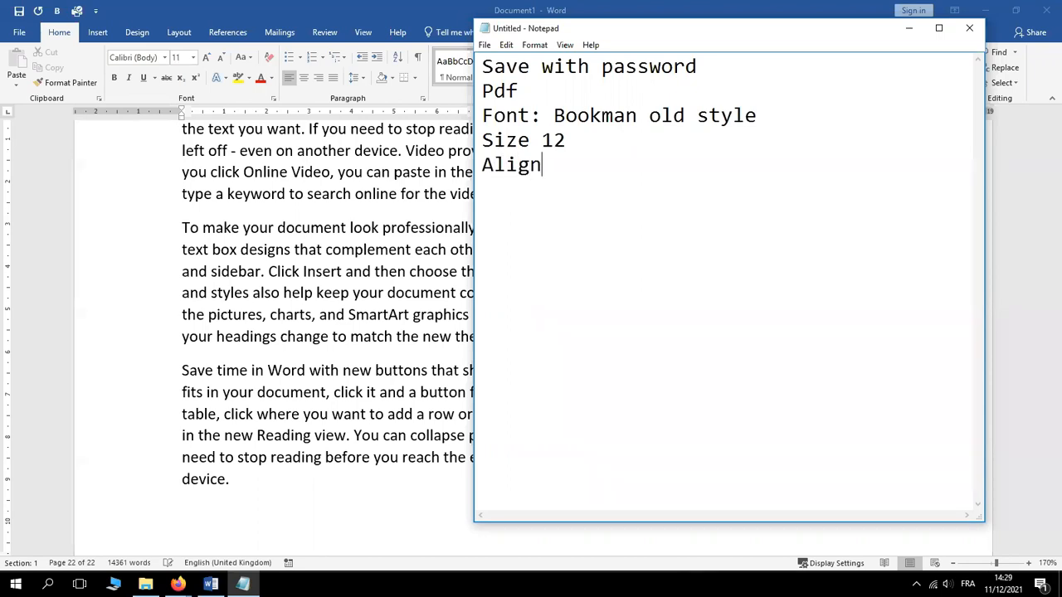
text(Justified)
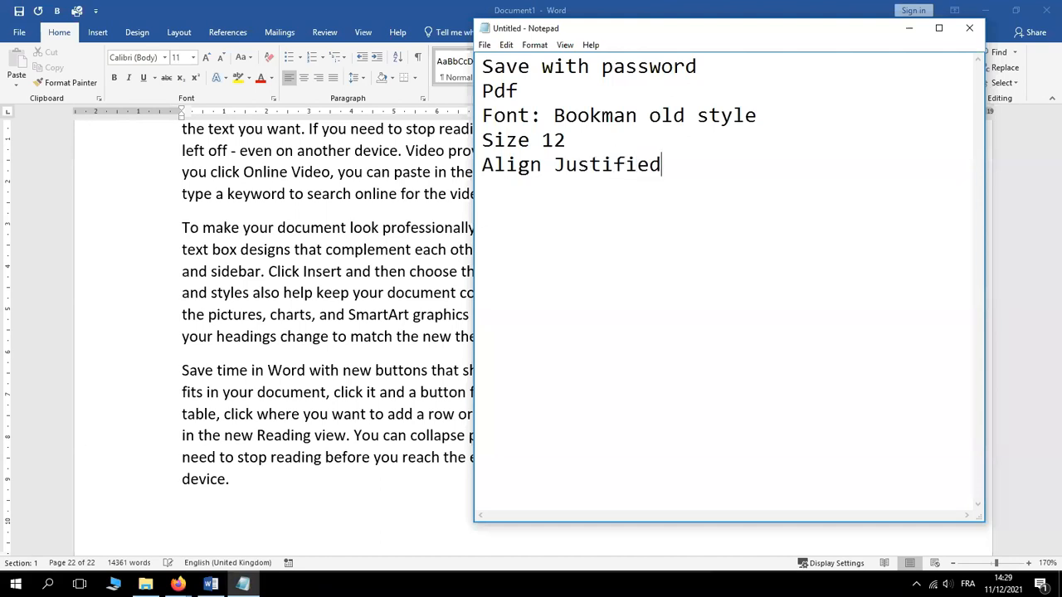
key(Return)
text(Spacing 1.5)
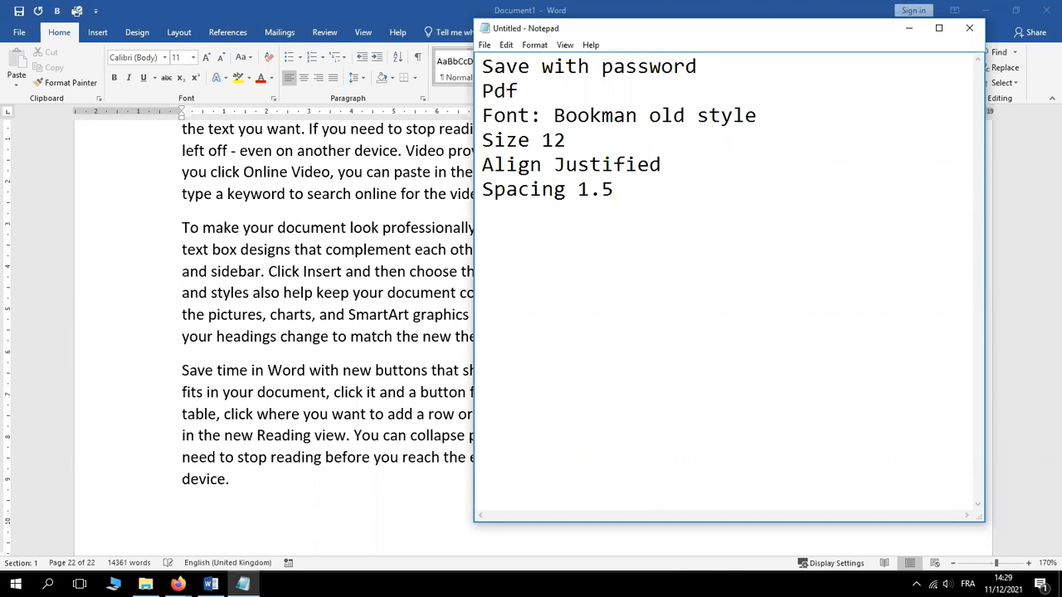
Amend the spacing line, then add 'Comments' and 'Page numbers multiple numbering formats'
click(484, 189)
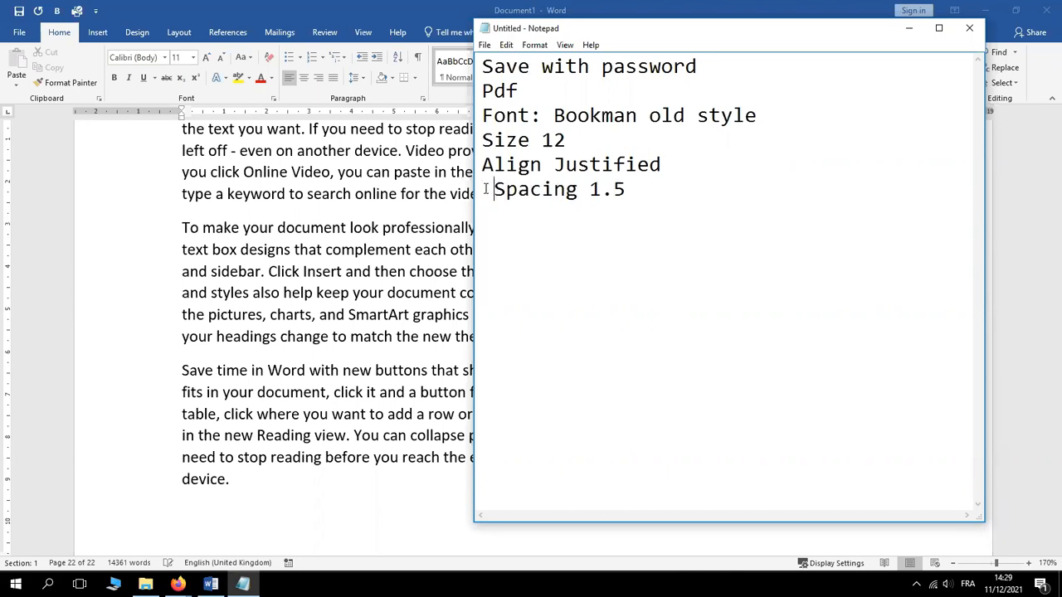
text(lines)
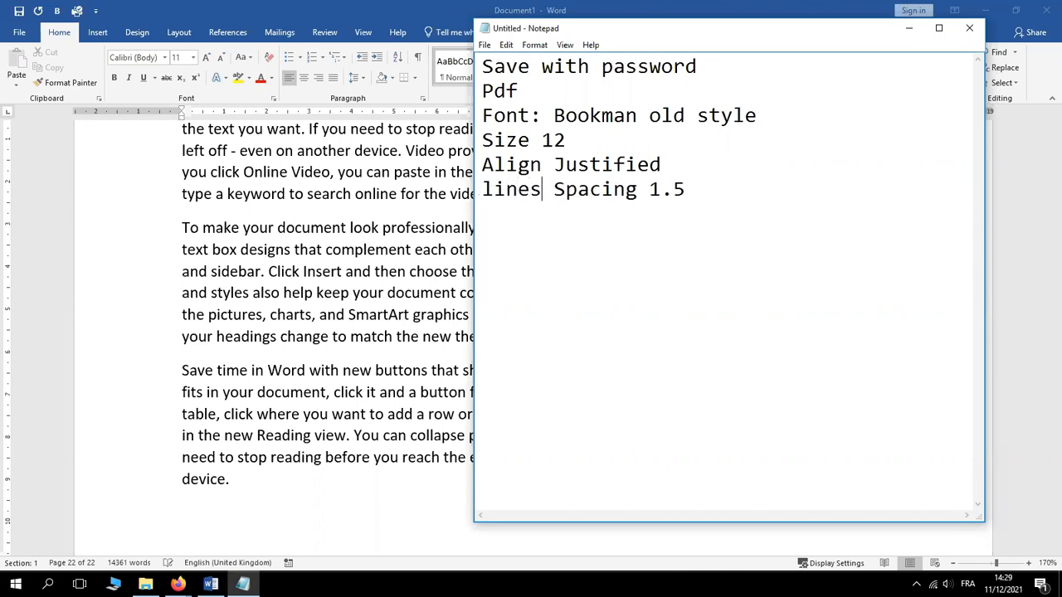
key(BackSpace)
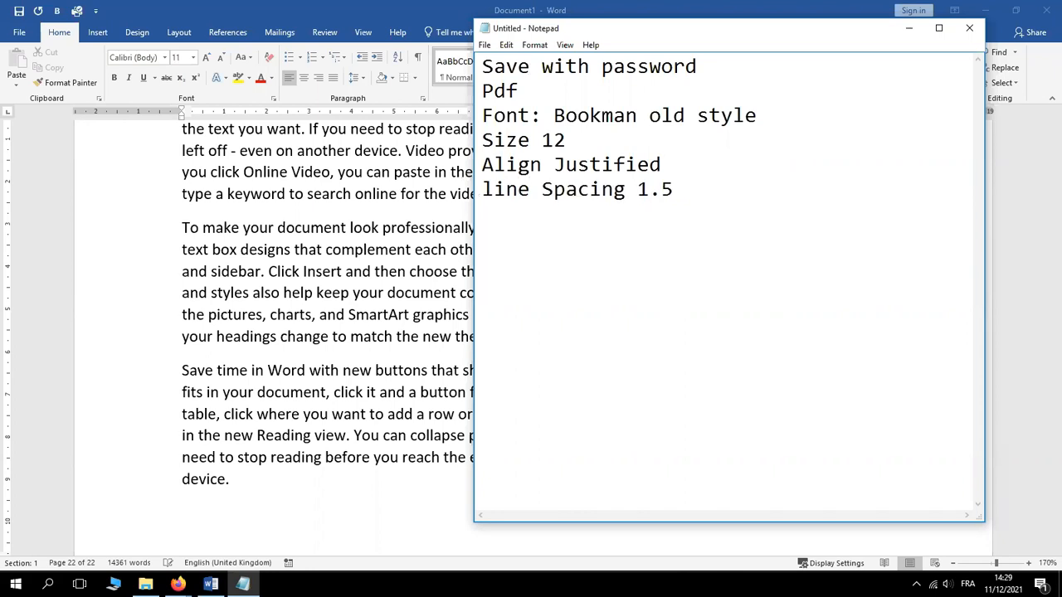
click(696, 189)
key(Return)
text(Comments)
key(Return)
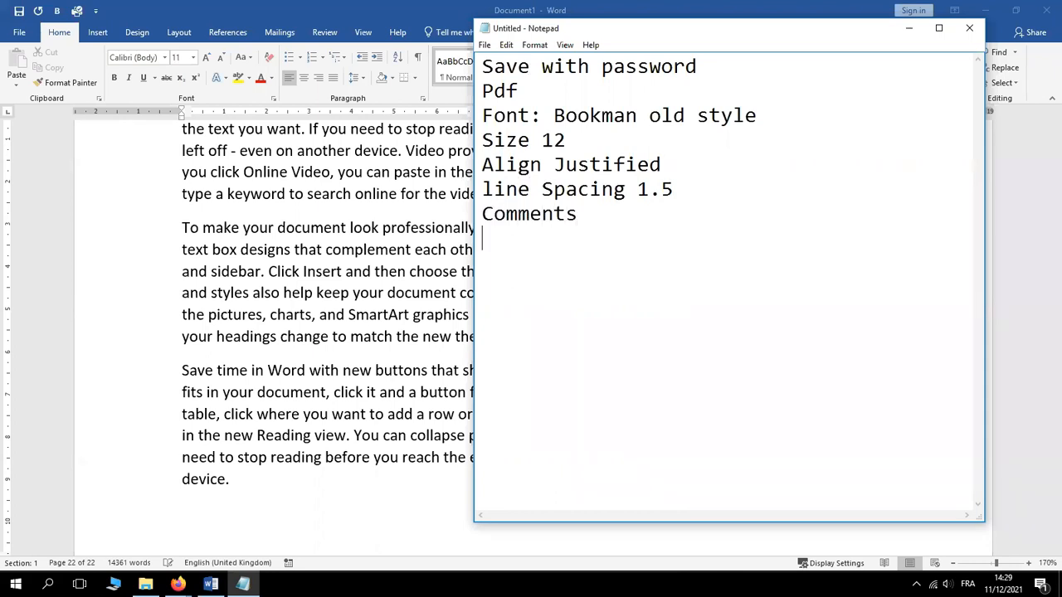
text(Page num)
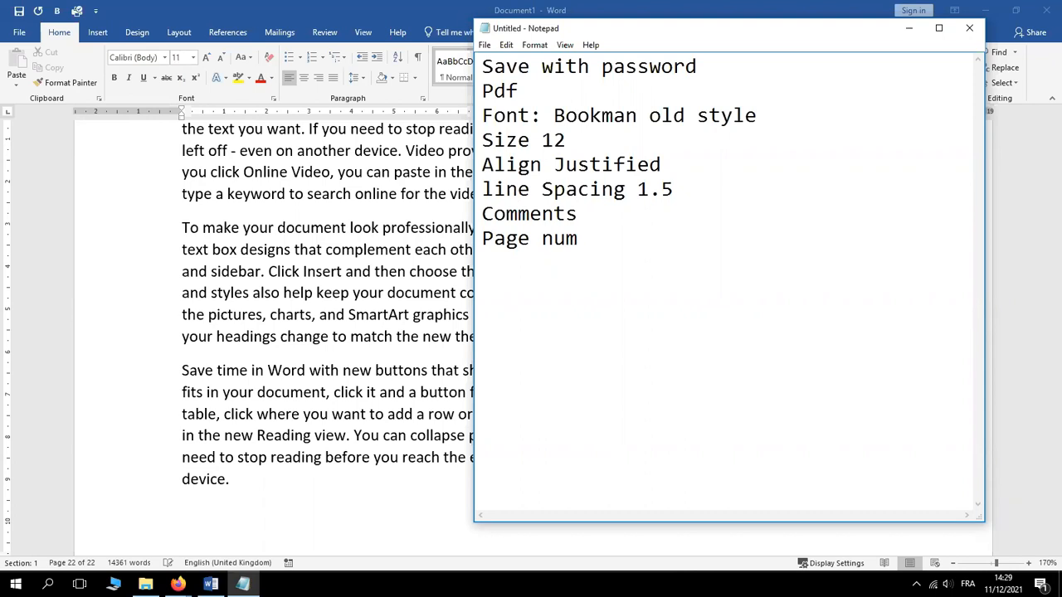
text(bers)
text(i)
text(e)
key(BackSpace)
key(BackSpace)
key(BackSpace)
text(multiple numbering for)
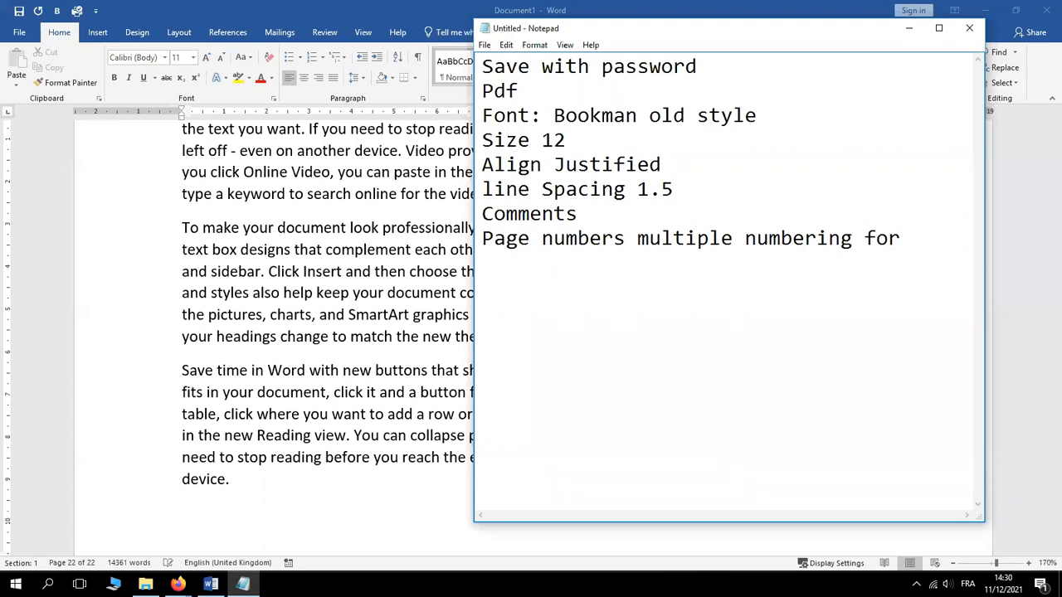
text(mats)
Add note lines for mixed landscape/portrait orientations and 'Automatic table of contents'
key(Return)
text(Mix of)
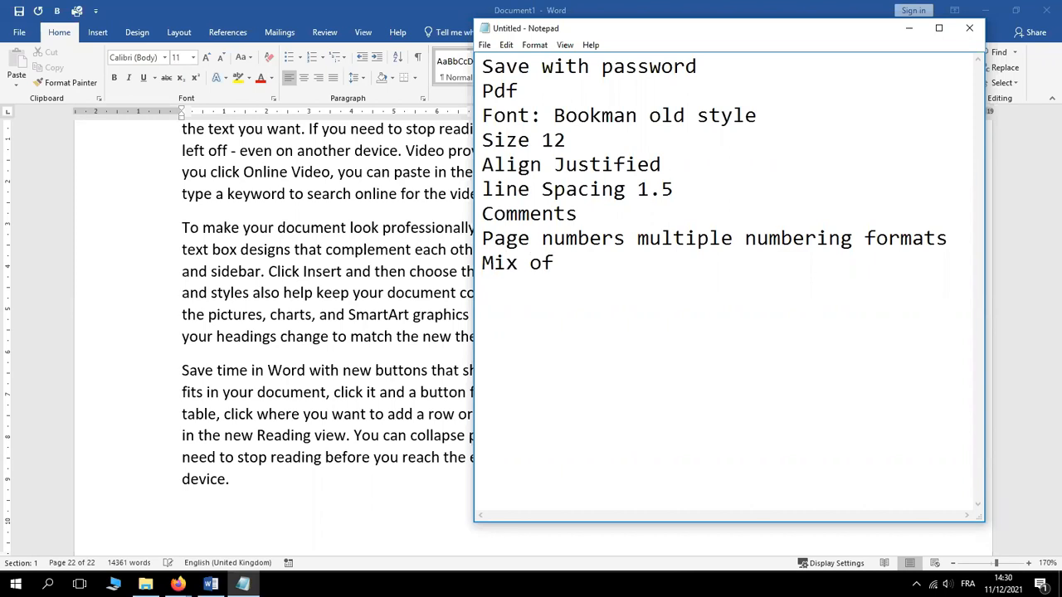
text( landscape )
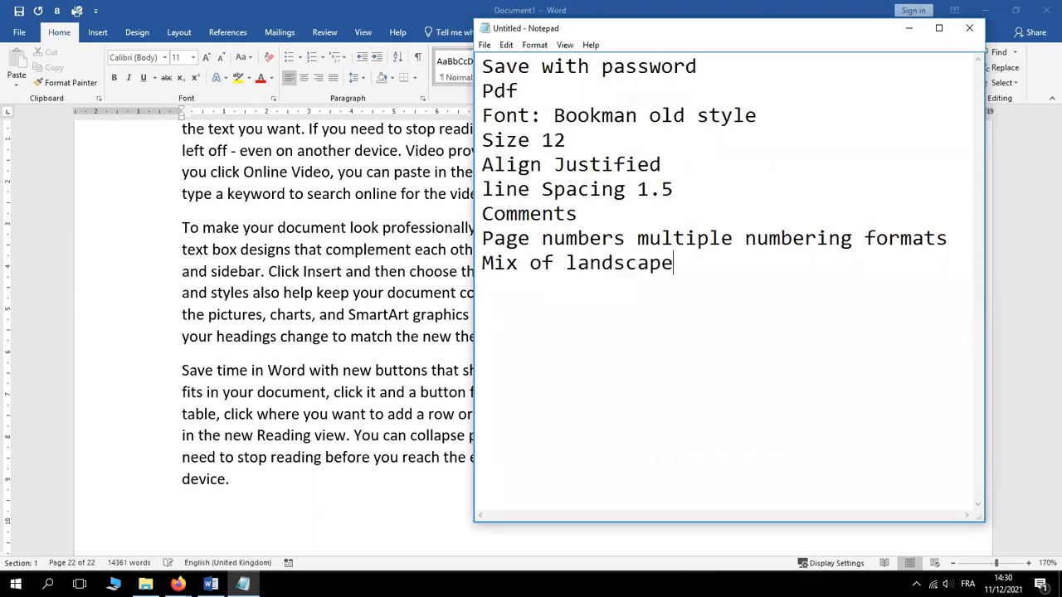
text(and f)
key(BackSpace)
text(portrair)
key(BackSpace)
text(t )
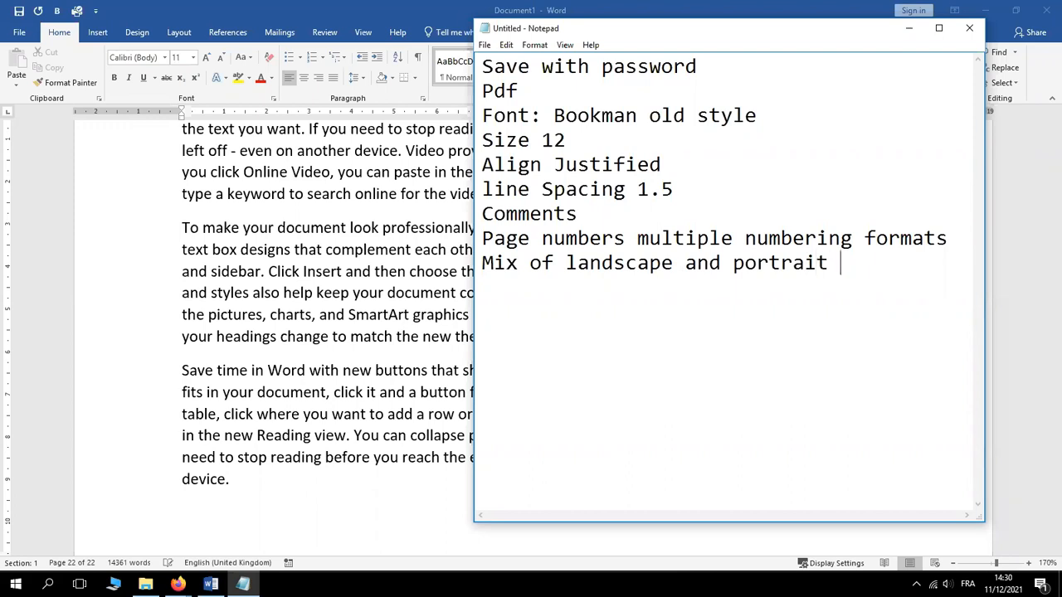
text(o)
text(rrientat)
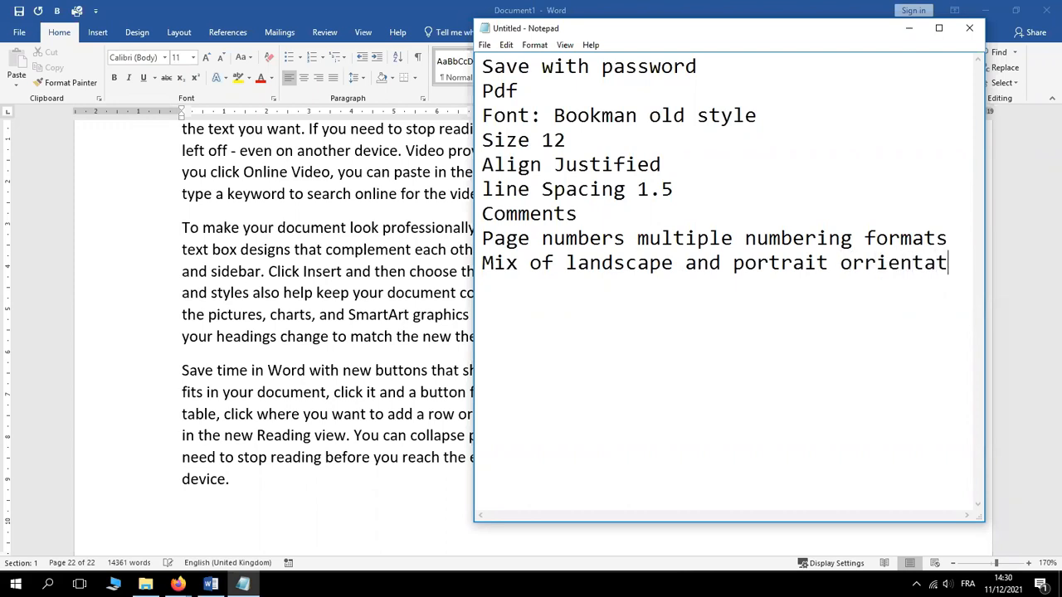
text(ions)
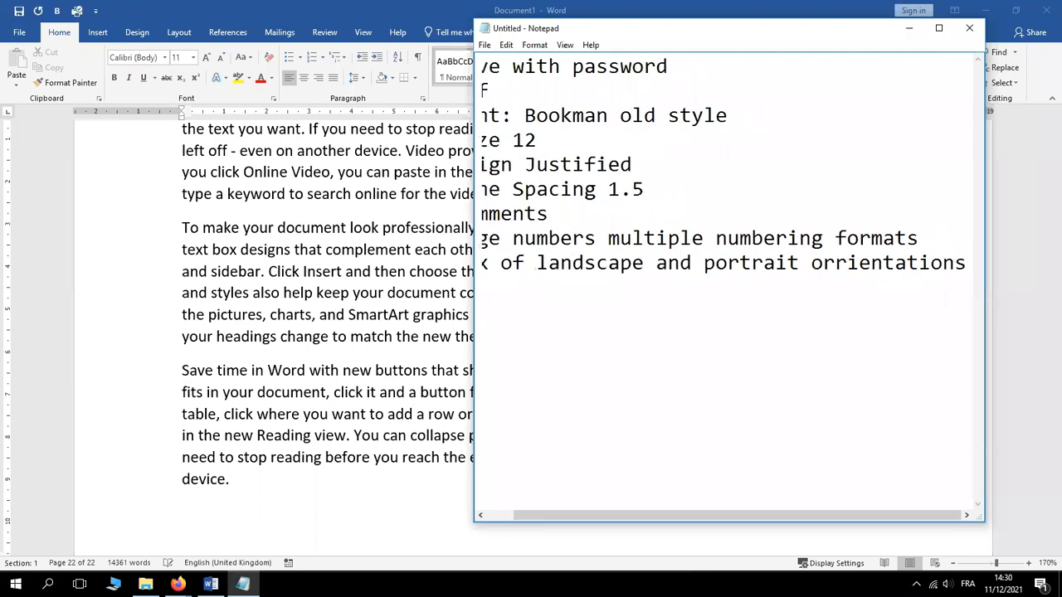
key(Return)
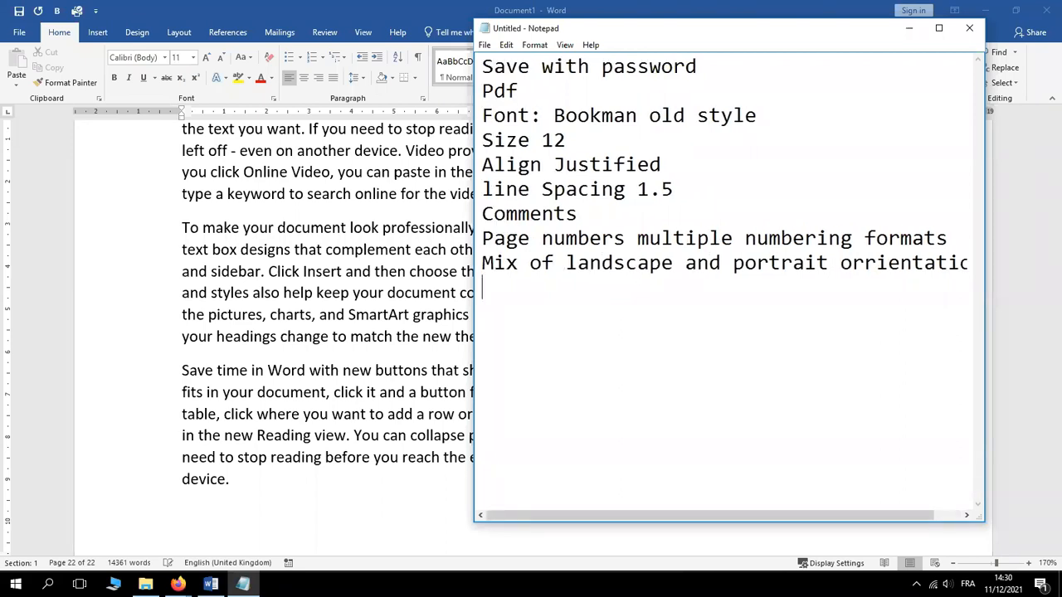
text(Automat)
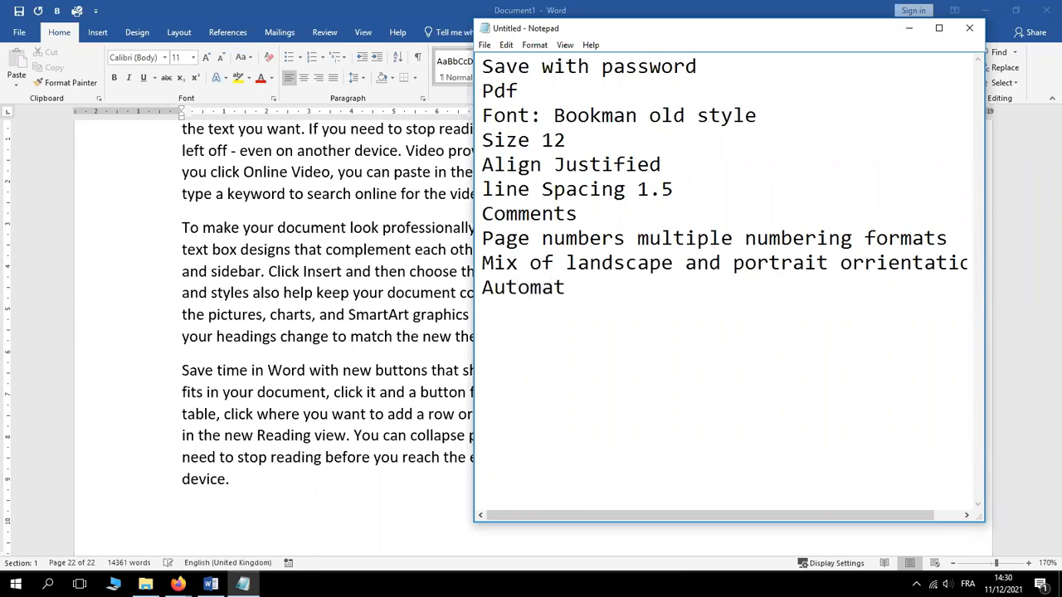
text(ic table )
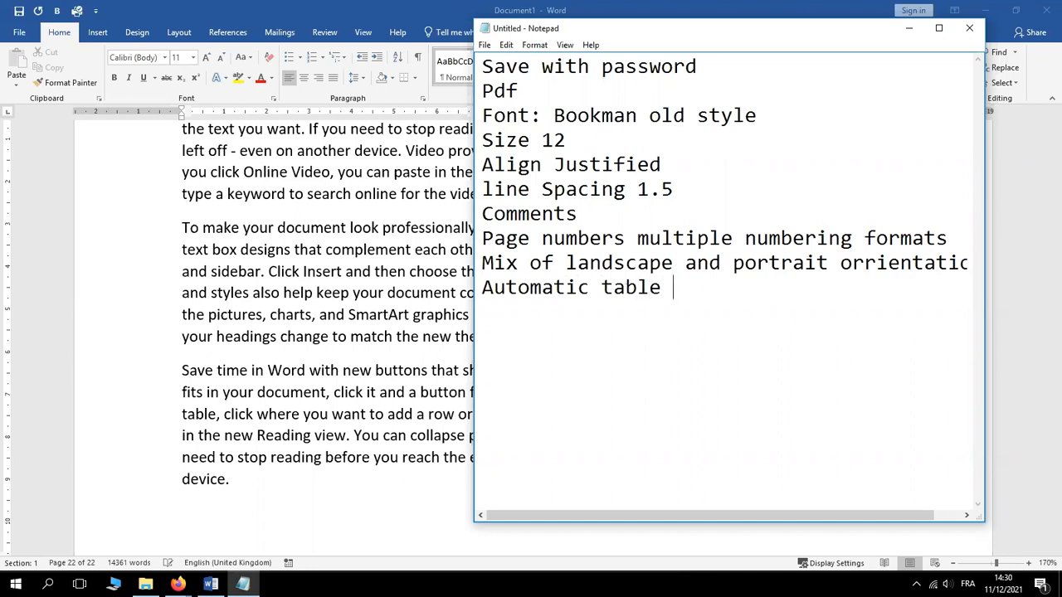
text(of contents)
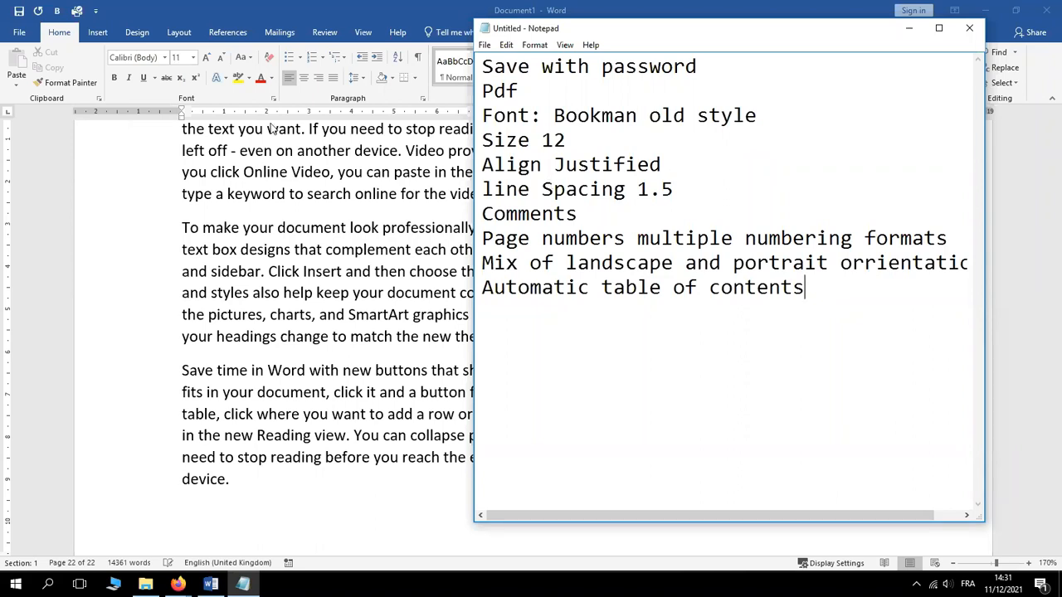
Return to Word and bring up the File > Save As page for the document
key(alt+Tab)
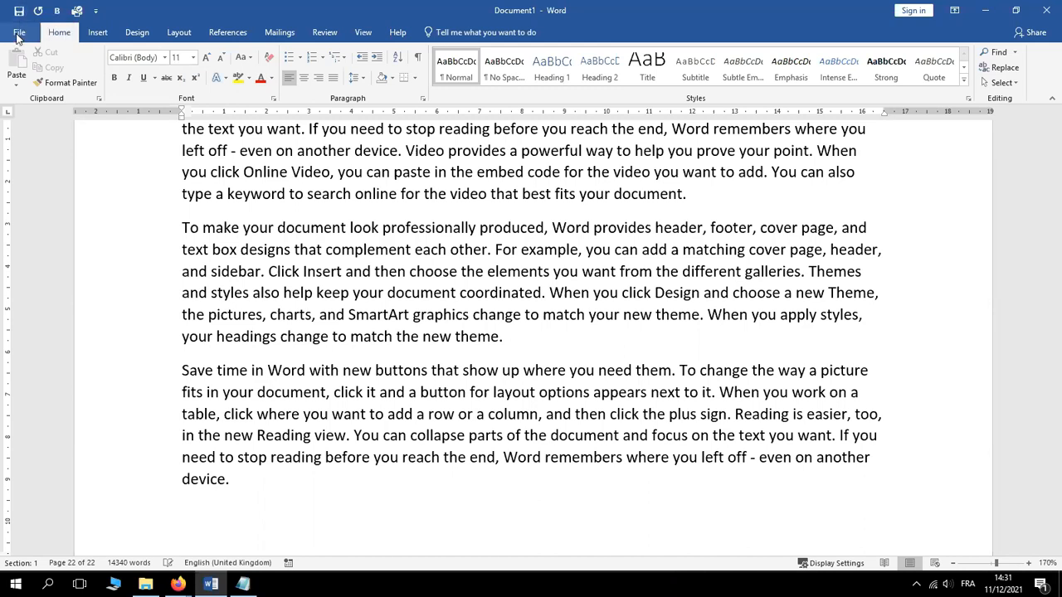
click(18, 33)
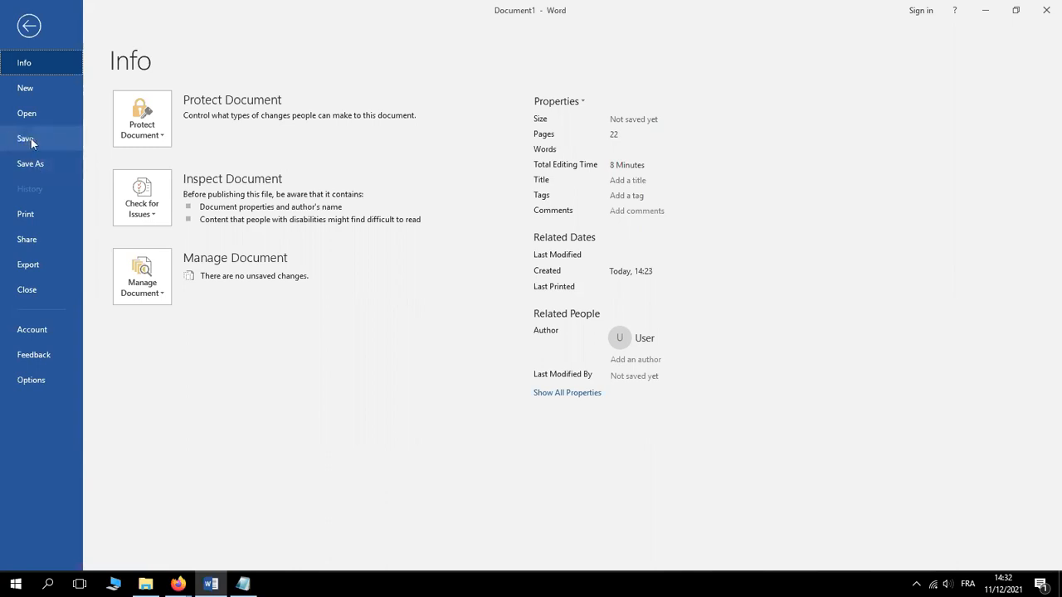
click(30, 139)
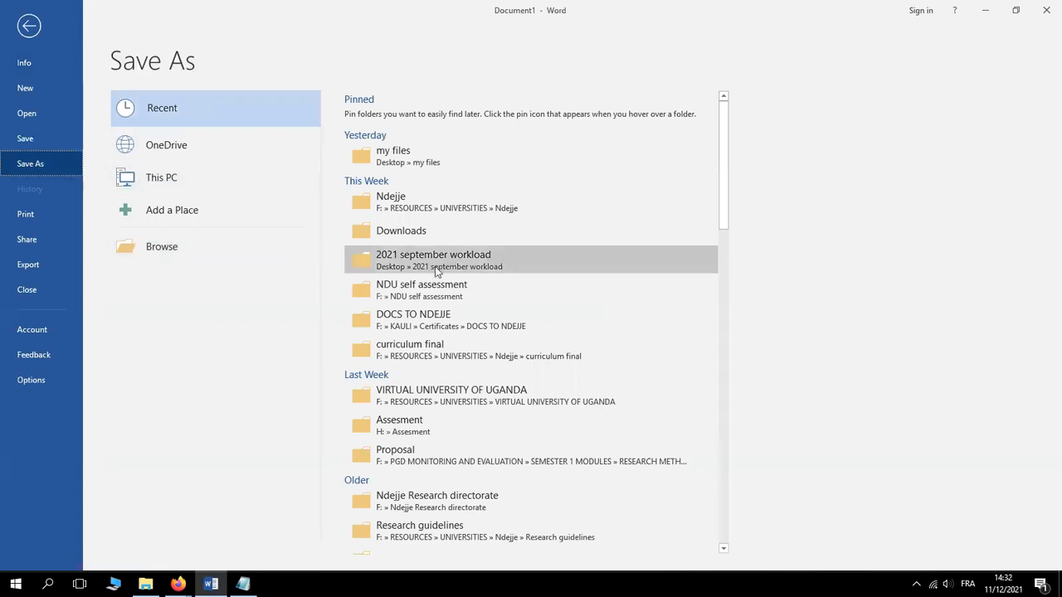
Open the Save As dialog in the Desktop's my files folder and expand Tools
click(413, 157)
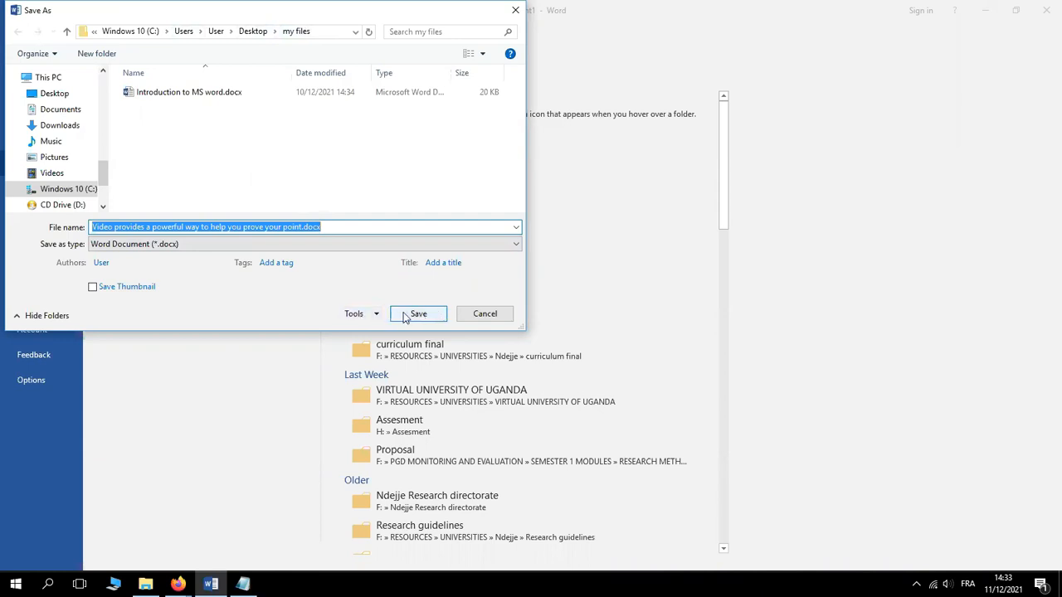
click(357, 315)
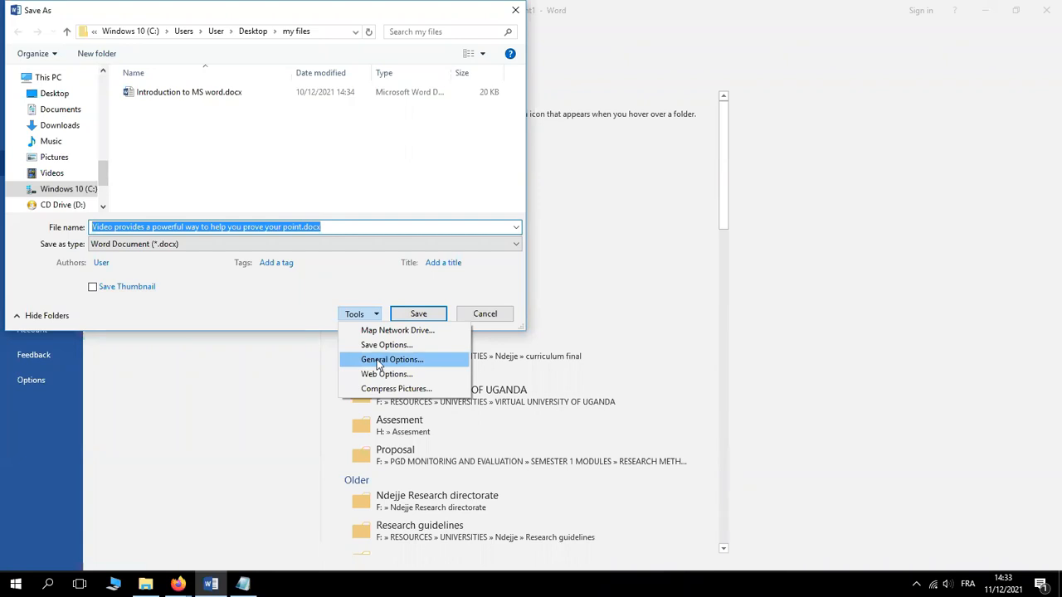
Enter a five-character password to open in General Options and accept with OK
click(377, 363)
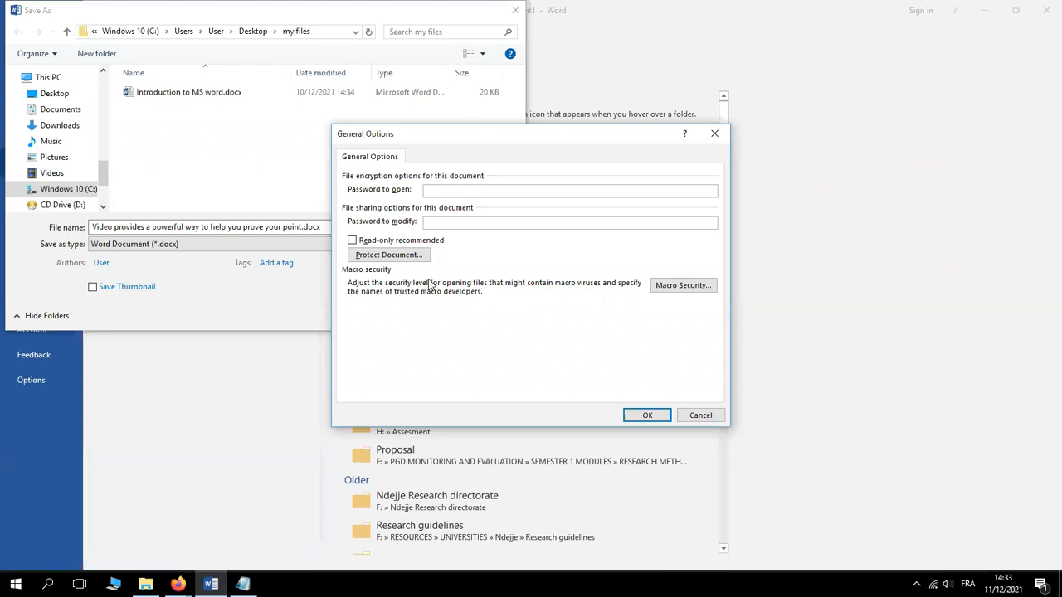
text(12345)
click(437, 222)
click(489, 224)
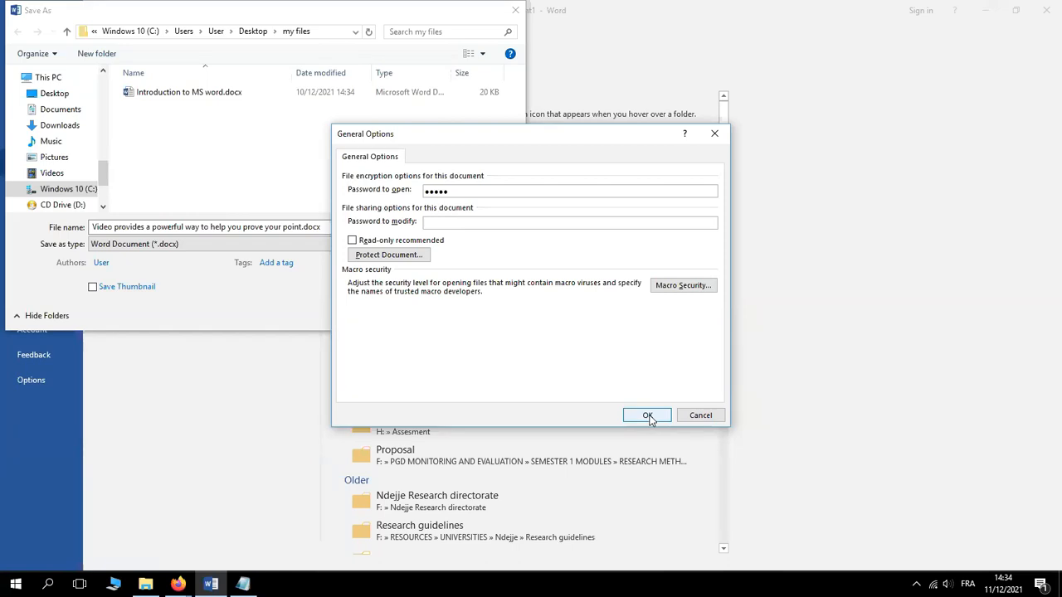
click(648, 416)
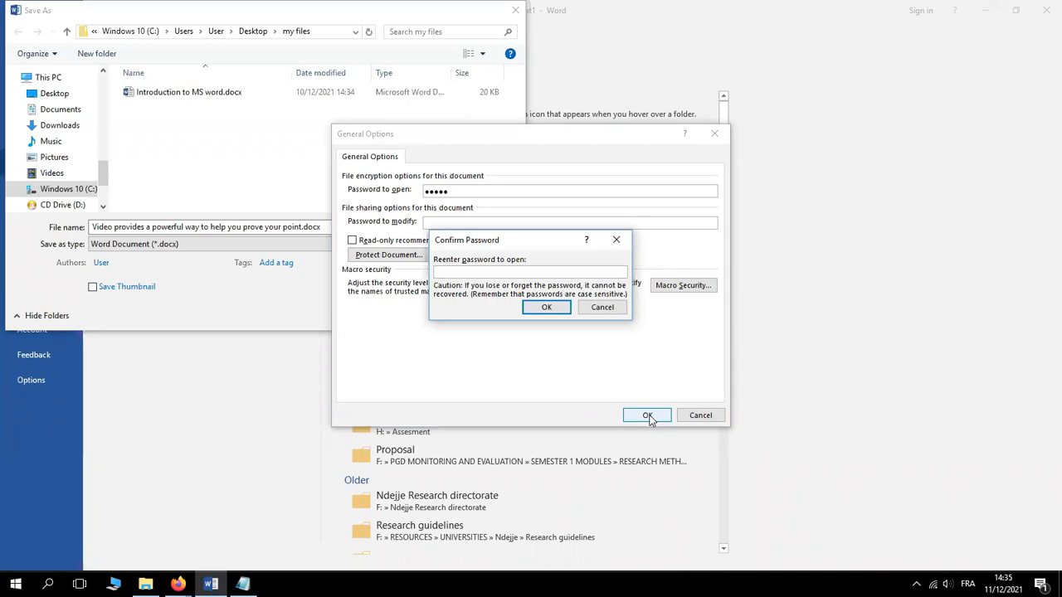
Cancel the password prompts and Save As dialog, then restart saving from the Quick Access Toolbar
click(617, 242)
click(708, 420)
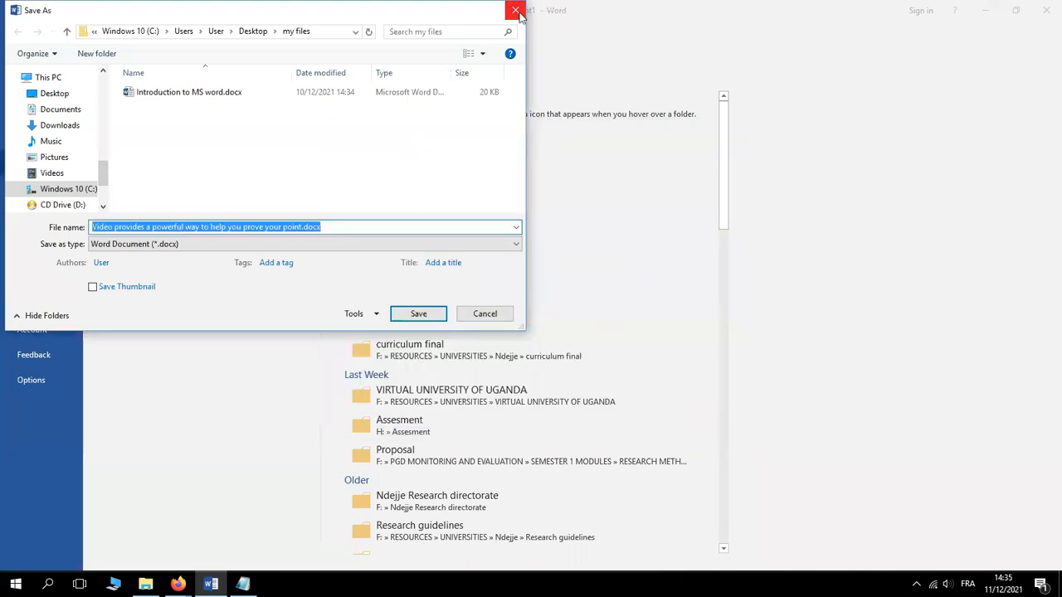
click(516, 11)
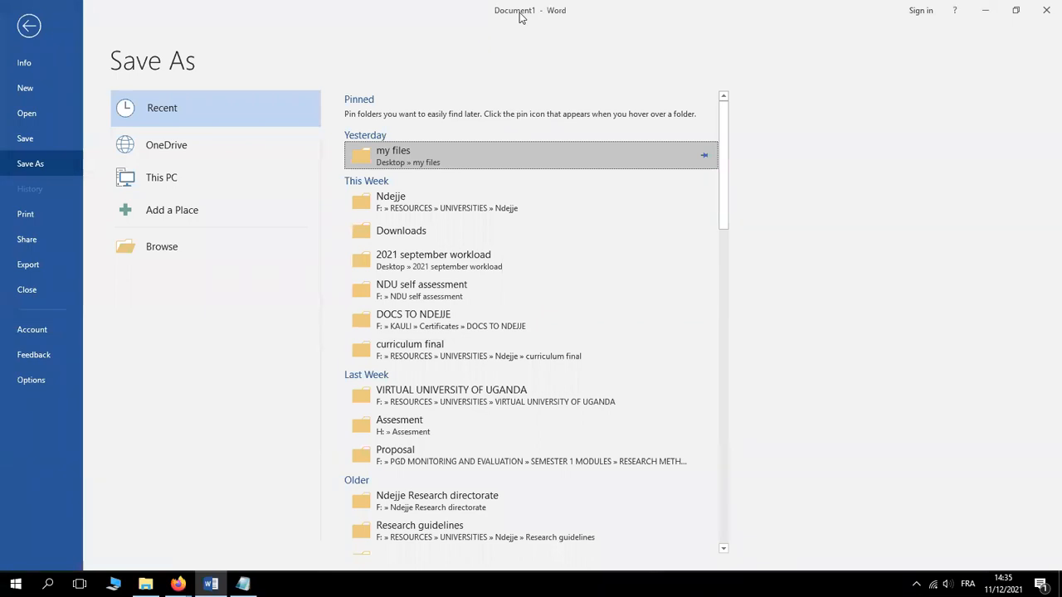
click(28, 27)
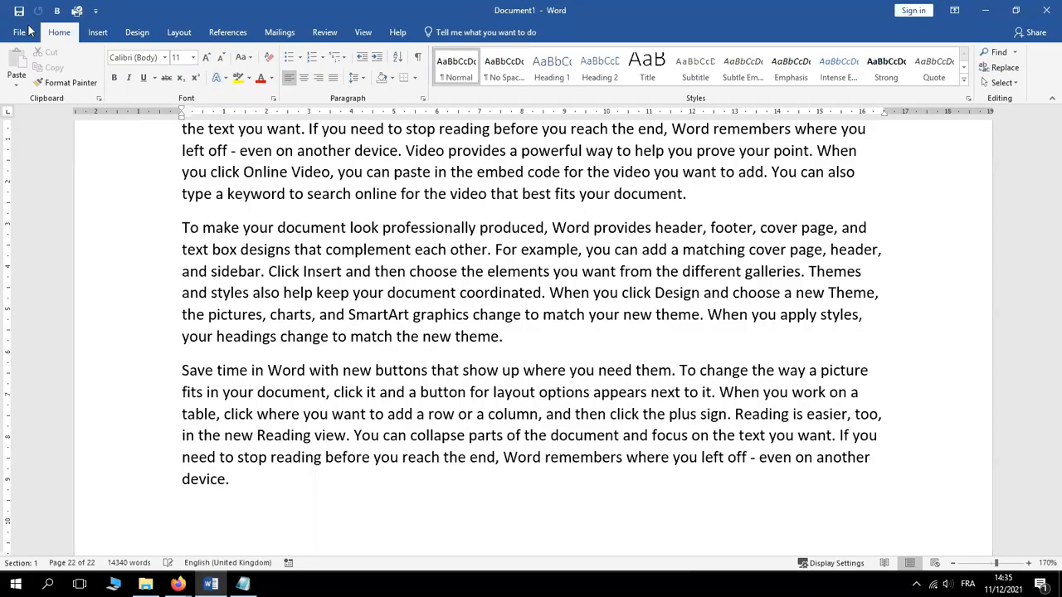
click(19, 11)
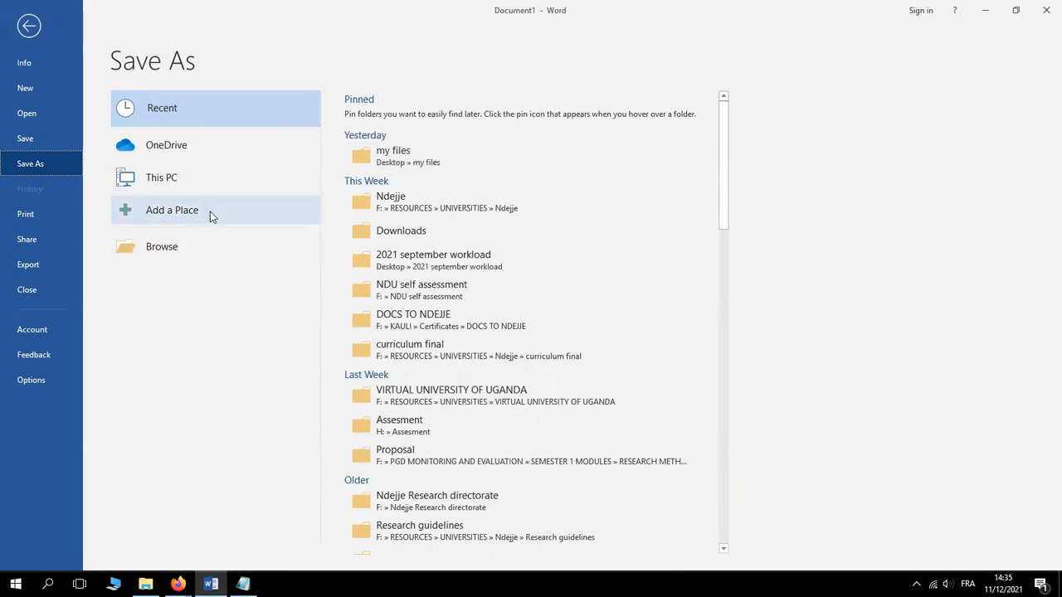
Pick the recent my files folder as the save location
click(414, 157)
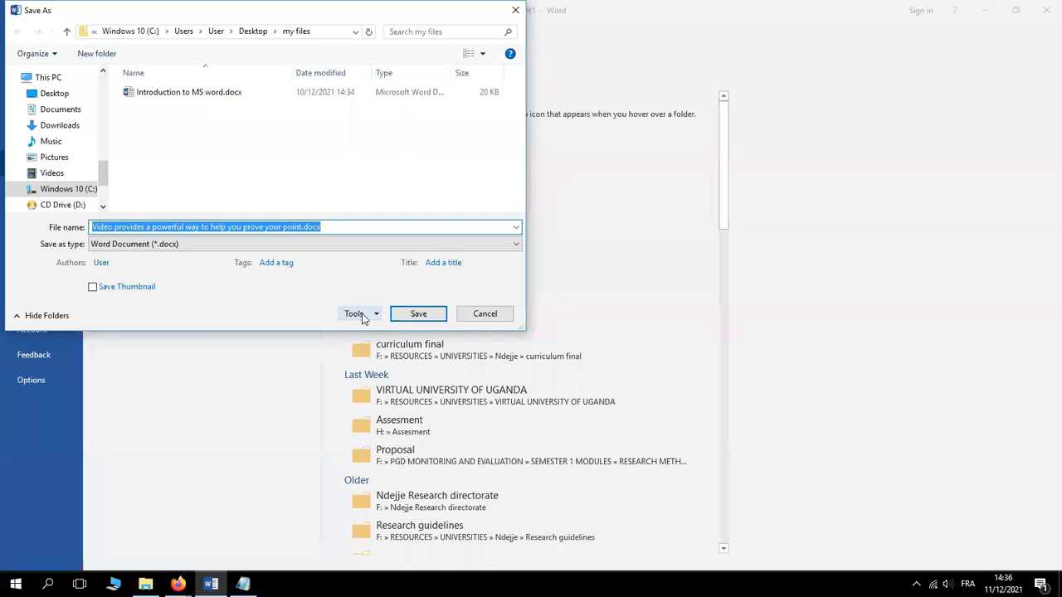
Expand the Tools dropdown beside Save in the Save As dialog
click(362, 318)
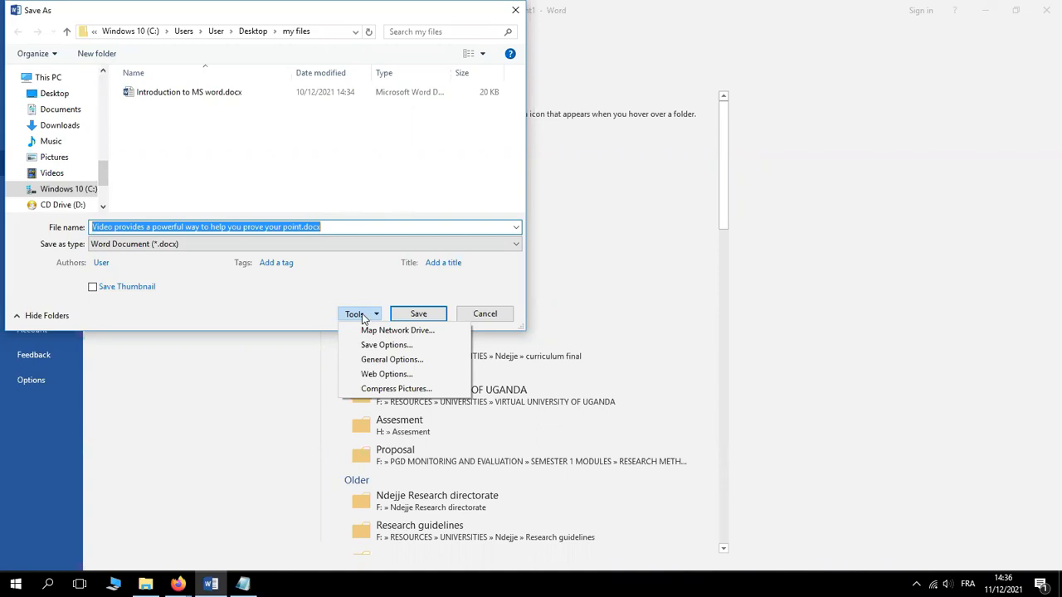
Enter a password to open in General Options; the re-entered confirmation fails as mismatched
click(372, 362)
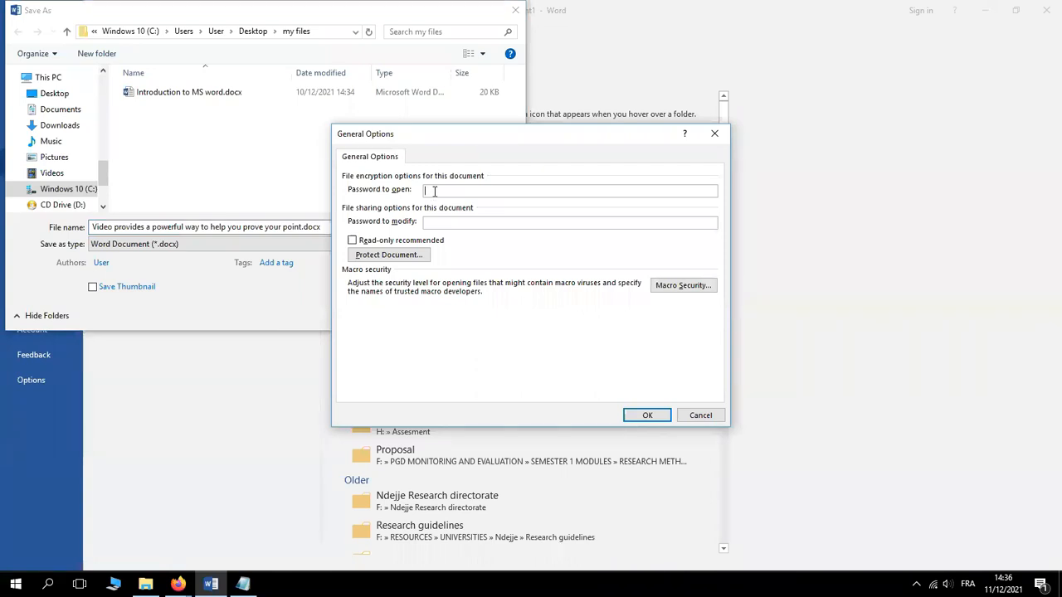
text(123456)
click(651, 415)
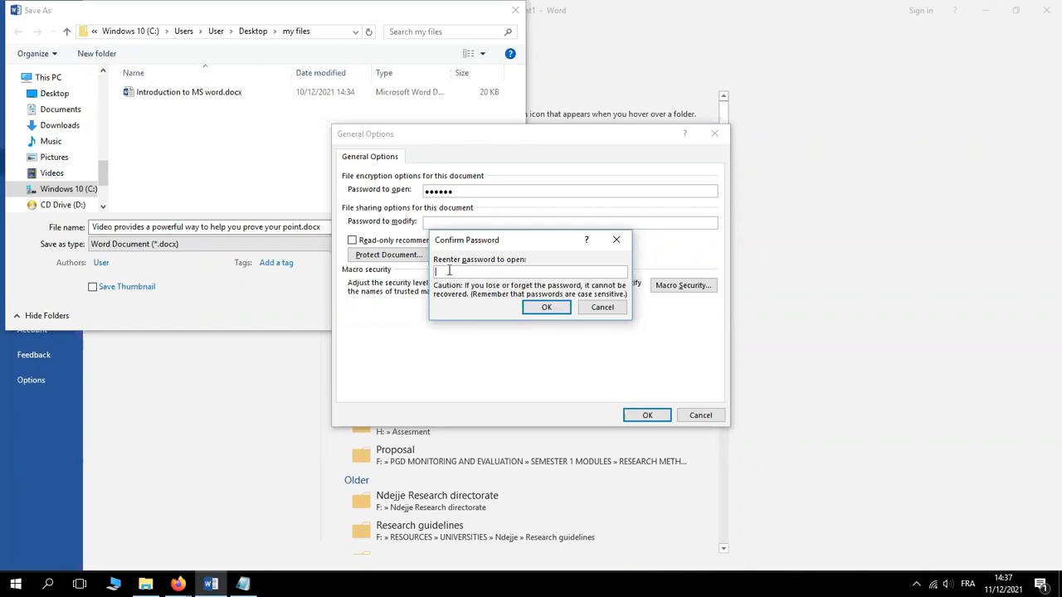
text(12345)
click(547, 309)
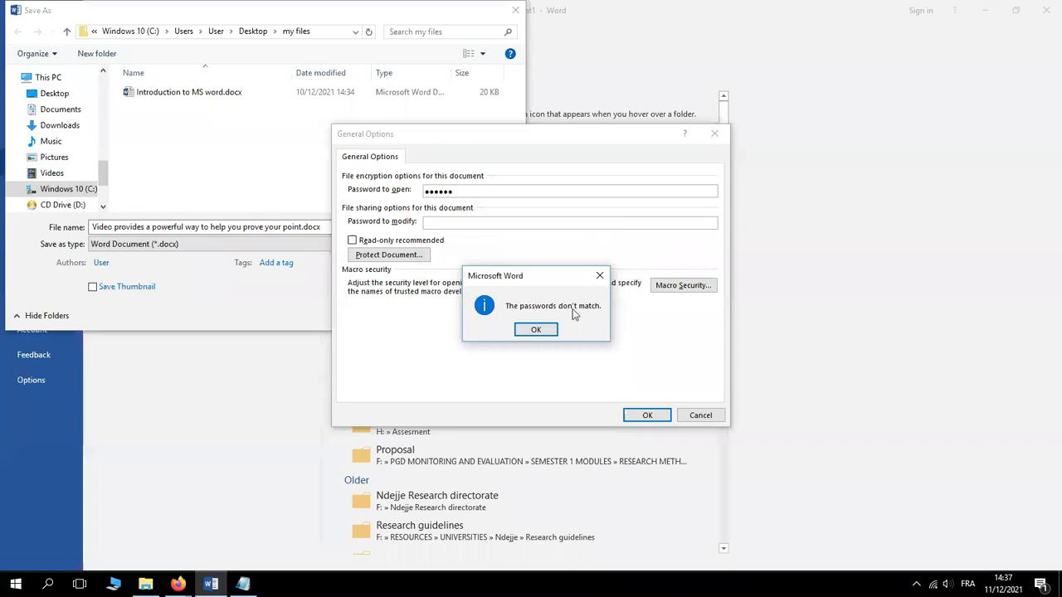
key(Return)
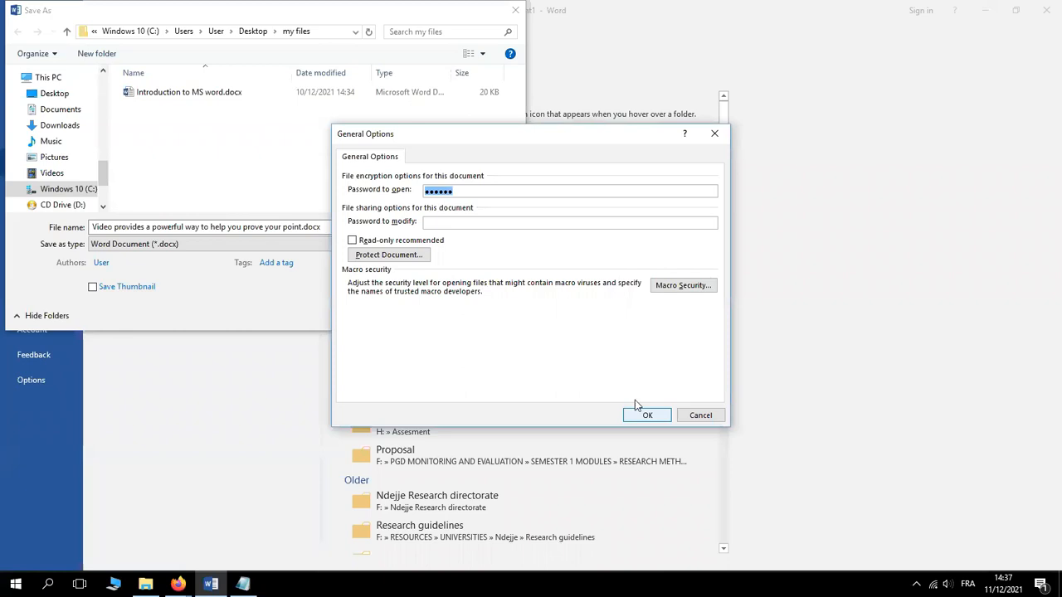
Re-enter the five-character password to open and confirm it with a matching entry
key(BackSpace)
text(12345)
click(652, 417)
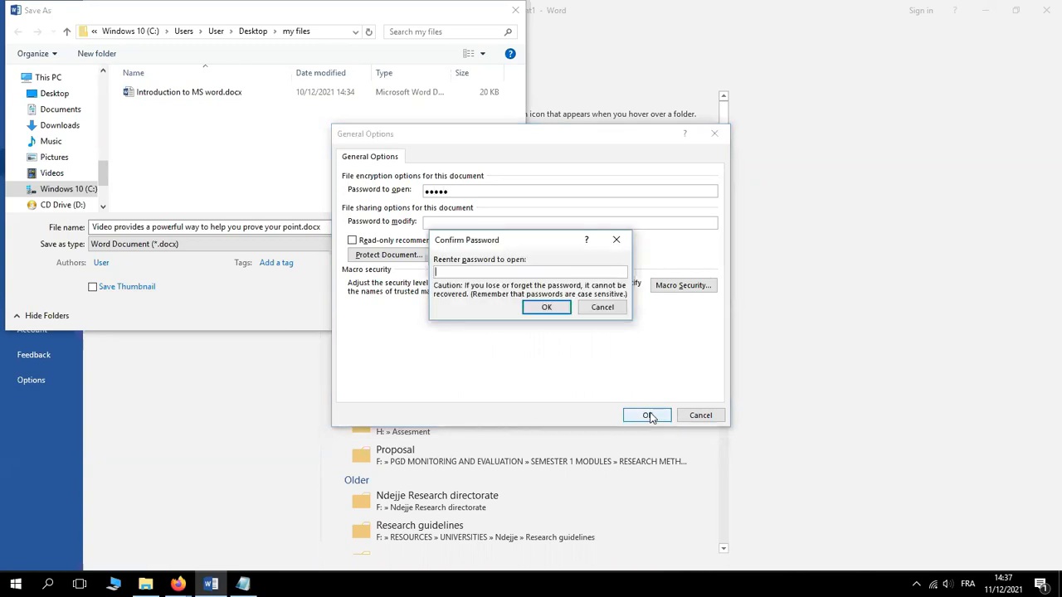
text(•••••)
click(546, 308)
Name the file 'class excencise' and try PDF as the save type
key(Return)
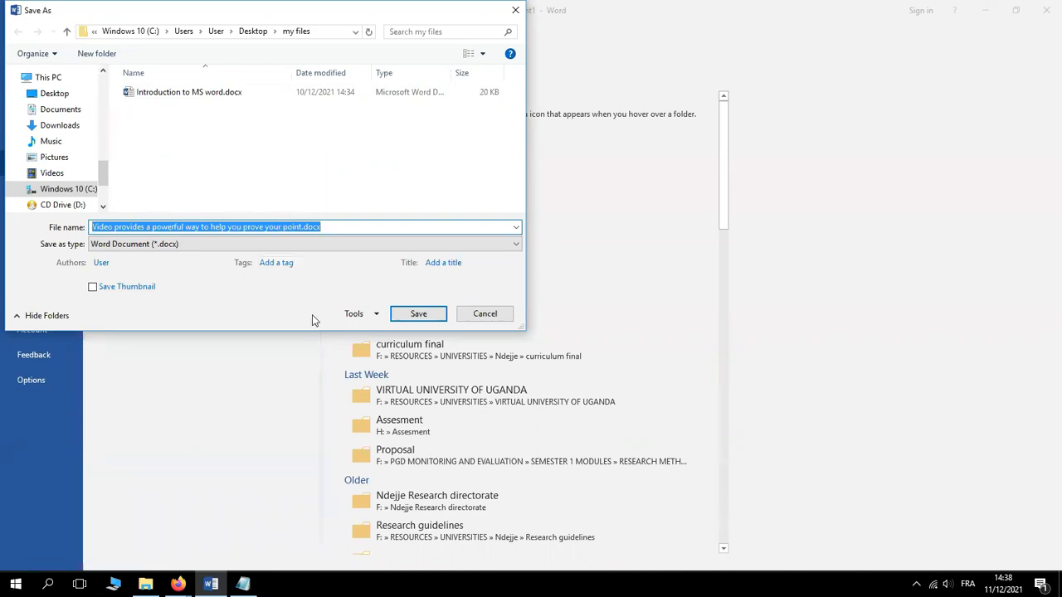
text(class)
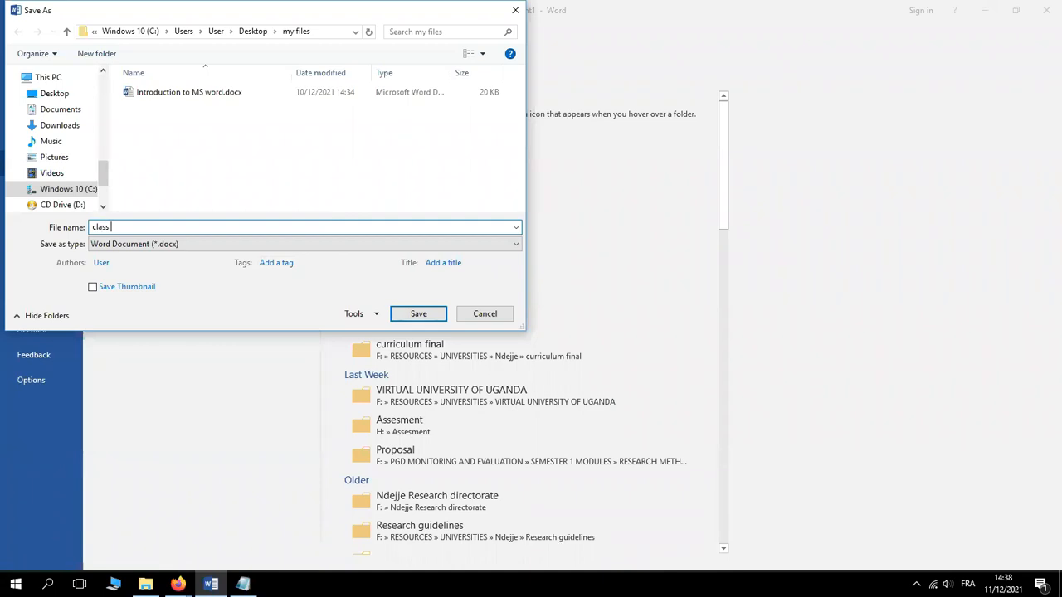
text( excercisencise)
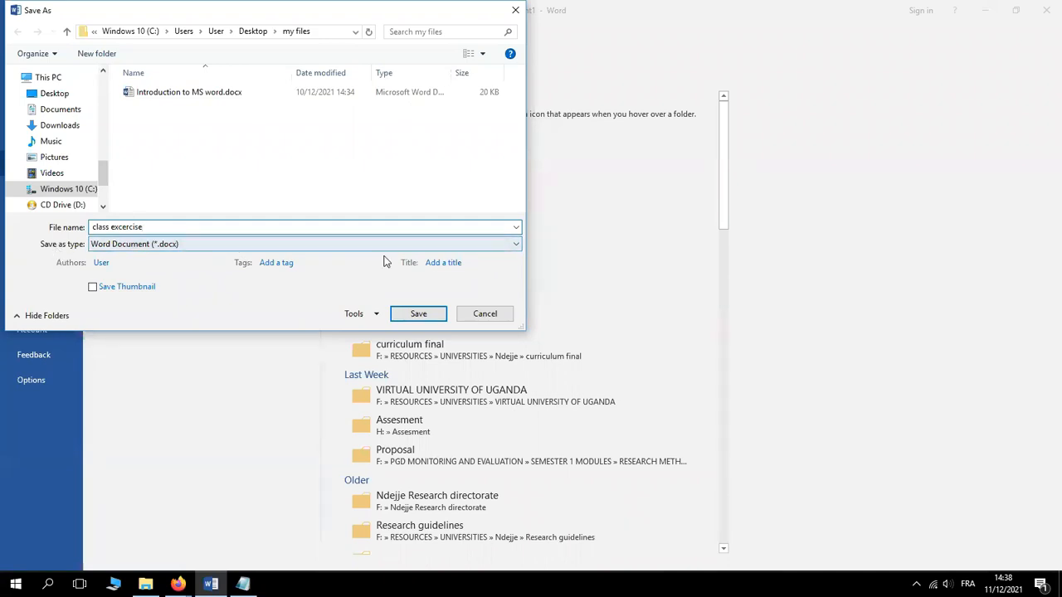
click(518, 244)
click(164, 319)
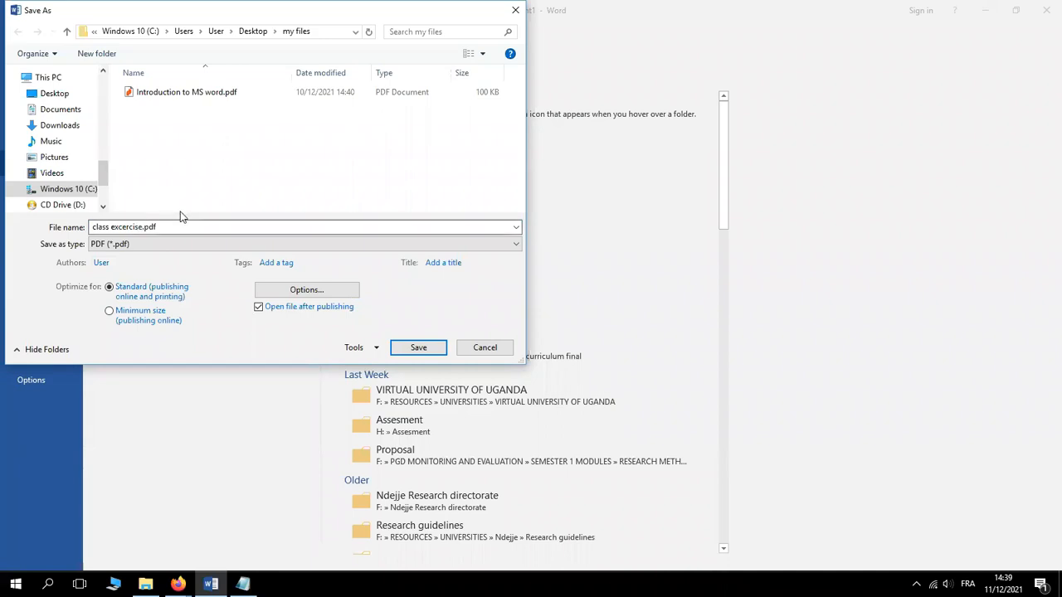
Correct the name to 'class execise' and save it as Word Document (*.docx)
click(130, 227)
click(130, 227)
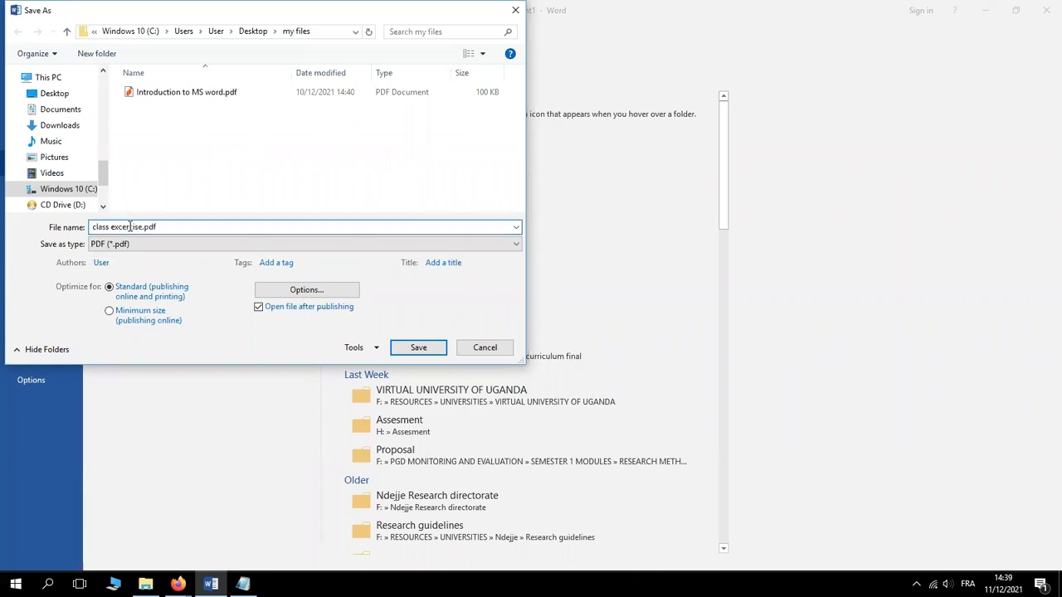
key(BackSpace)
key(BackSpace)
key(BackSpace)
text(e)
click(516, 245)
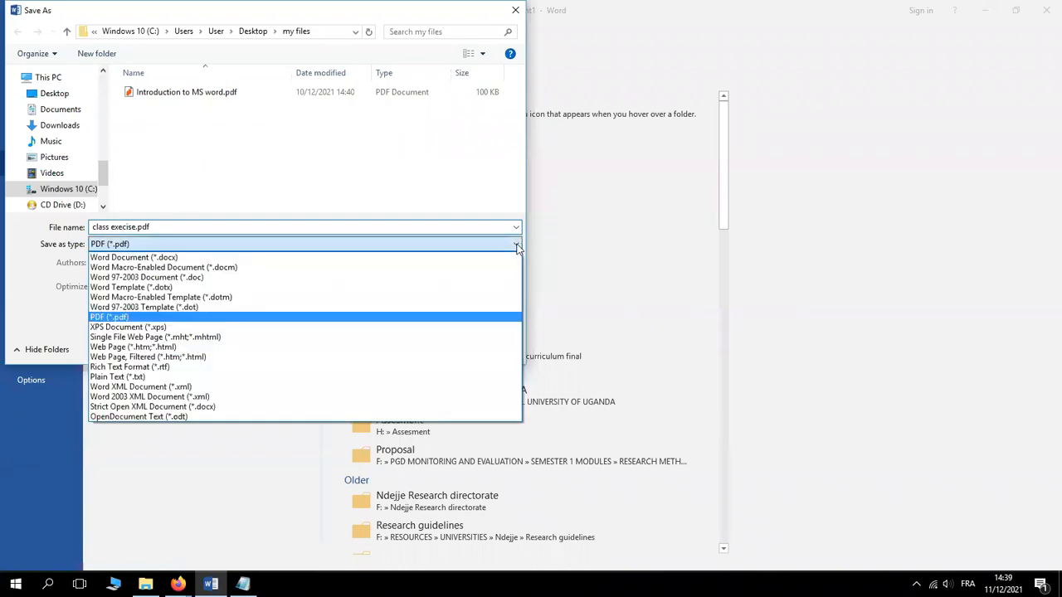
click(167, 260)
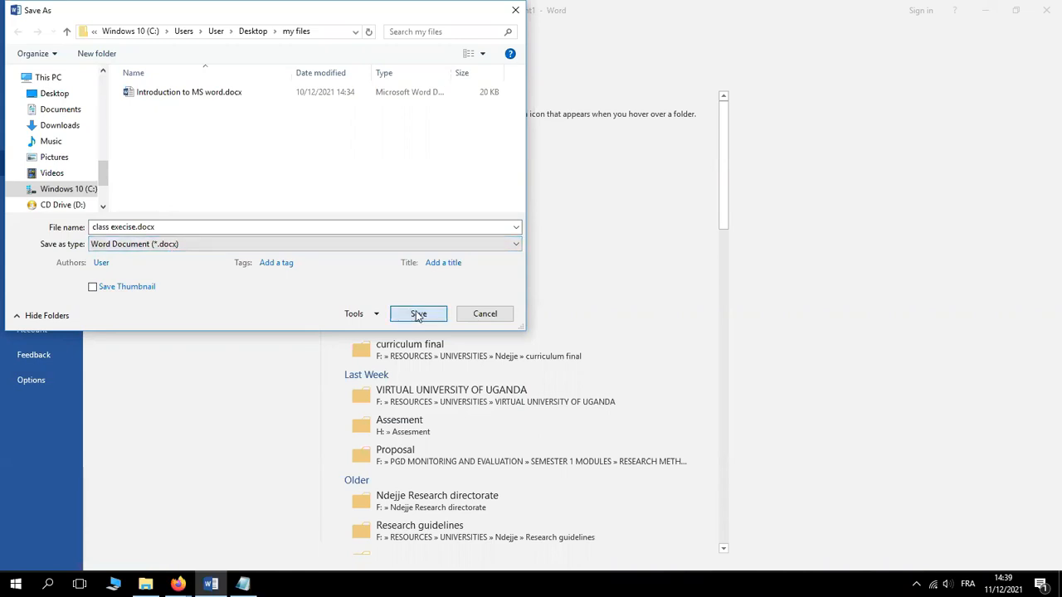
click(418, 315)
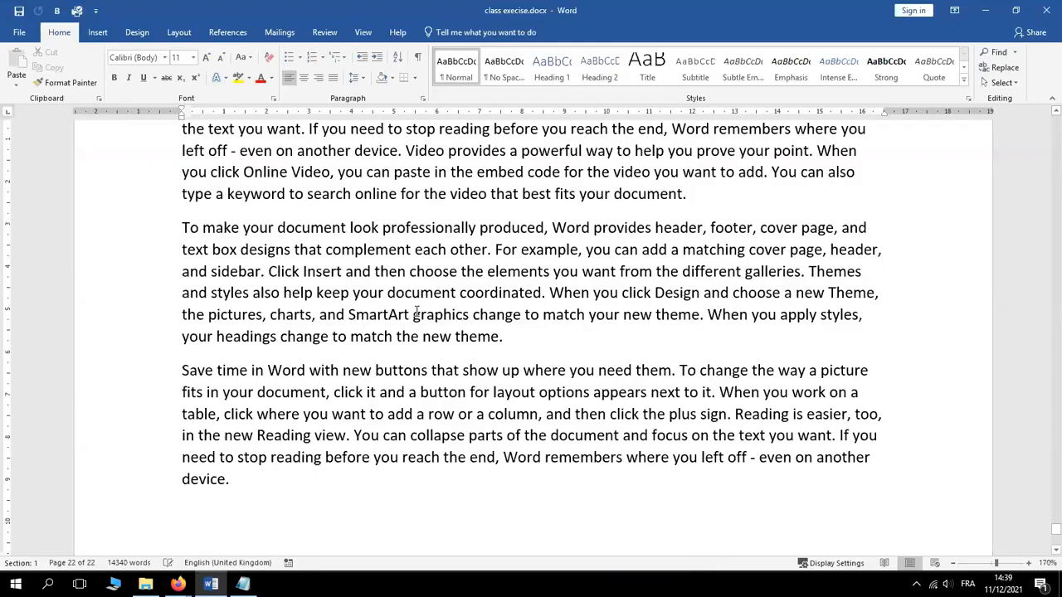
Close Word and reopen class execise.docx from Word's recent files, entering its password
click(1050, 12)
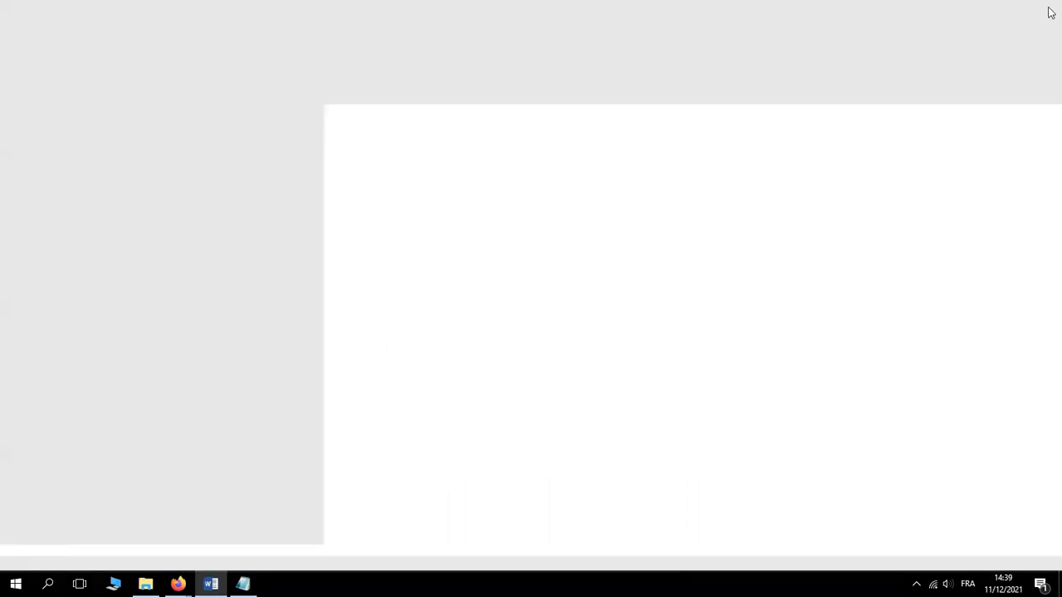
click(15, 586)
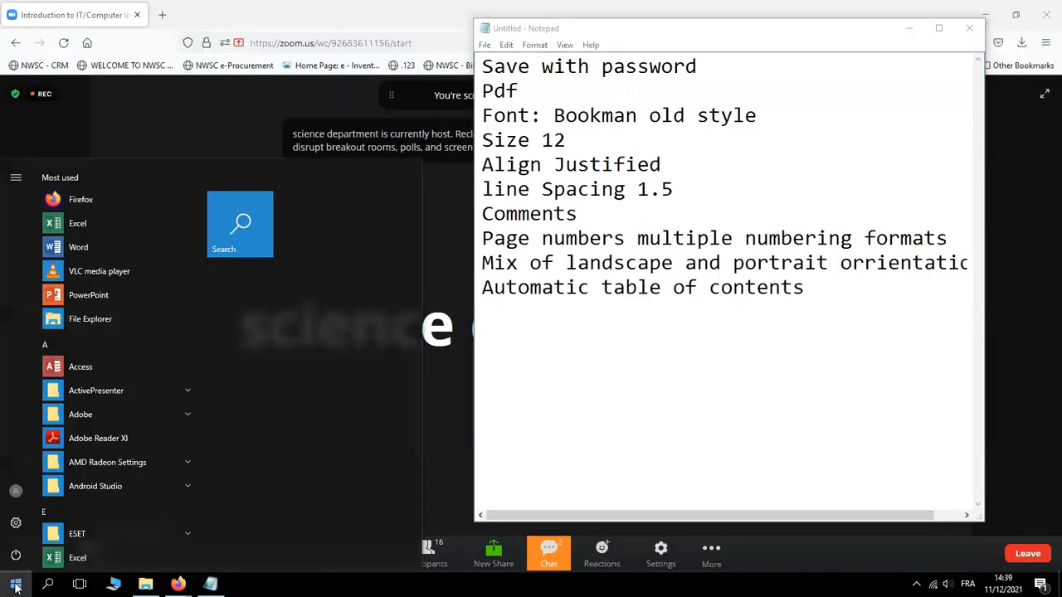
right_click(84, 246)
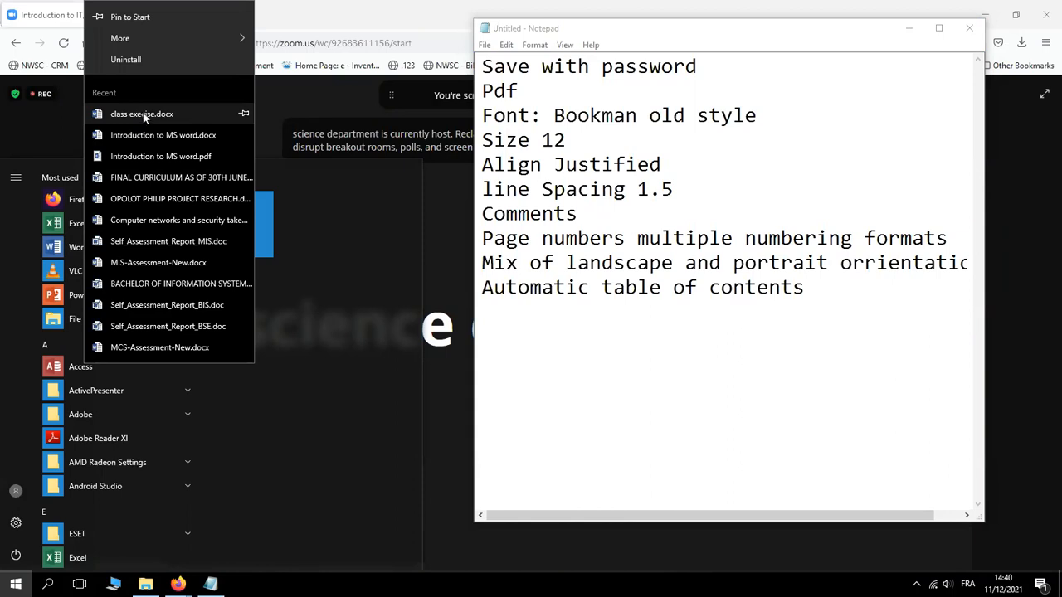
click(142, 114)
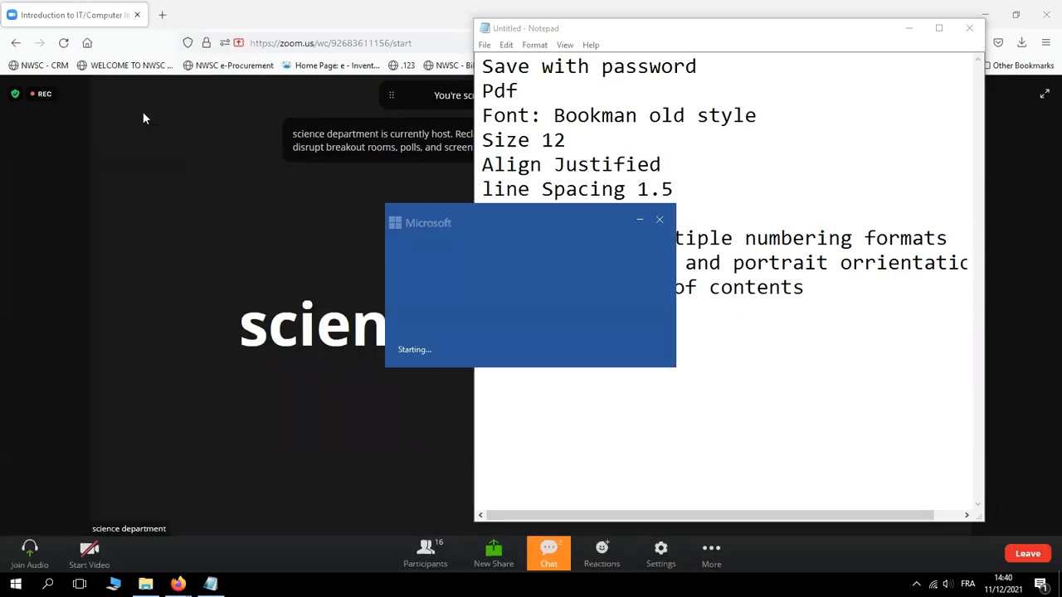
text(•••••)
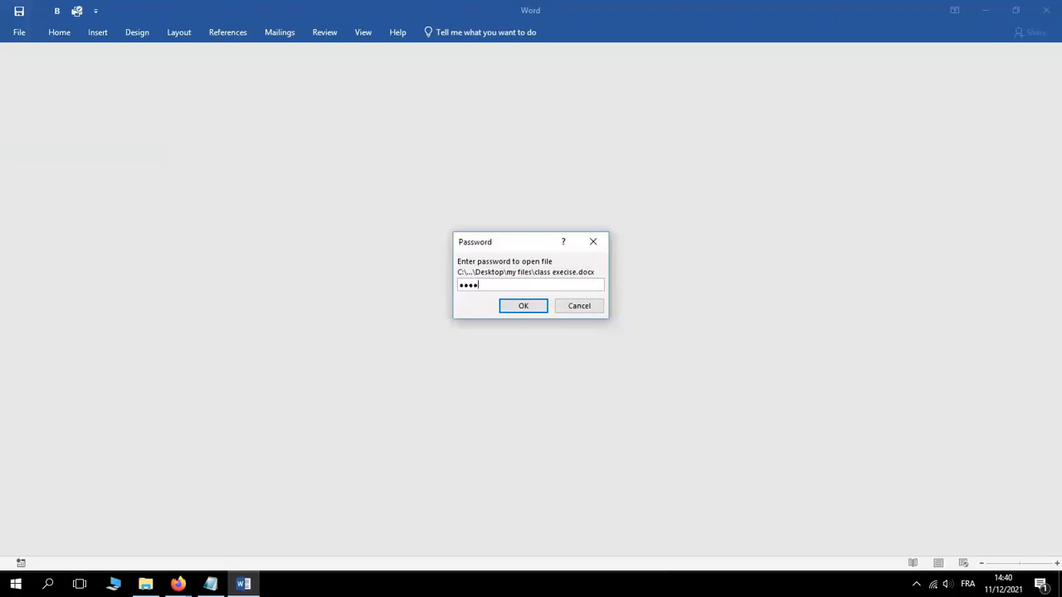
click(526, 309)
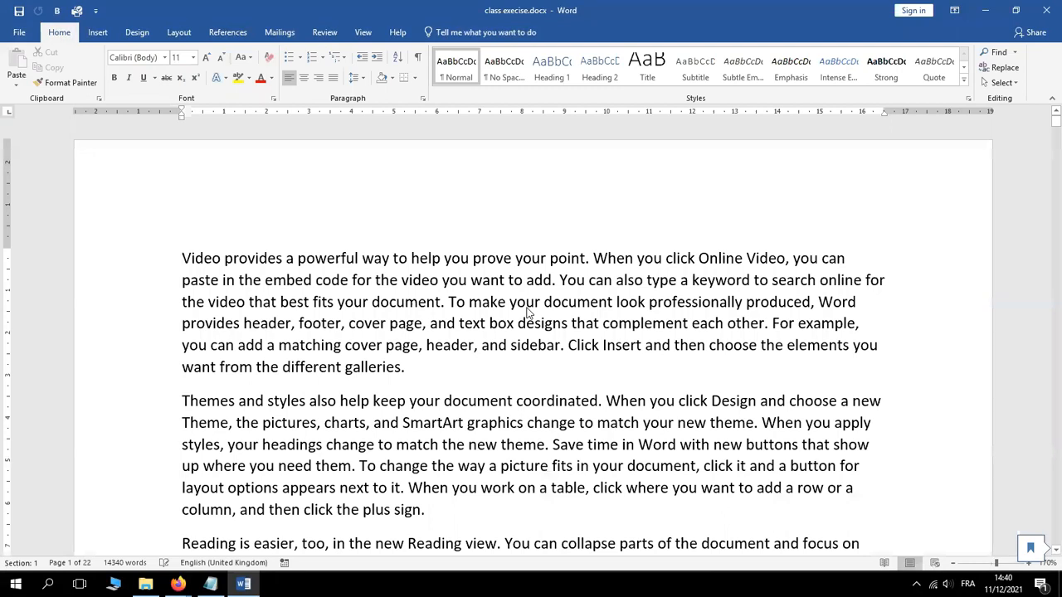
click(211, 585)
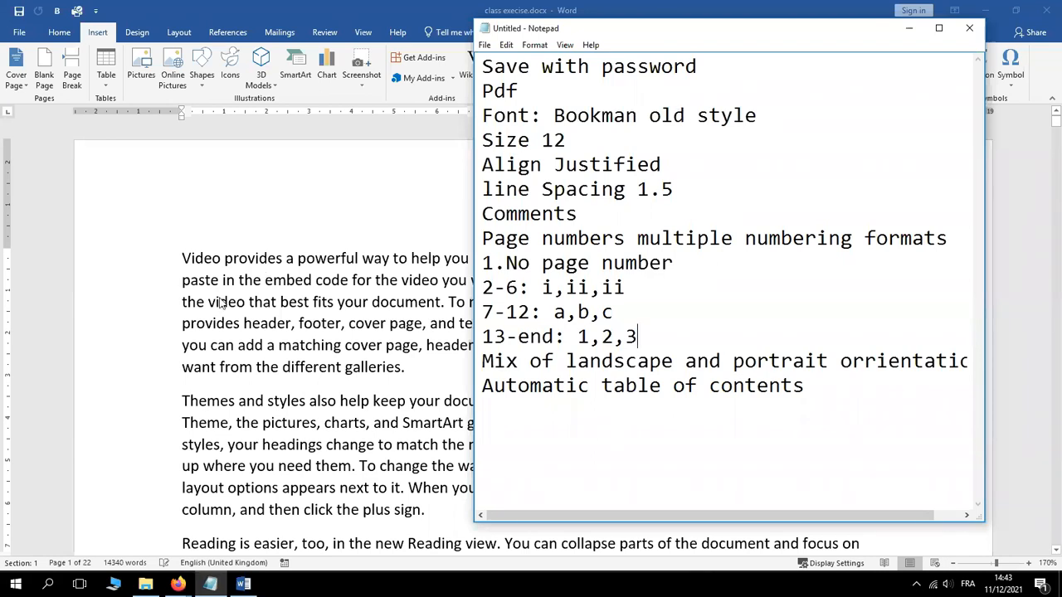
Return to the Word document and begin selecting its first paragraph
click(184, 258)
drag(184, 258, 414, 363)
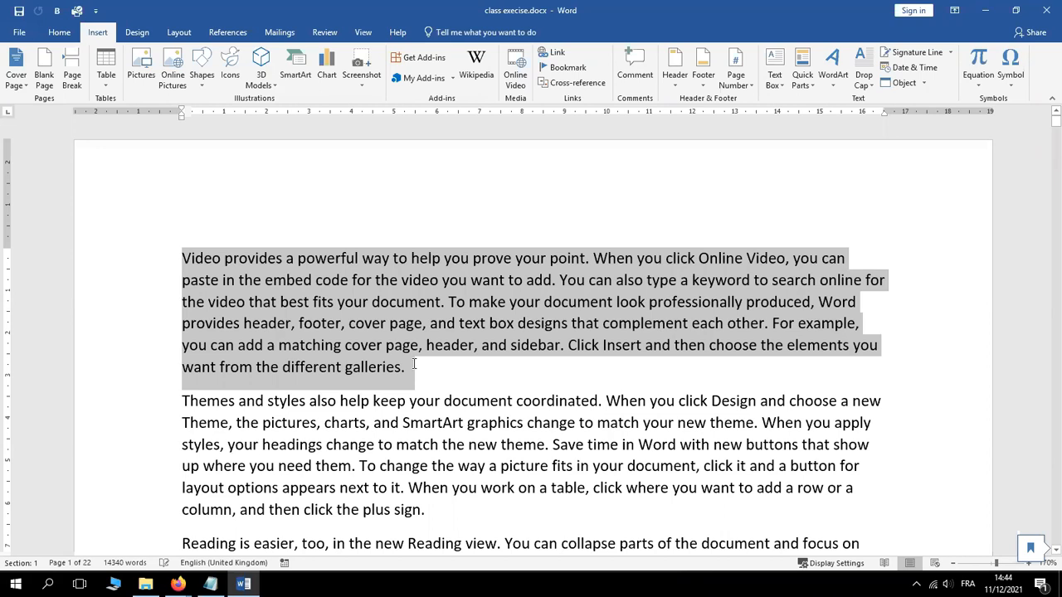
Select the entire document text and change its font to Bookman Old Style
drag(414, 364, 416, 368)
key(ctrl+a)
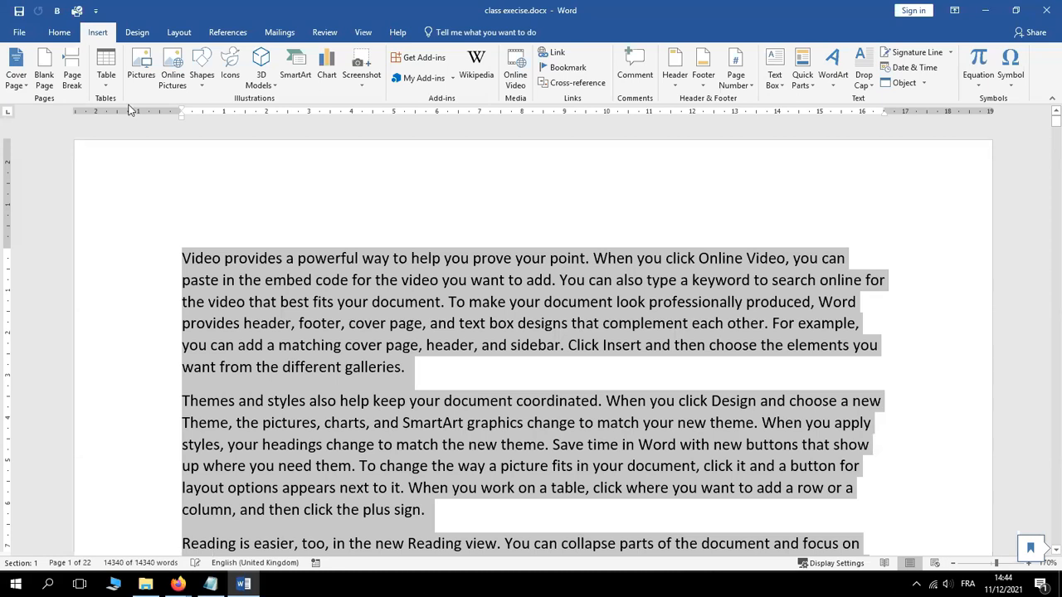
click(59, 33)
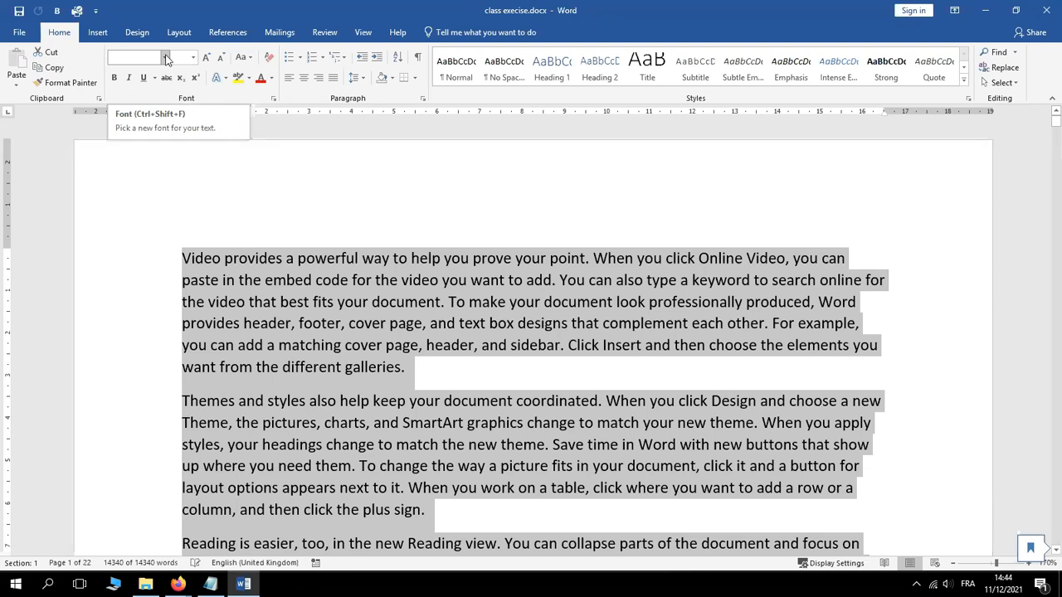
click(166, 58)
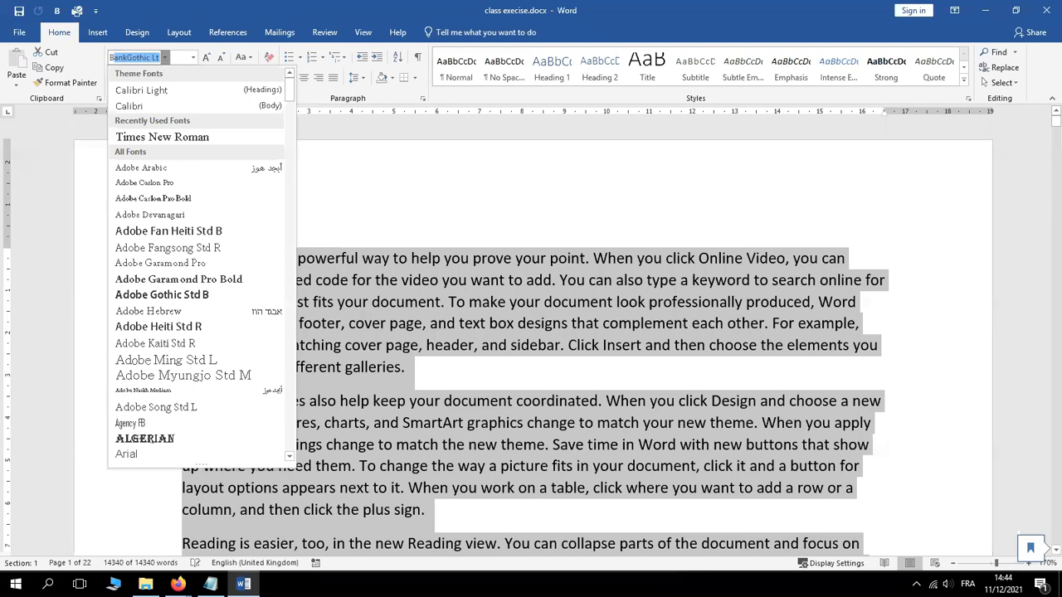
text(B)
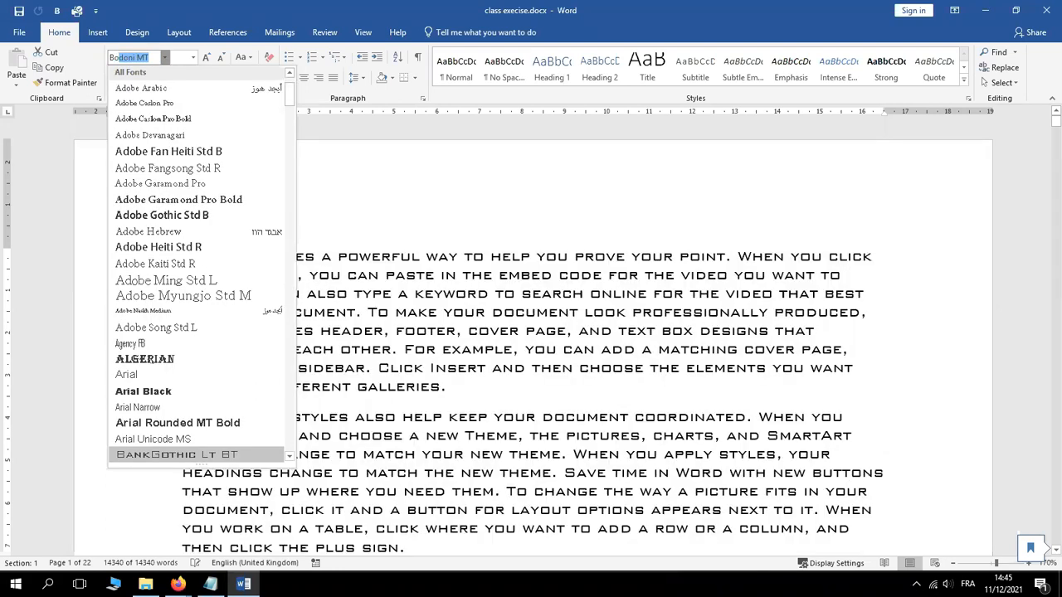
text(oo)
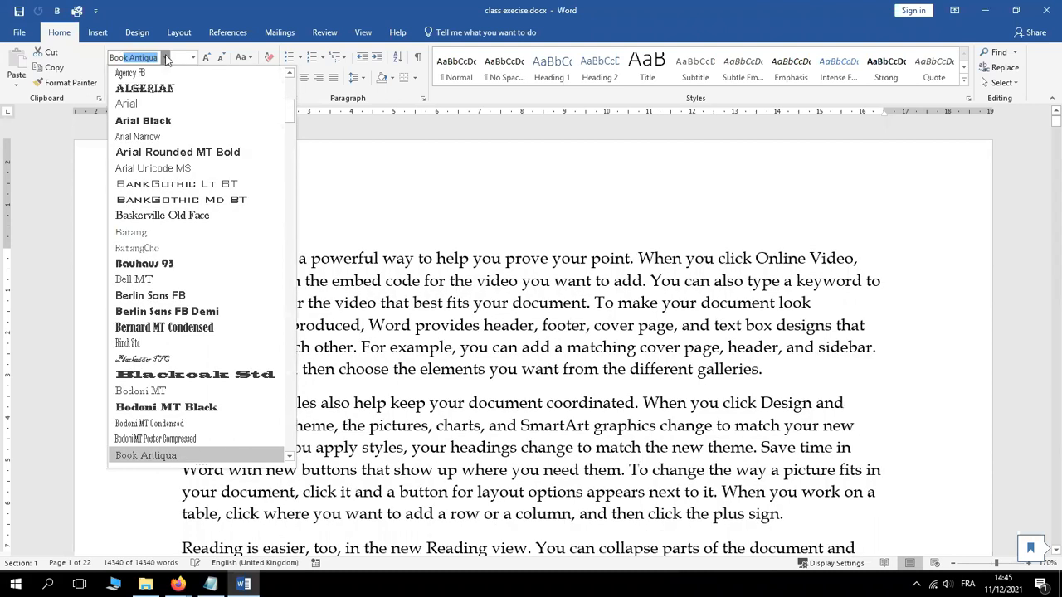
text(kman)
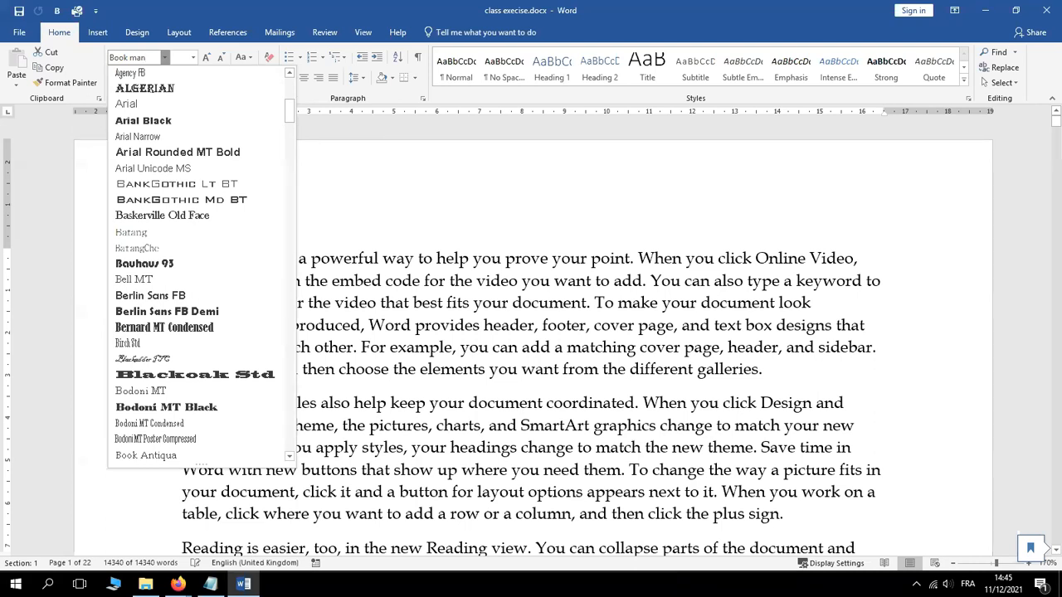
text( old style)
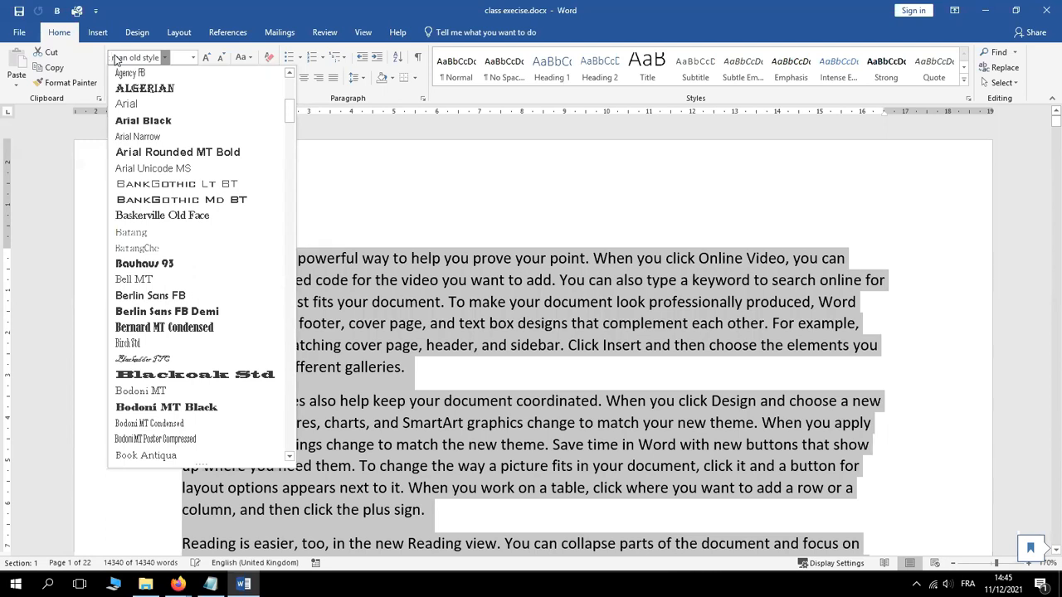
key(BackSpace)
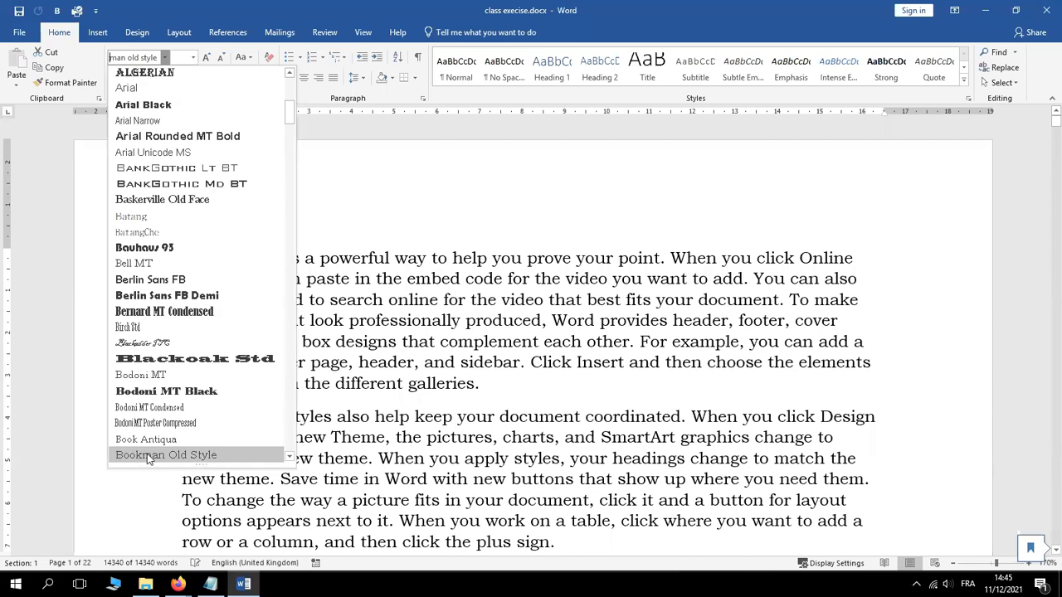
click(147, 456)
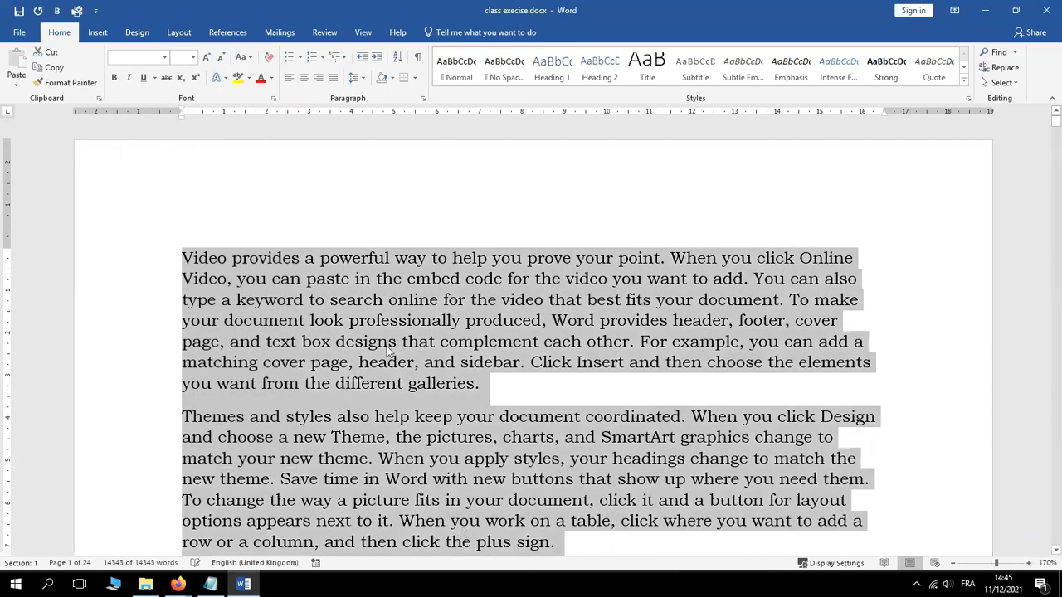
Set the first paragraph's font to Adobe Fangsong Std R, keeping the size at 11
click(424, 301)
drag(484, 388, 182, 257)
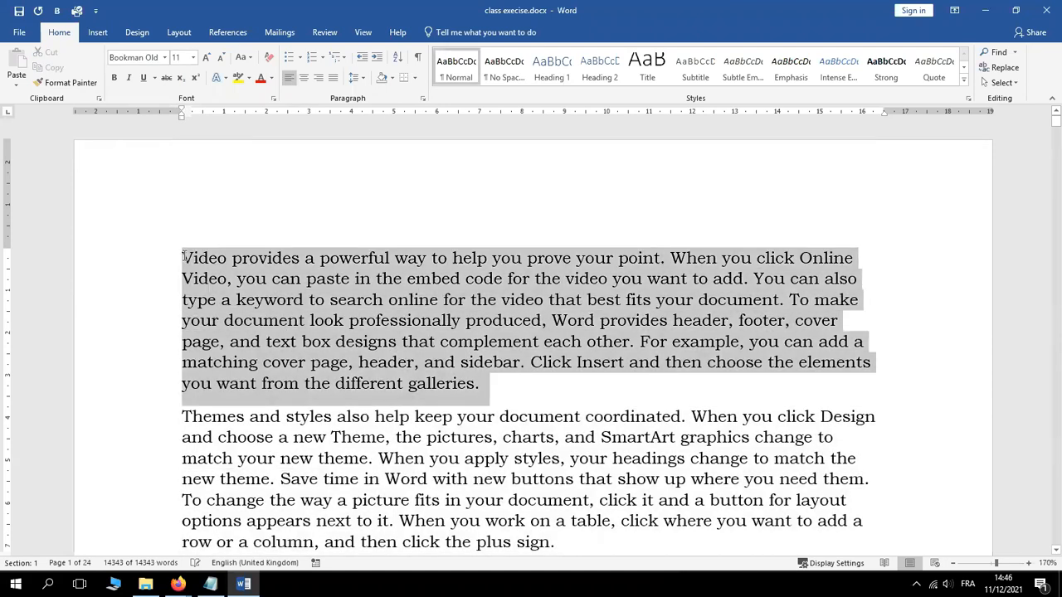
click(165, 58)
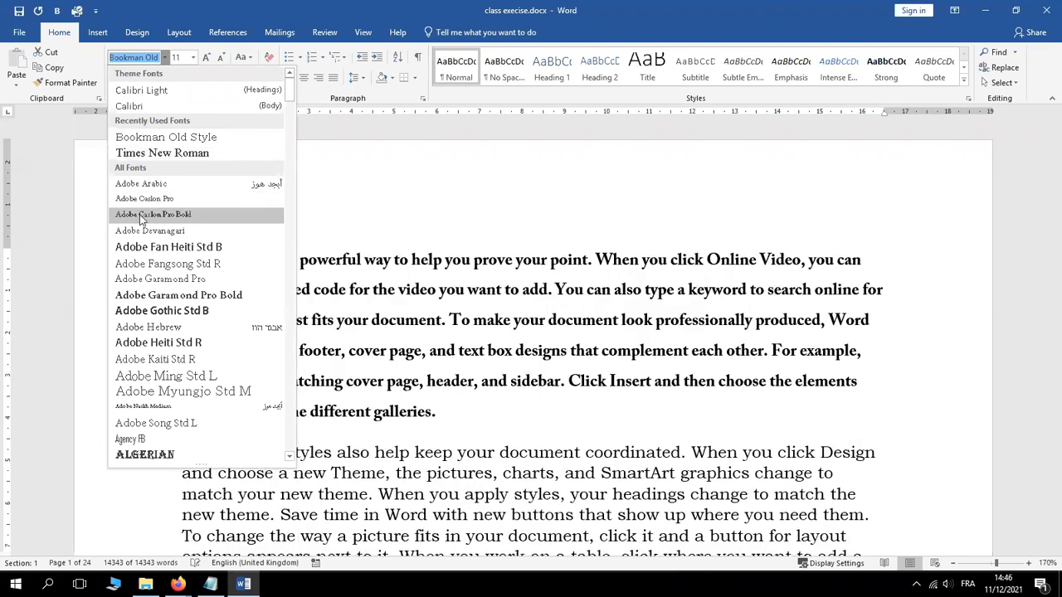
click(159, 264)
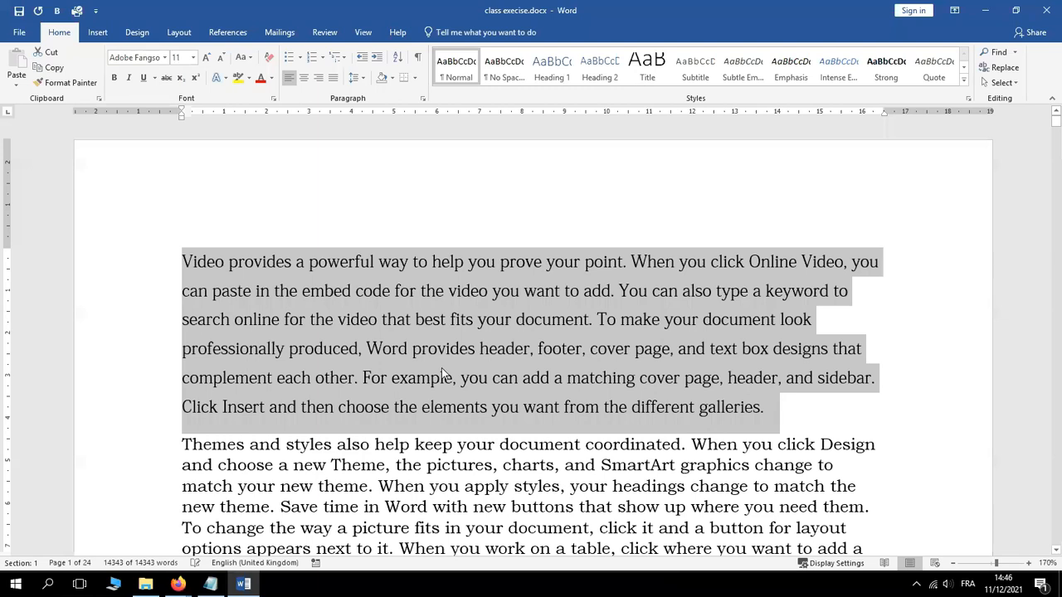
click(442, 374)
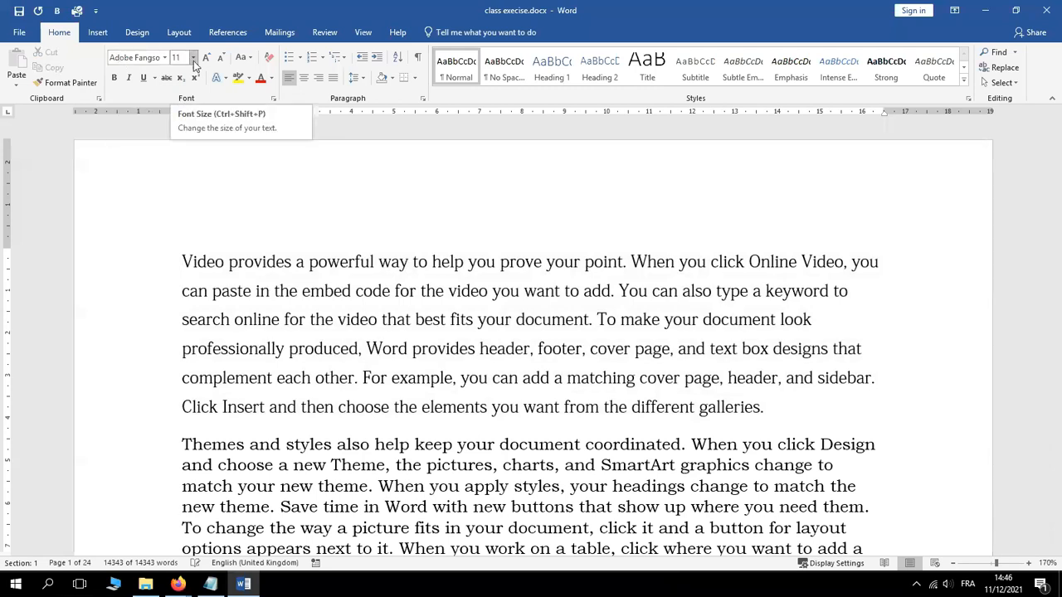
click(193, 58)
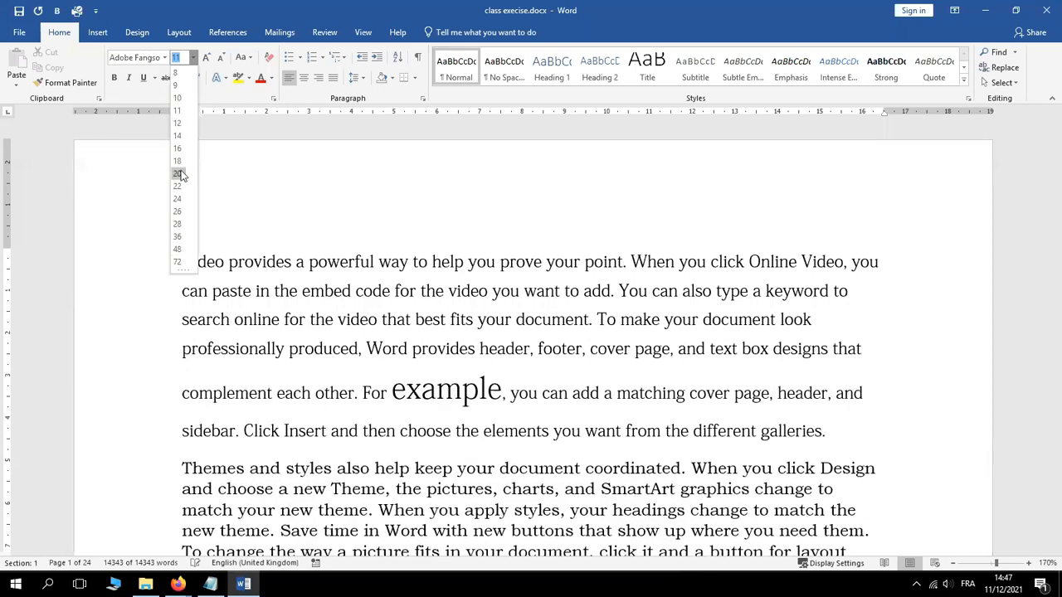
click(265, 182)
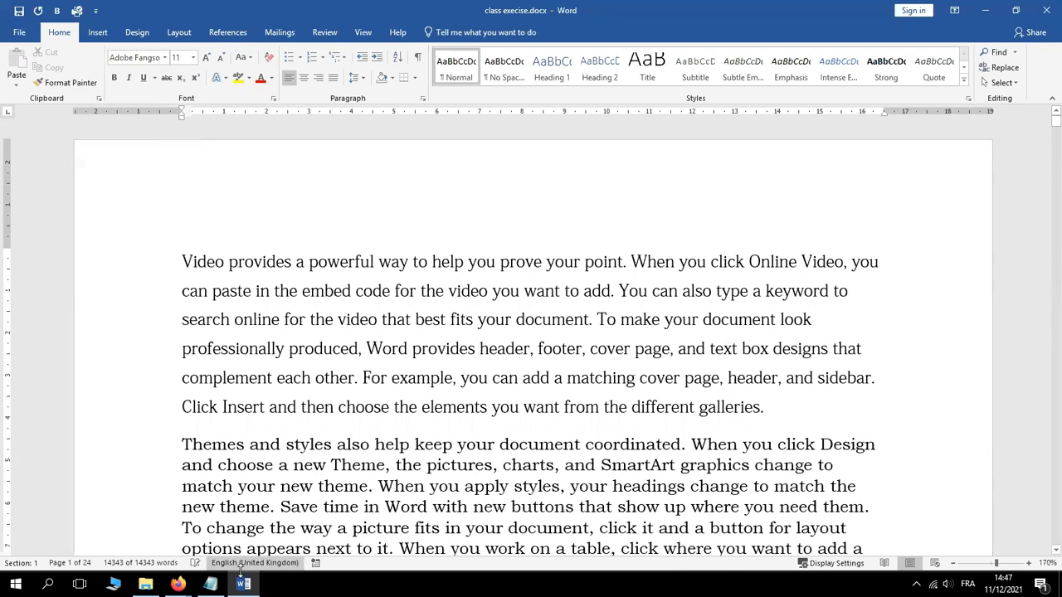
click(211, 585)
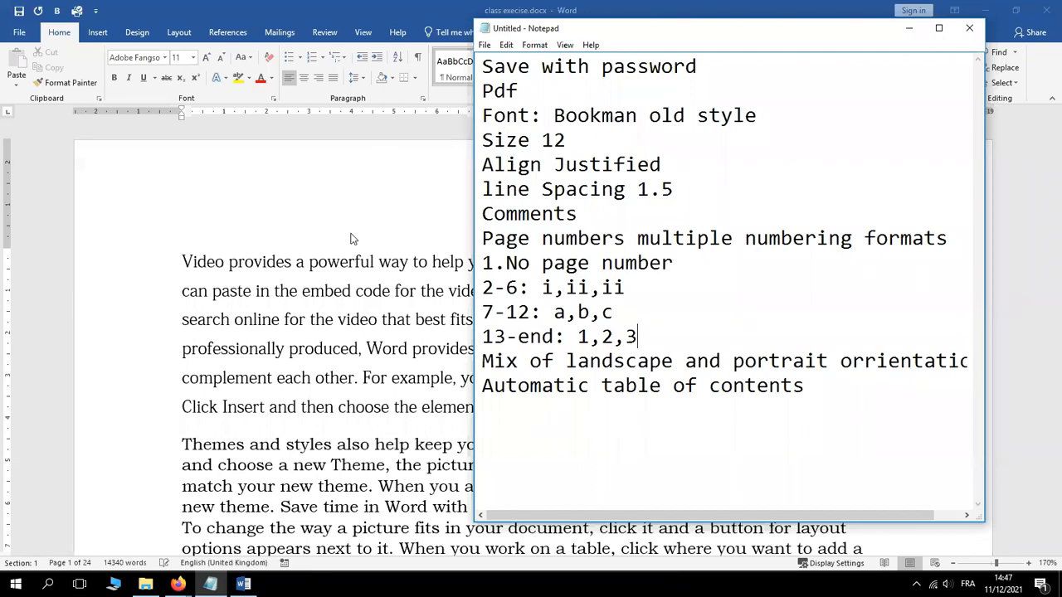
click(274, 296)
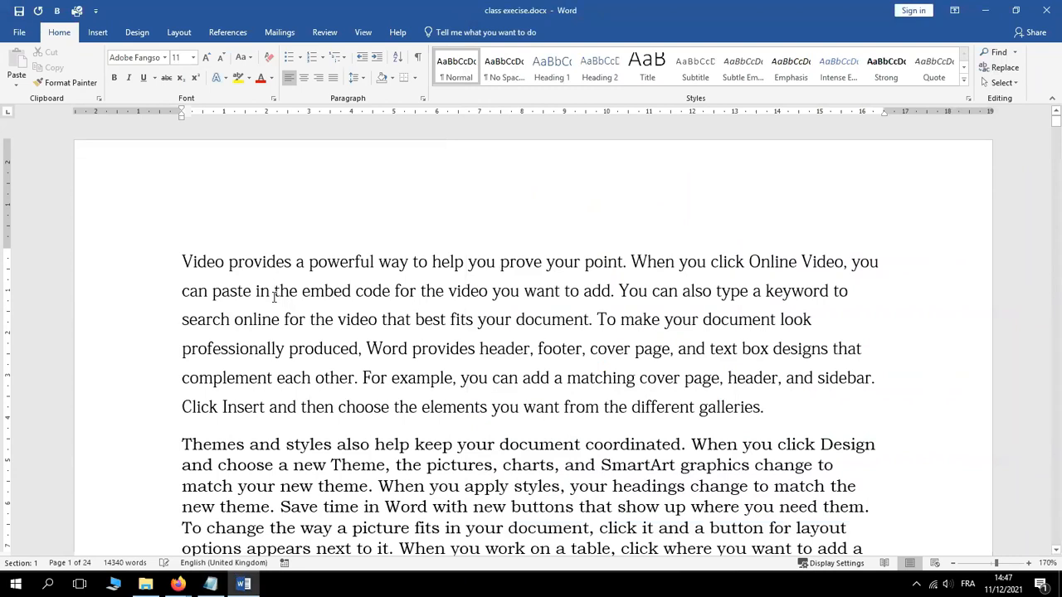
key(ctrl+a)
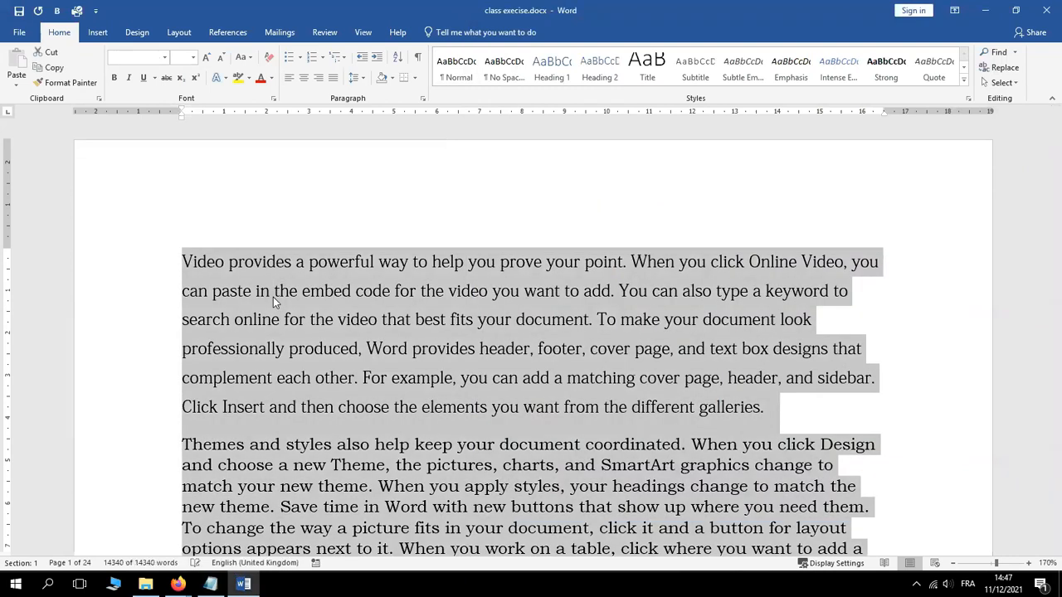
click(1056, 124)
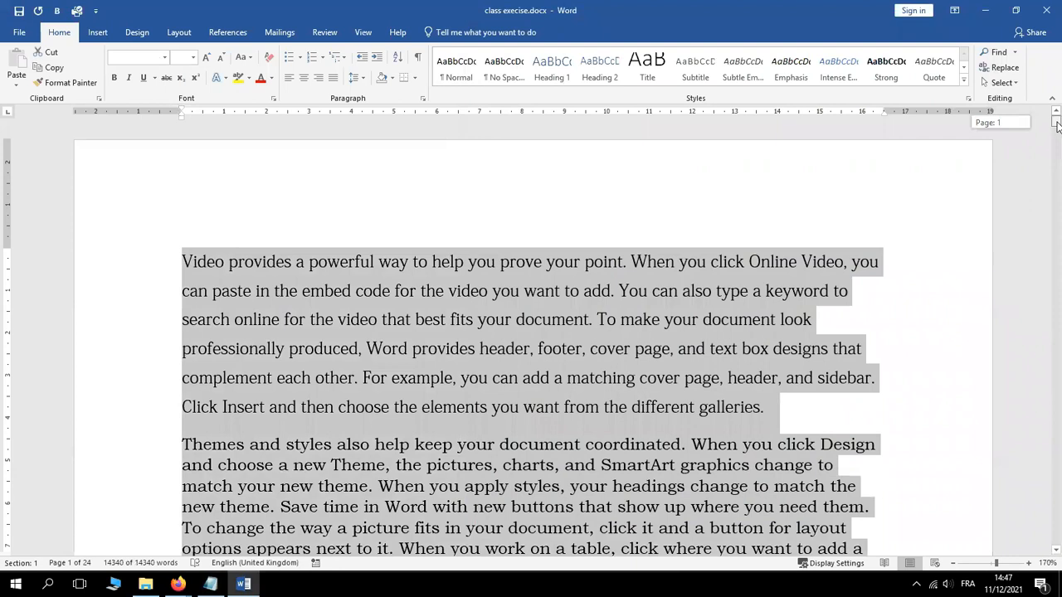
drag(1056, 124, 1057, 129)
drag(1056, 128, 1057, 122)
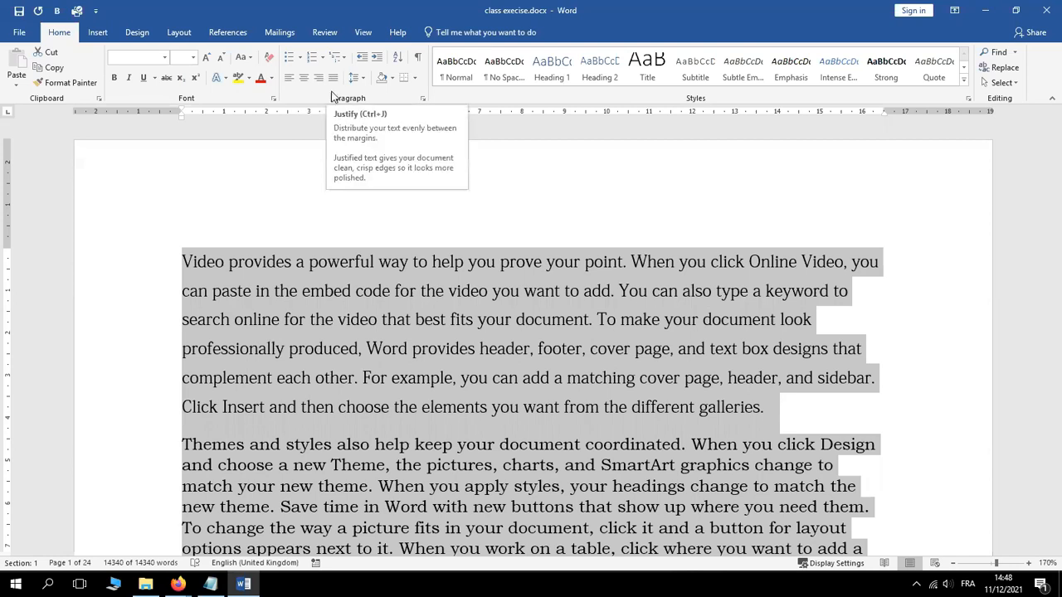
Justify all the selected text and scroll down to check the alignment
click(333, 81)
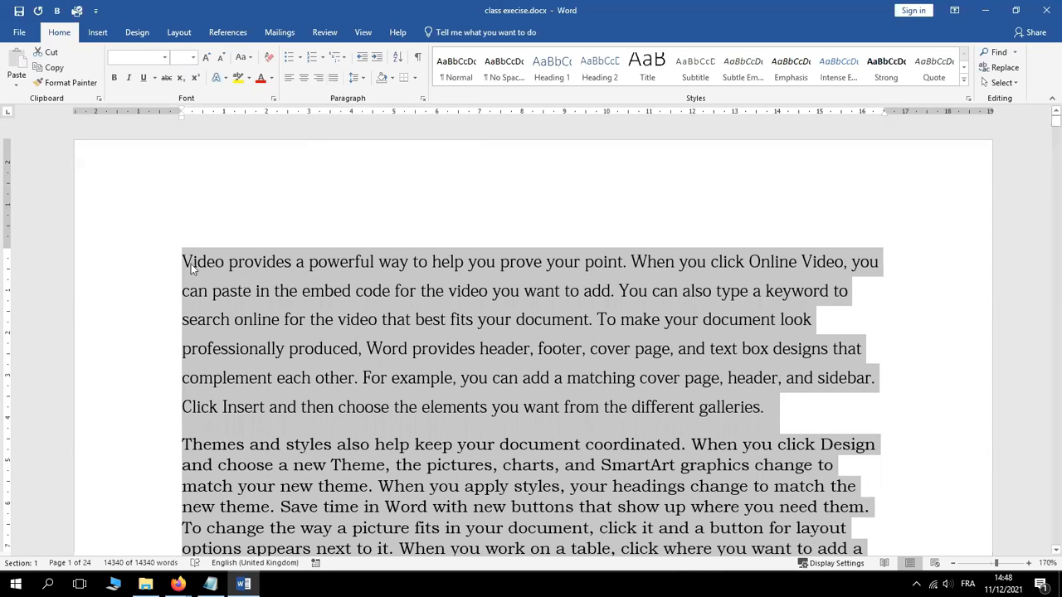
click(334, 76)
drag(1057, 122, 1058, 128)
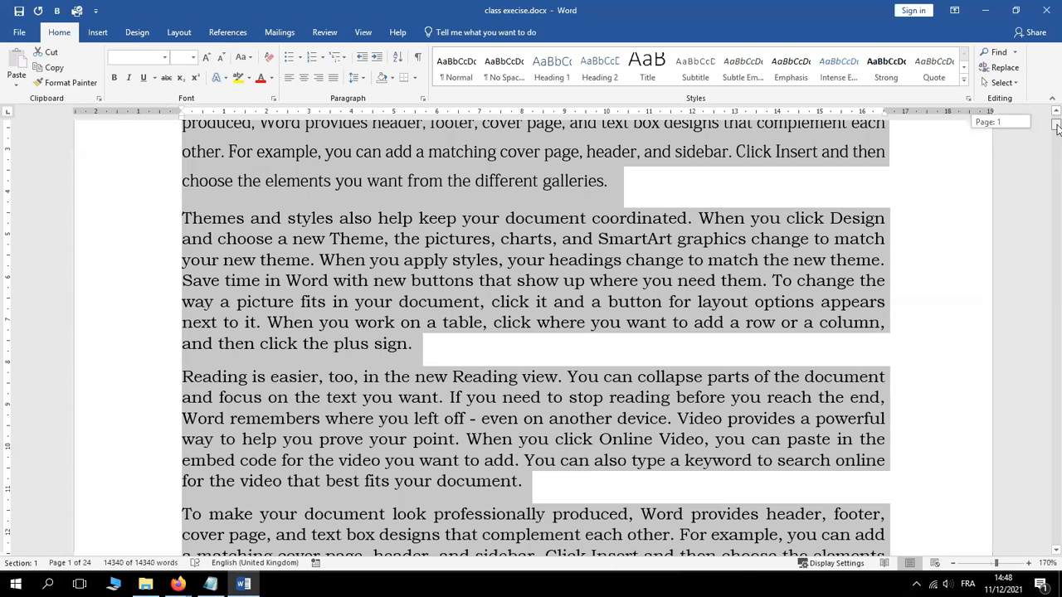
drag(1058, 128, 1058, 136)
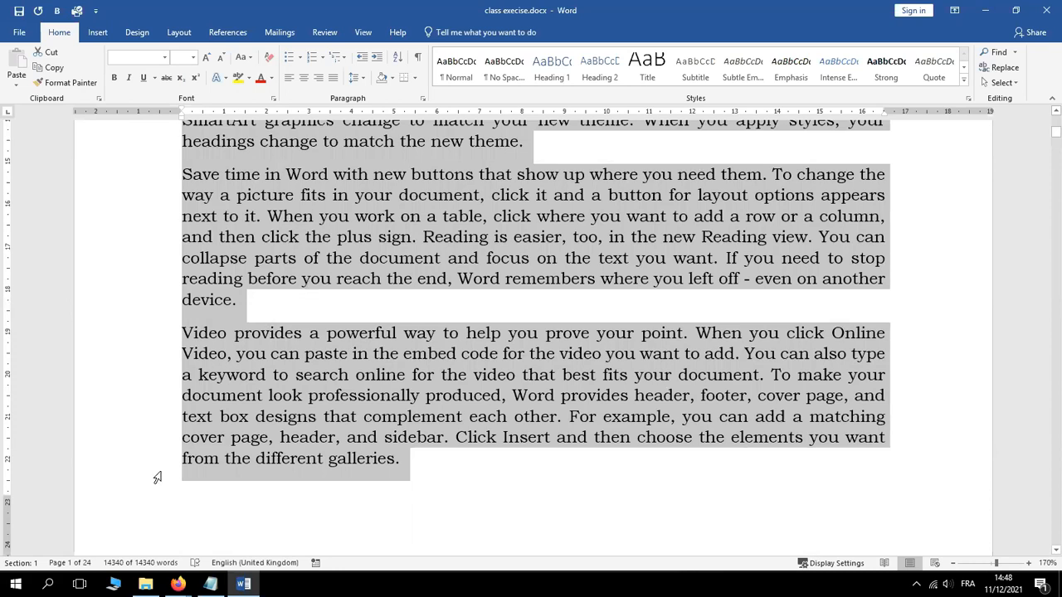
click(211, 585)
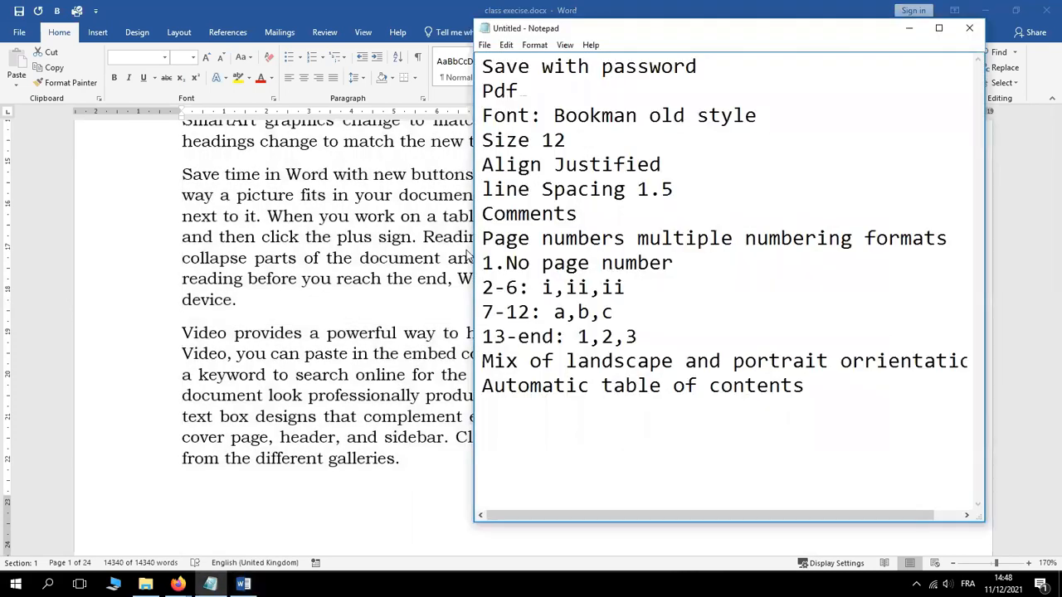
double_click(549, 190)
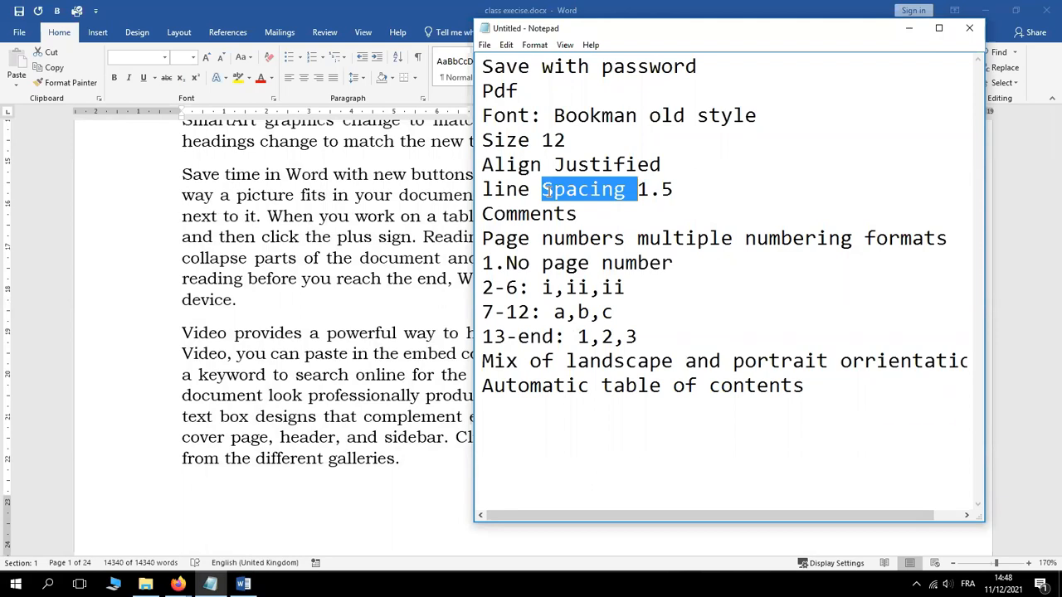
click(278, 222)
key(ctrl+a)
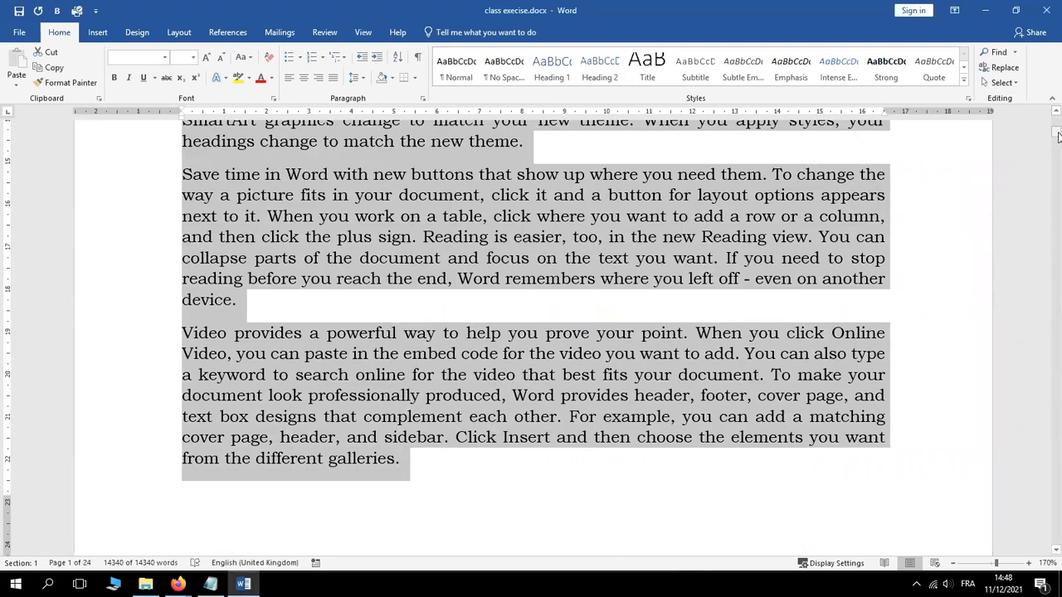
drag(1058, 133, 1057, 113)
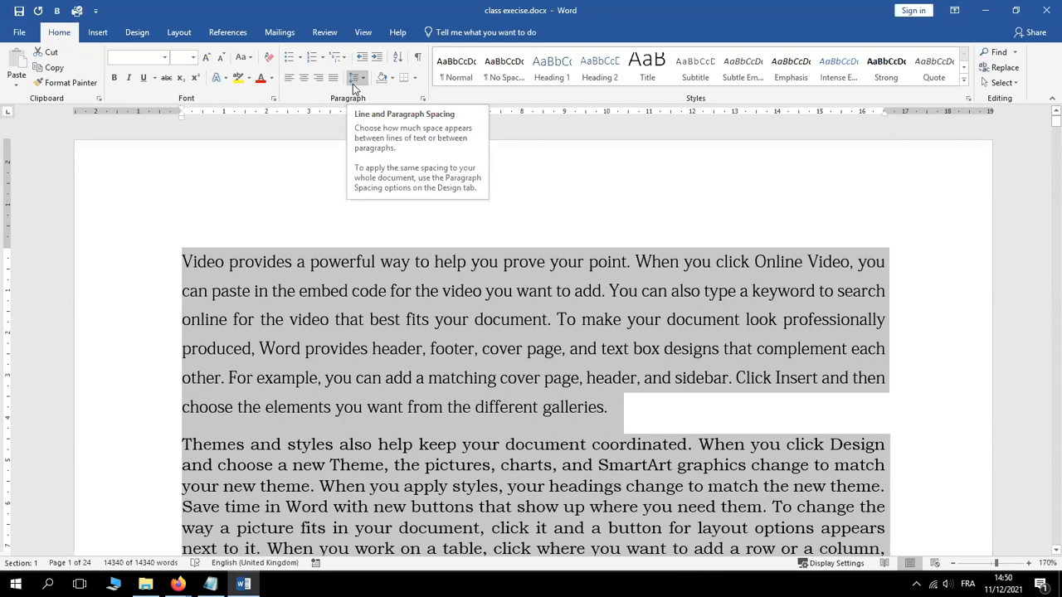
click(355, 80)
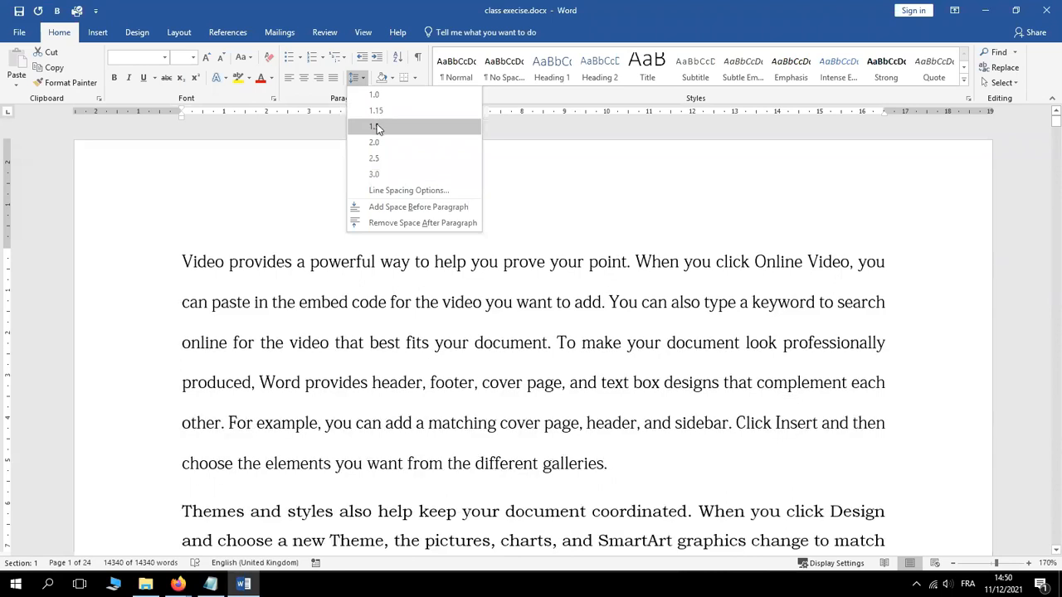
click(375, 126)
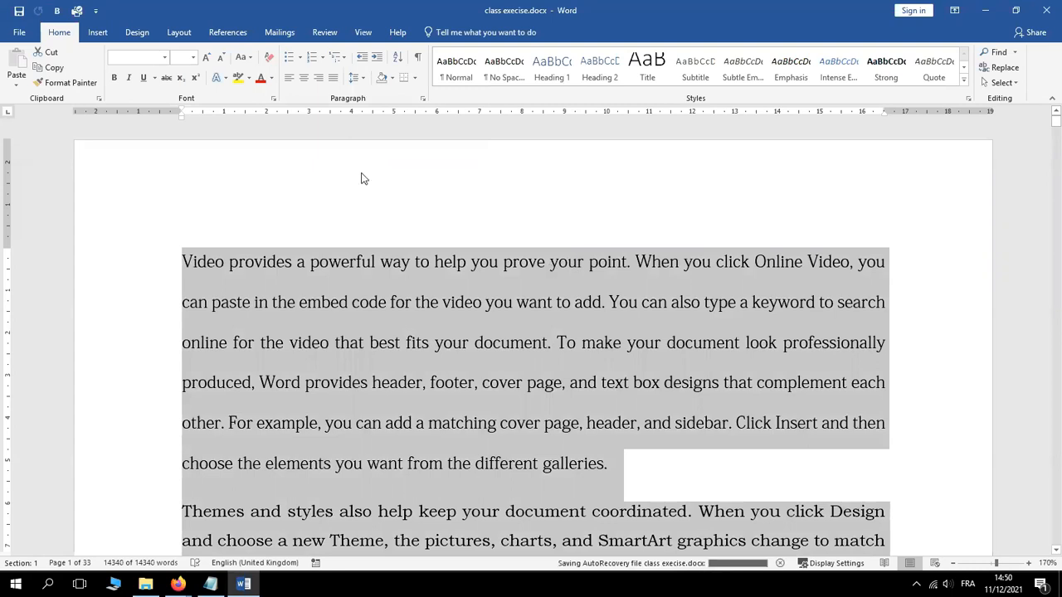
click(366, 79)
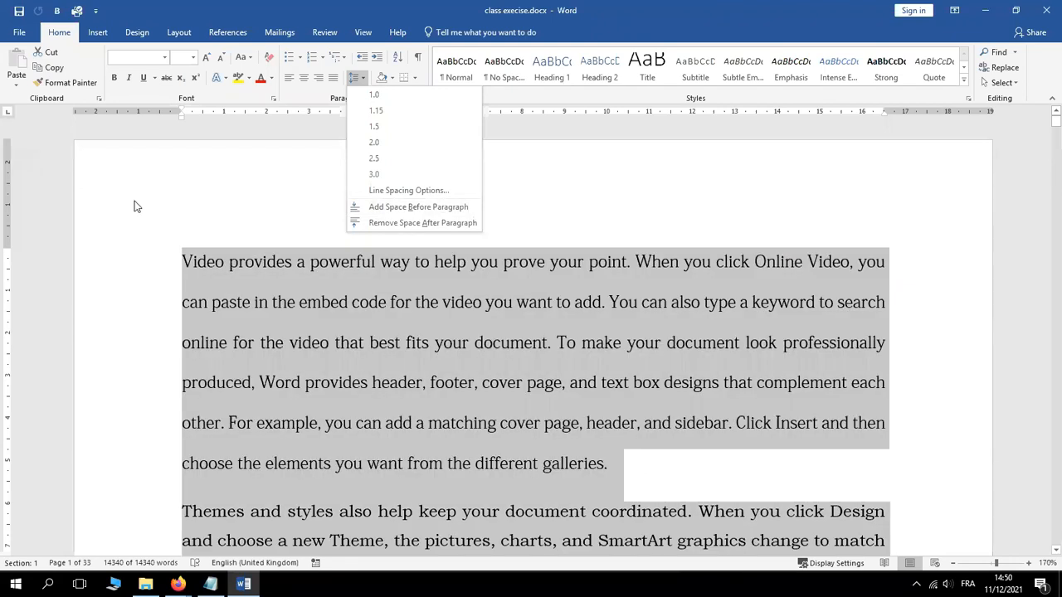
click(160, 214)
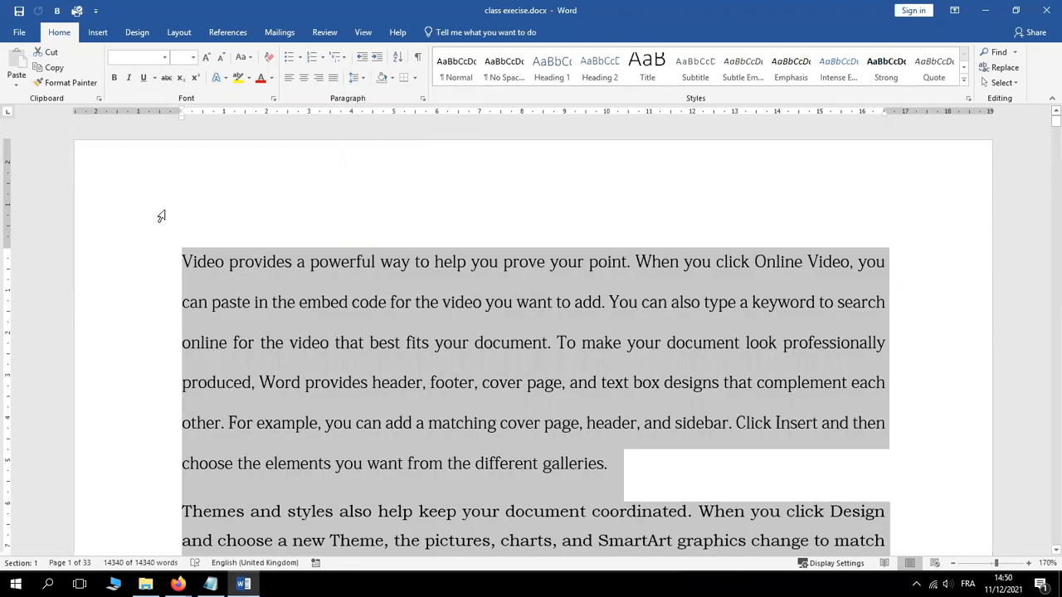
click(211, 585)
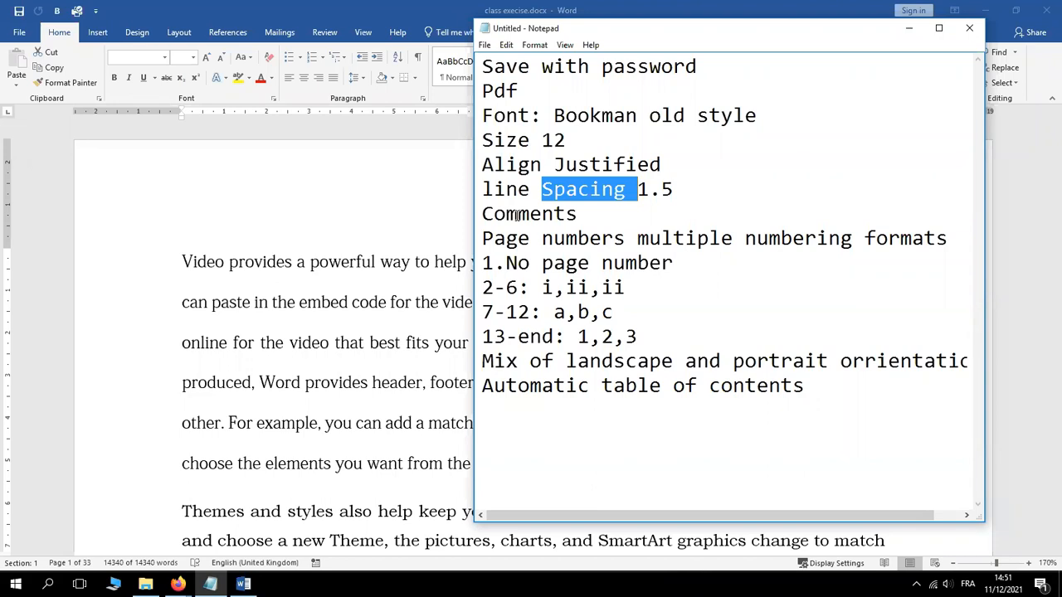
click(340, 268)
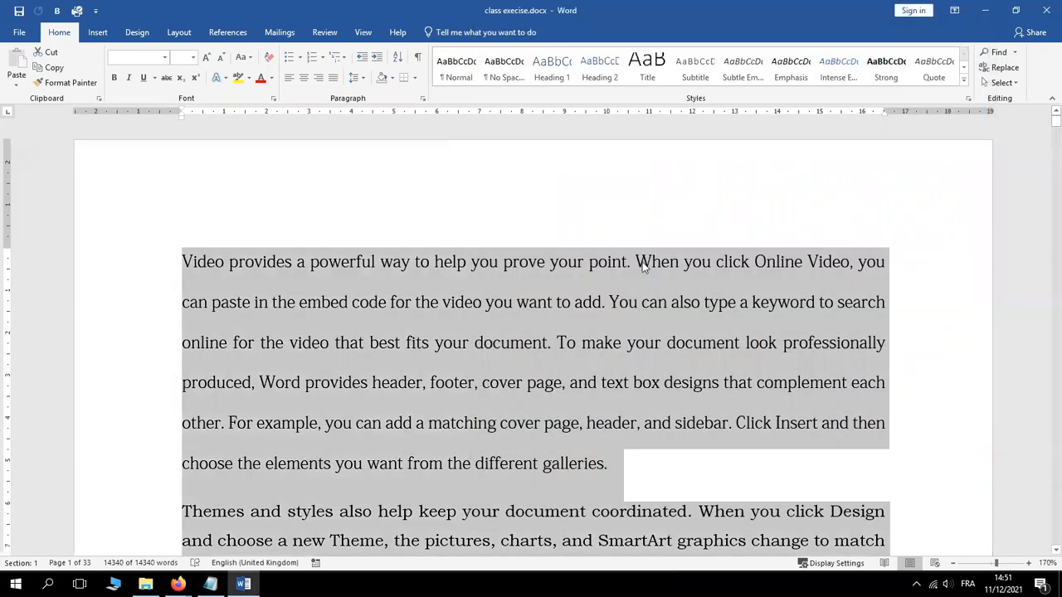
Select only the word 'click' in the first sentence, after browsing its synonyms without choosing one
click(642, 263)
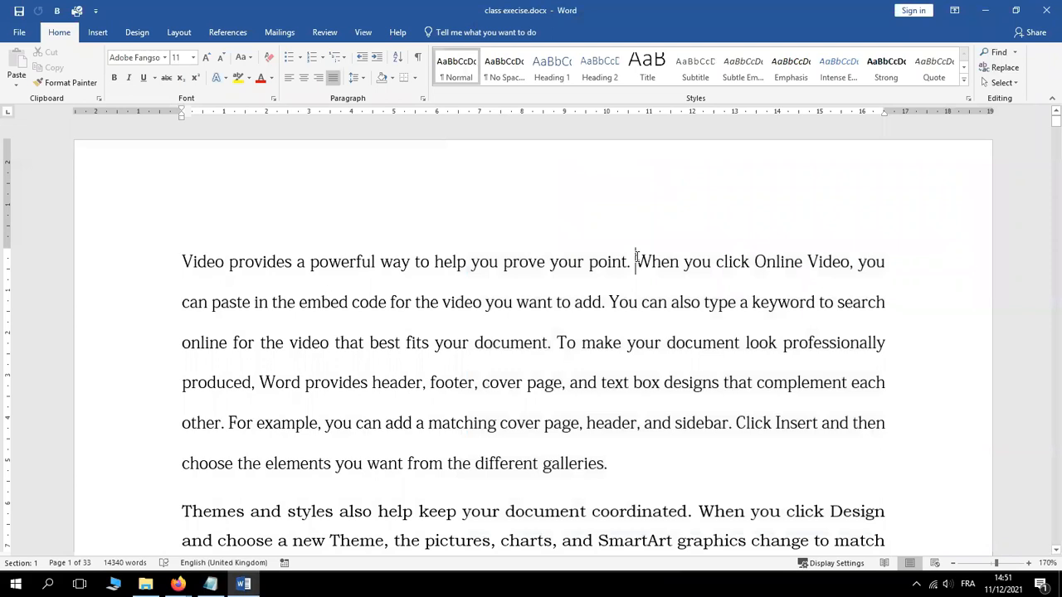
drag(637, 263, 747, 258)
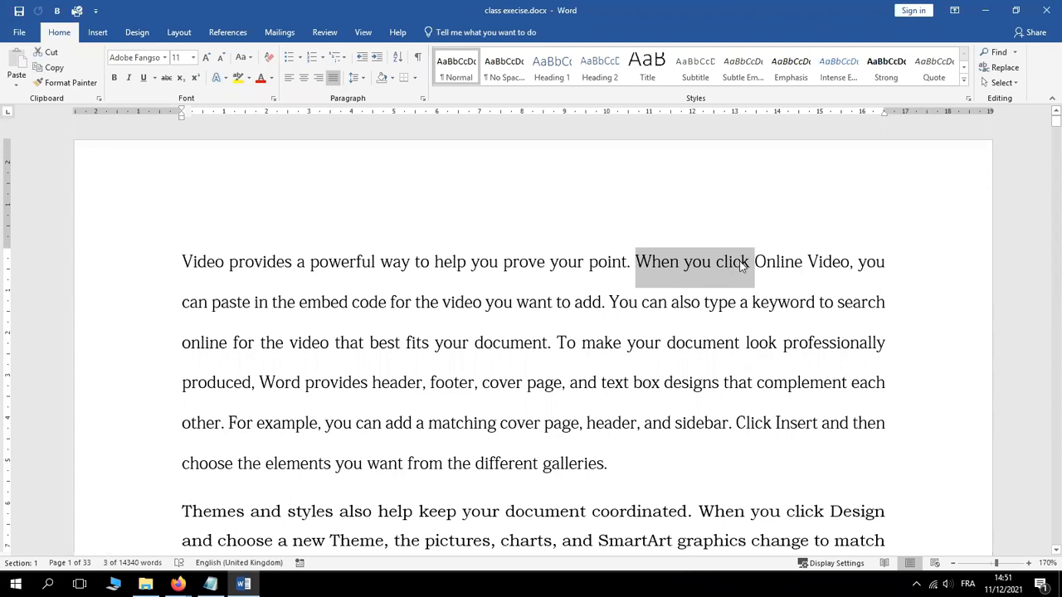
click(735, 264)
right_click(733, 263)
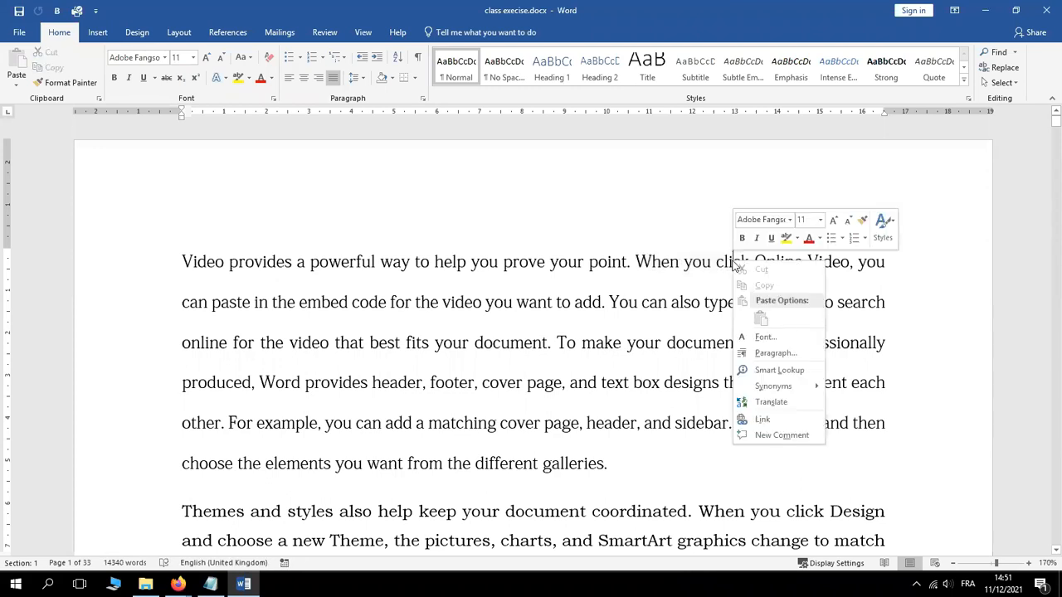
mouse_move(789, 386)
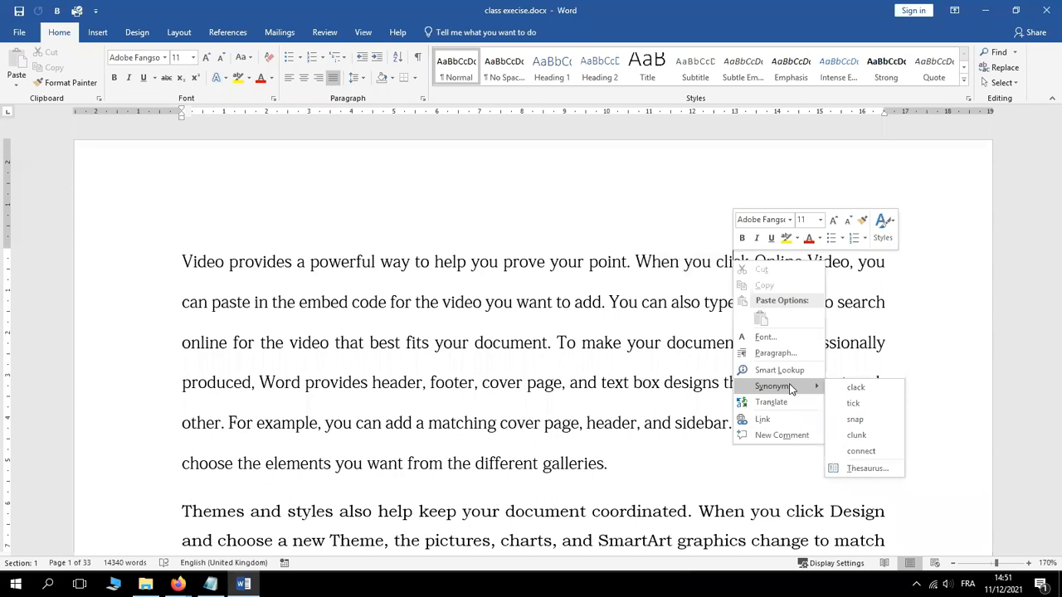
key(Escape)
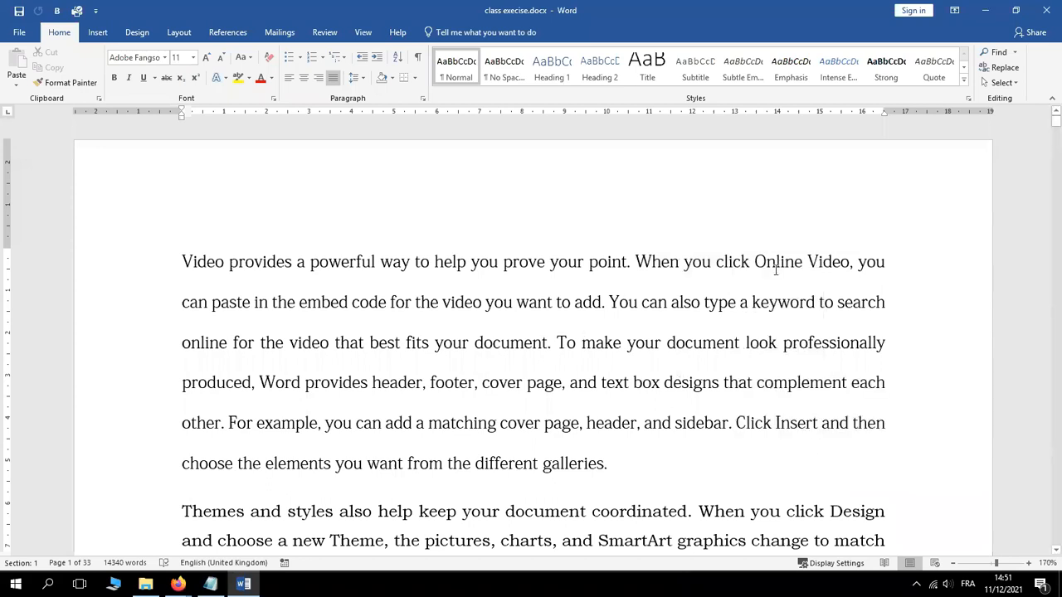
drag(751, 261, 720, 261)
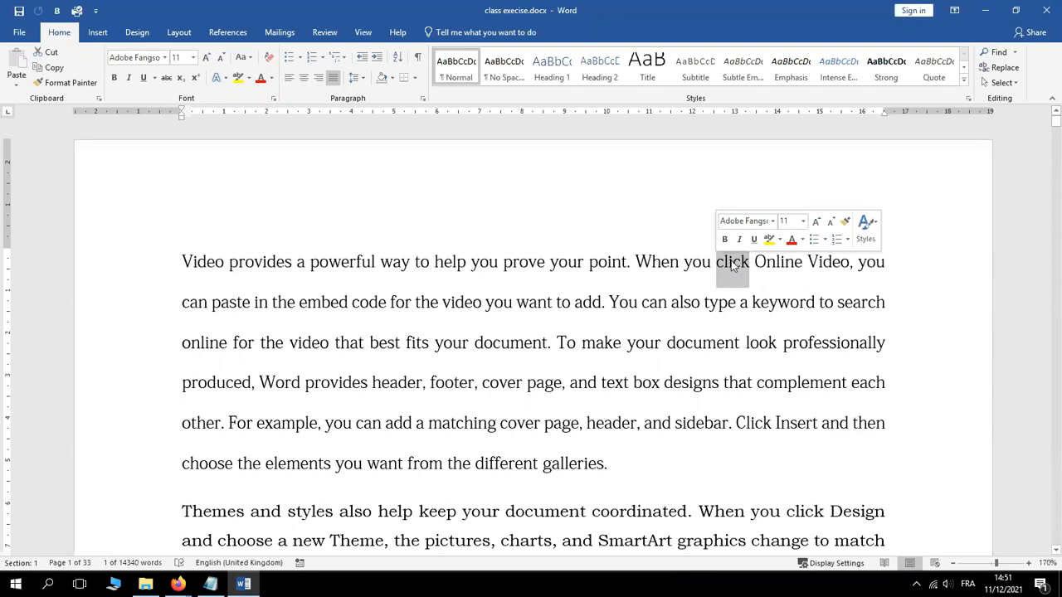
click(733, 264)
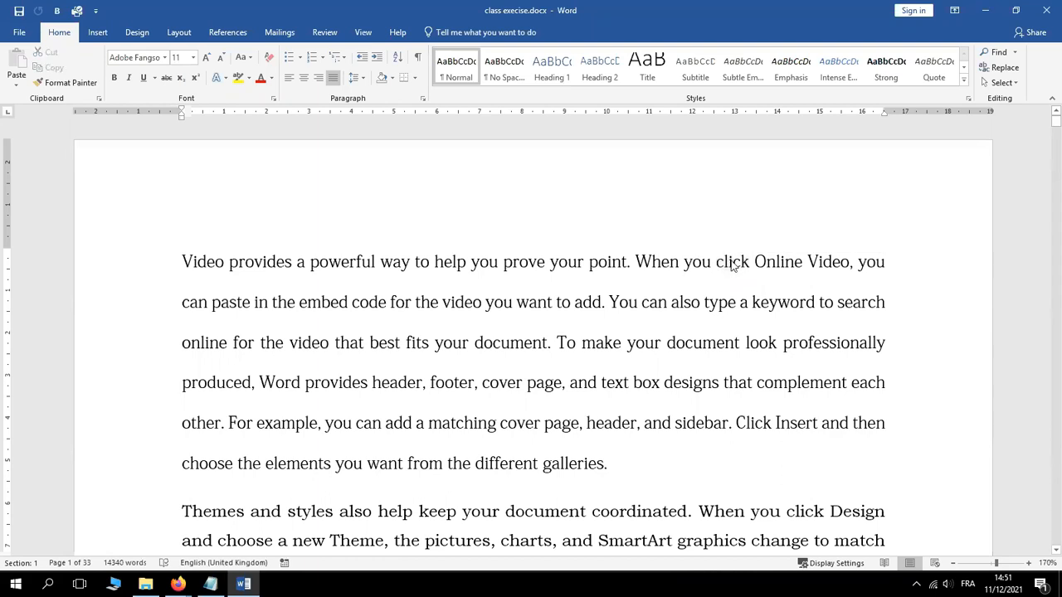
double_click(733, 264)
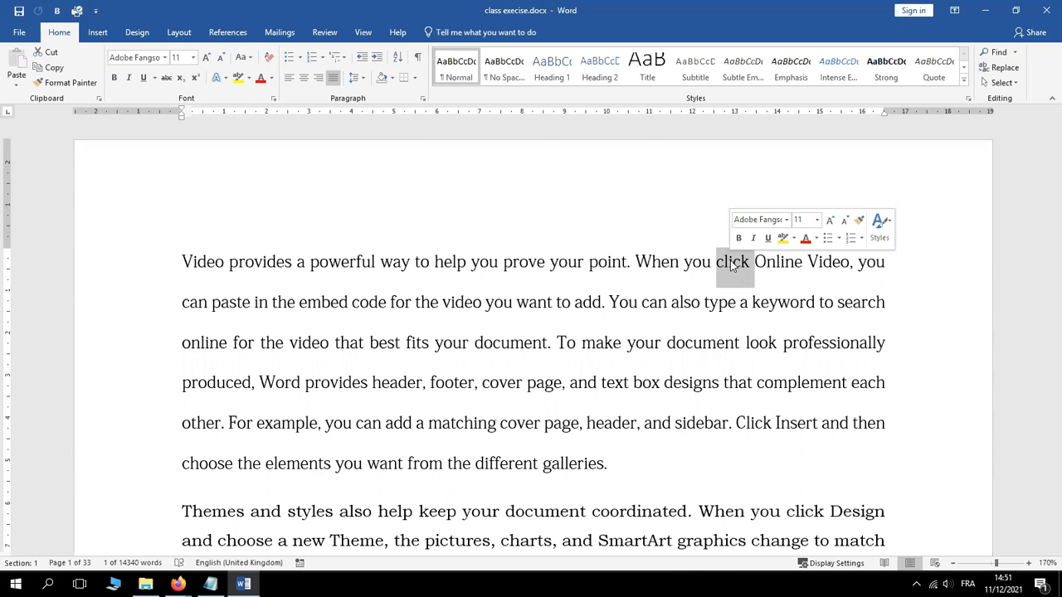
From the Review tab, add a New Comment on 'click' reading 'Please replace this with connect'
click(239, 37)
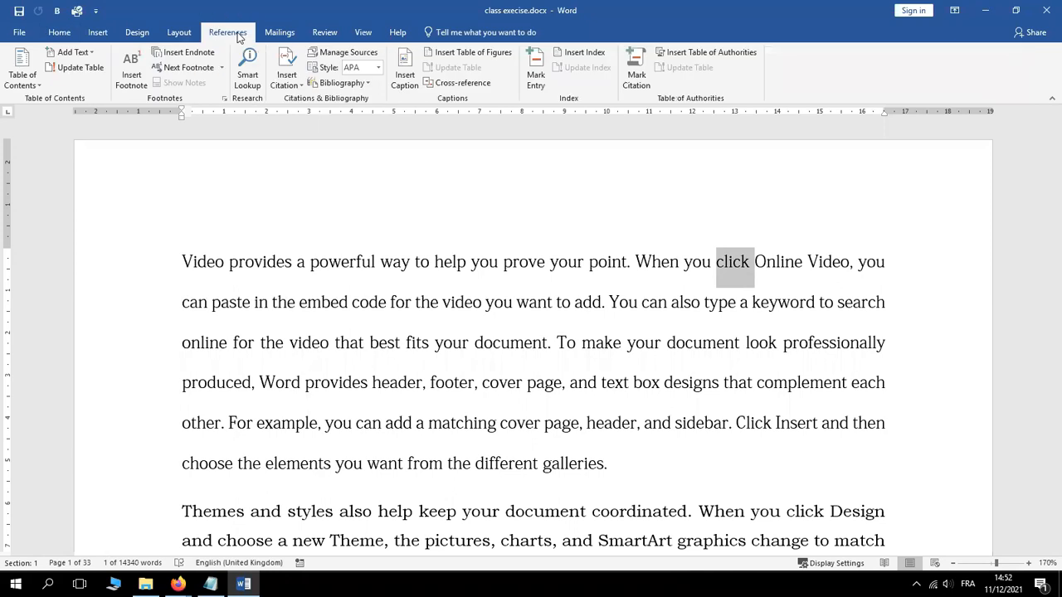
click(328, 38)
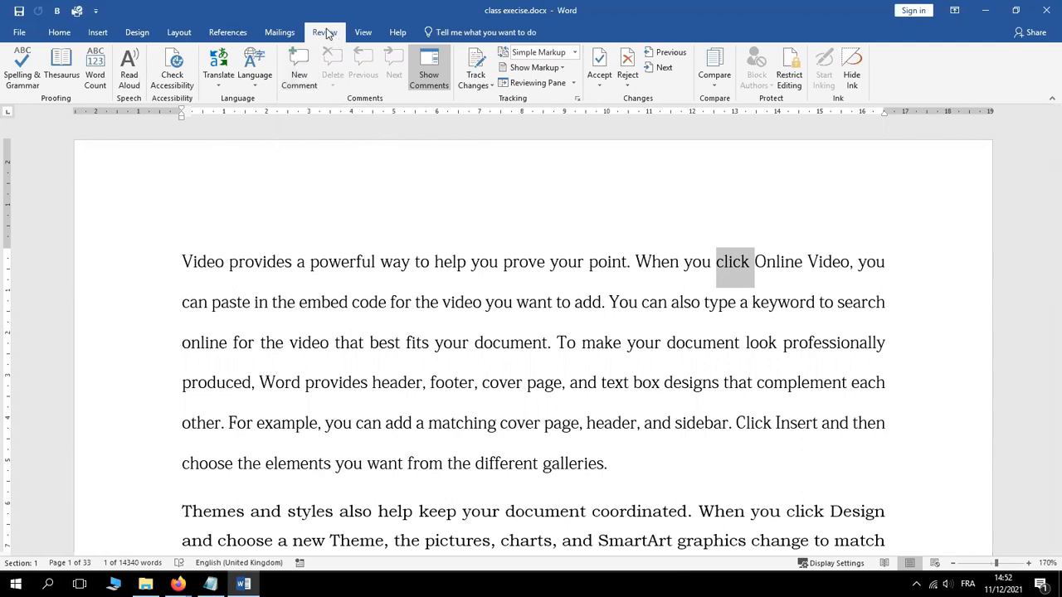
click(302, 71)
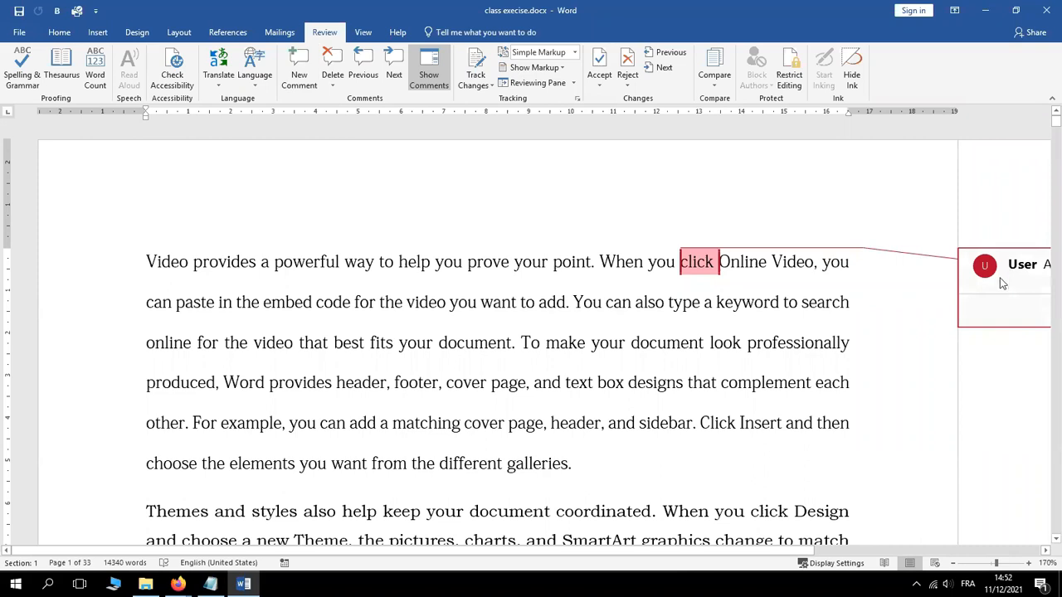
text(Please)
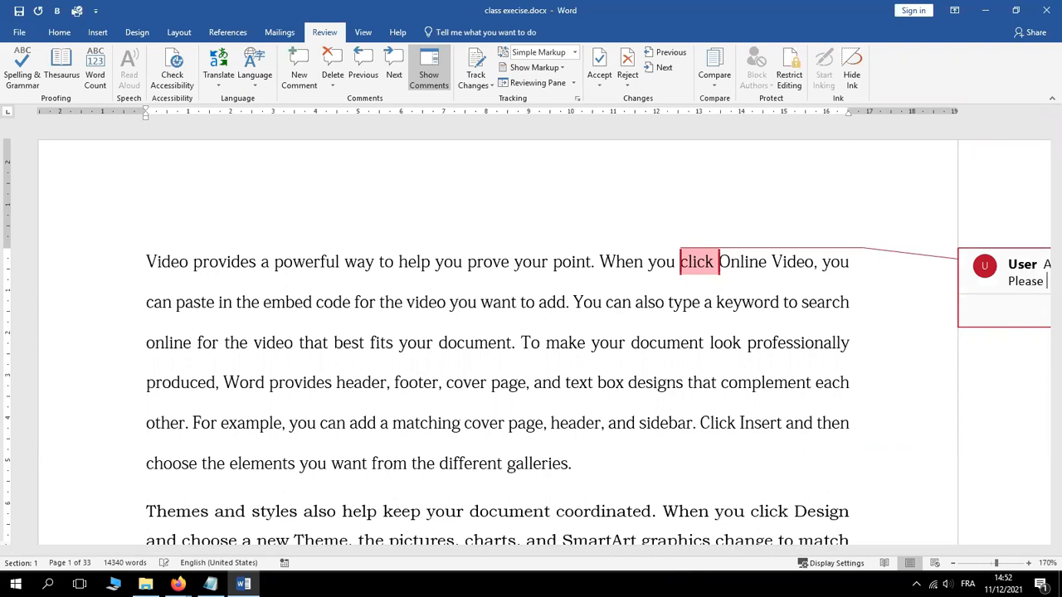
text( replace this with)
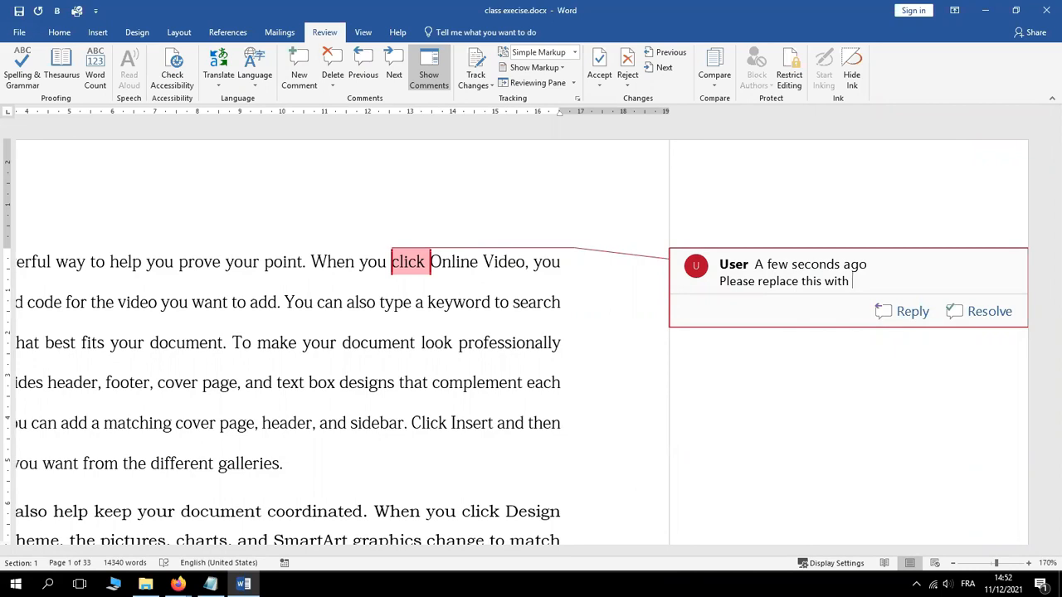
text(connect)
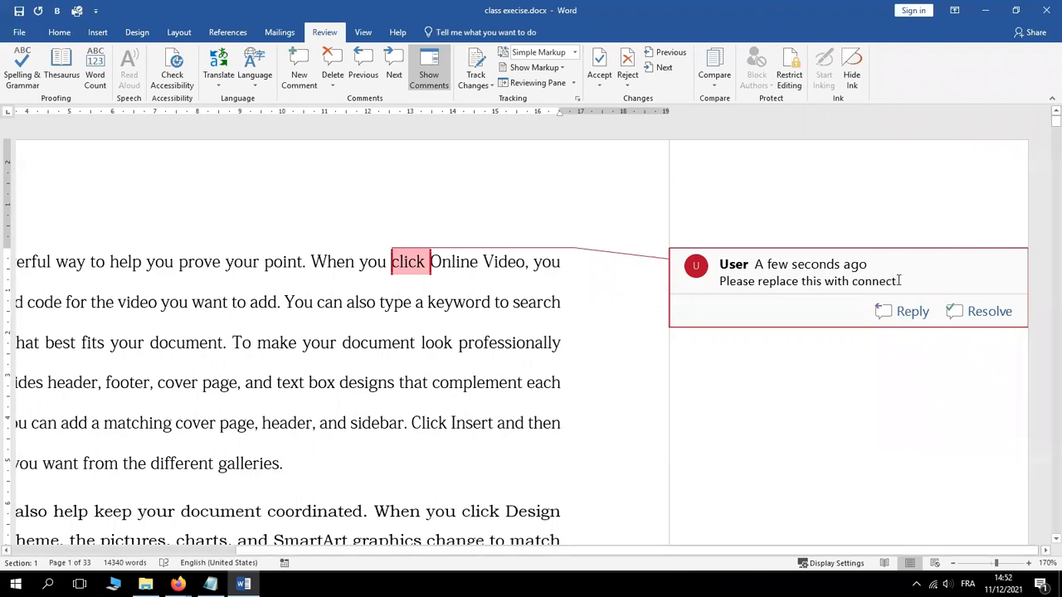
drag(898, 281, 852, 282)
click(439, 400)
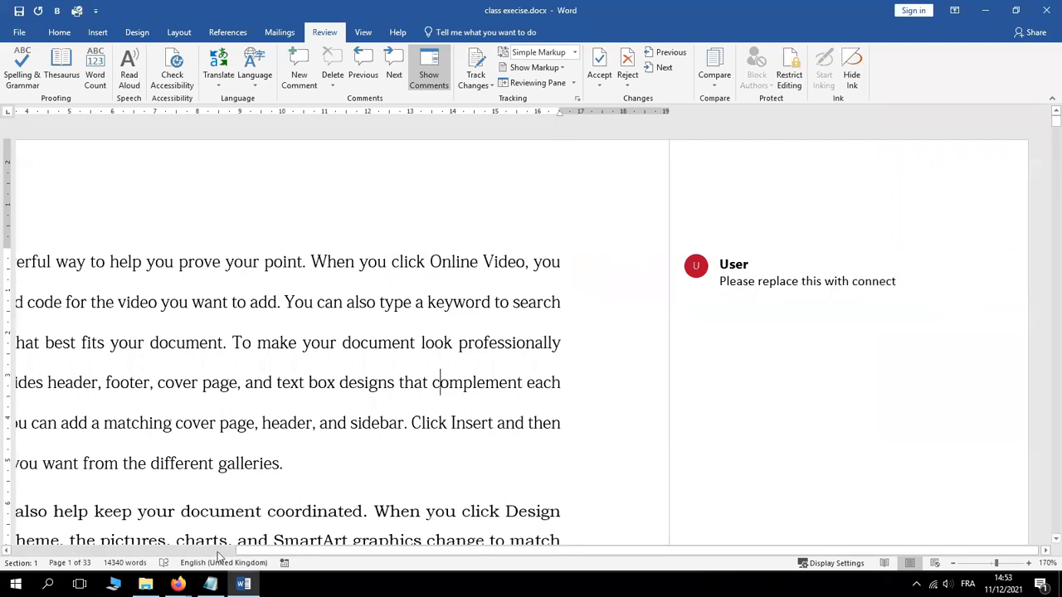
Bring the Word body text back into view, then switch to the Notepad task list
drag(268, 556, 18, 549)
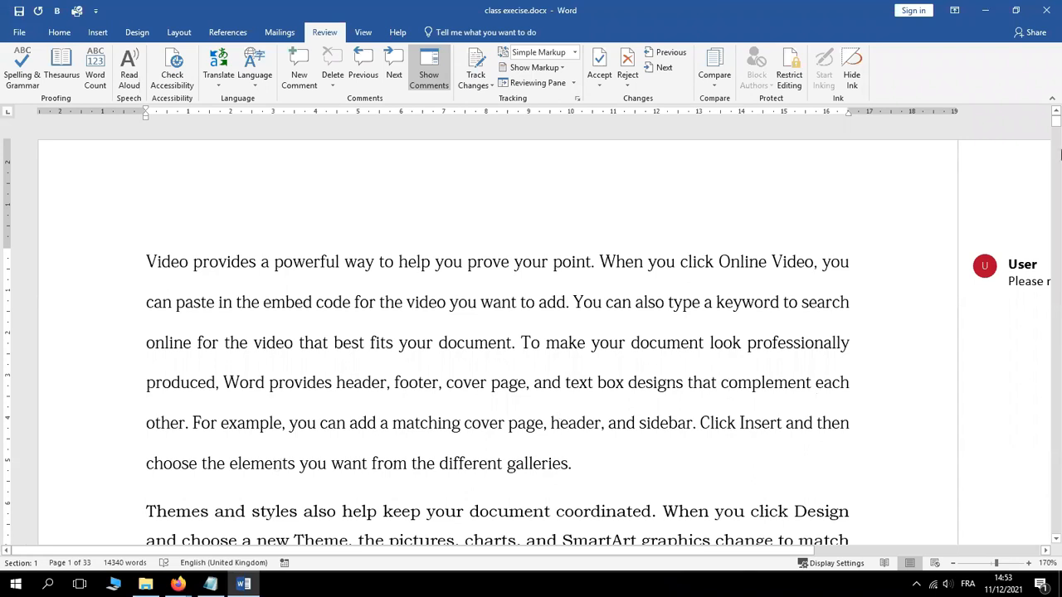
click(616, 321)
click(211, 586)
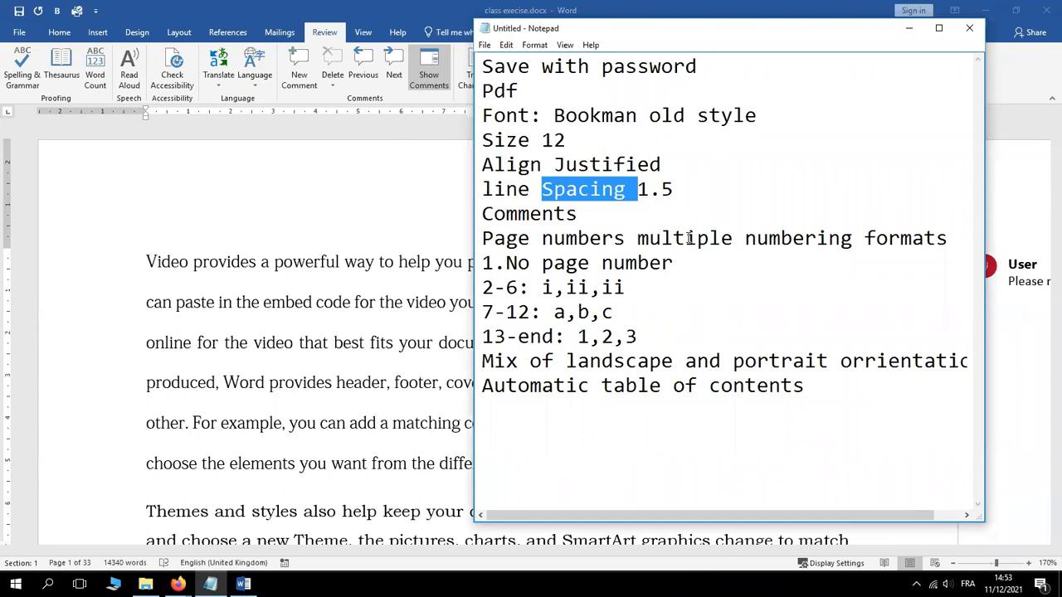
Change the roman-numeral page range from 2-6 to 1-6 in Notepad
click(496, 287)
key(BackSpace)
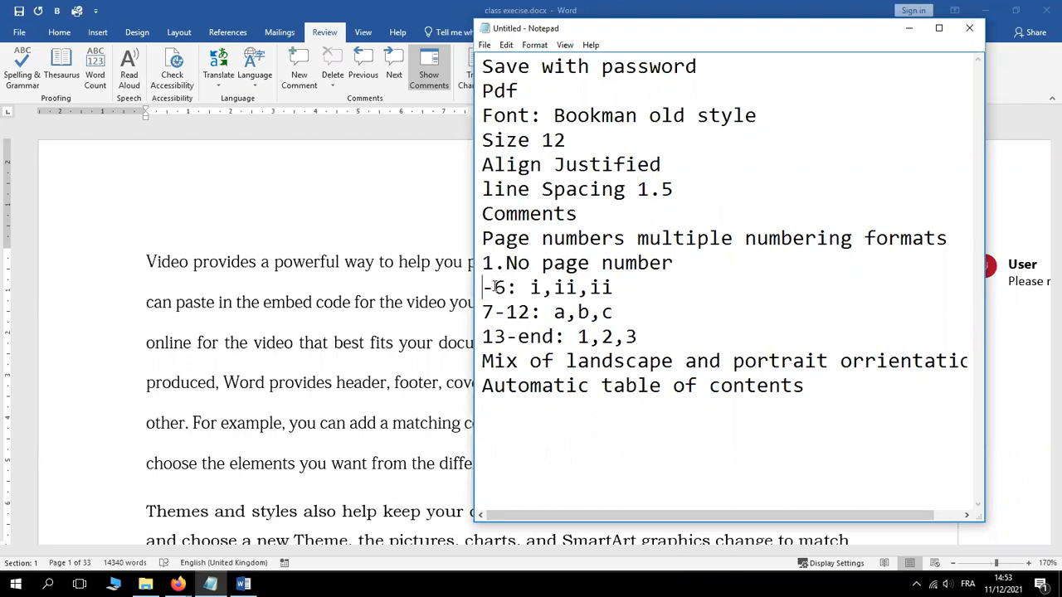
text(1)
Delete the '1.No page number' line and the empty line it leaves
click(507, 263)
key(BackSpace)
key(BackSpace)
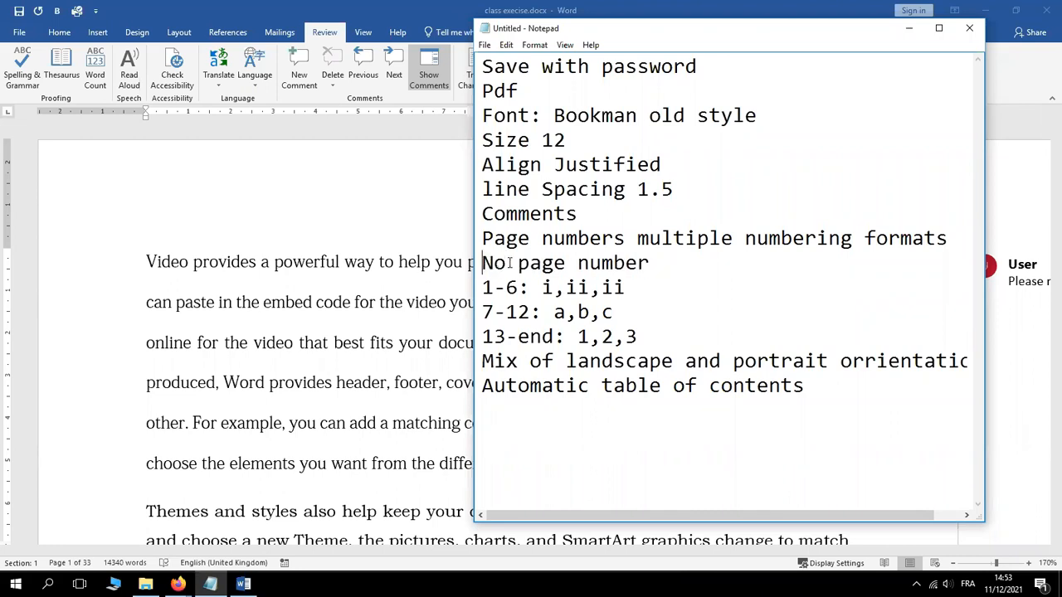
click(510, 263)
drag(650, 263, 485, 263)
key(BackSpace)
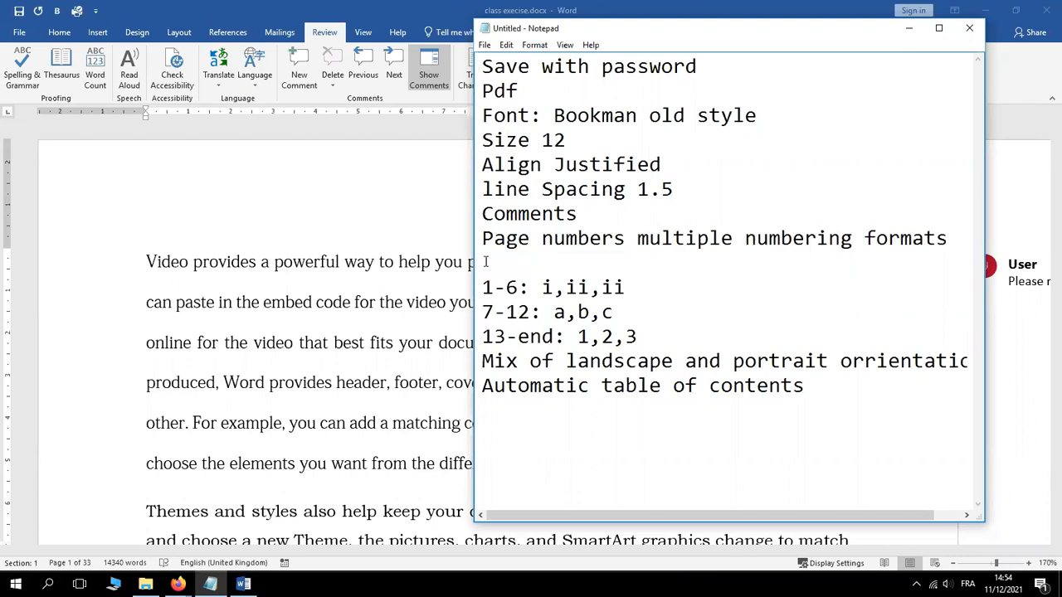
key(BackSpace)
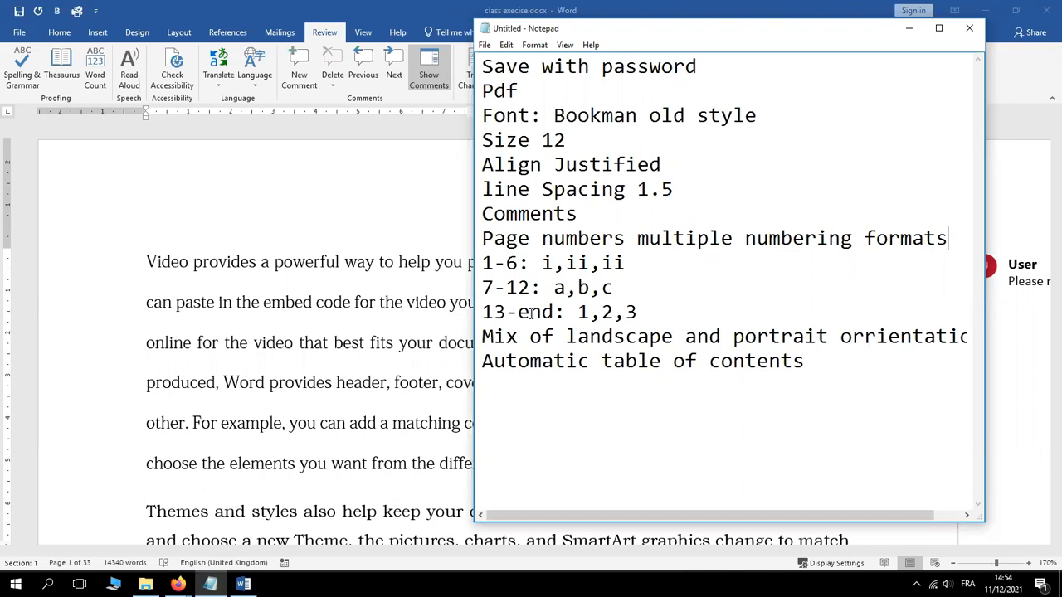
Bring the class execise.docx Word window back in front of the Notepad checklist
click(166, 340)
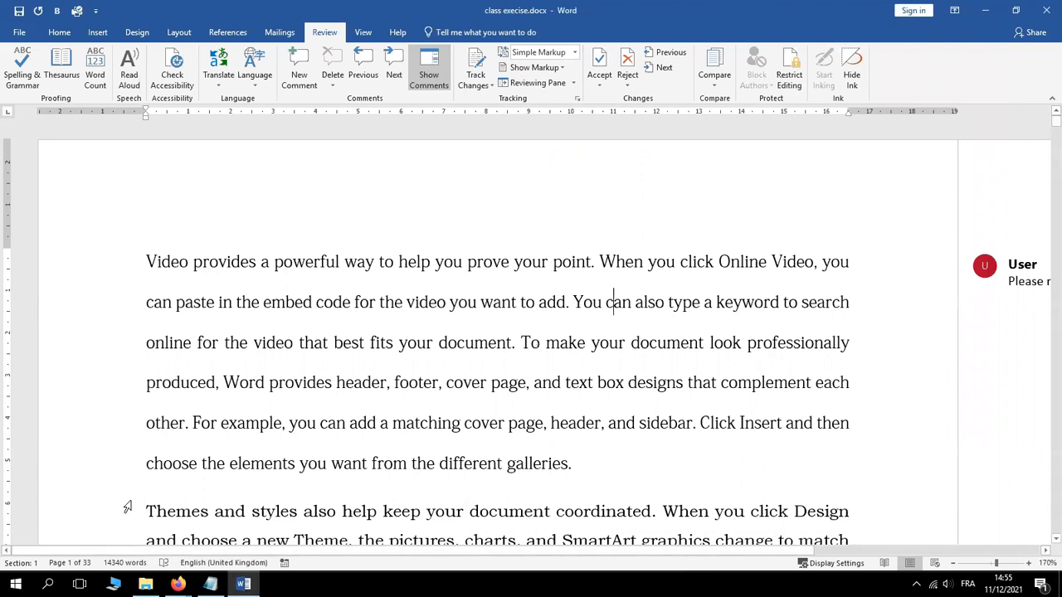
Attach an empty new comment to the 'Themes and styles' paragraph and zoom the view out
drag(145, 509, 403, 267)
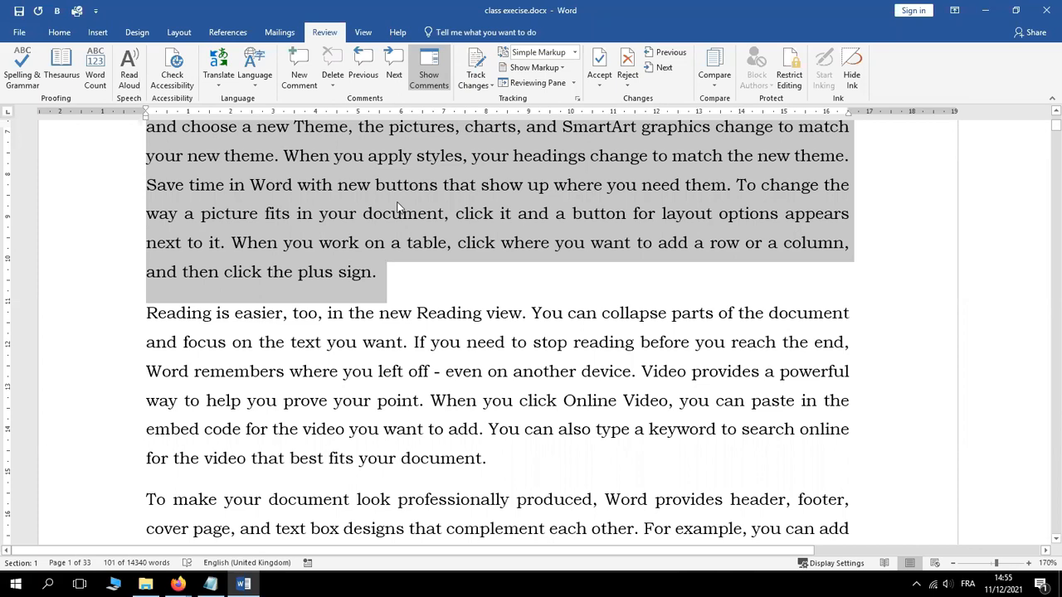
right_click(294, 185)
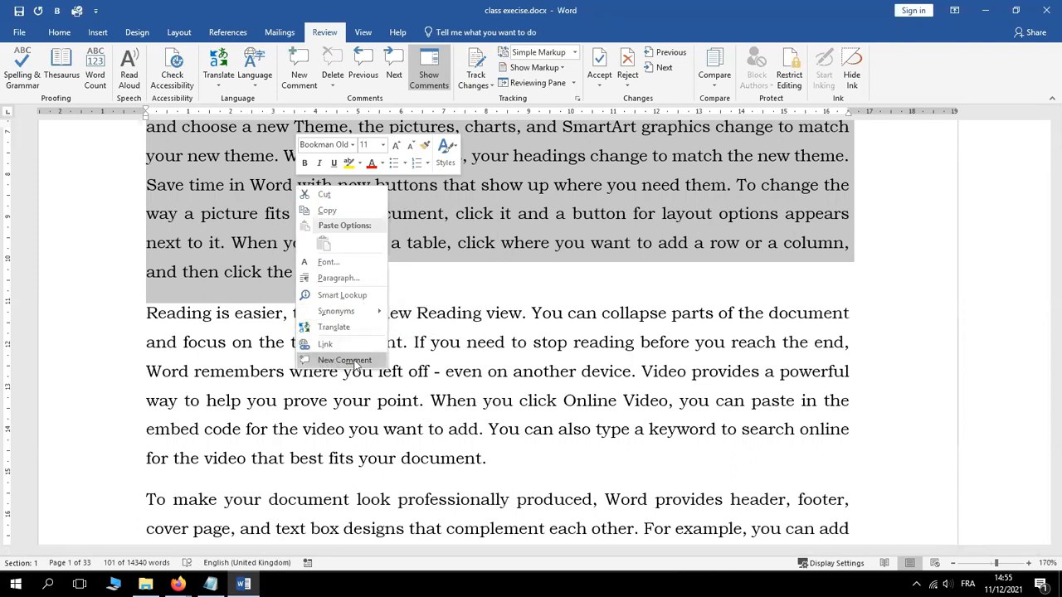
click(86, 51)
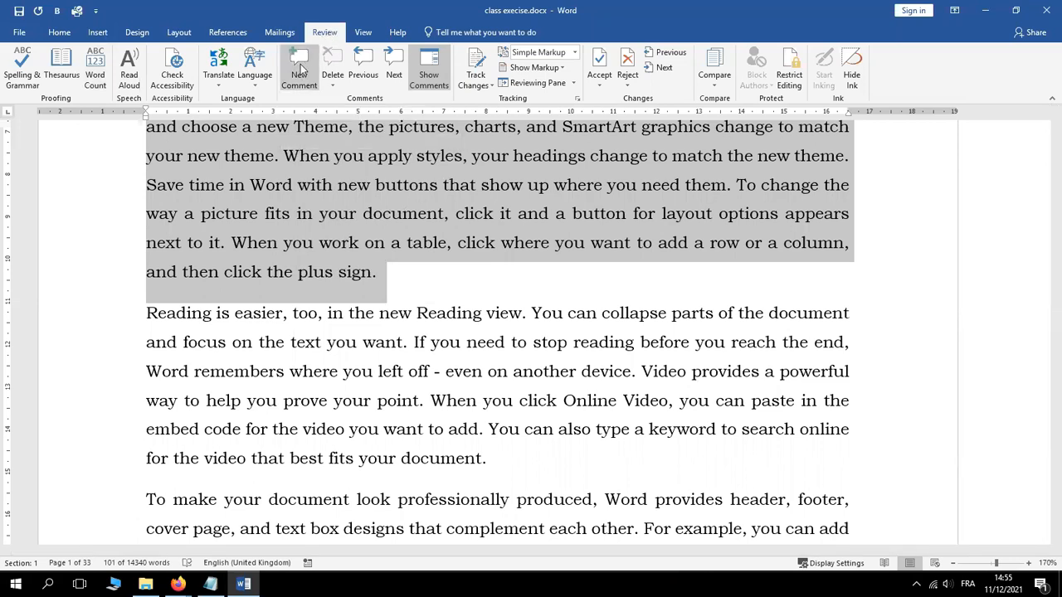
right_click(280, 213)
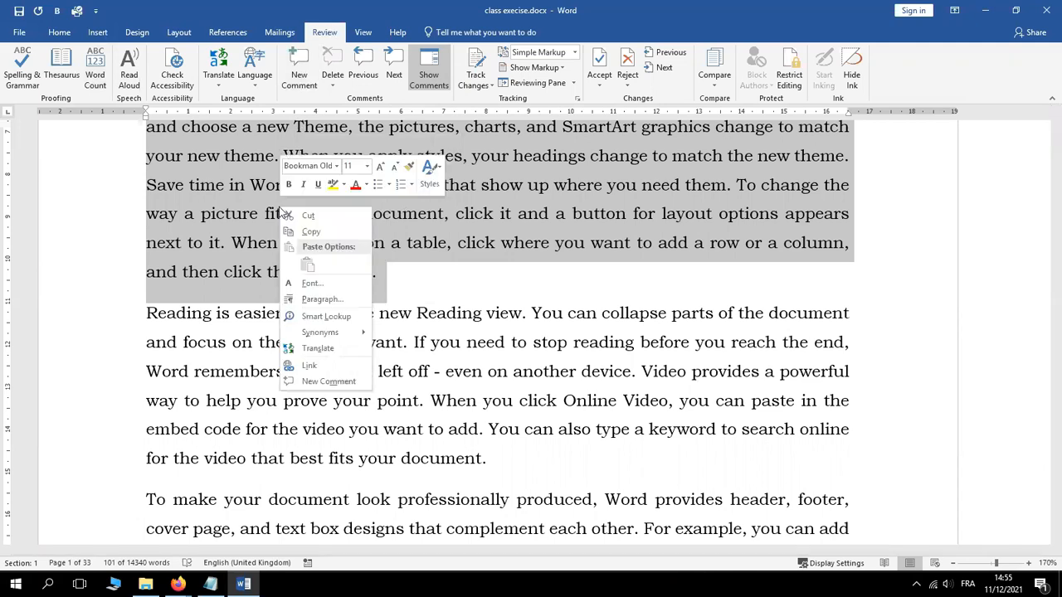
click(329, 381)
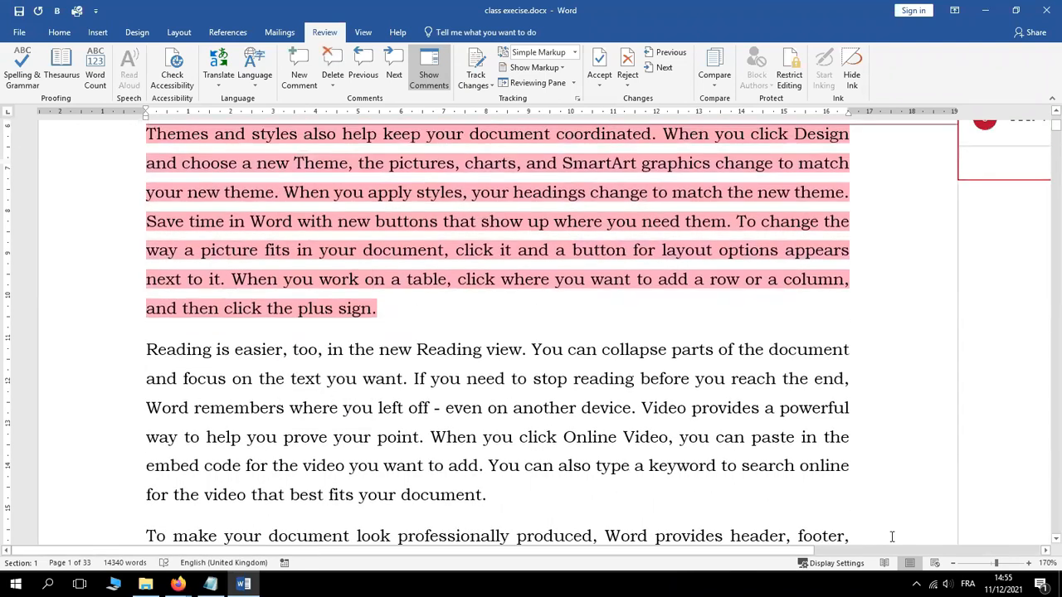
click(954, 563)
click(954, 564)
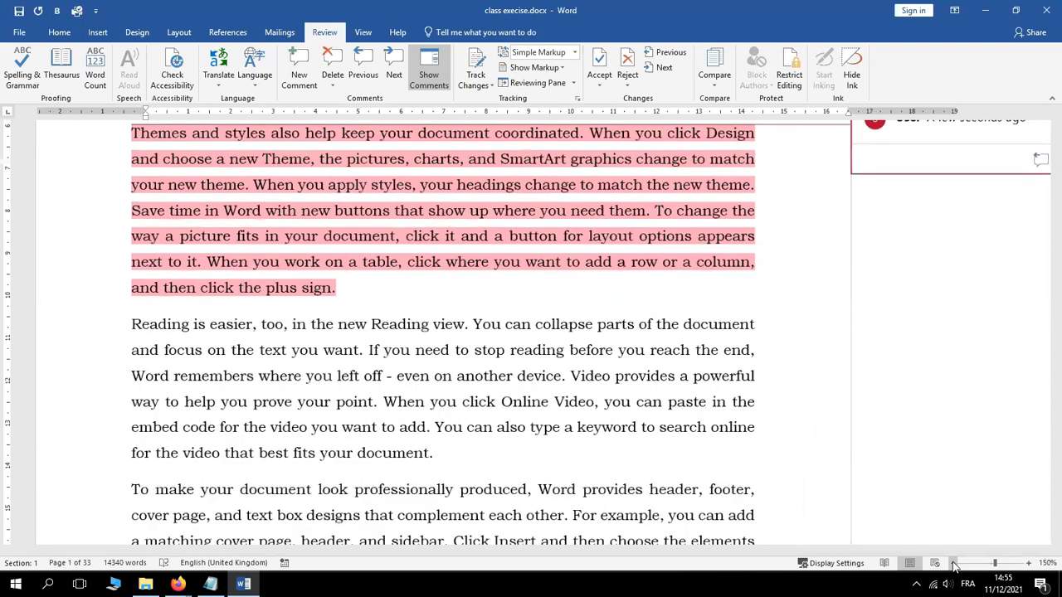
click(954, 564)
click(954, 564)
drag(1056, 124, 1055, 124)
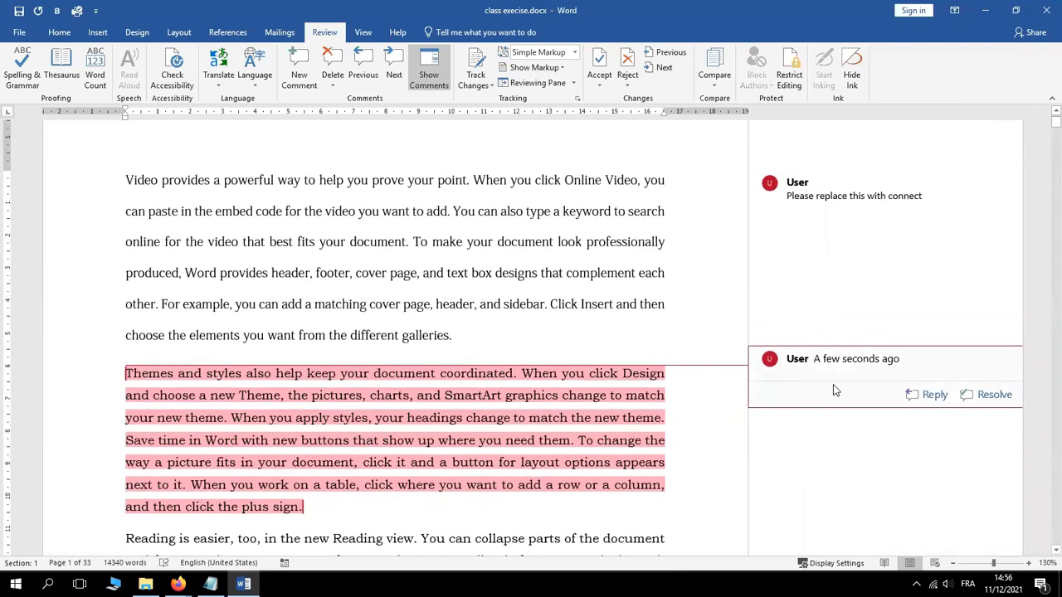
Enter 'This doesn't make much sense. Can you correct it?' as the comment, then return to the body text
text(This )
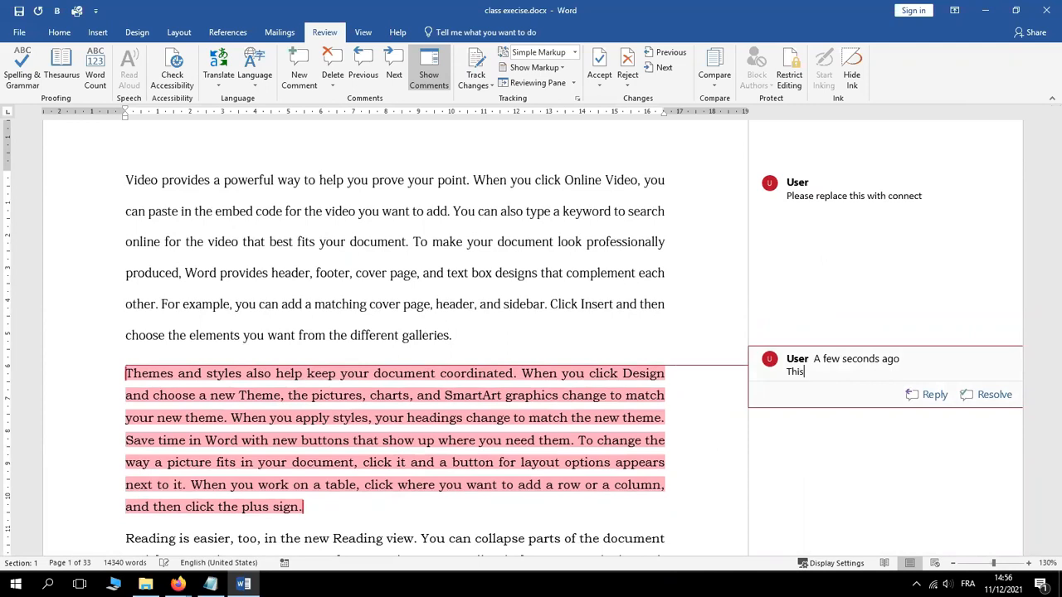
text(doesn't make much sense. Can you c)
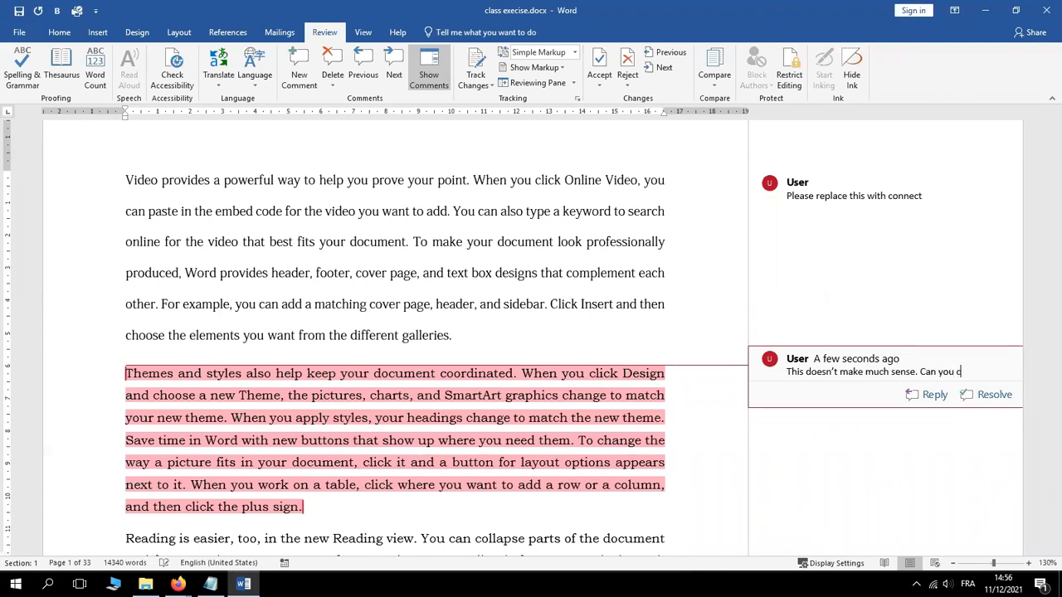
text(orrect it?)
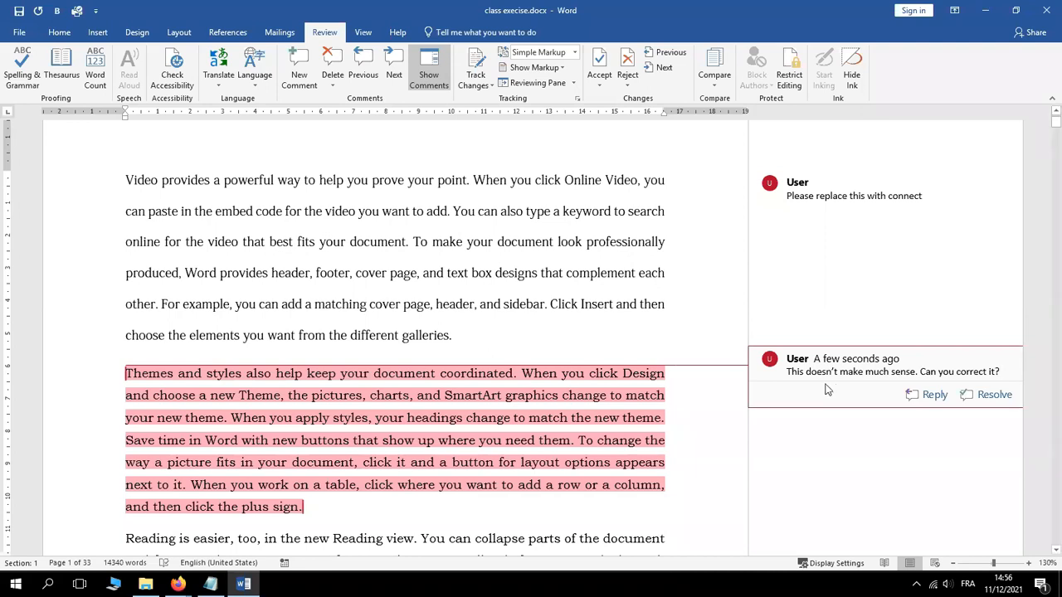
mouse_move(777, 361)
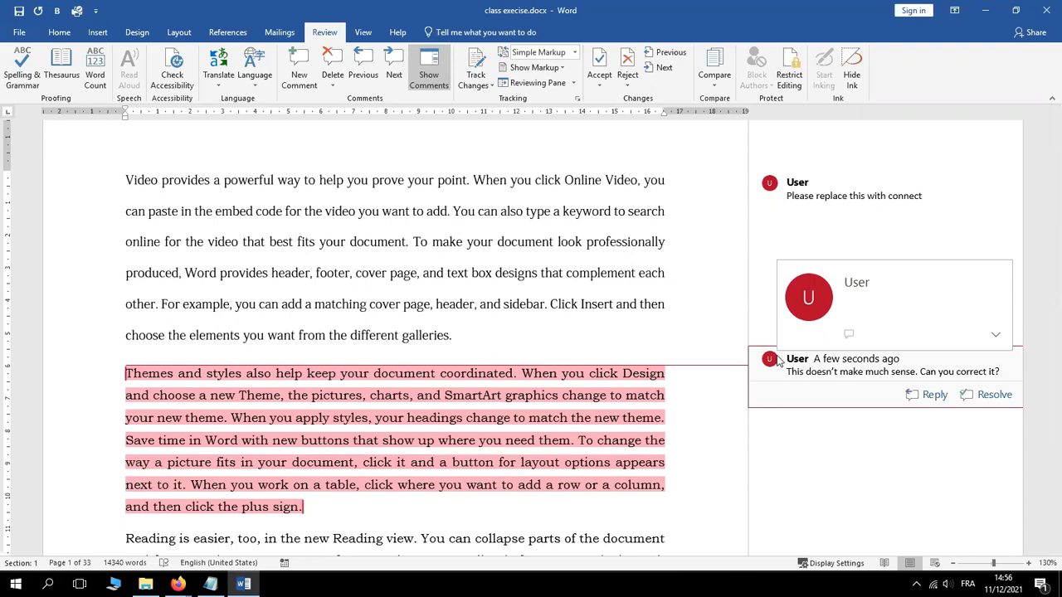
right_click(833, 373)
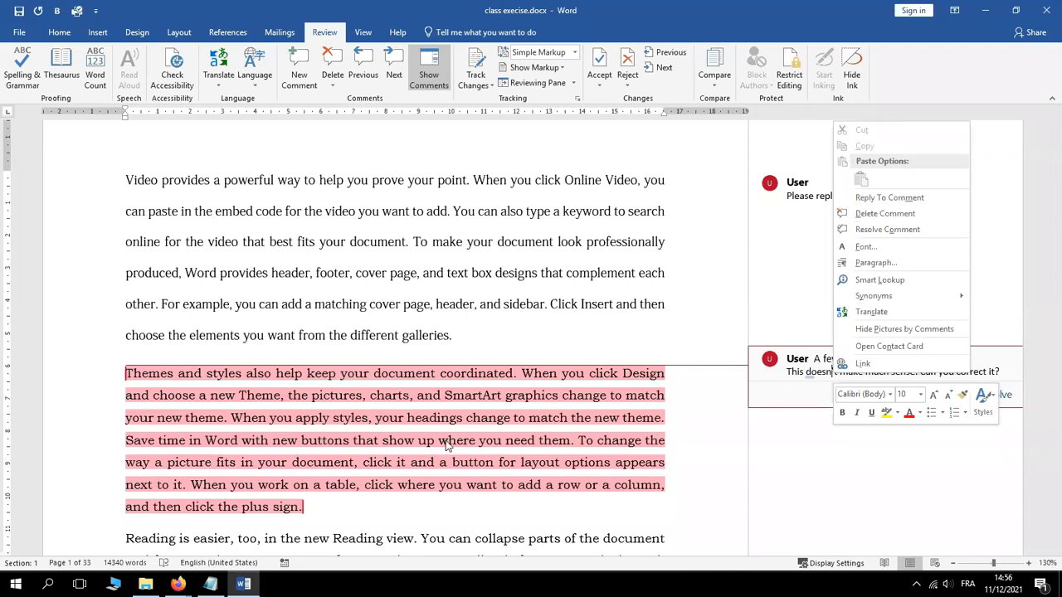
key(Escape)
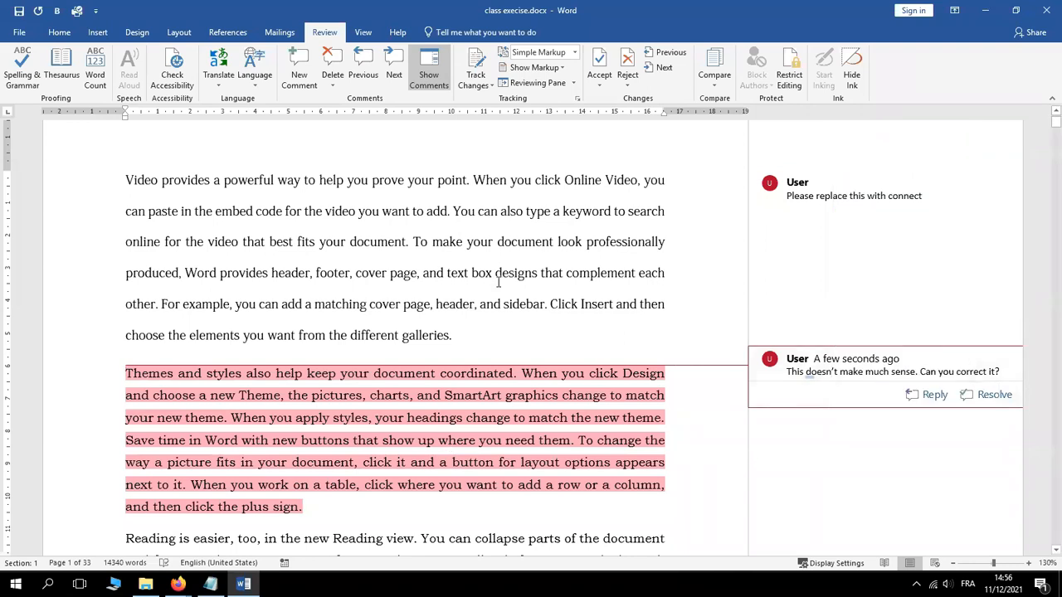
click(499, 284)
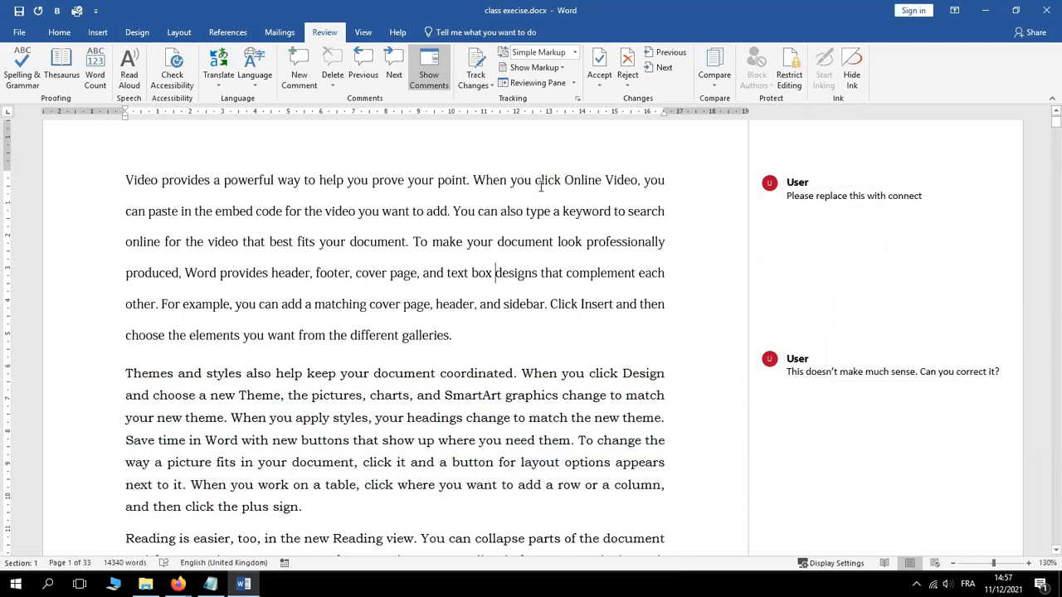
mouse_move(813, 182)
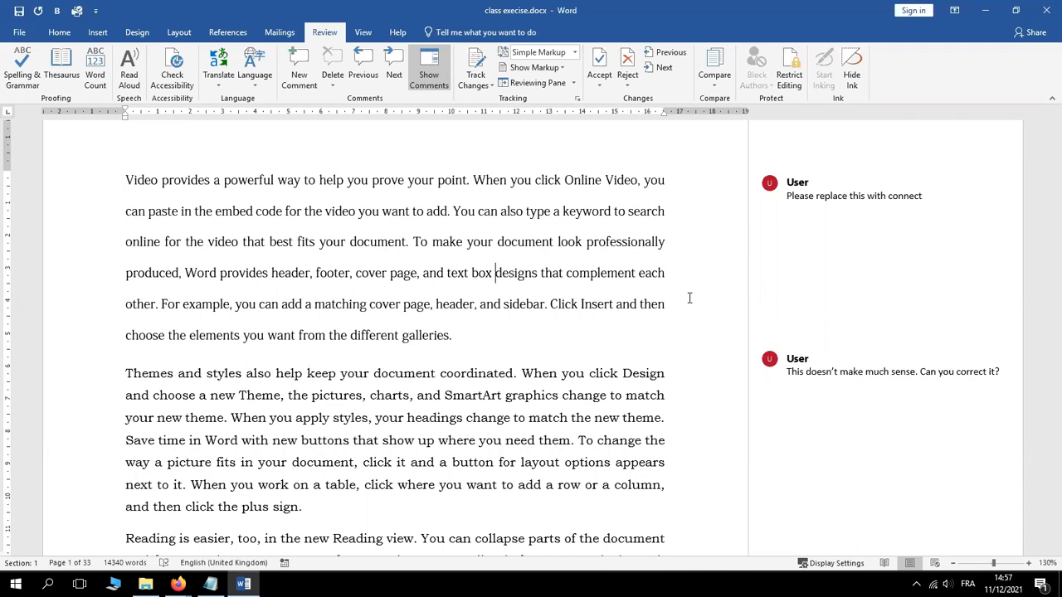
click(210, 585)
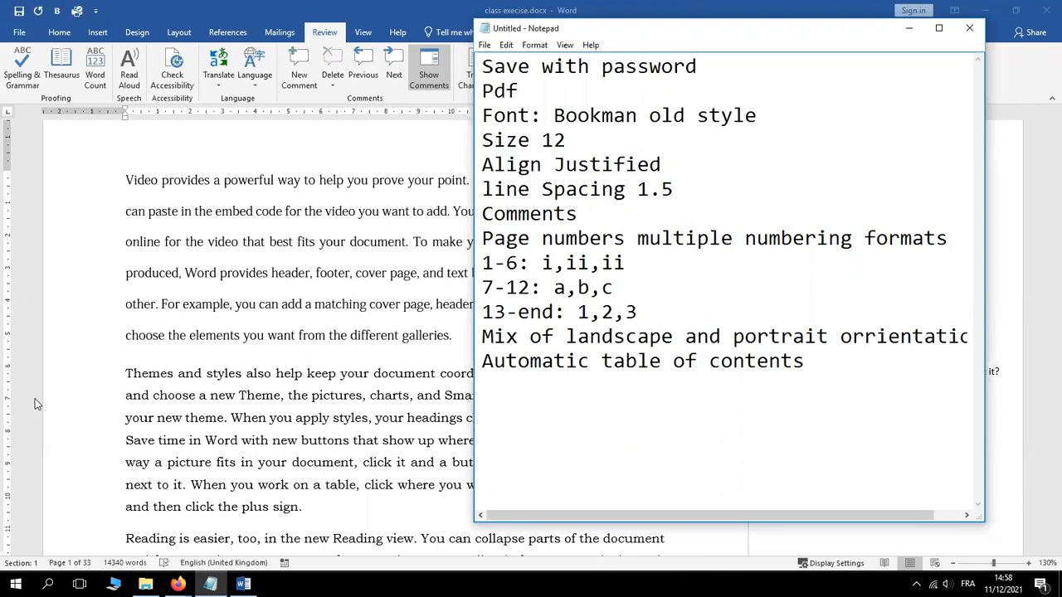
click(388, 335)
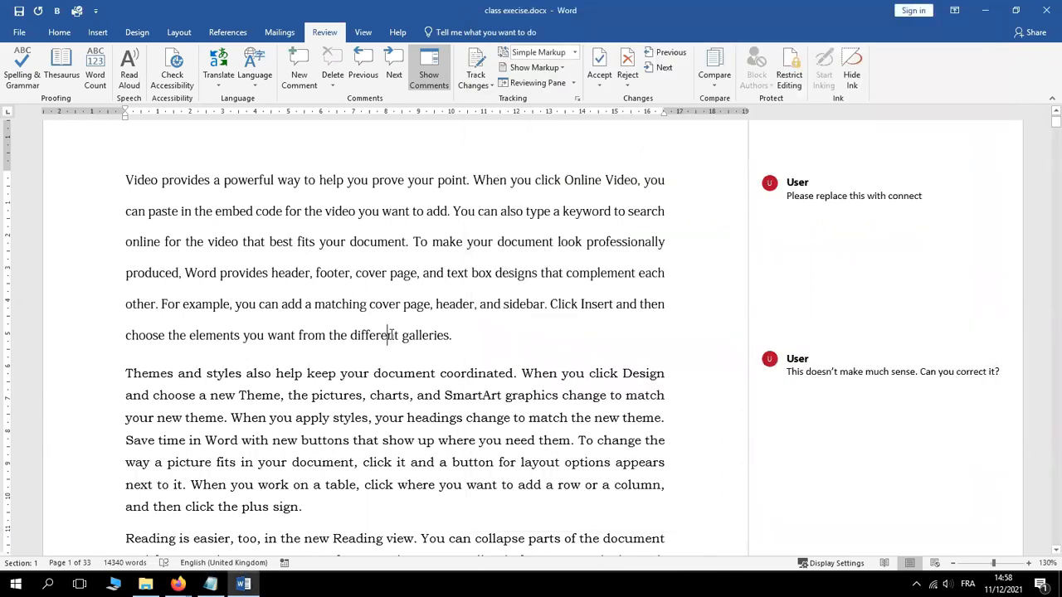
Show the Insert tab's header and footer tools and scroll back to the top of page 1
click(96, 34)
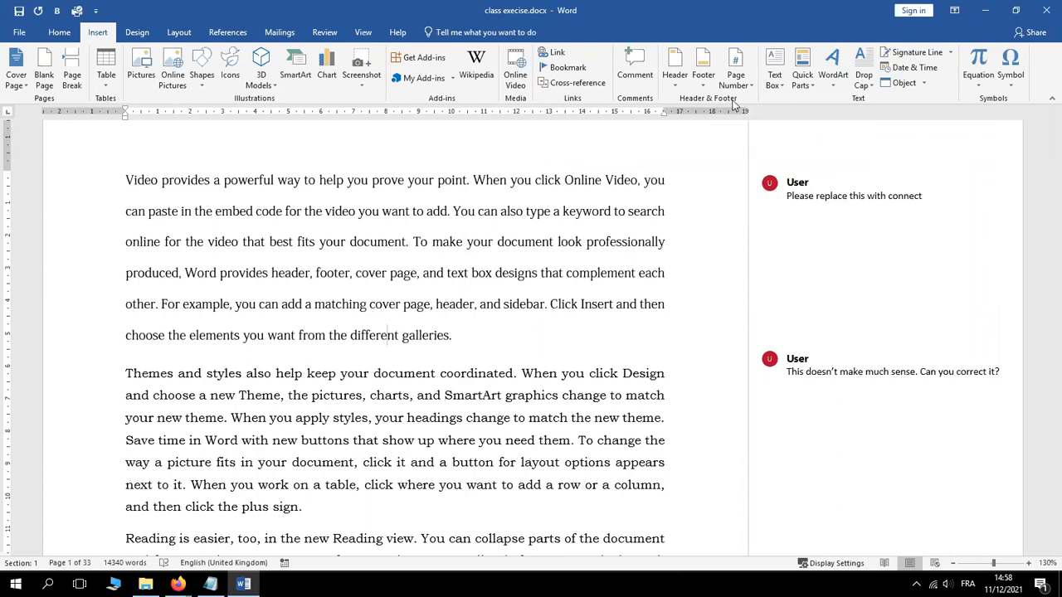
click(463, 253)
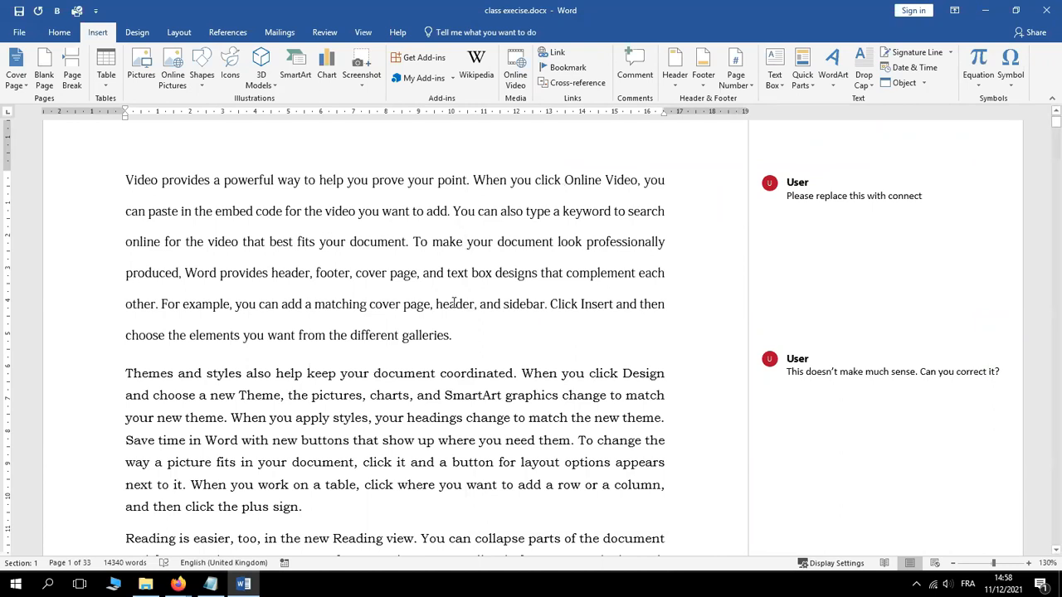
click(1056, 113)
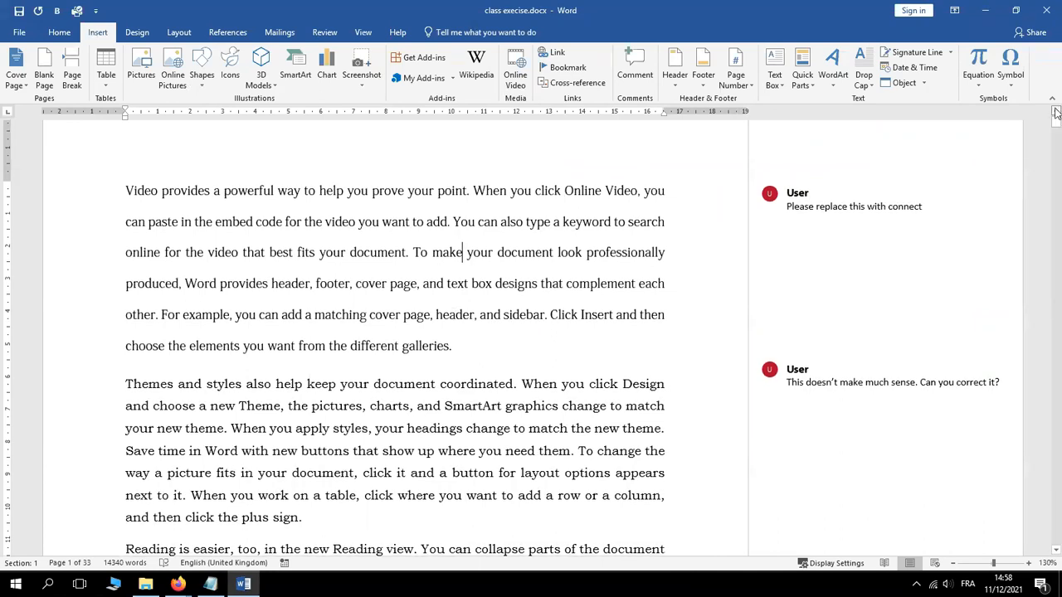
click(1056, 113)
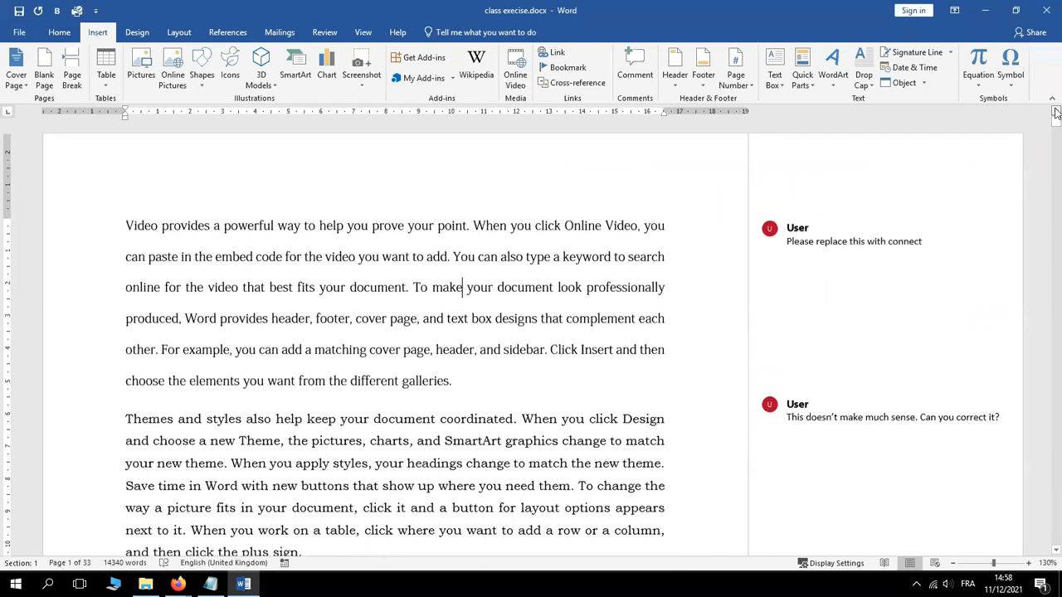
Open the first page's footer for editing
double_click(379, 184)
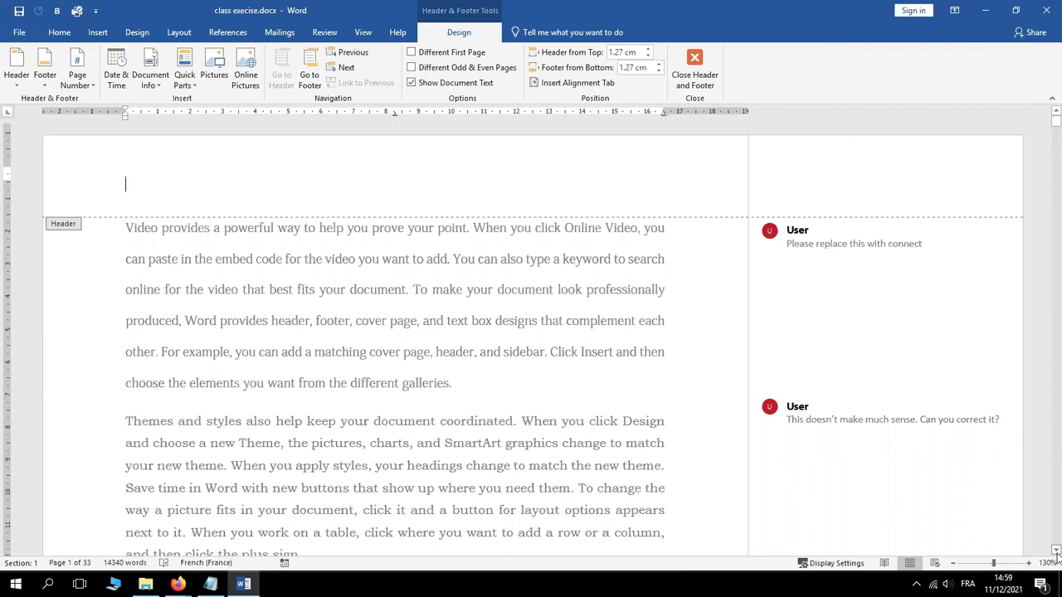
click(1056, 550)
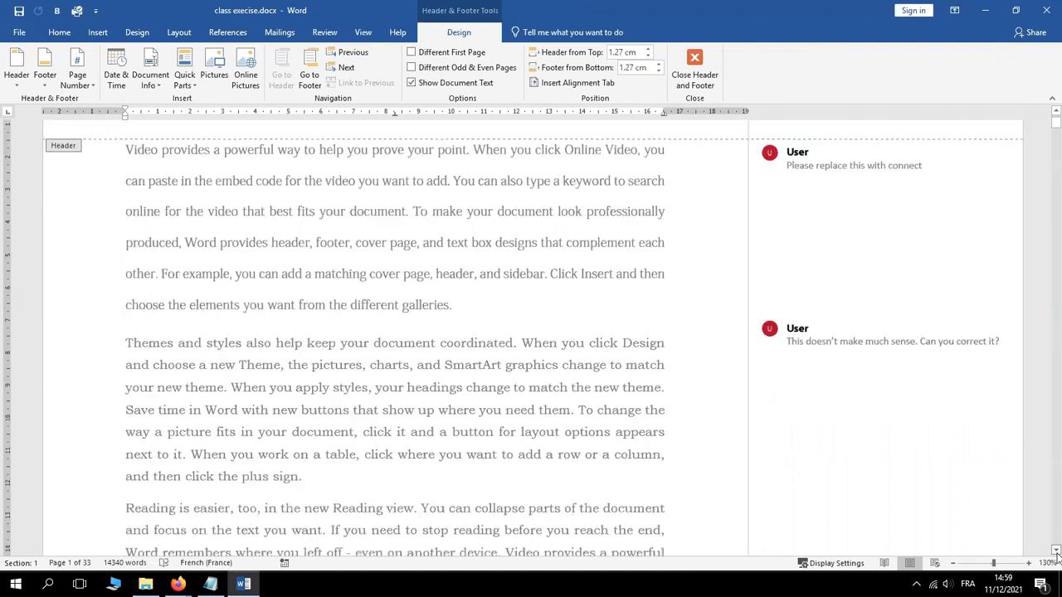
click(1057, 550)
scroll(1056, 552, down, 5)
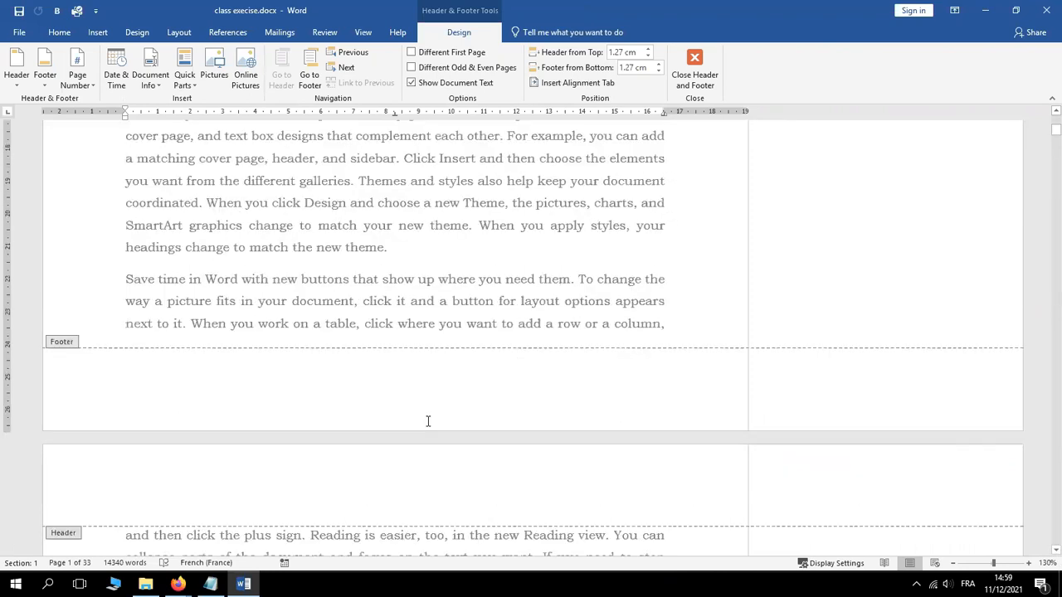
click(418, 396)
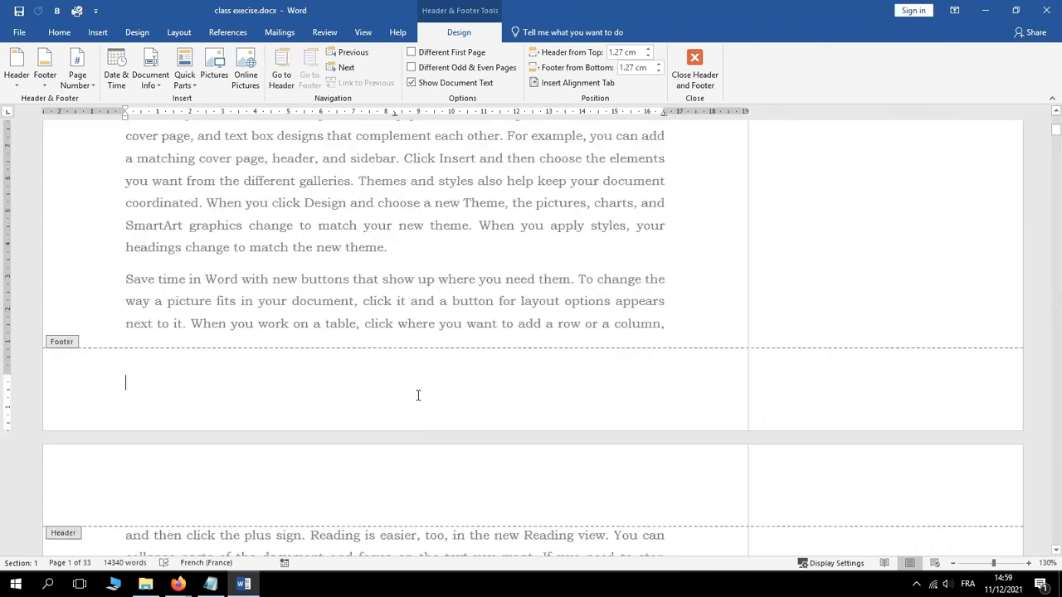
Insert a Plain Number 2 centred page number at the bottom of the page
click(93, 85)
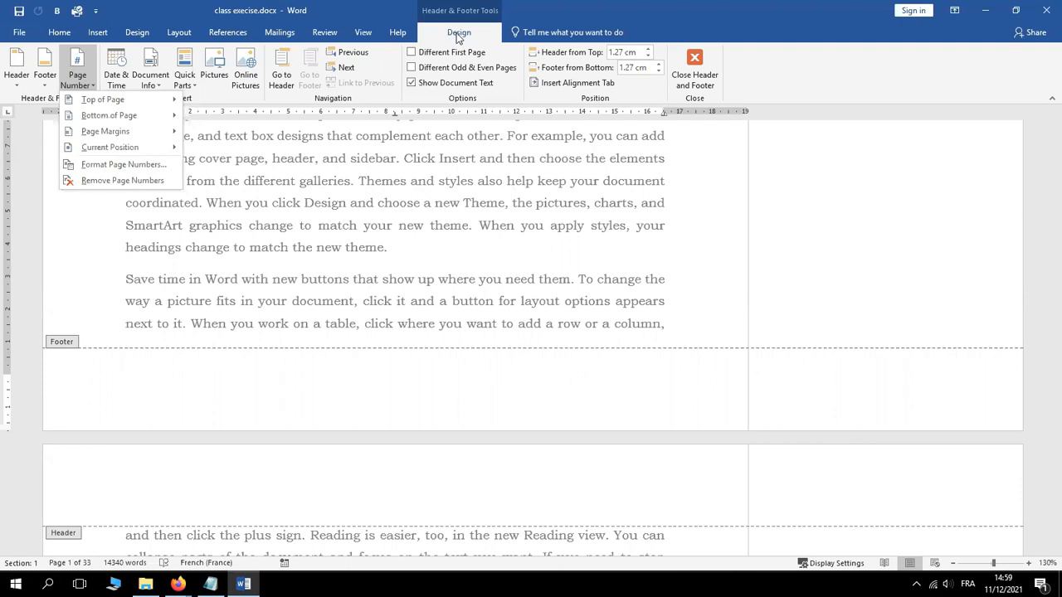
click(77, 66)
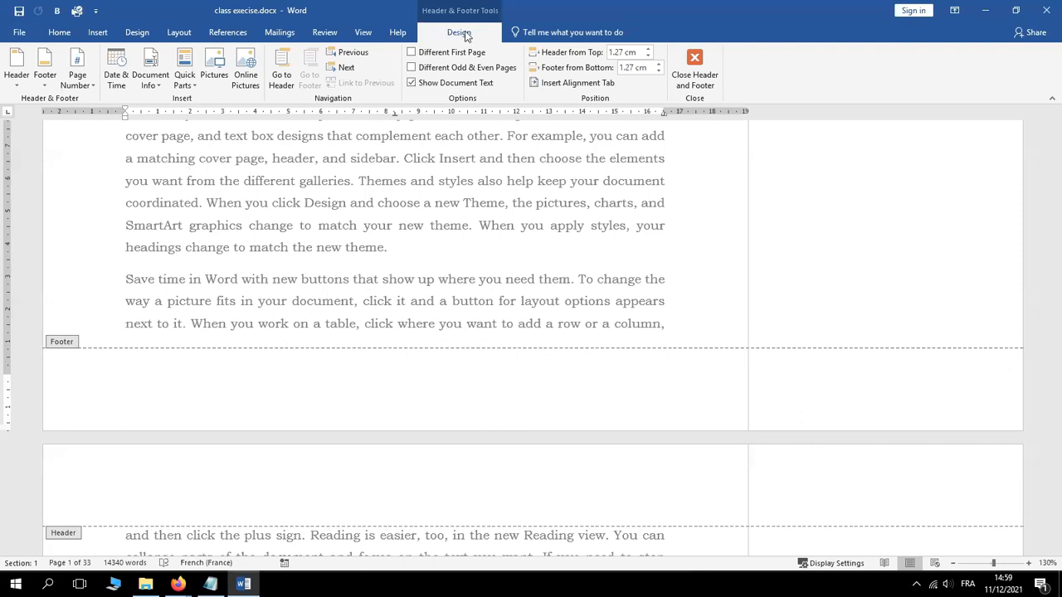
click(91, 83)
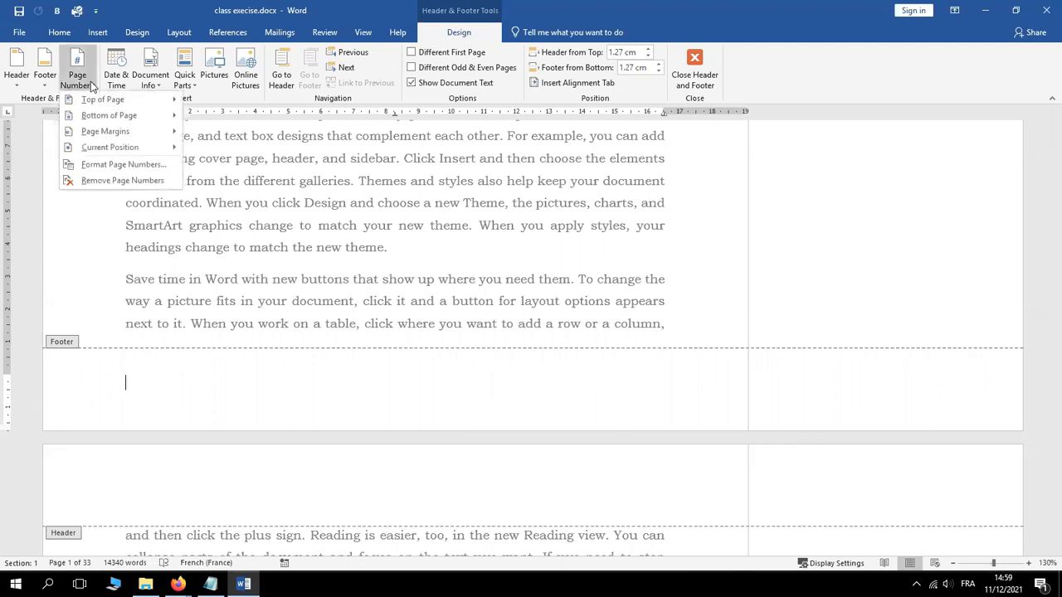
click(97, 117)
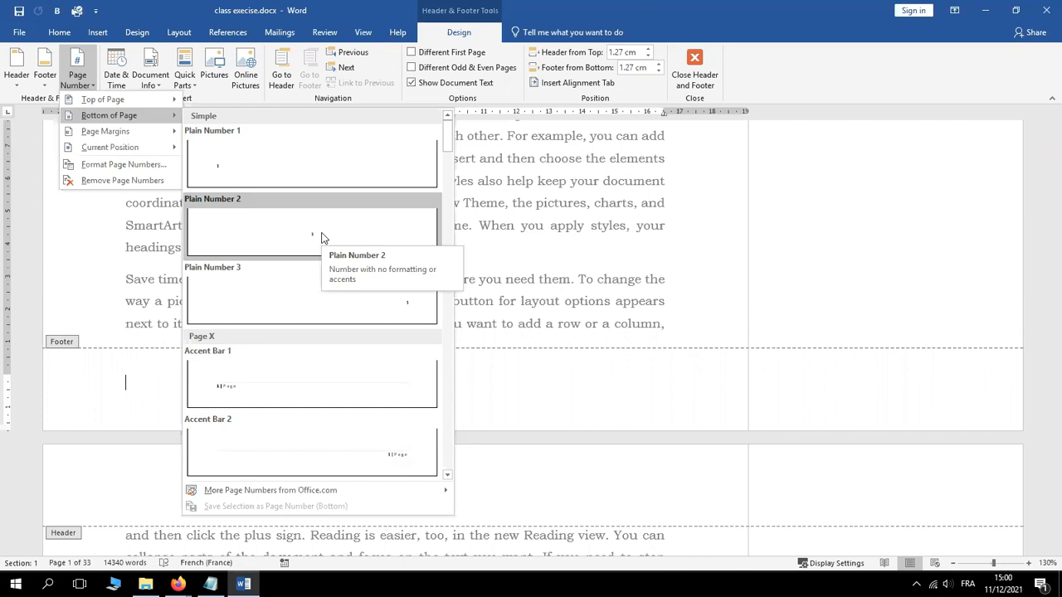
click(322, 238)
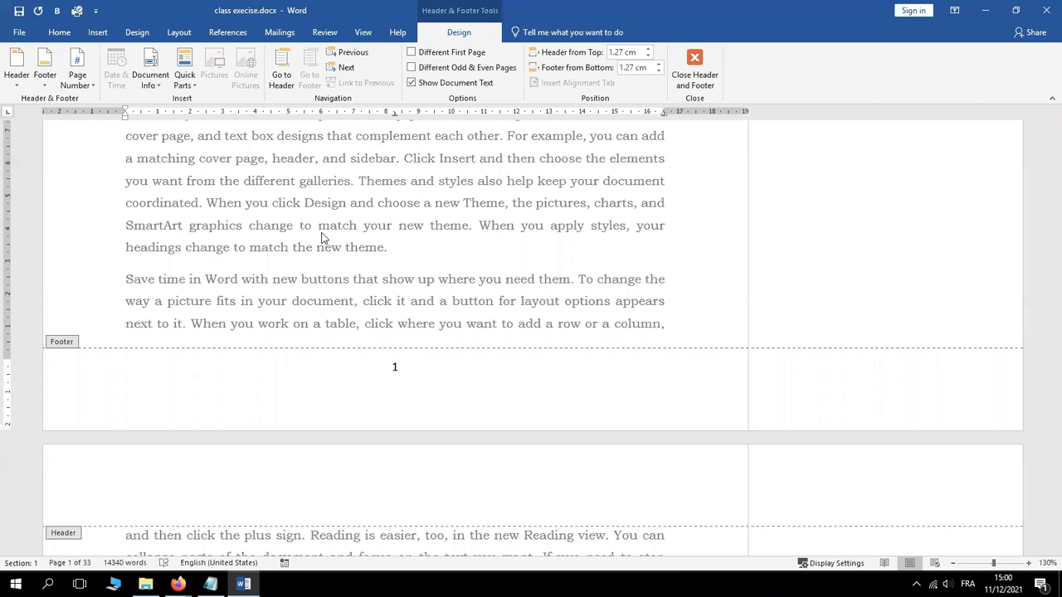
double_click(402, 230)
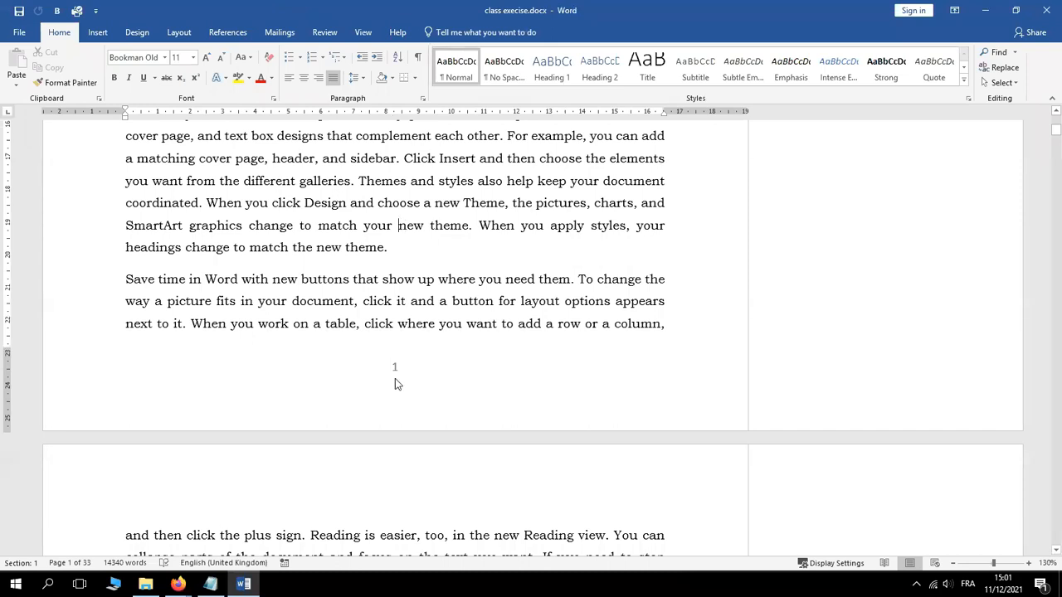
Close footer editing and move to page 6, placing the cursor after 'paste in the'
double_click(395, 379)
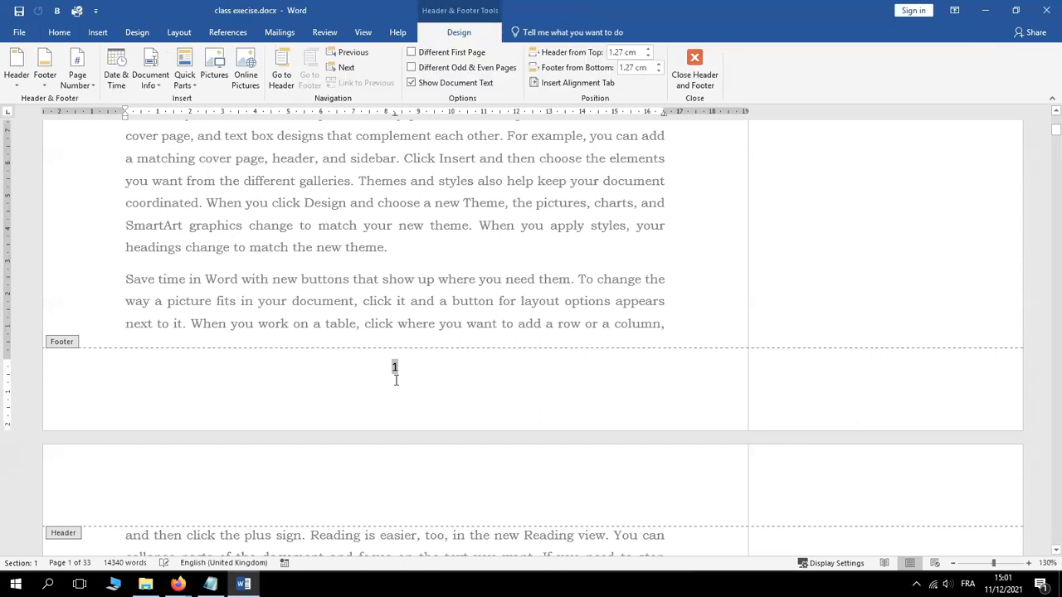
click(1056, 551)
click(1056, 551)
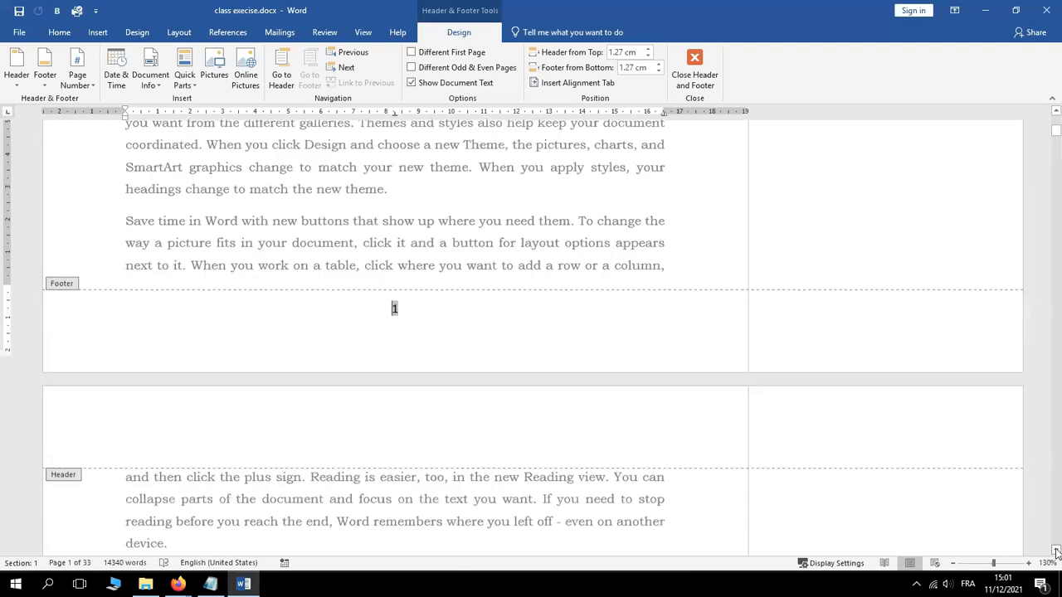
click(1056, 551)
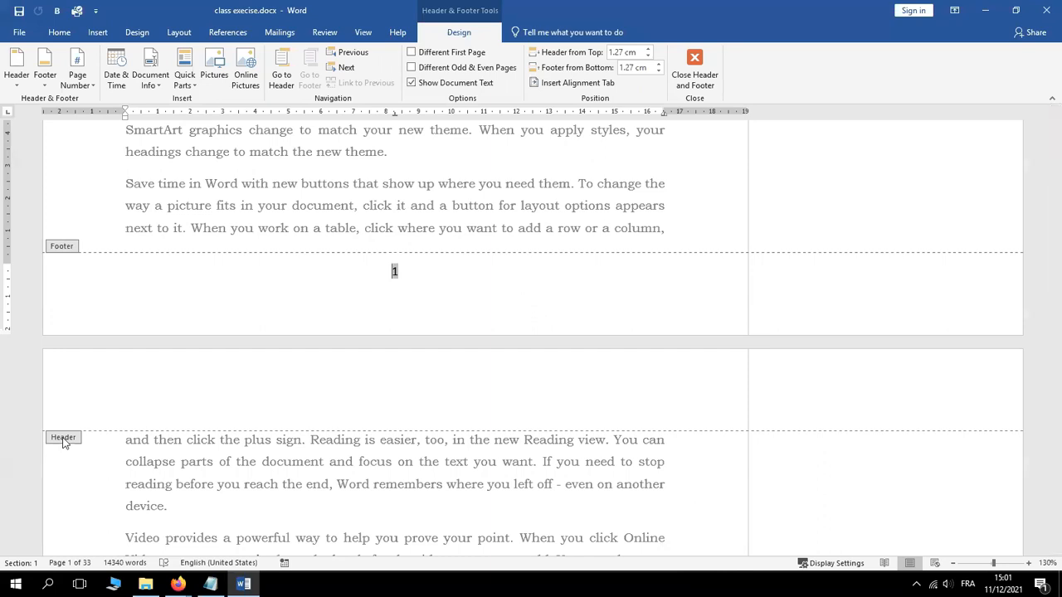
double_click(291, 182)
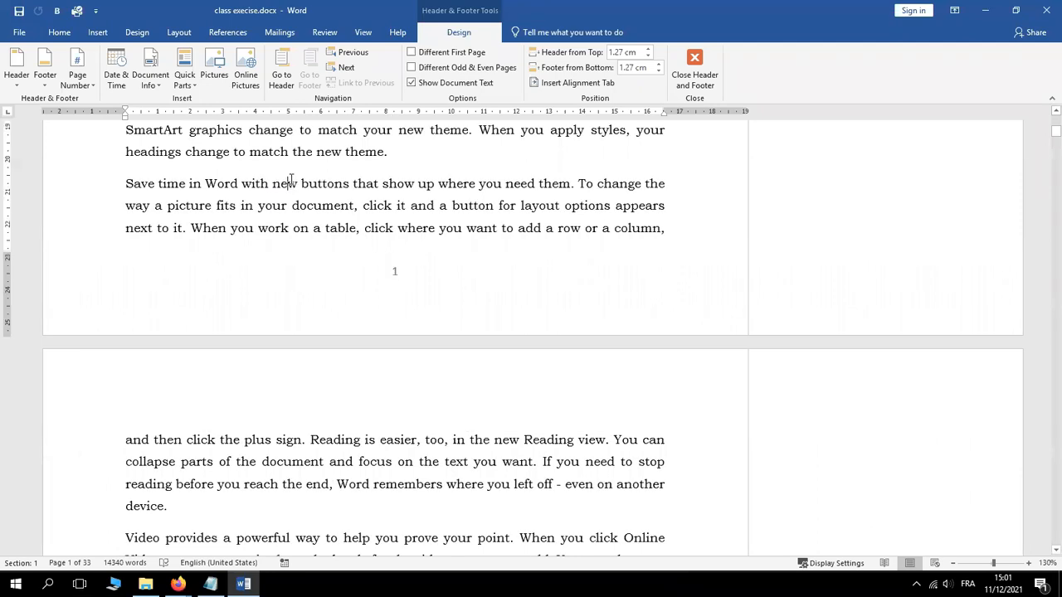
drag(1057, 136, 1022, 201)
click(669, 227)
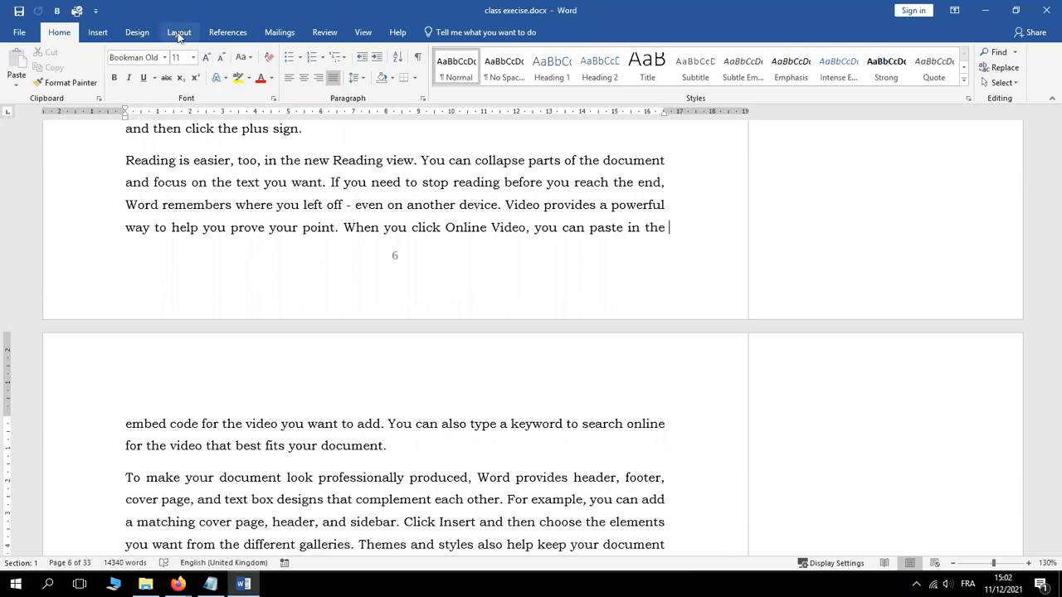
Break the page before 'You can collapse' so section 2 begins on page 7
click(178, 33)
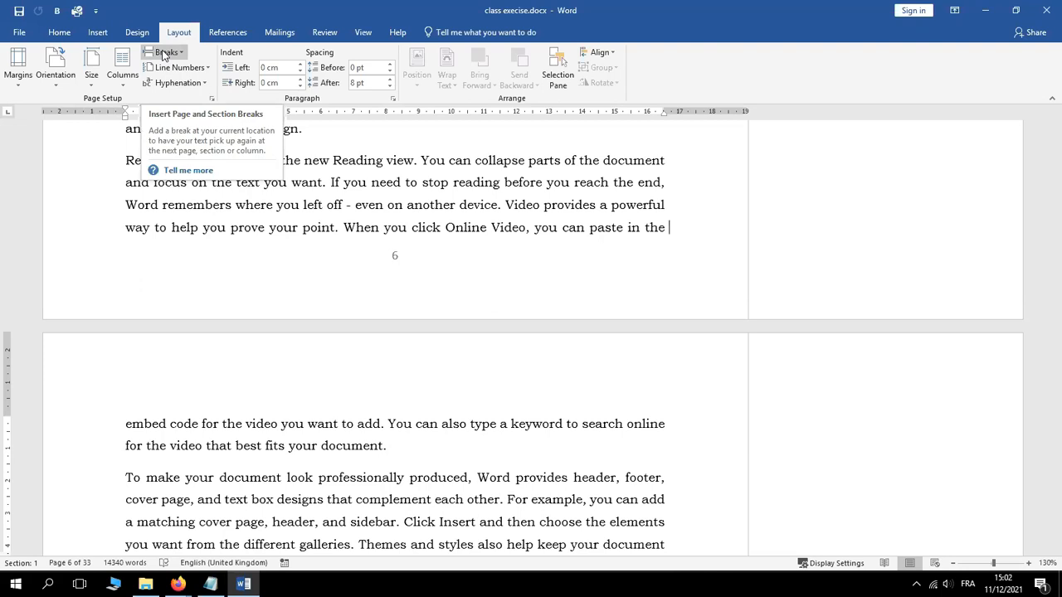
click(164, 53)
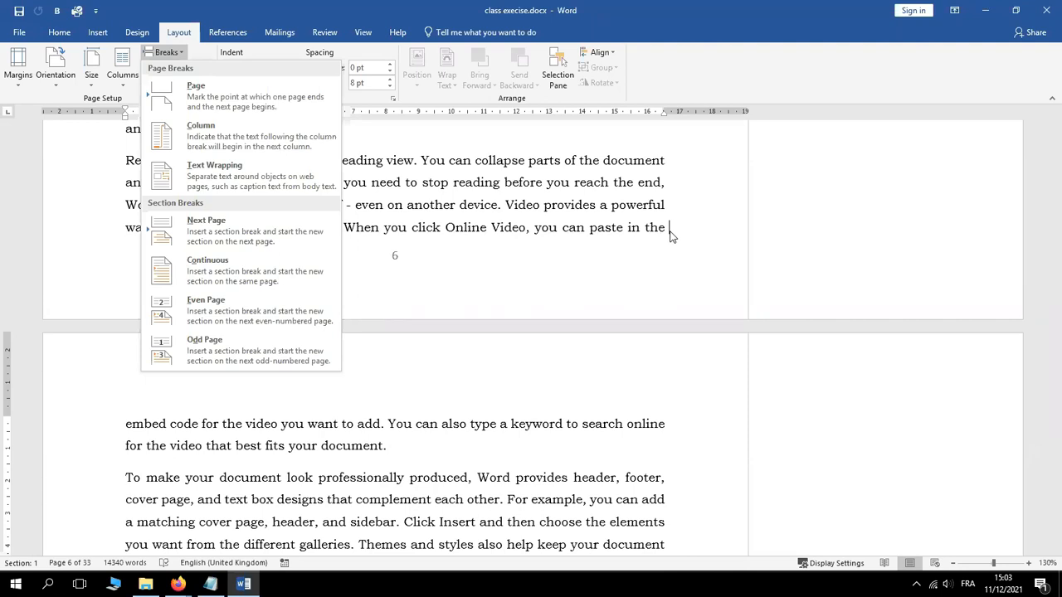
click(423, 161)
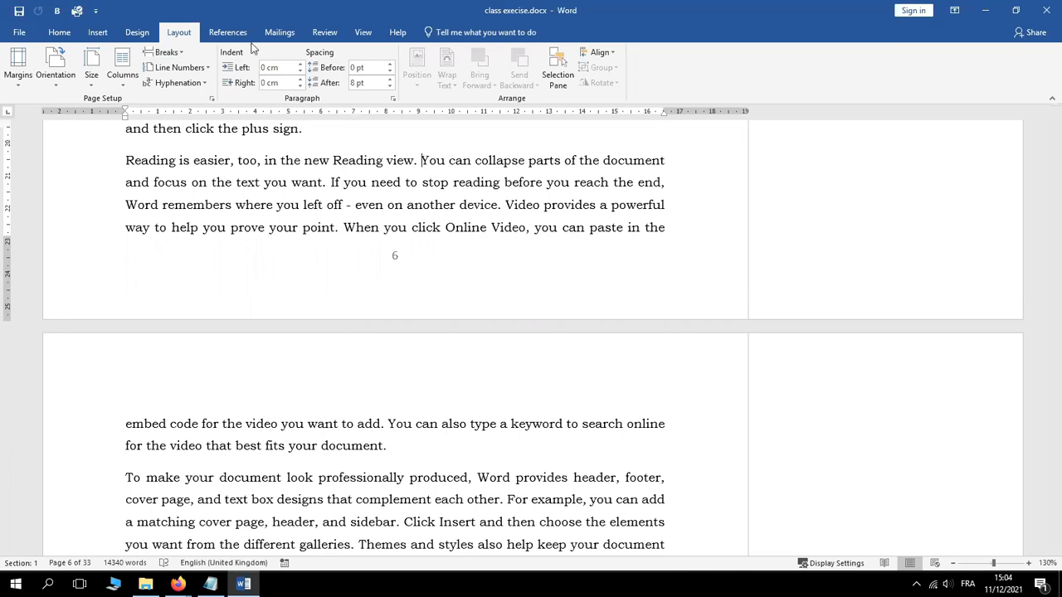
click(166, 53)
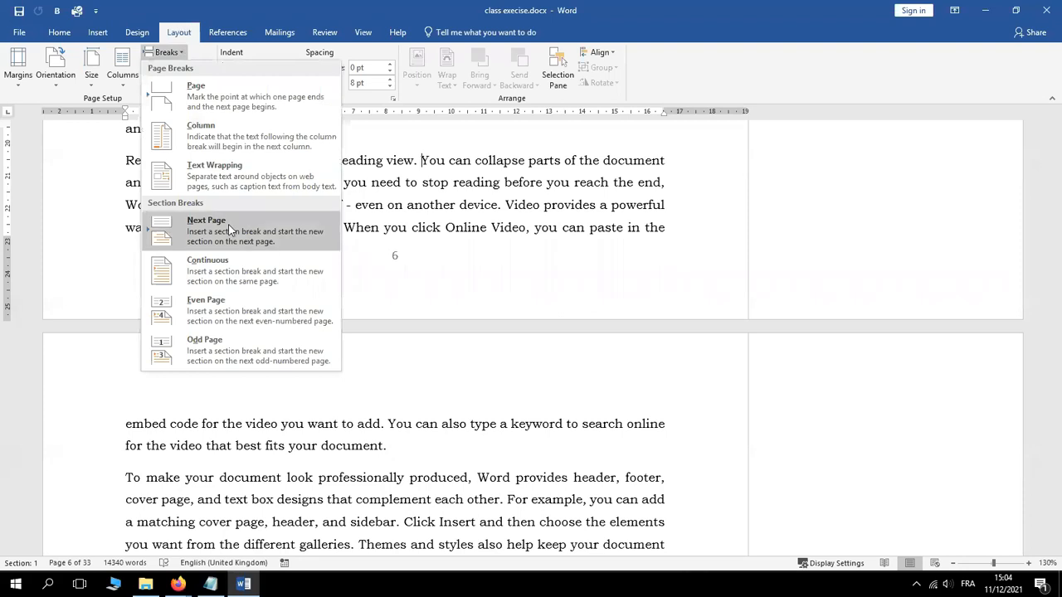
key(Escape)
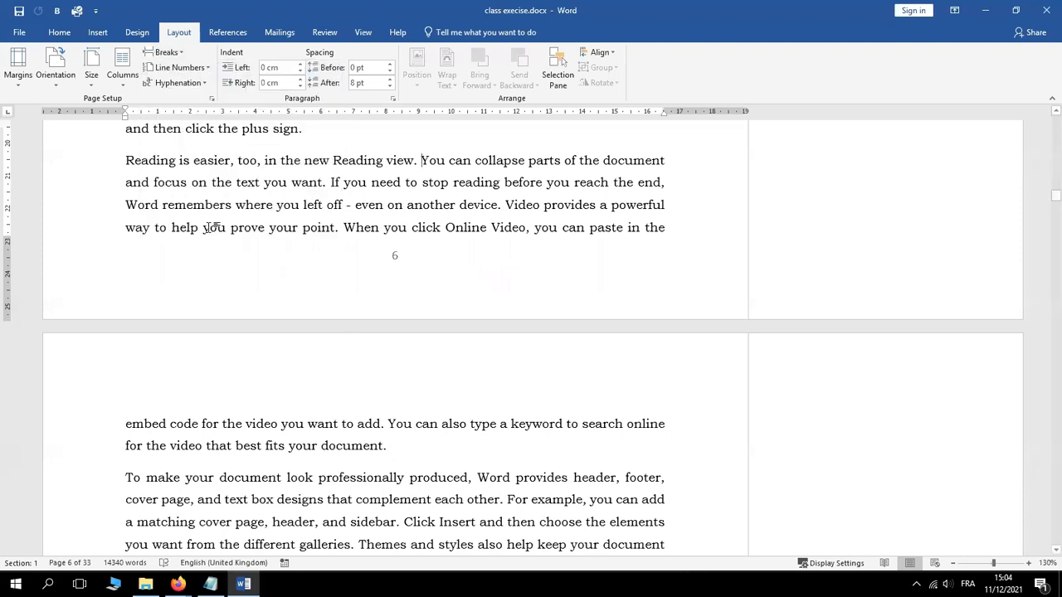
key(ctrl+Return)
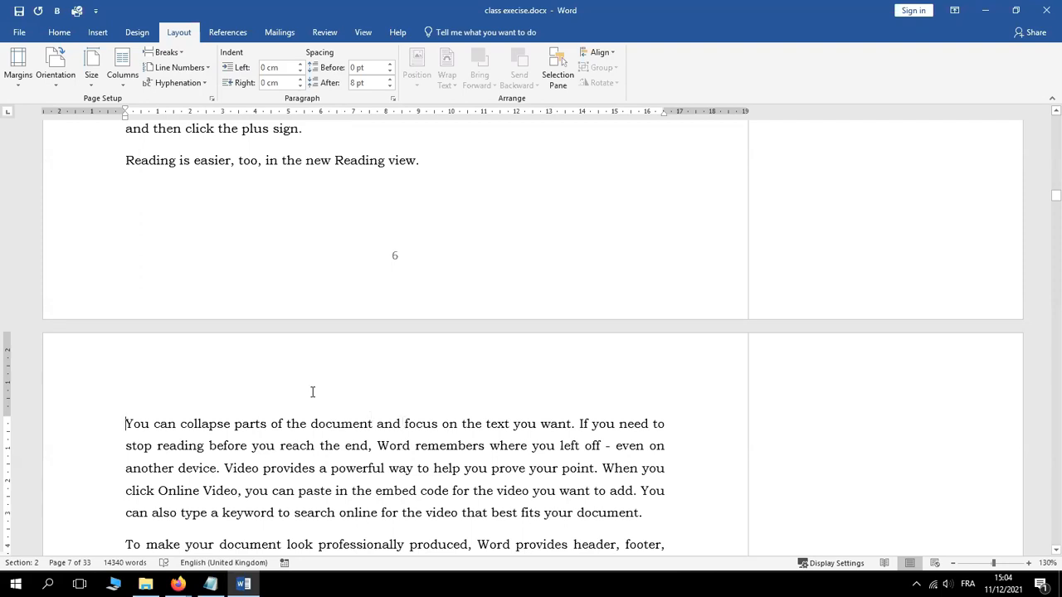
Check the Notepad task list, close header editing, and scroll down to page 11
double_click(258, 365)
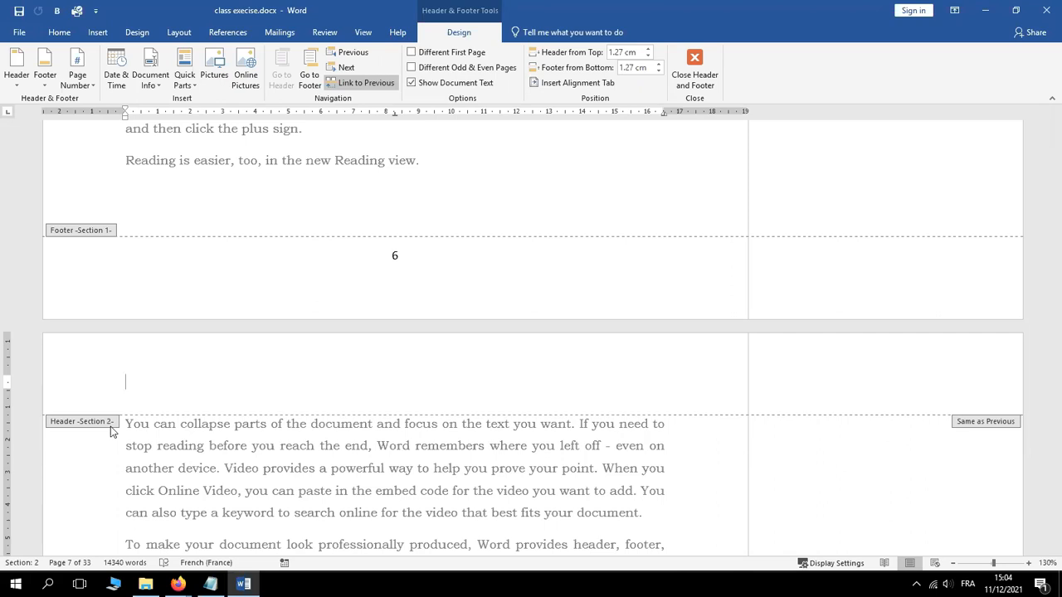
click(211, 584)
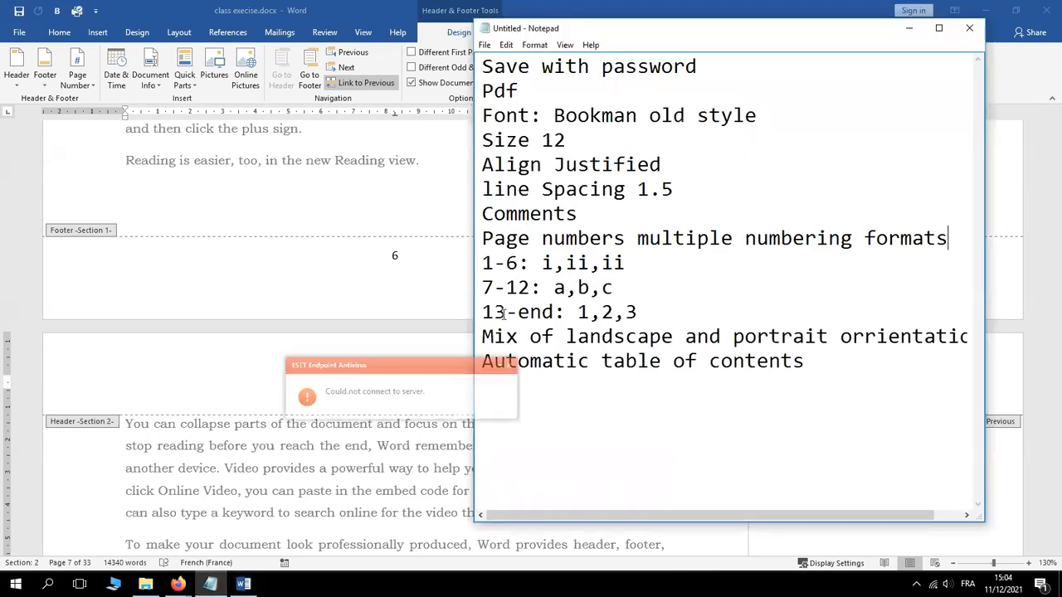
click(253, 454)
double_click(254, 453)
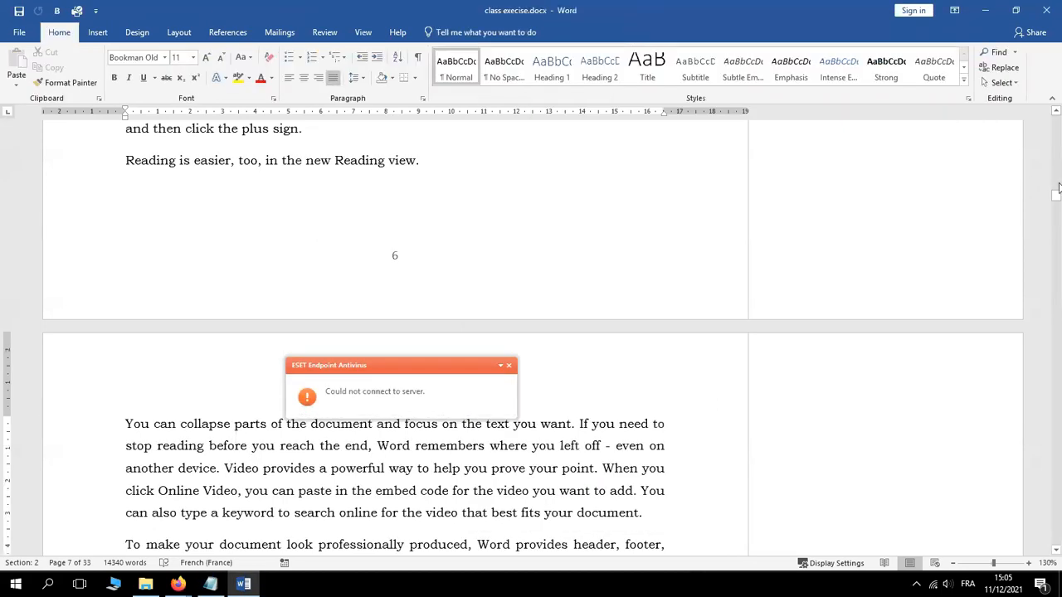
drag(1057, 193, 1026, 272)
Scroll past page 12's footer and place the cursor before 'Video provides' on page 13
click(178, 424)
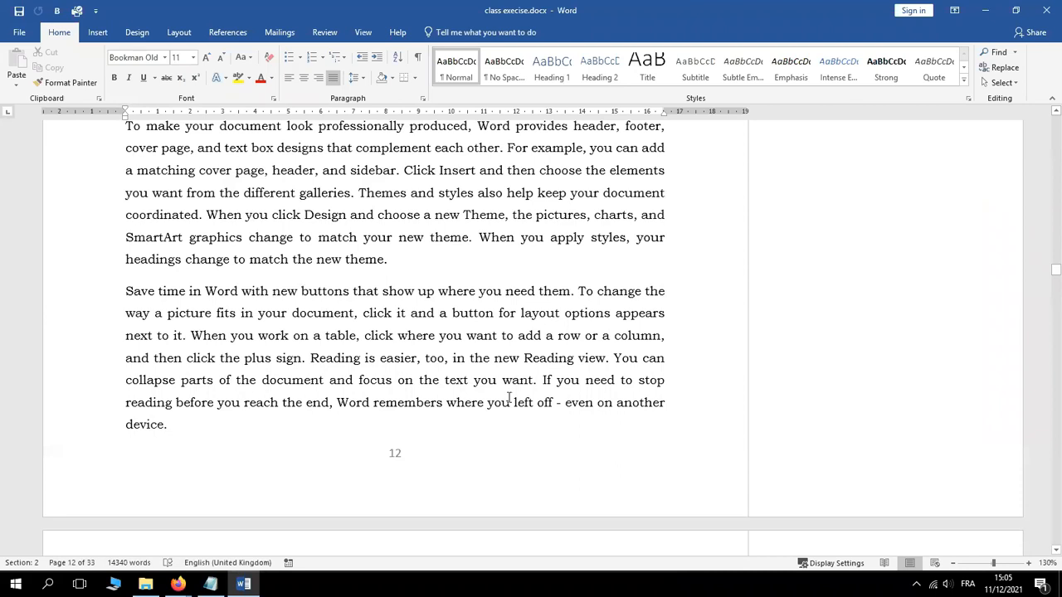
click(1056, 552)
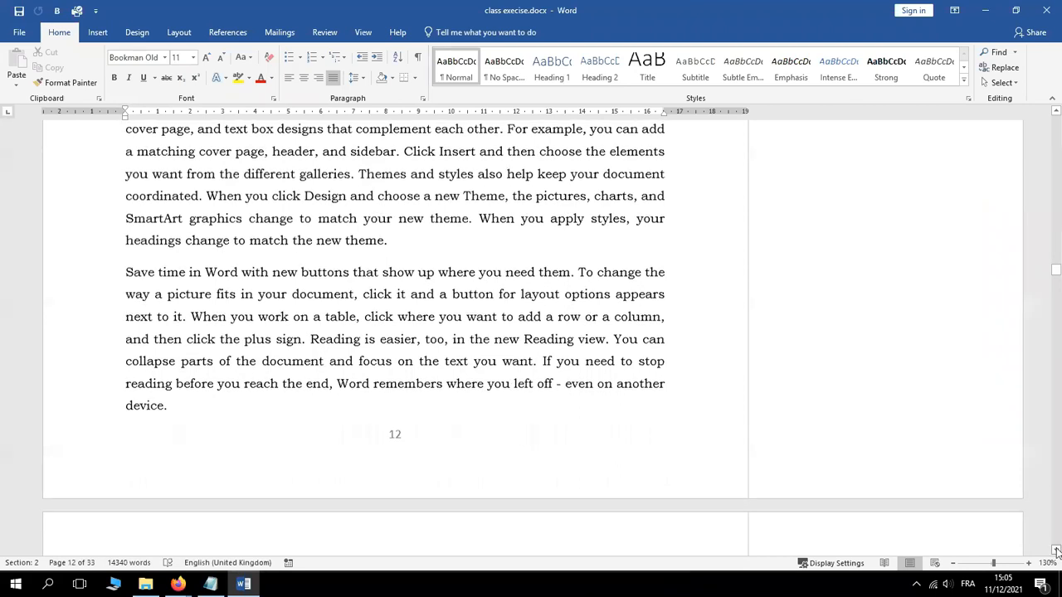
scroll(961, 532, down, 4)
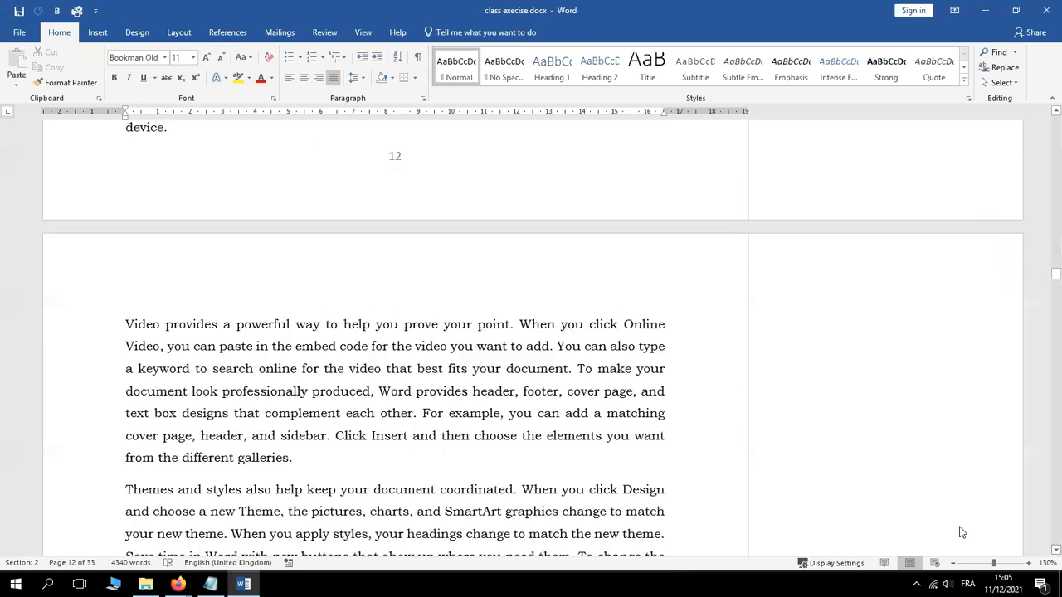
click(130, 322)
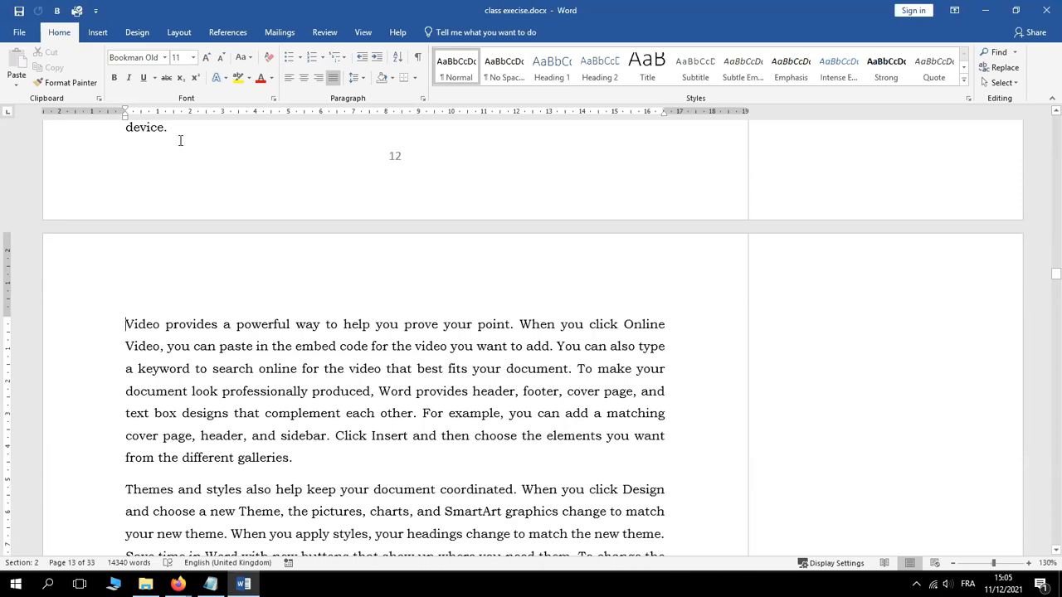
Insert a Continuous section break from Layout > Breaks before the 'Video provides' paragraph
click(180, 33)
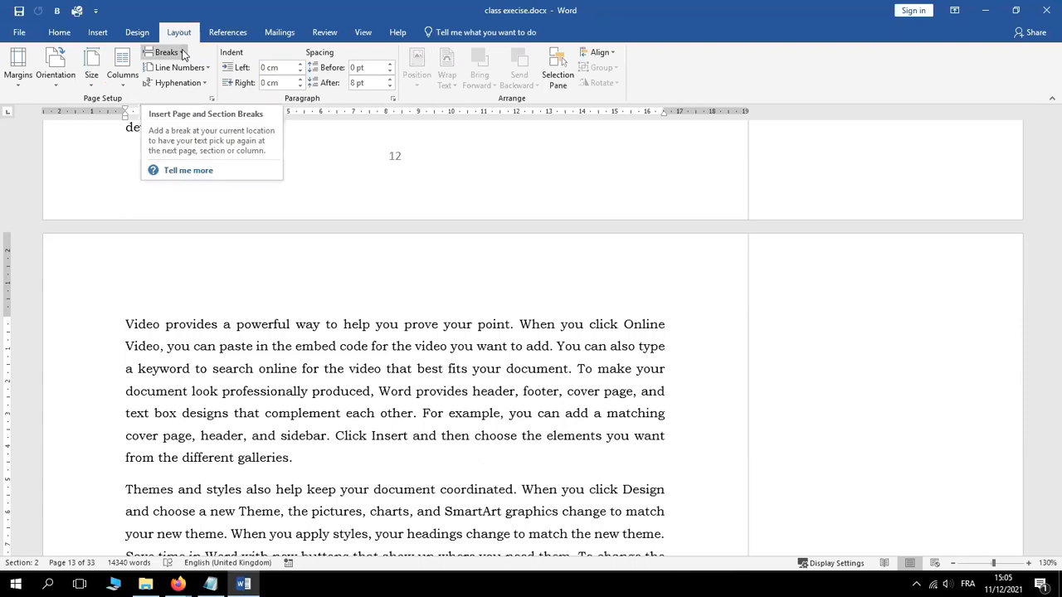
click(166, 52)
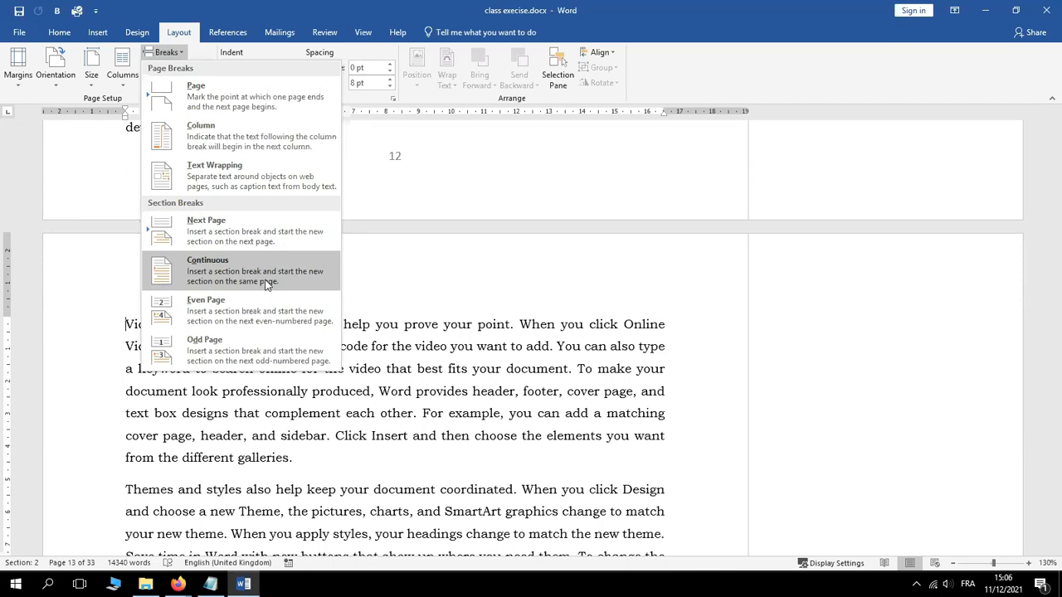
click(221, 274)
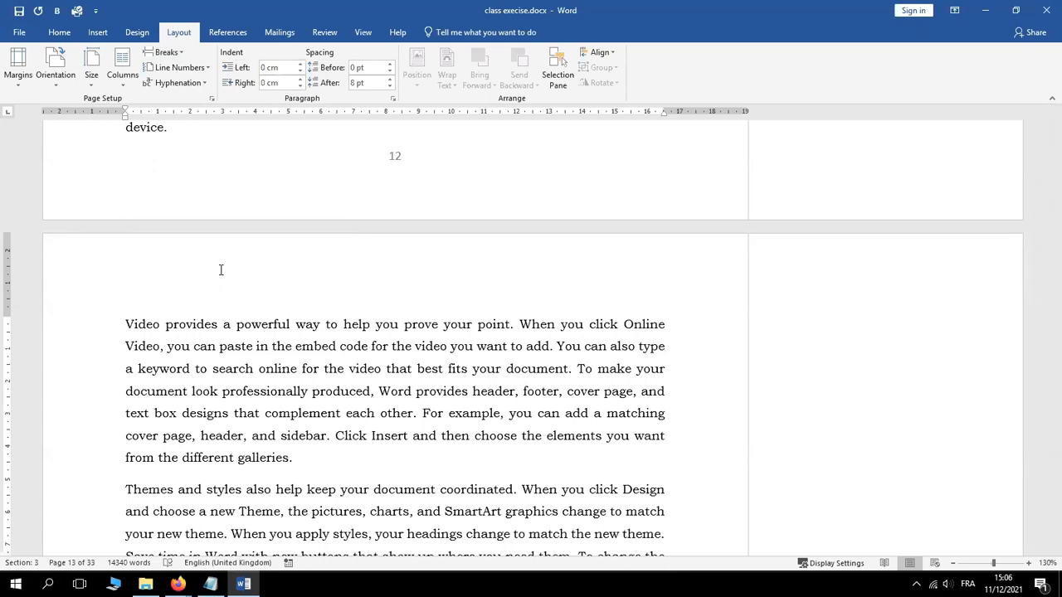
Enter header and footer editing and scroll to section 1's footer on page 3
click(260, 281)
double_click(260, 281)
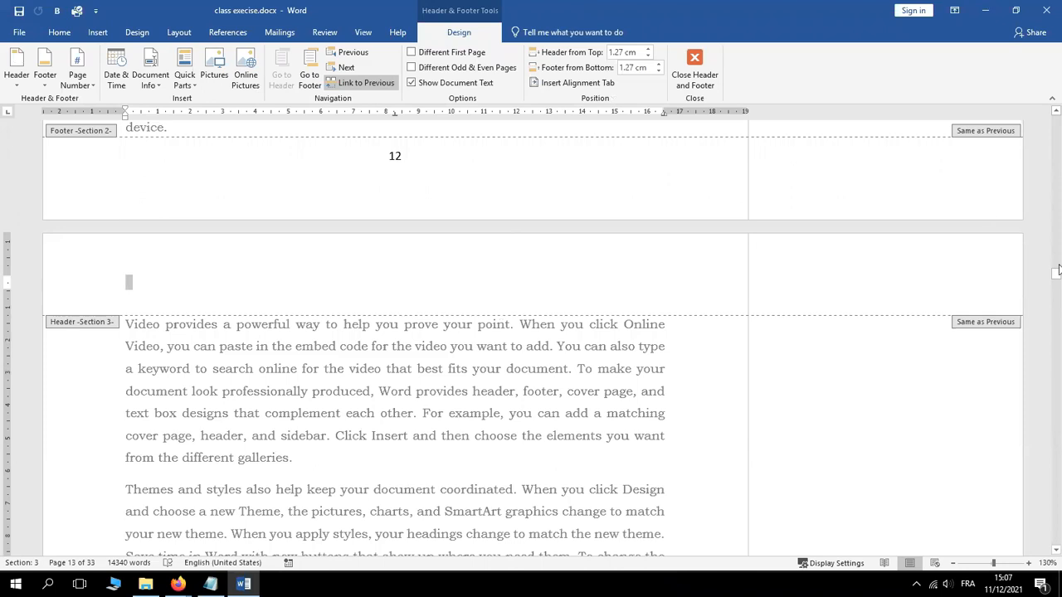
drag(1057, 269, 1047, 160)
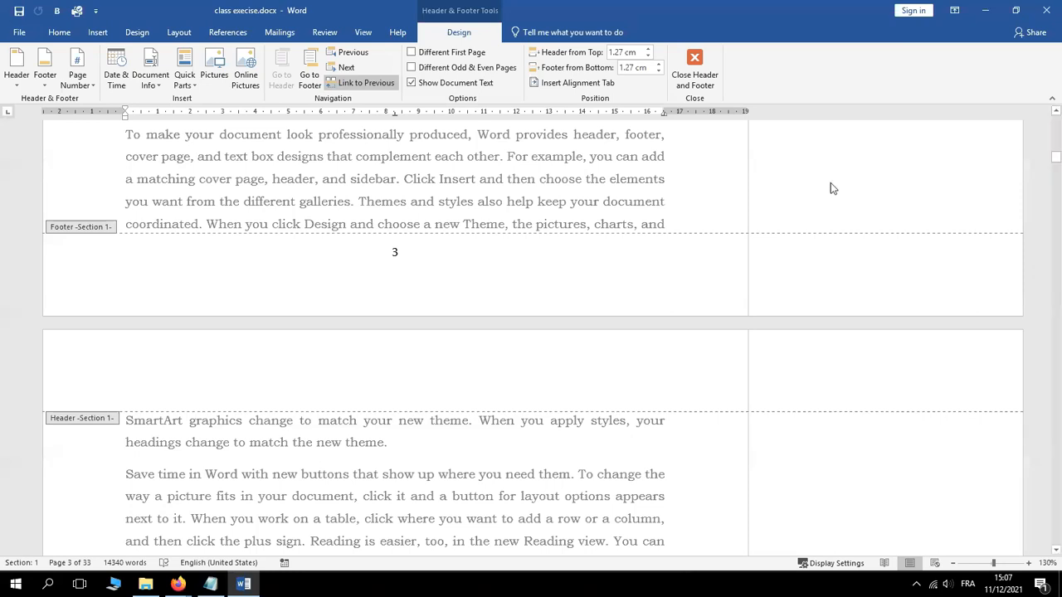
Select the footer page number 3 and bring up the Page Number options
double_click(395, 252)
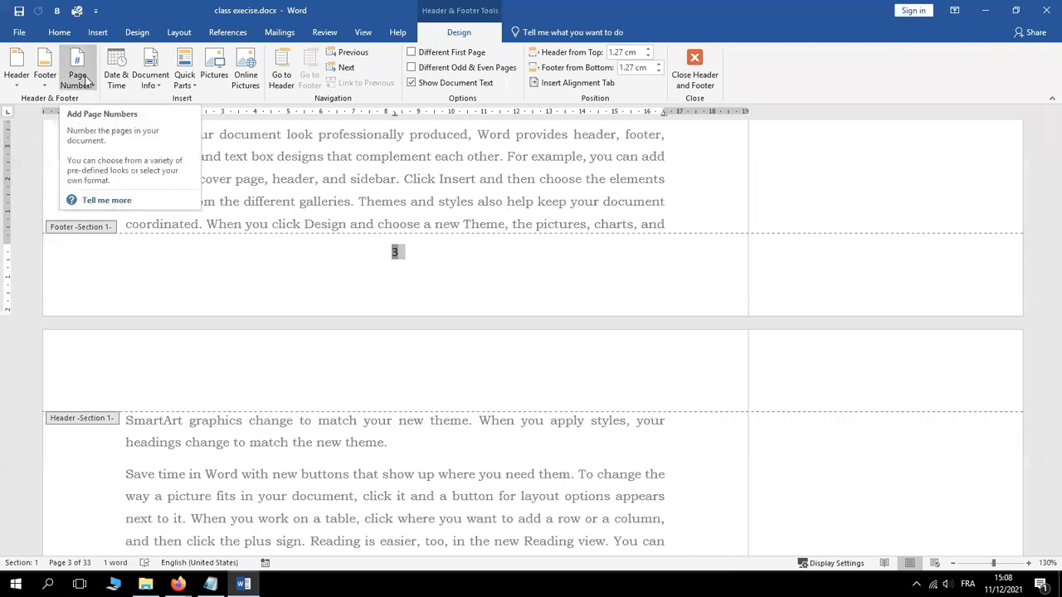
click(86, 80)
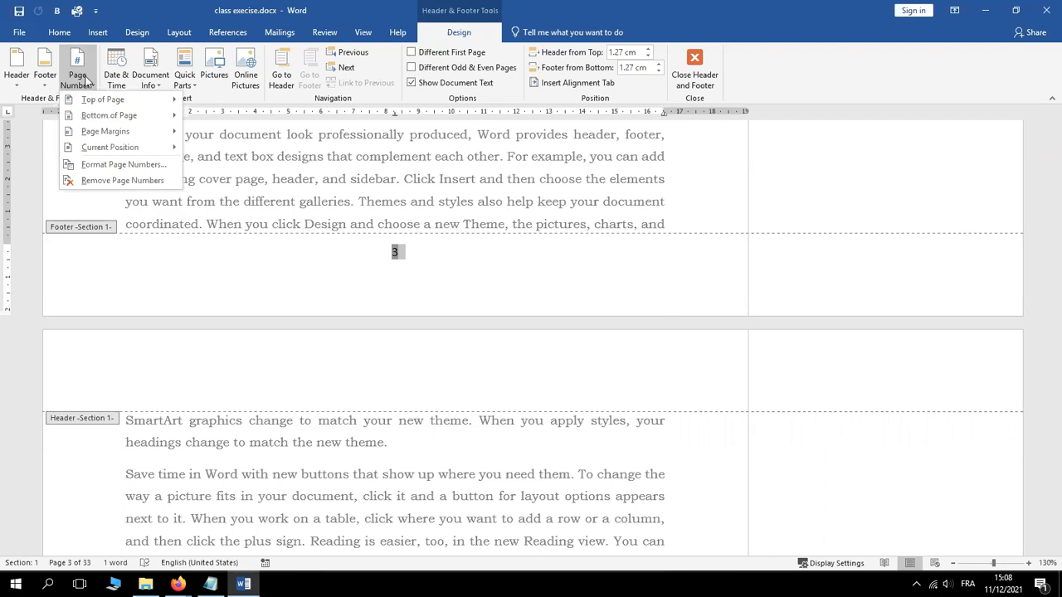
mouse_move(106, 117)
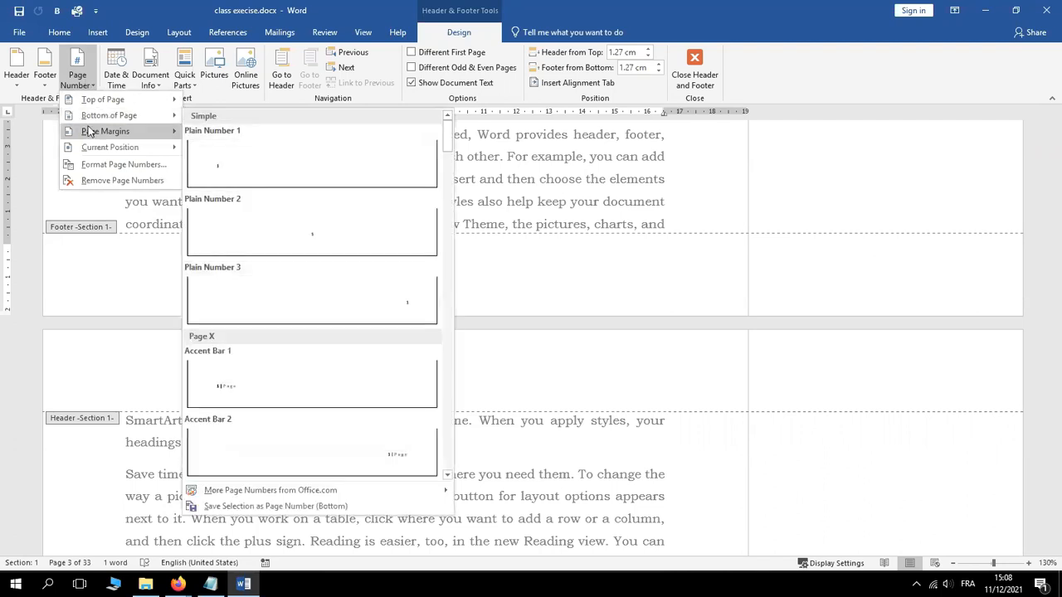
mouse_move(88, 133)
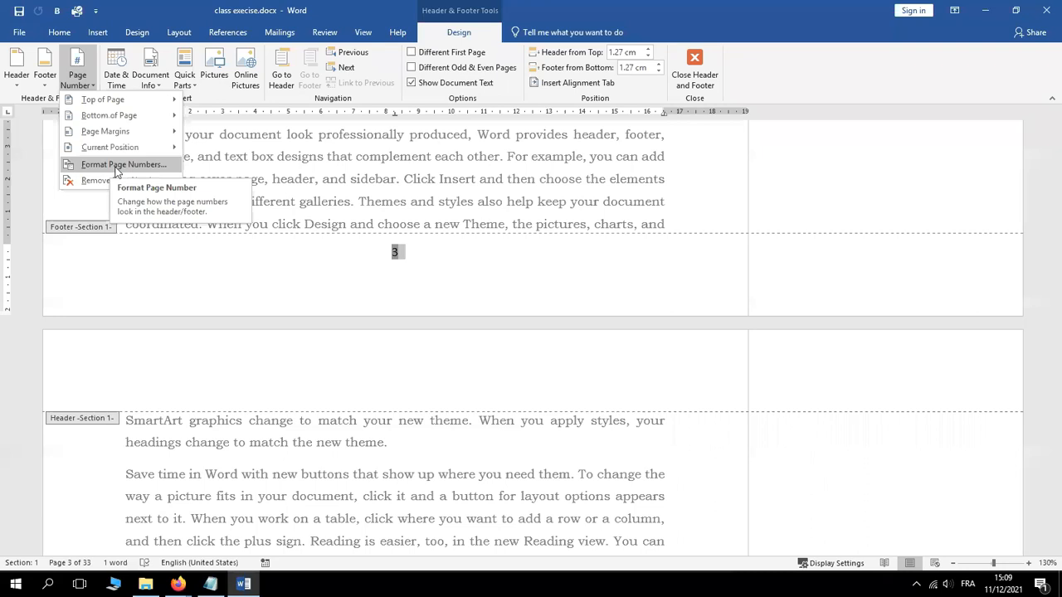
Format section 1's page numbers as lowercase roman numerals (i, ii, iii) starting at i
click(117, 166)
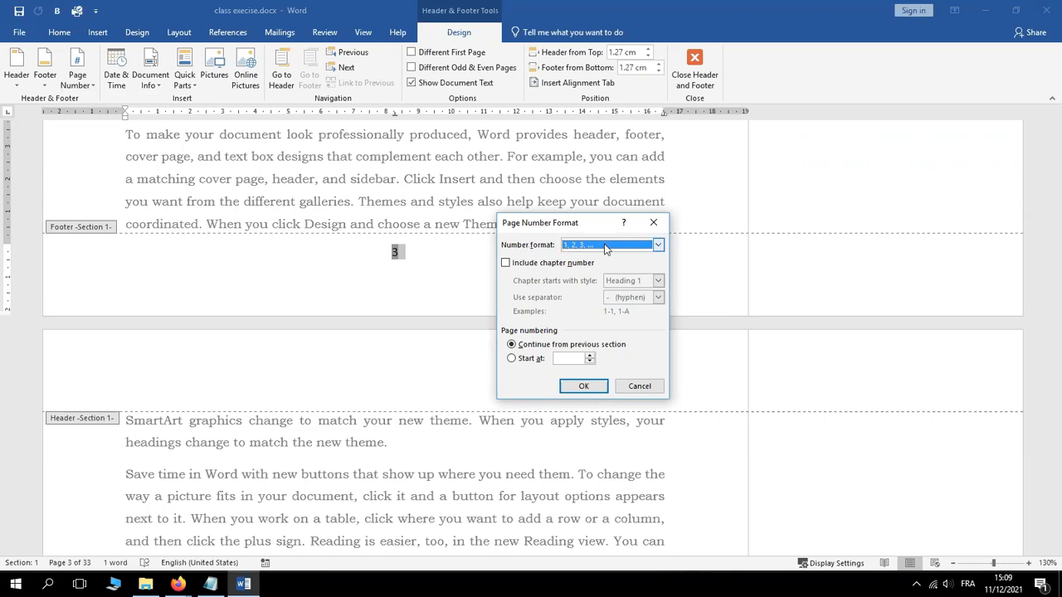
click(658, 246)
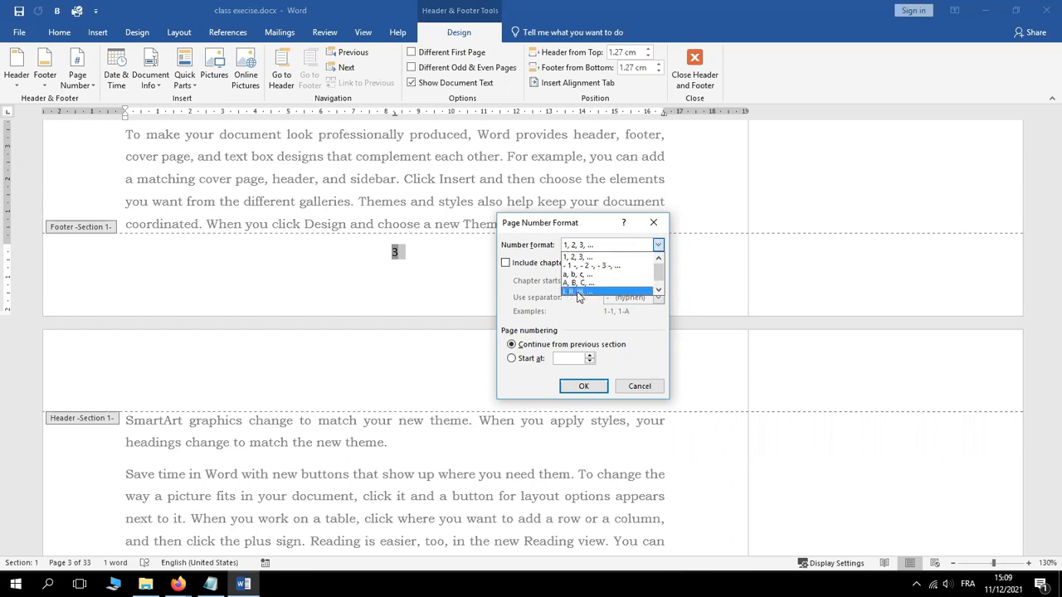
click(659, 291)
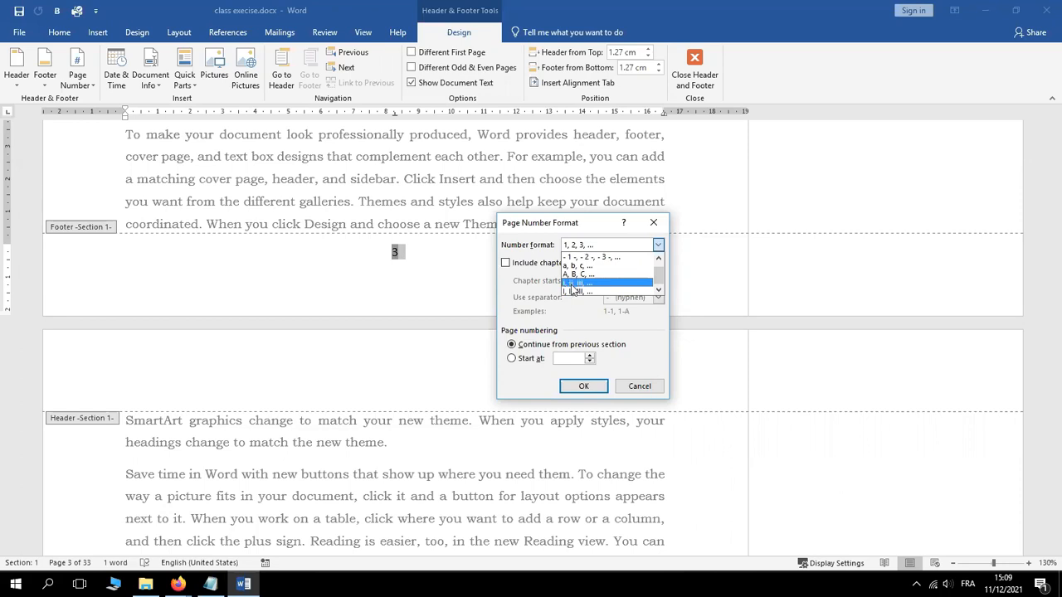
click(572, 284)
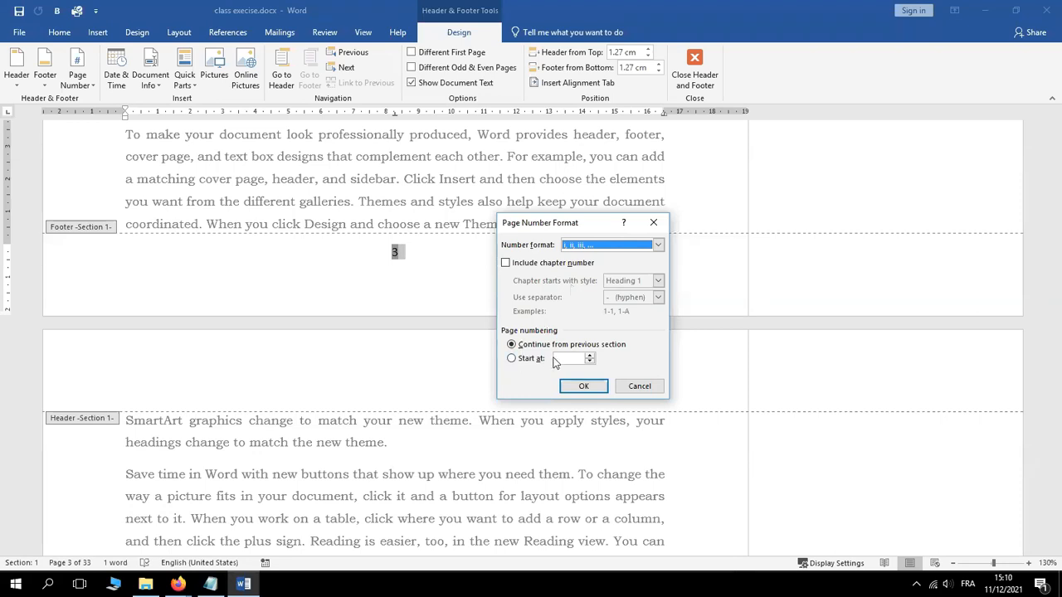
click(511, 359)
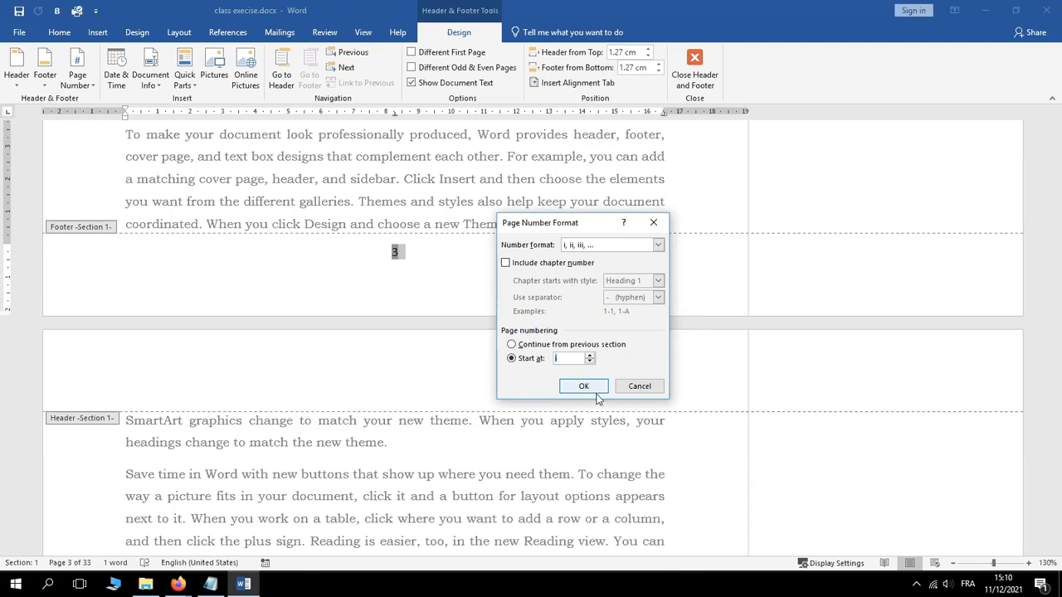
click(585, 388)
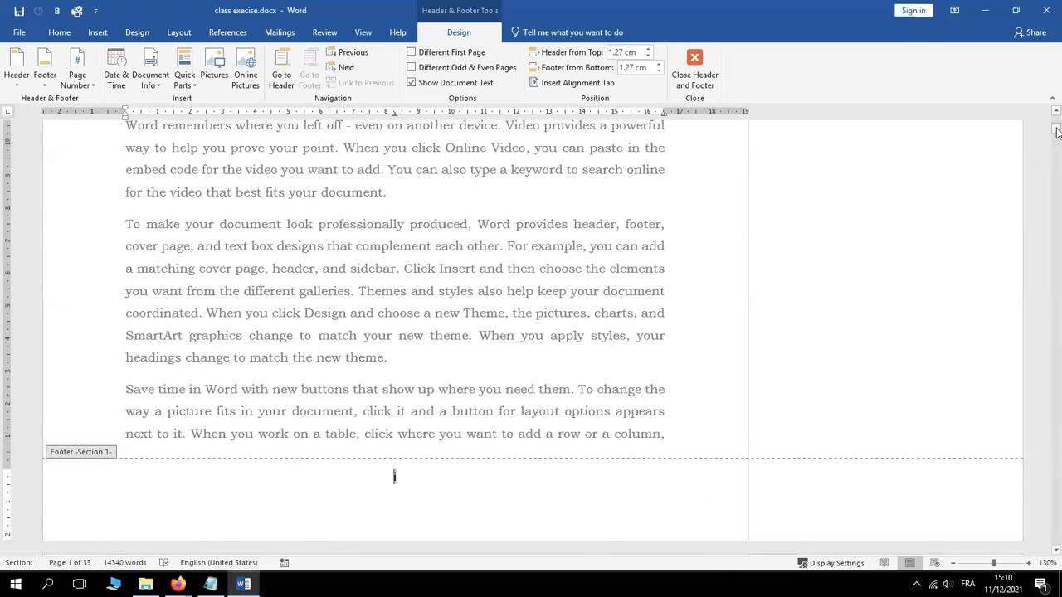
Scroll past pages ii and iii down to section 2's footer on page 7
mouse_move(1057, 132)
mouse_down()
mouse_move(1048, 159)
mouse_move(1052, 148)
mouse_up()
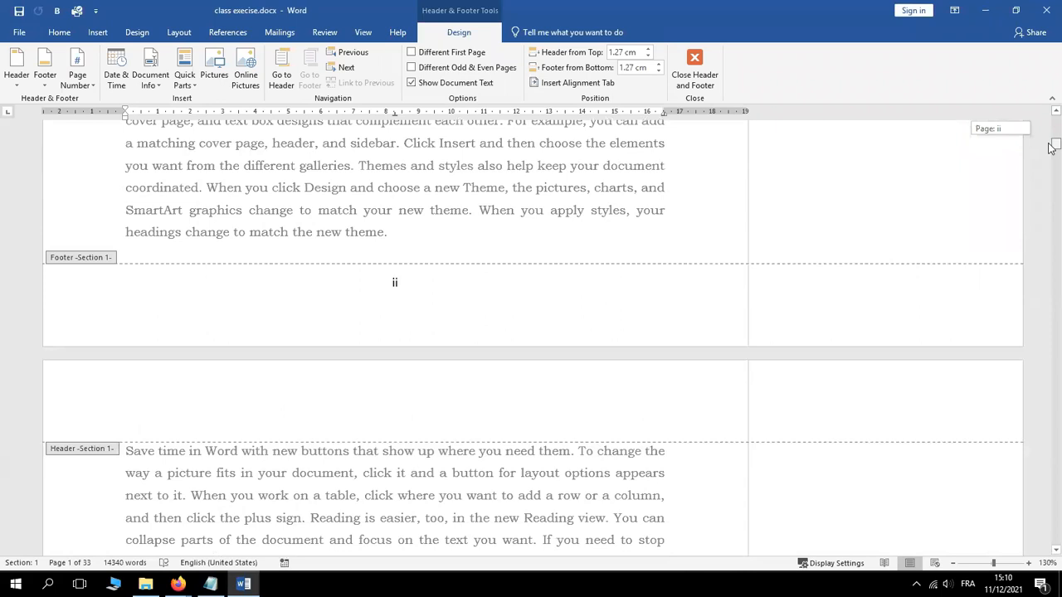
drag(1050, 148, 1049, 156)
drag(1048, 156, 997, 208)
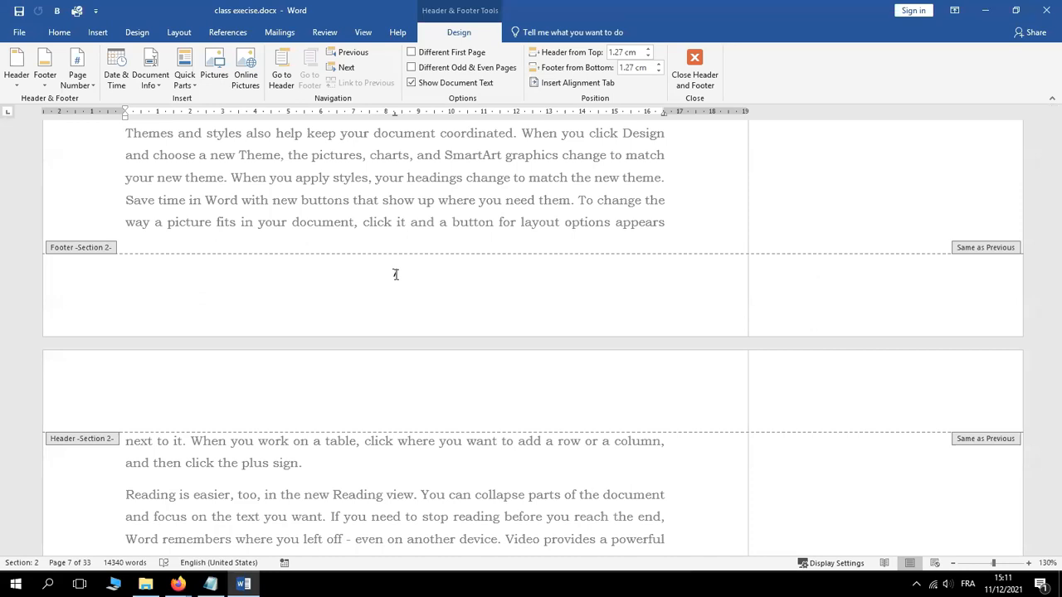
Set section 2's footer numbering to lowercase letters (a, b, c) restarting at a
double_click(394, 274)
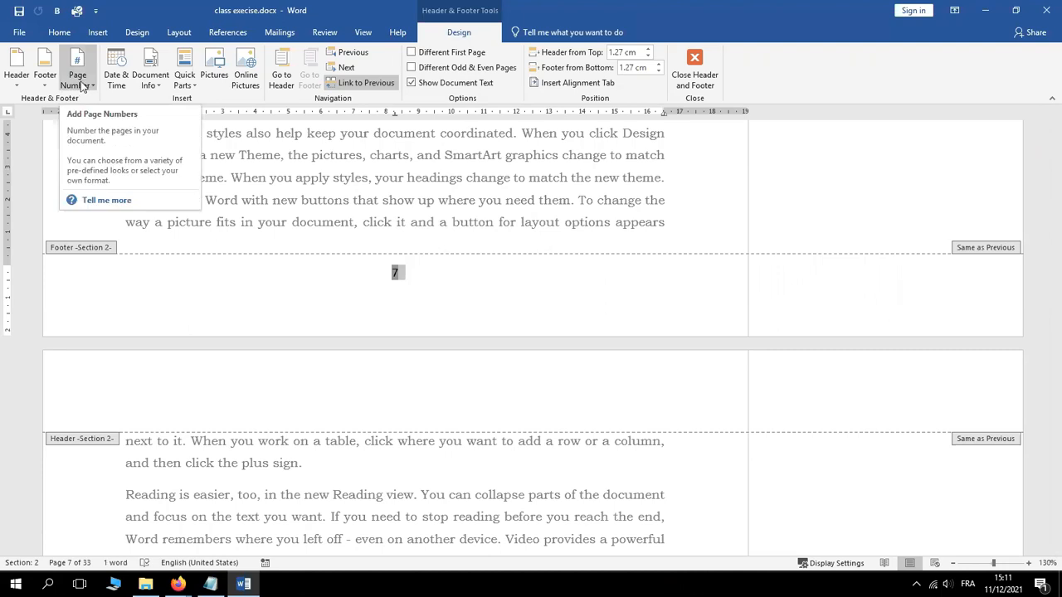
click(82, 86)
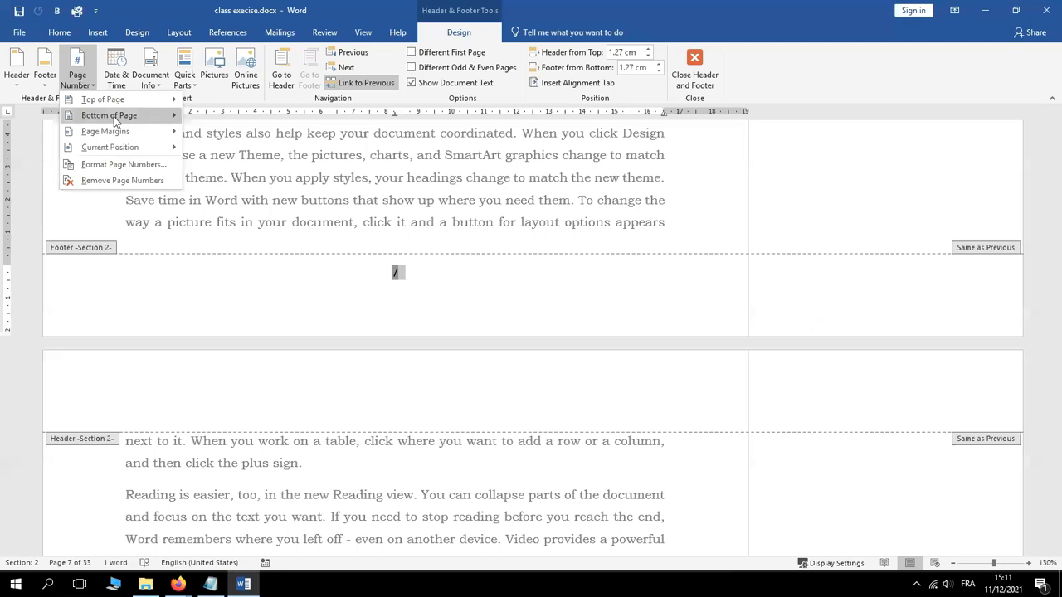
click(113, 165)
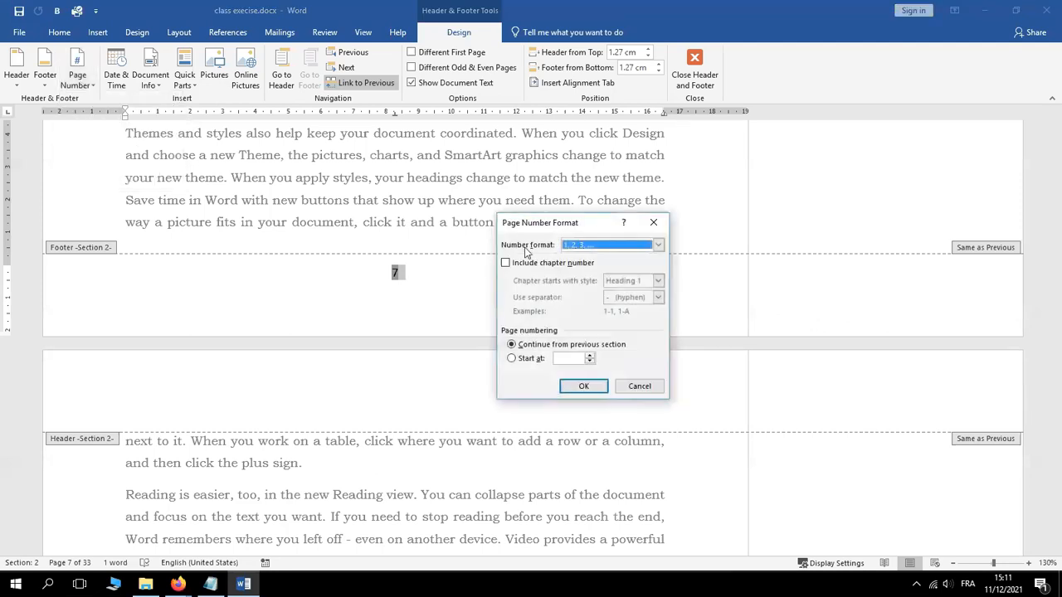
click(657, 245)
click(578, 274)
click(511, 359)
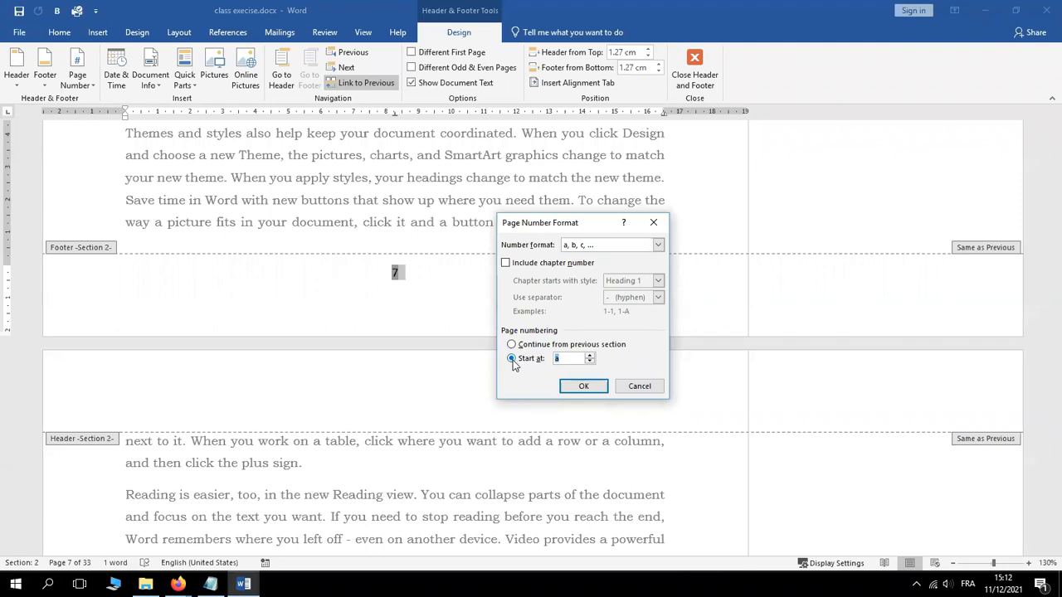
click(584, 389)
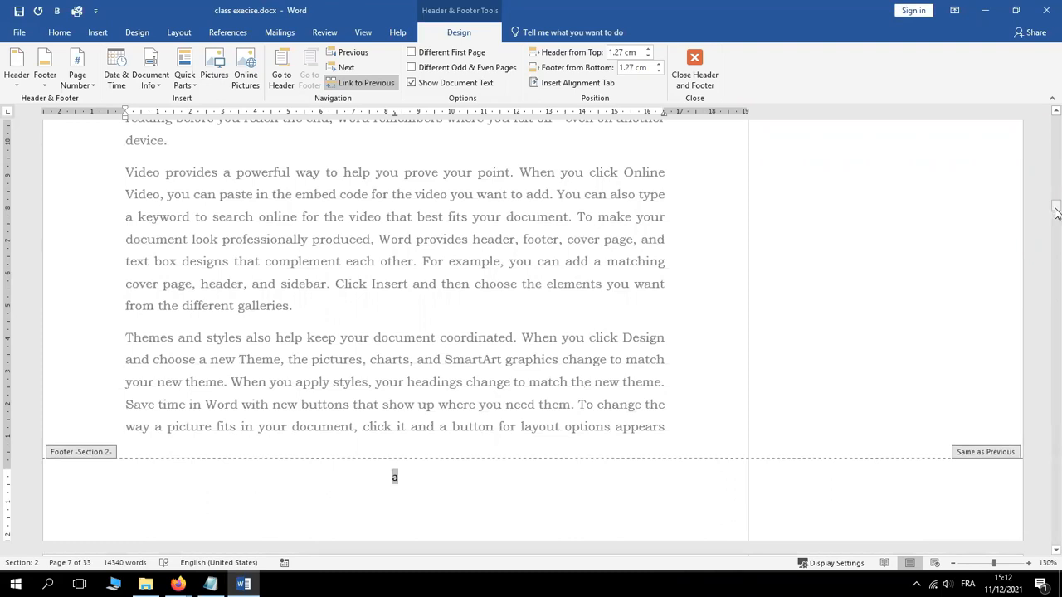
Scroll through section 2's lettered footers down to section 3's footer numbered 7
drag(1056, 213, 1050, 224)
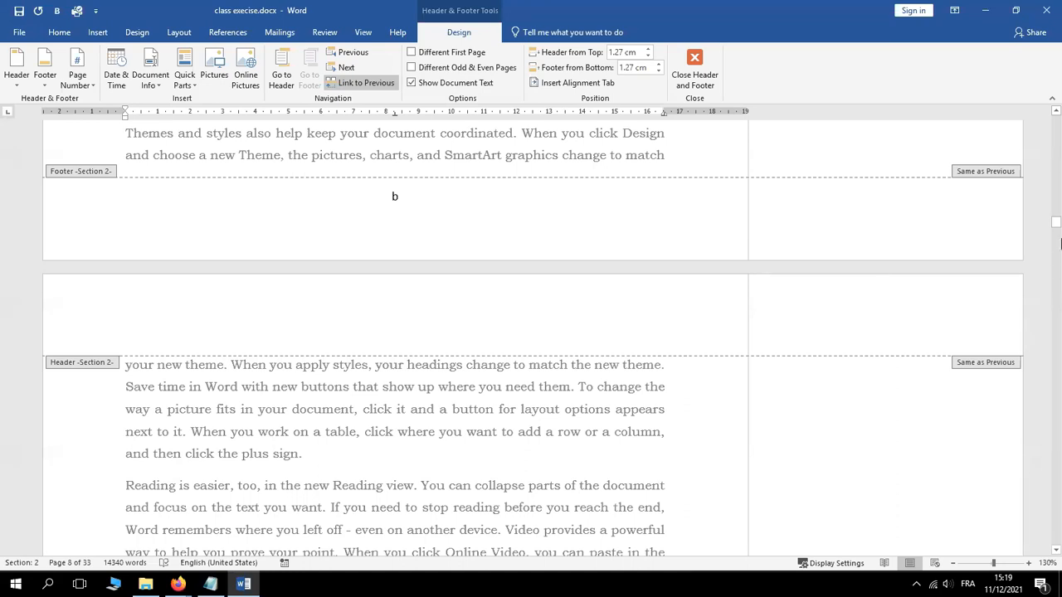
drag(1056, 224, 1042, 290)
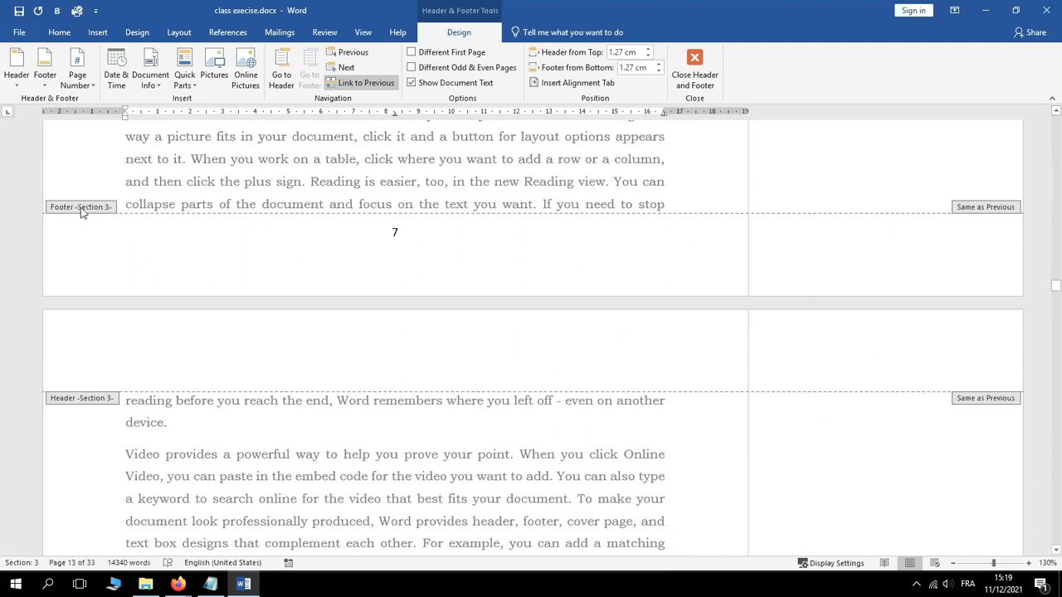
Restart section 3's footer page numbering at 1 using the 1, 2, 3 format
double_click(396, 232)
double_click(396, 232)
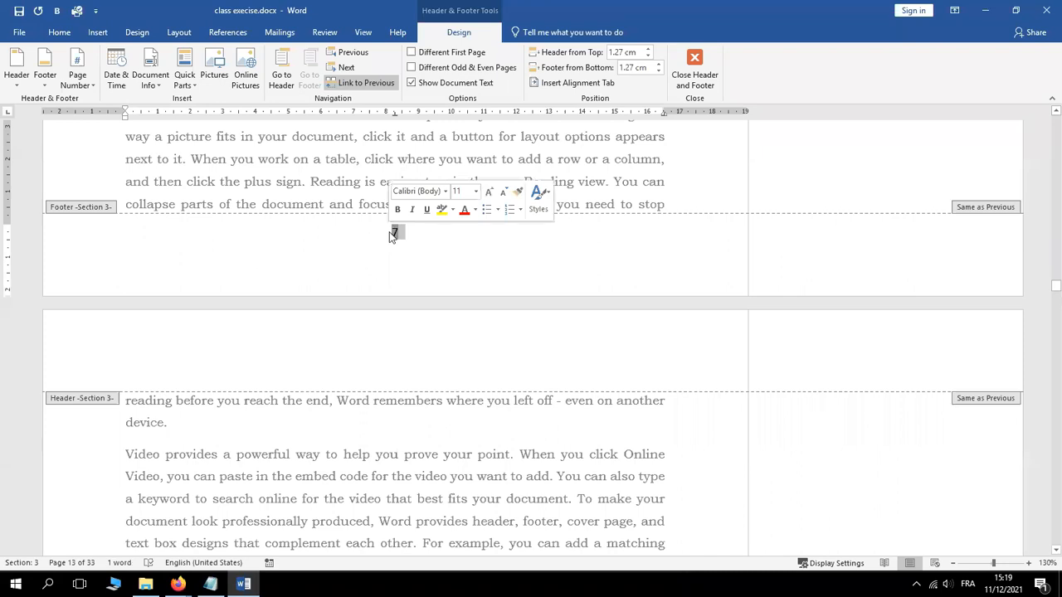
click(82, 79)
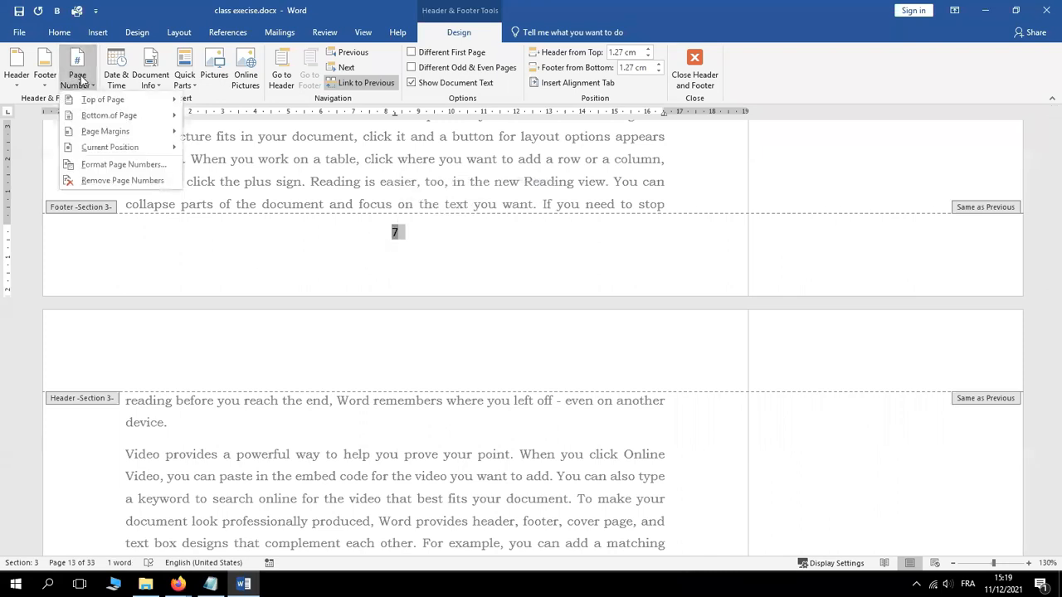
click(112, 164)
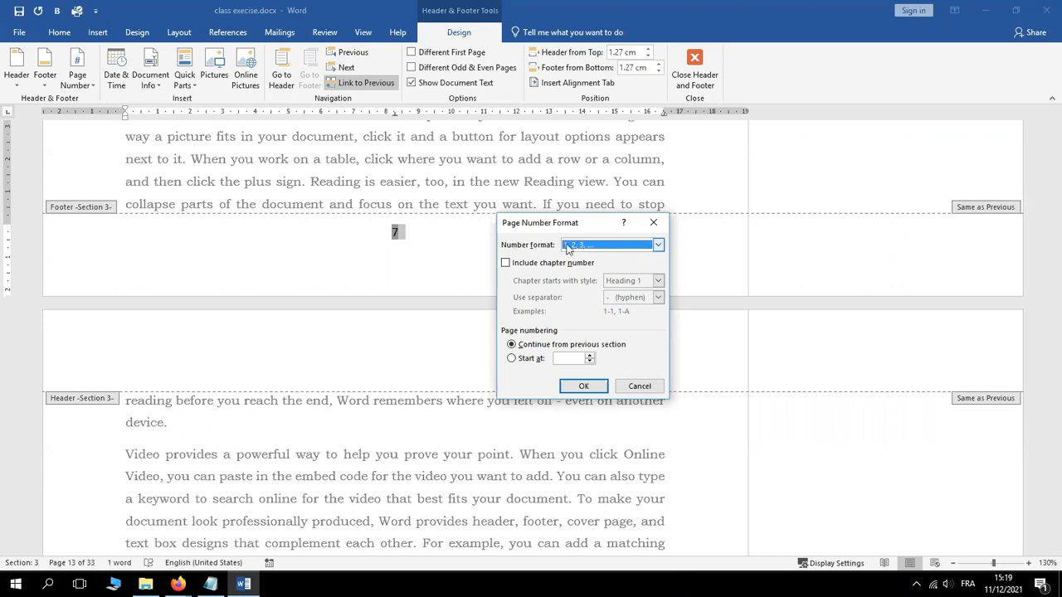
click(644, 247)
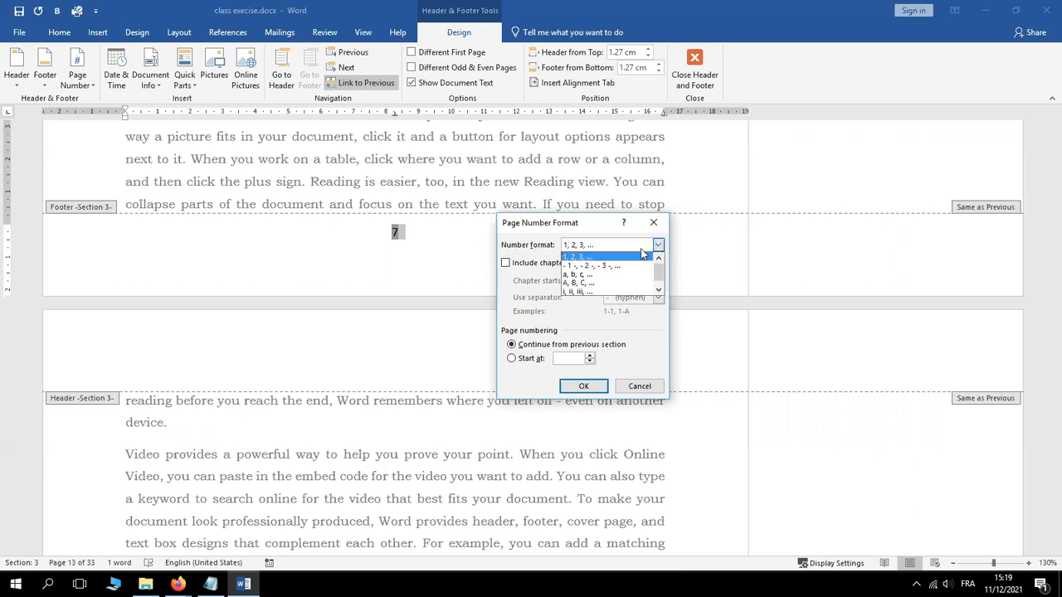
click(584, 258)
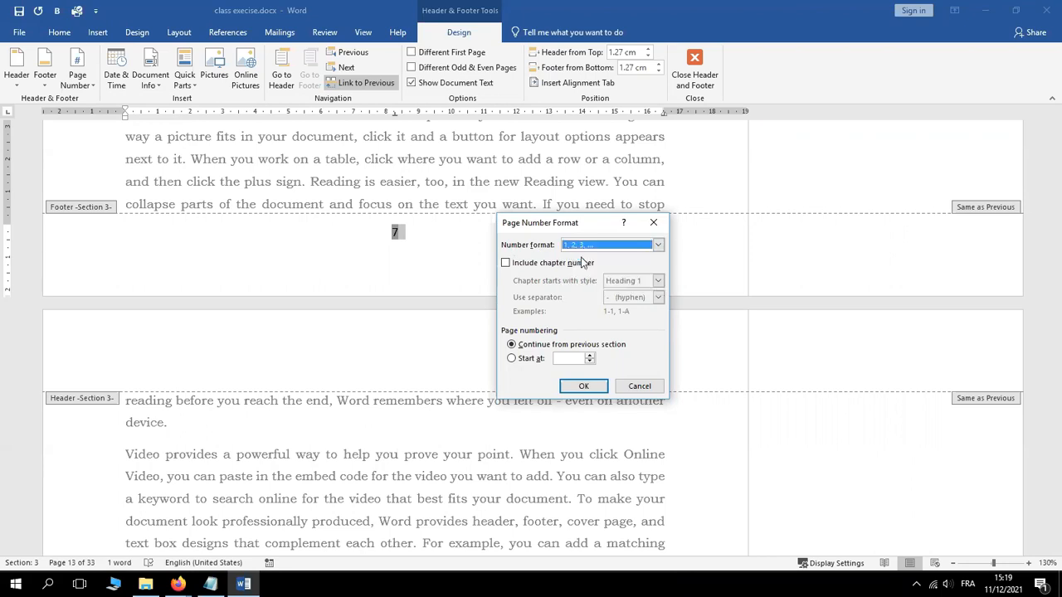
click(513, 359)
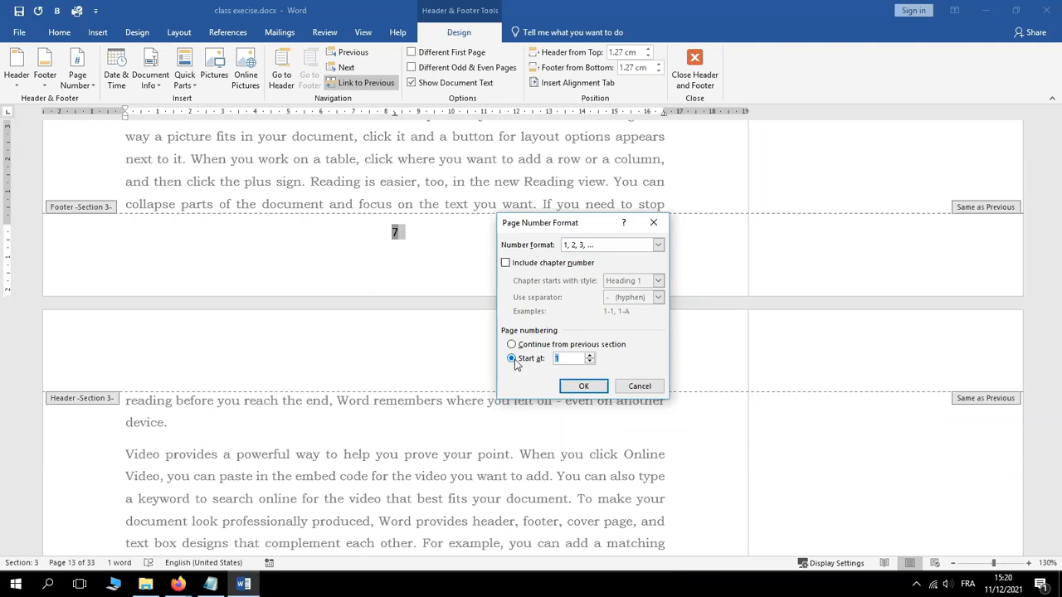
click(590, 355)
click(590, 361)
click(511, 345)
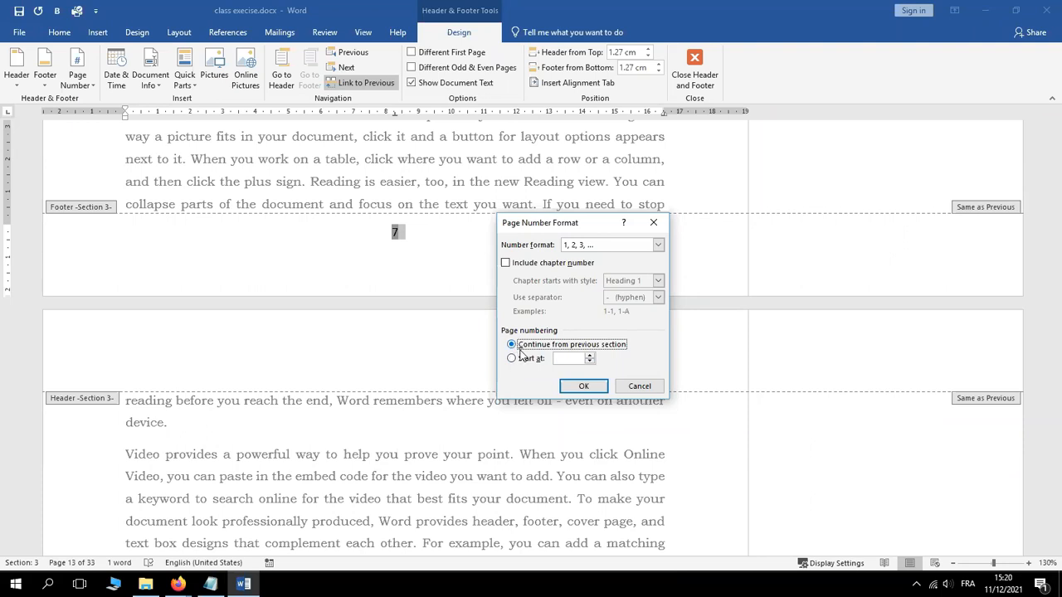
click(513, 360)
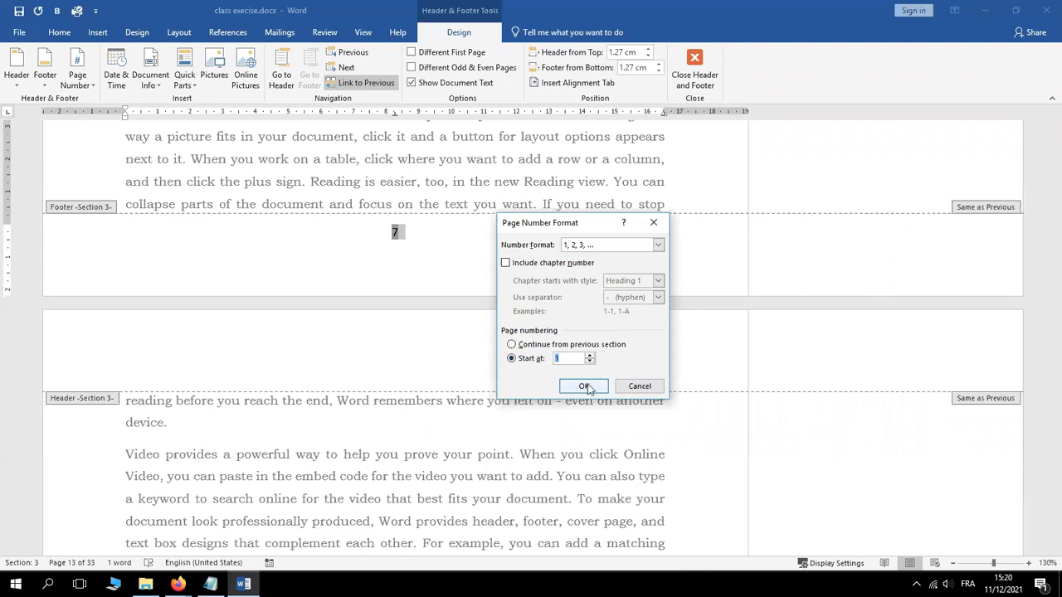
click(585, 387)
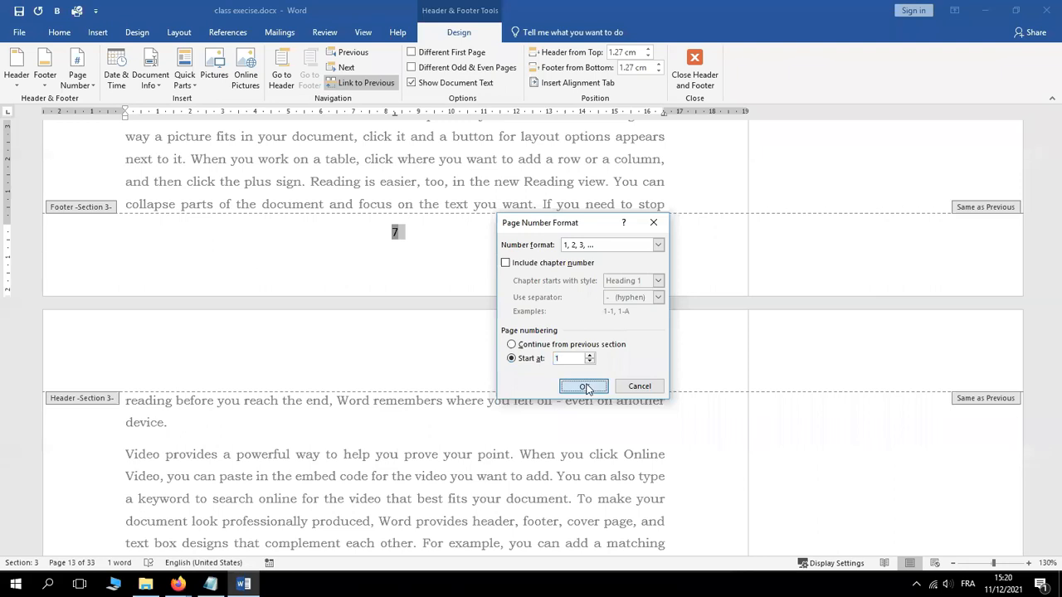
click(585, 388)
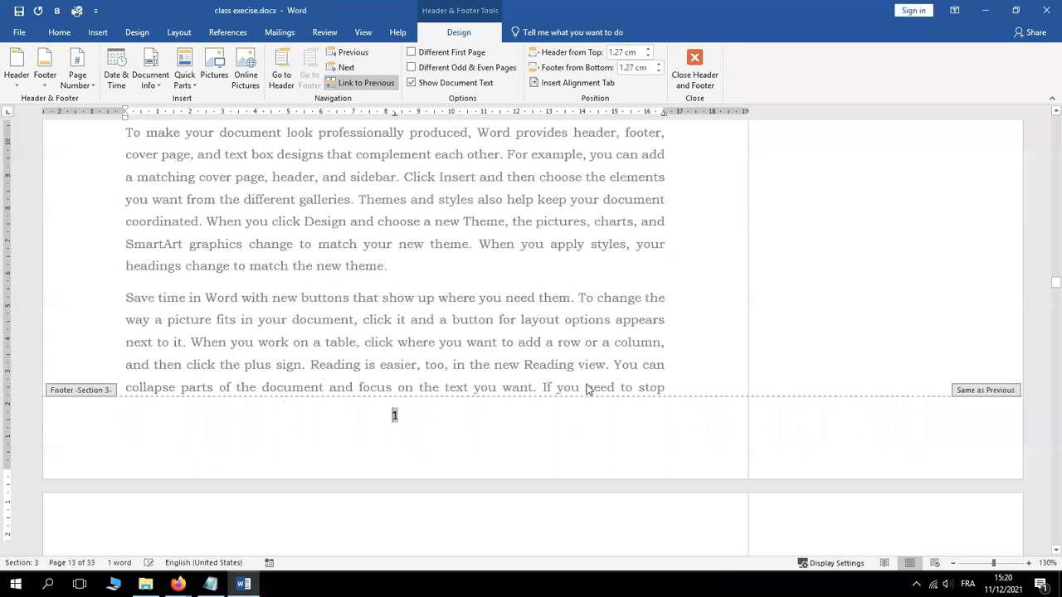
Check the Notepad formatting checklist, then return to Word and leave footer editing
scroll(586, 389, up, 1)
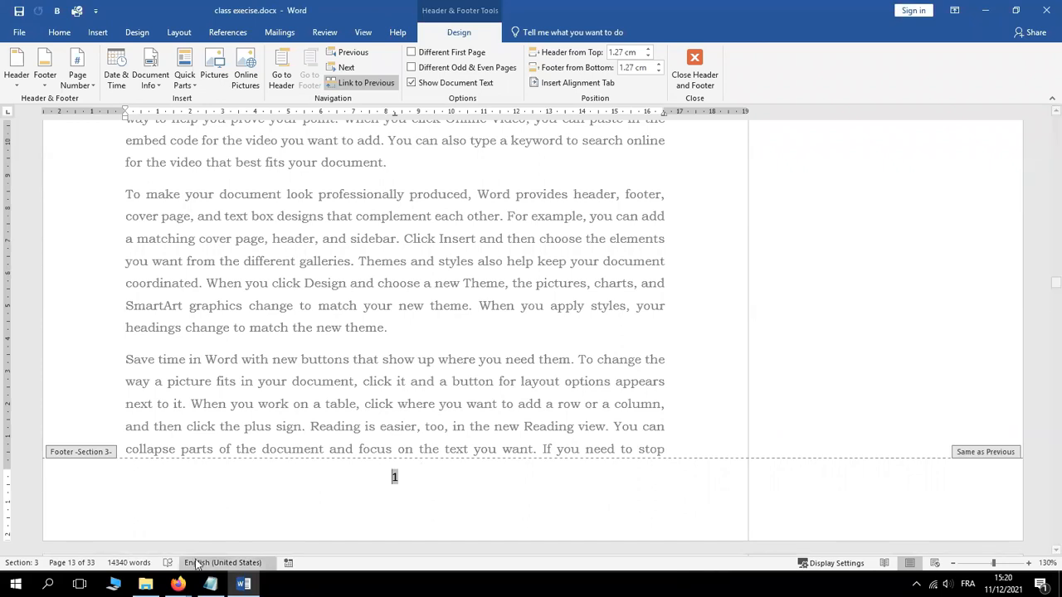
click(211, 583)
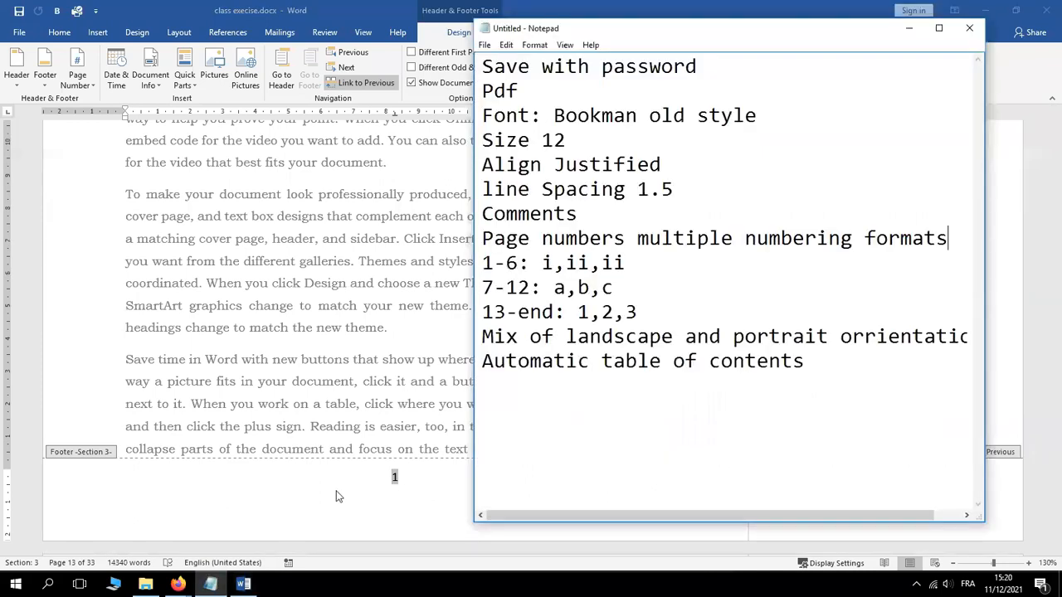
click(336, 497)
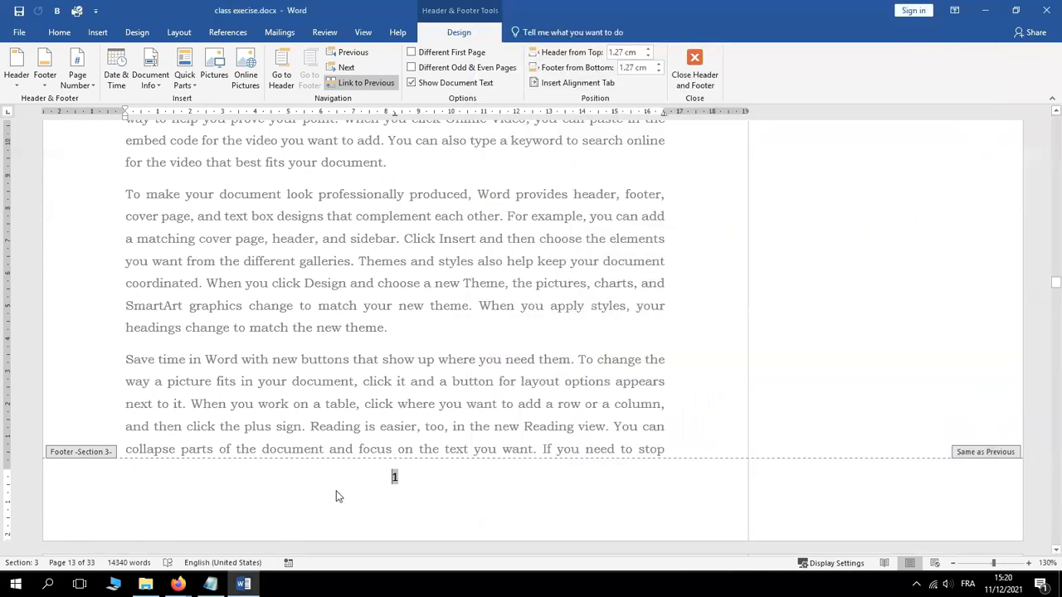
double_click(479, 297)
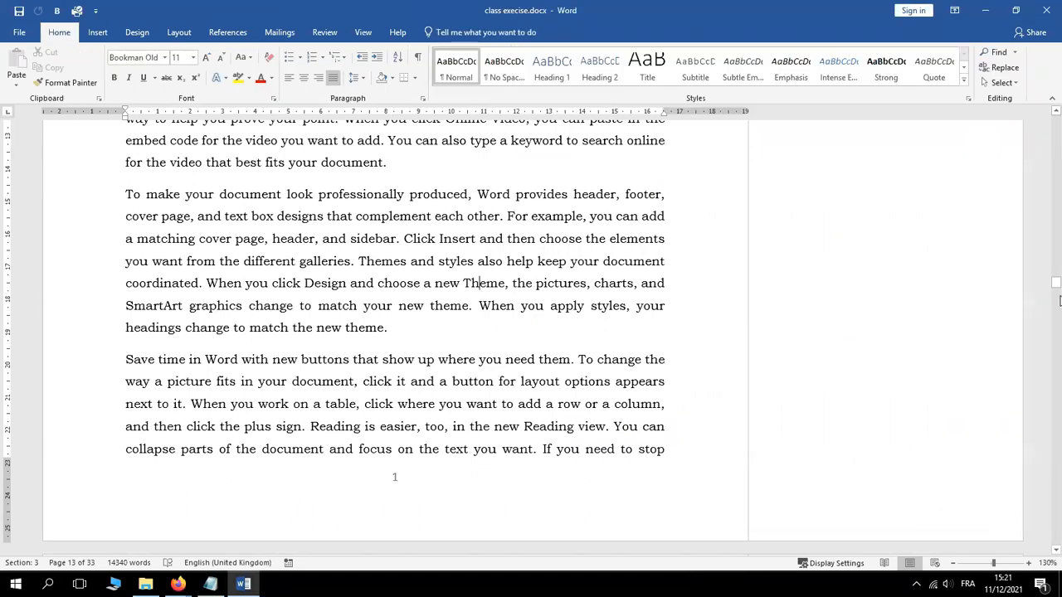
click(1056, 112)
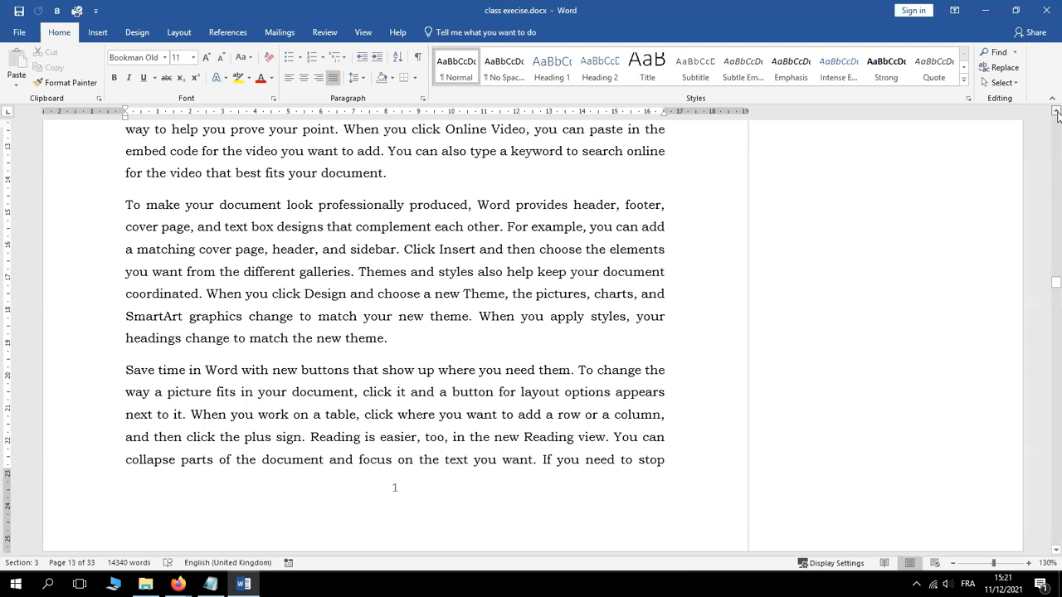
click(1056, 112)
scroll(1056, 113, up, 6)
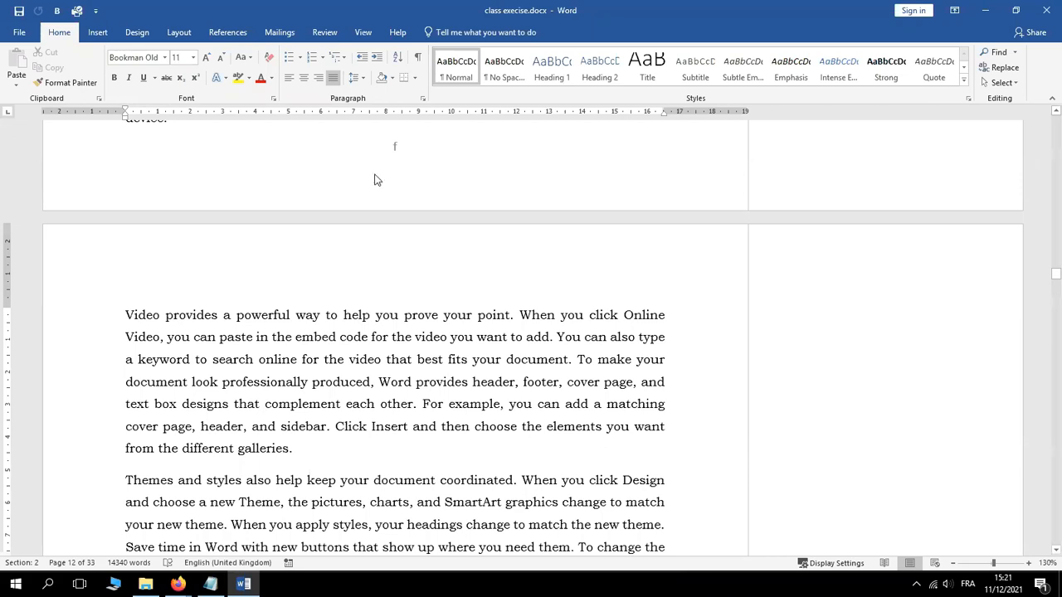
double_click(353, 259)
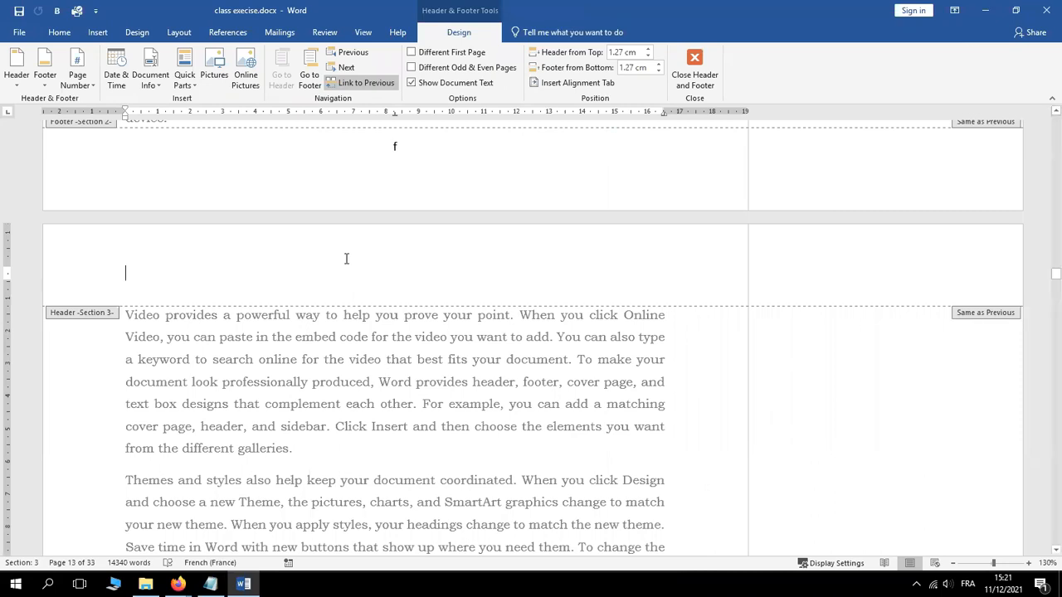
double_click(278, 379)
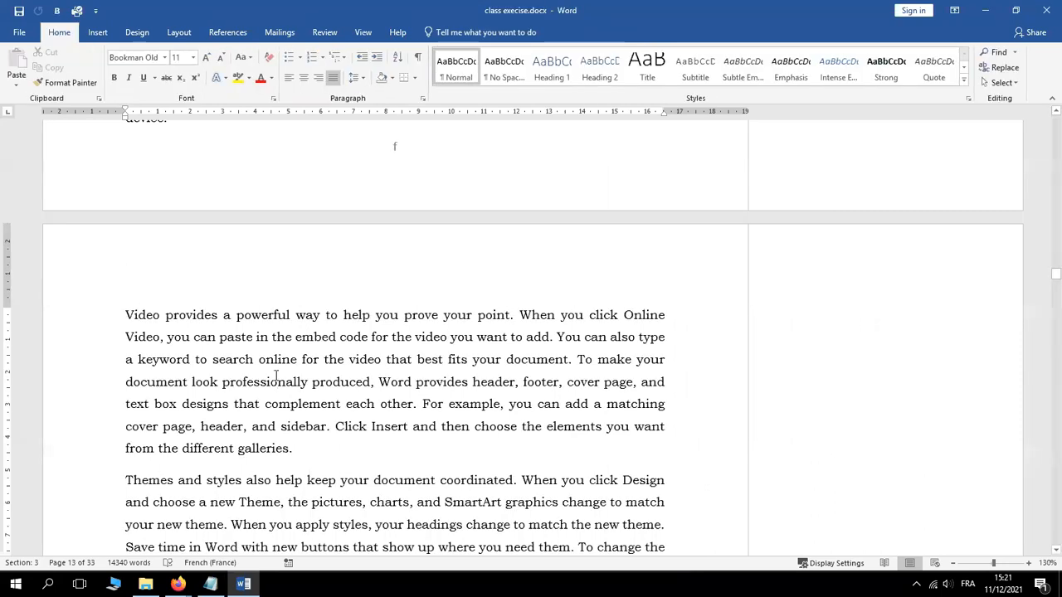
click(99, 33)
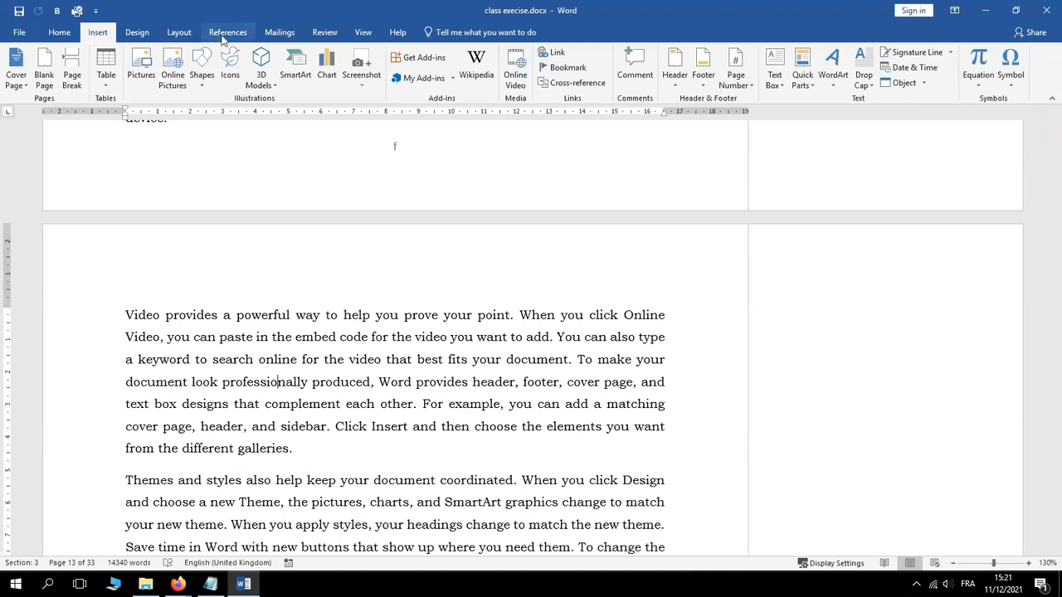
click(703, 81)
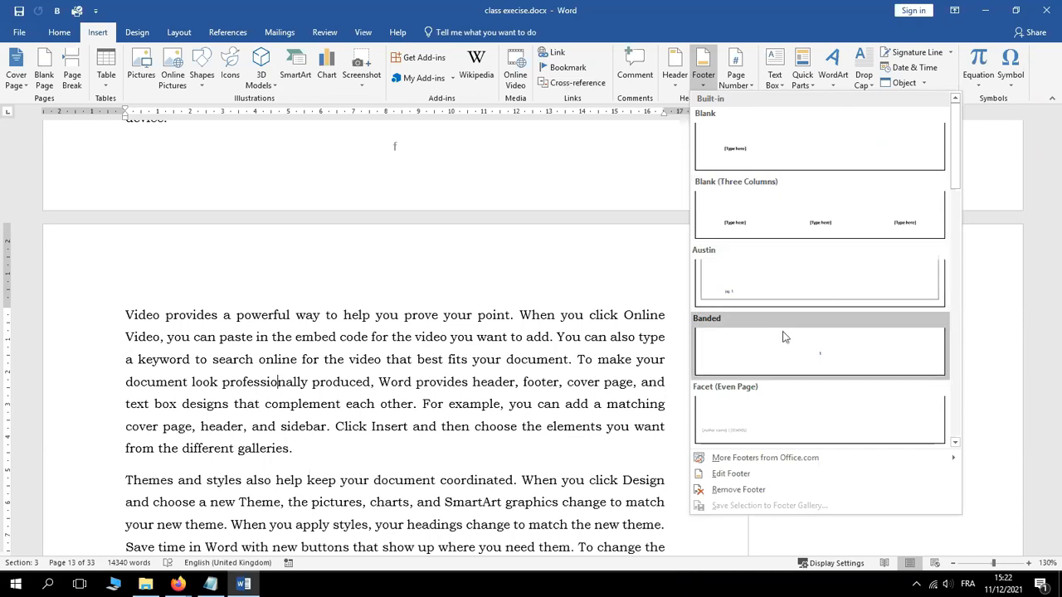
click(737, 149)
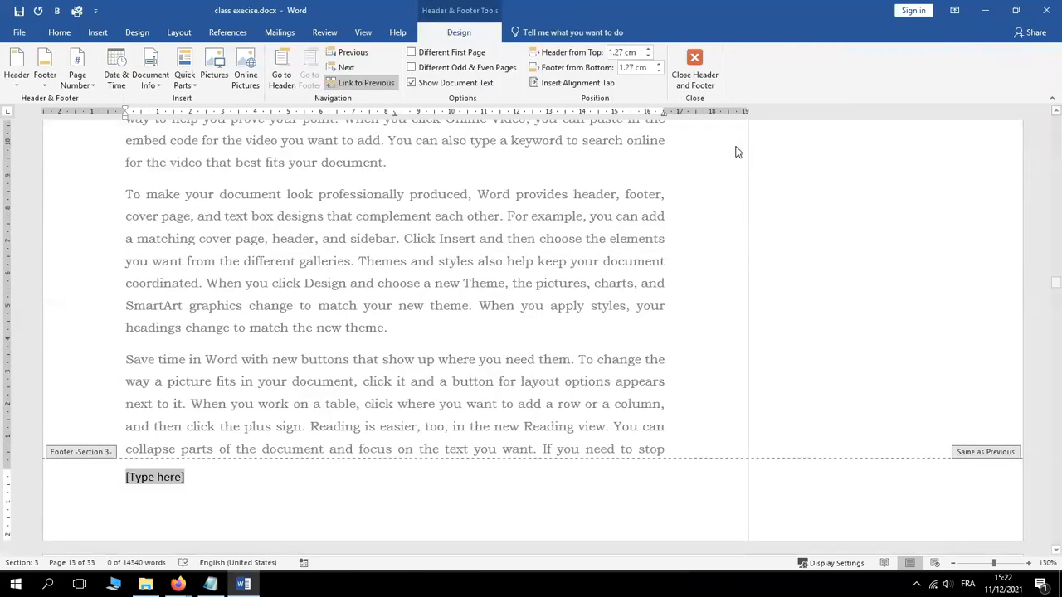
click(702, 63)
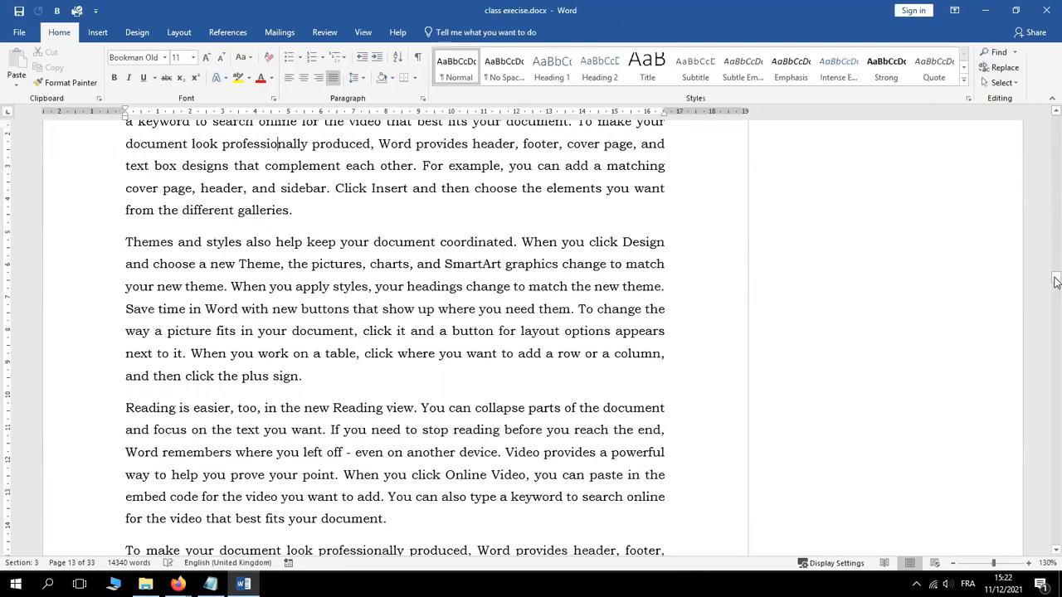
drag(1055, 280, 1056, 287)
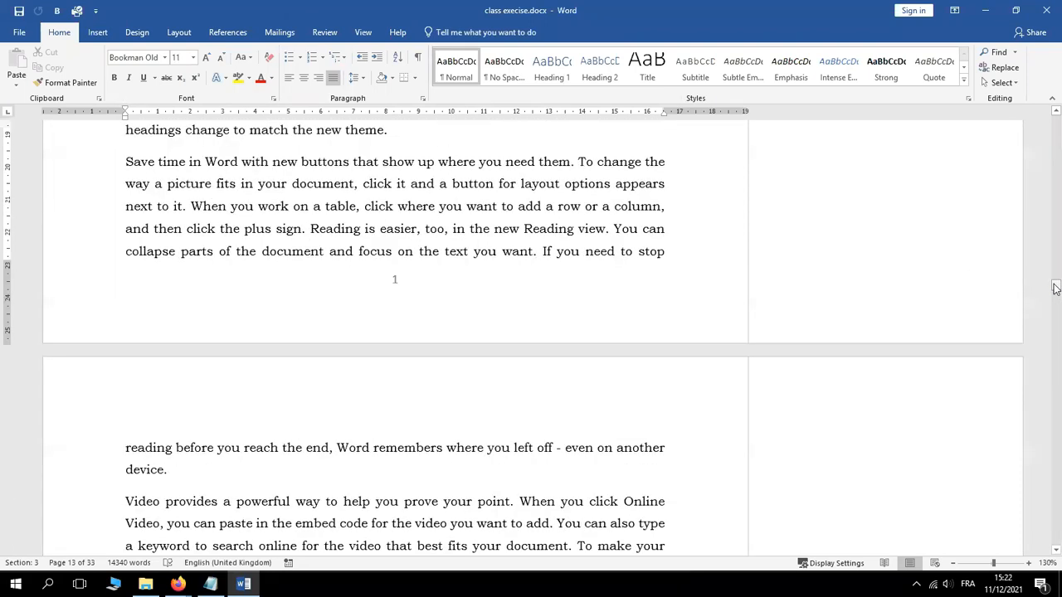
scroll(1056, 288, down, 6)
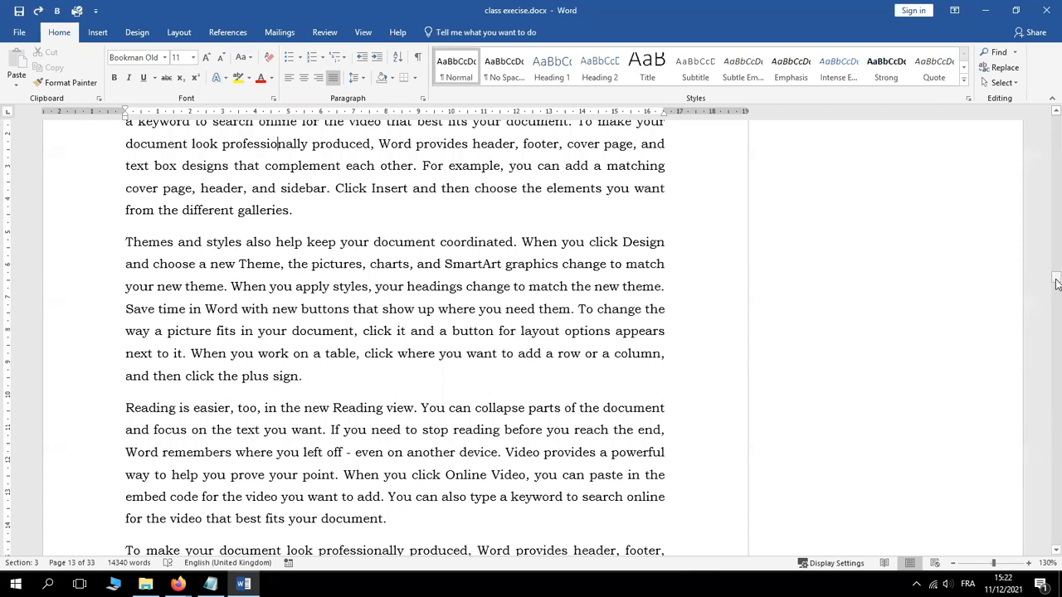
drag(1056, 284, 1056, 285)
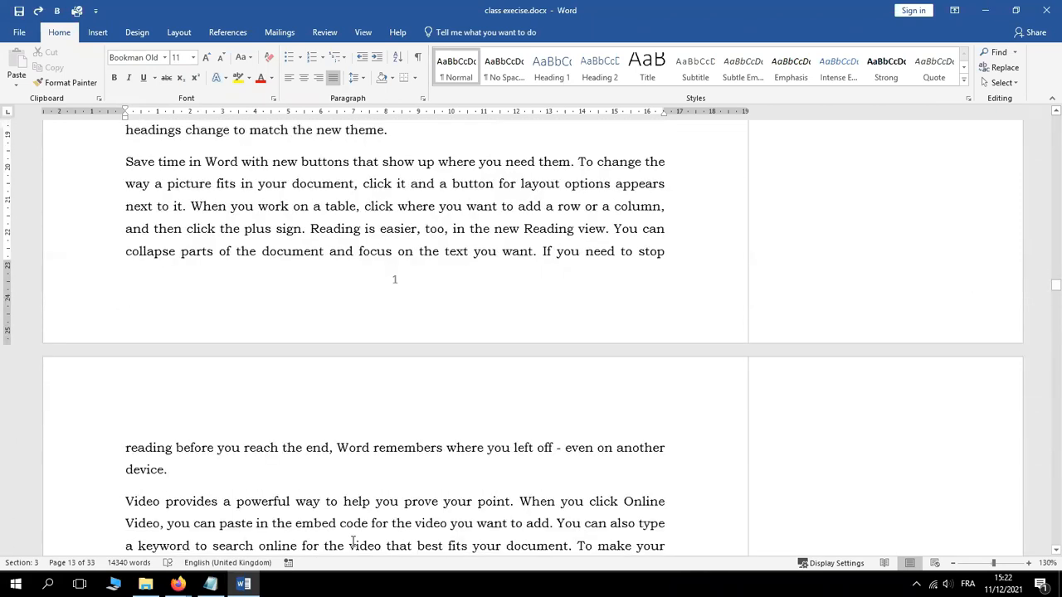
click(211, 585)
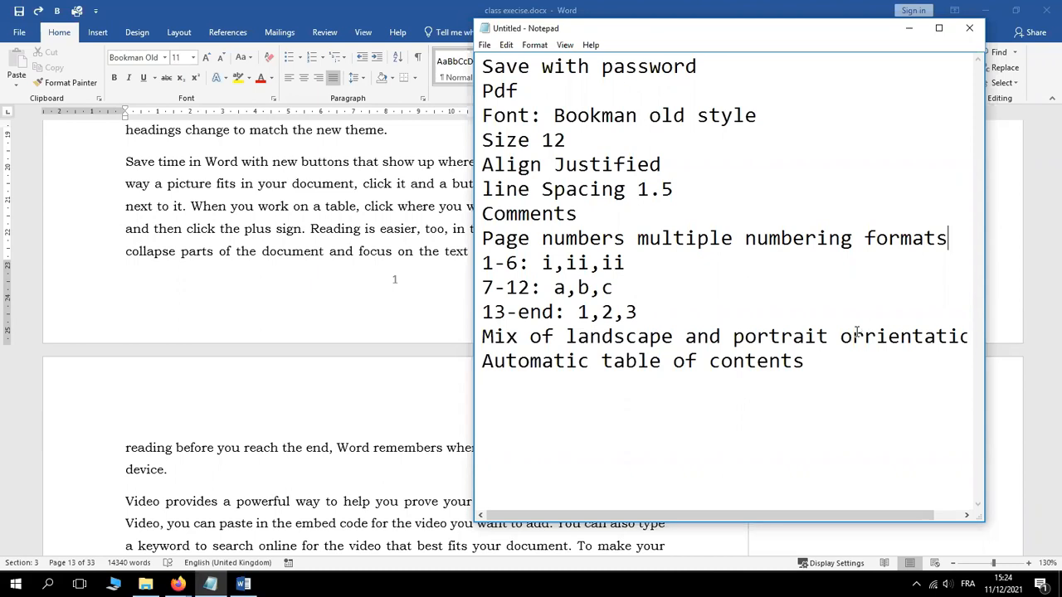
click(326, 270)
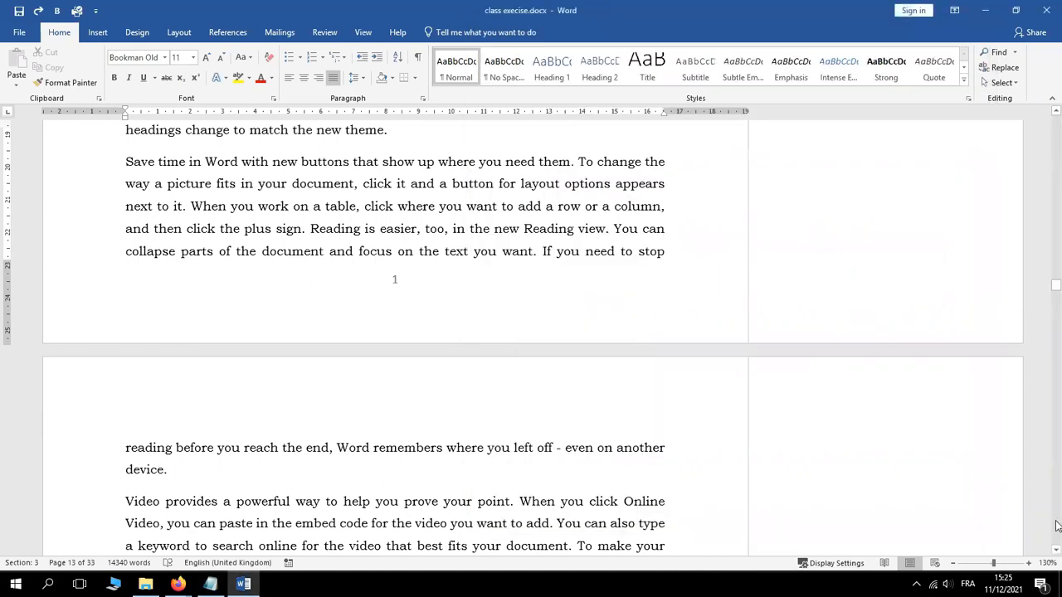
Zoom the document out from 130% to 90%
click(954, 563)
click(954, 564)
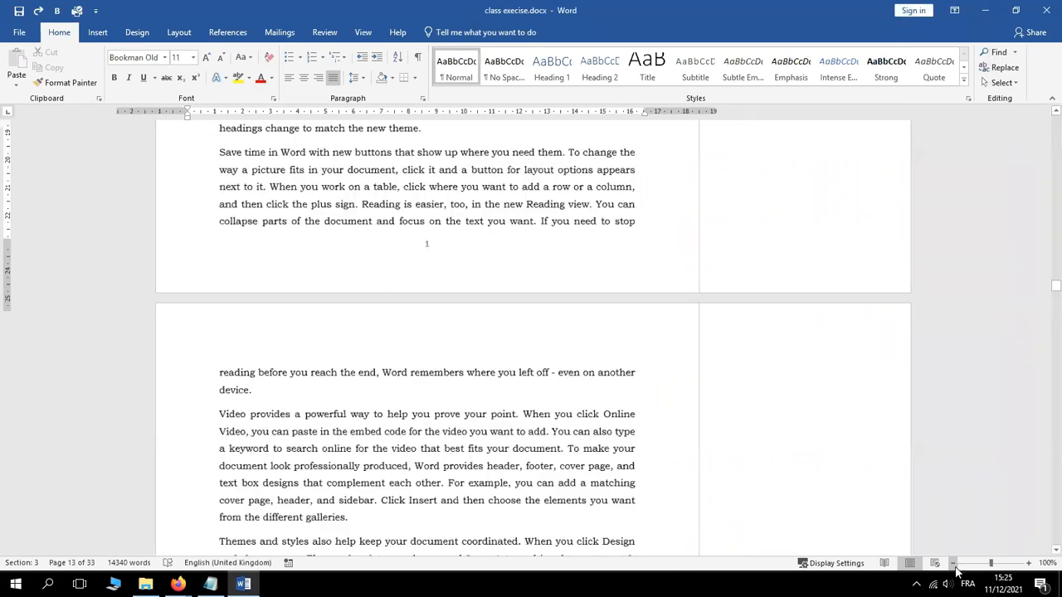
click(954, 564)
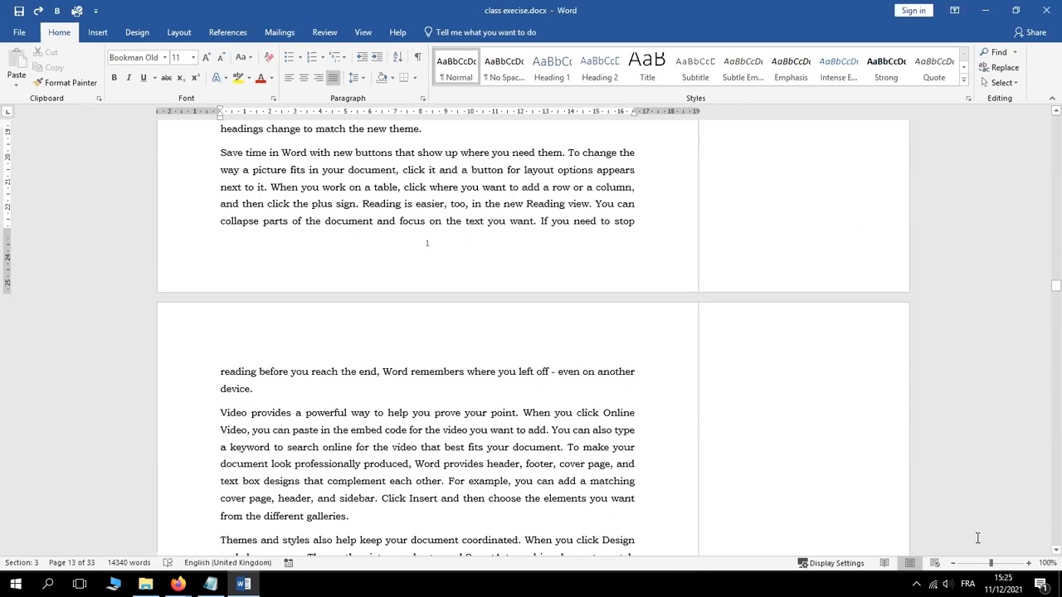
click(953, 564)
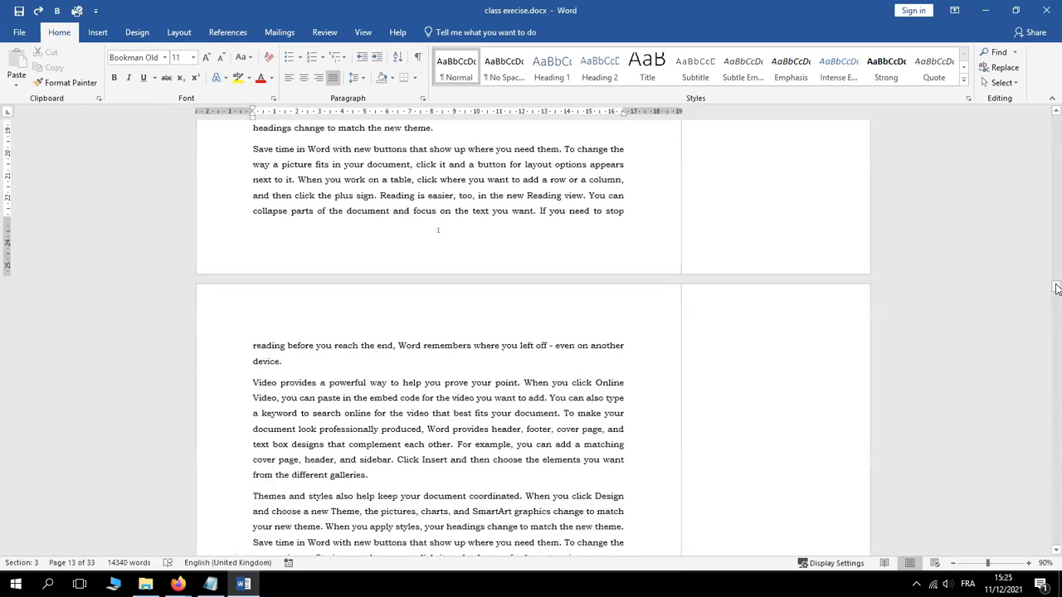
Scroll to page 1 and delete both of its review comments
drag(1056, 288, 1055, 121)
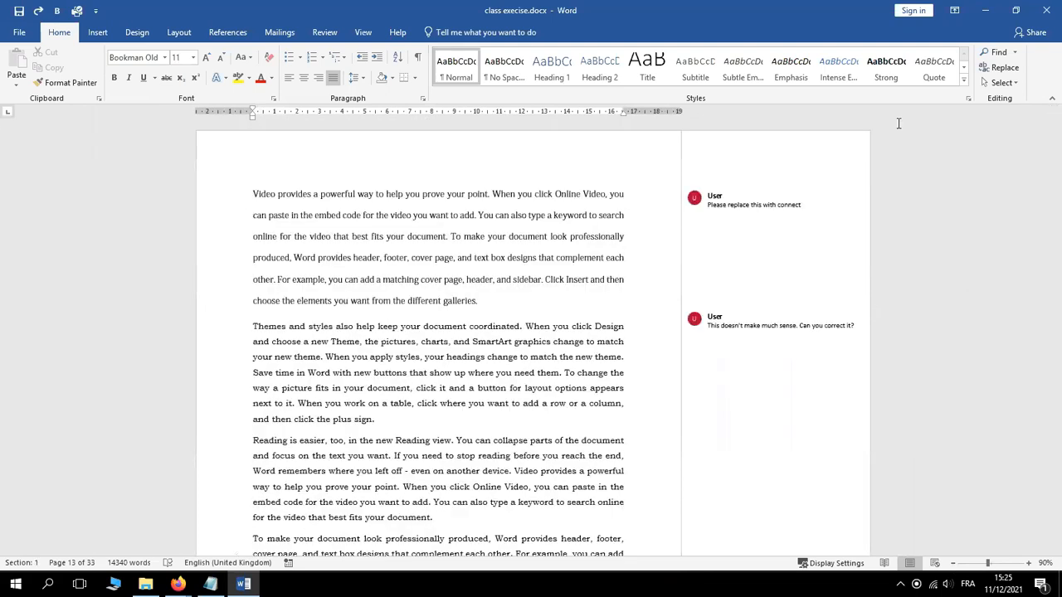
right_click(734, 203)
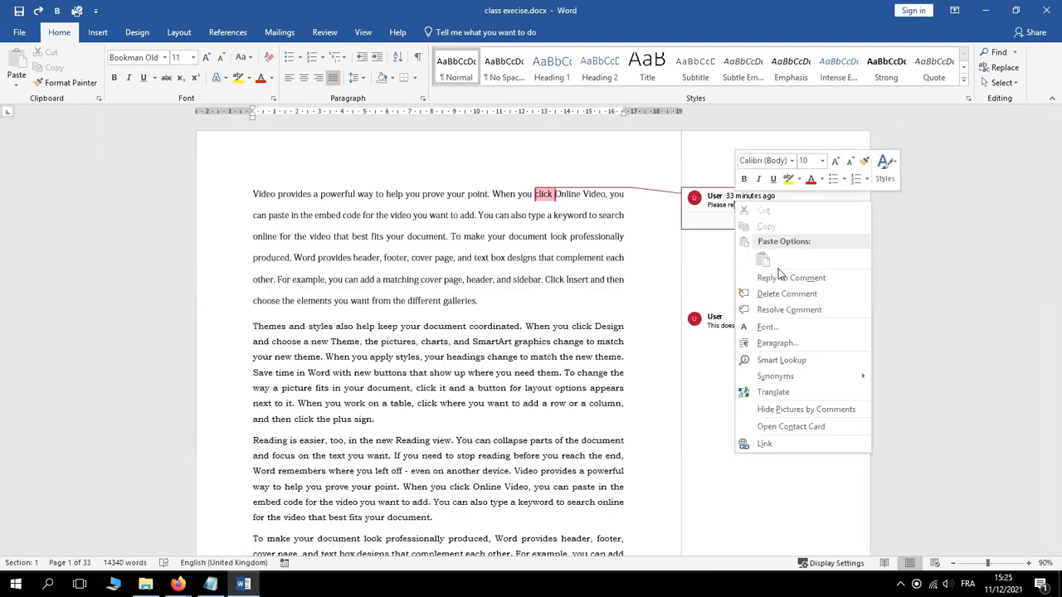
click(765, 296)
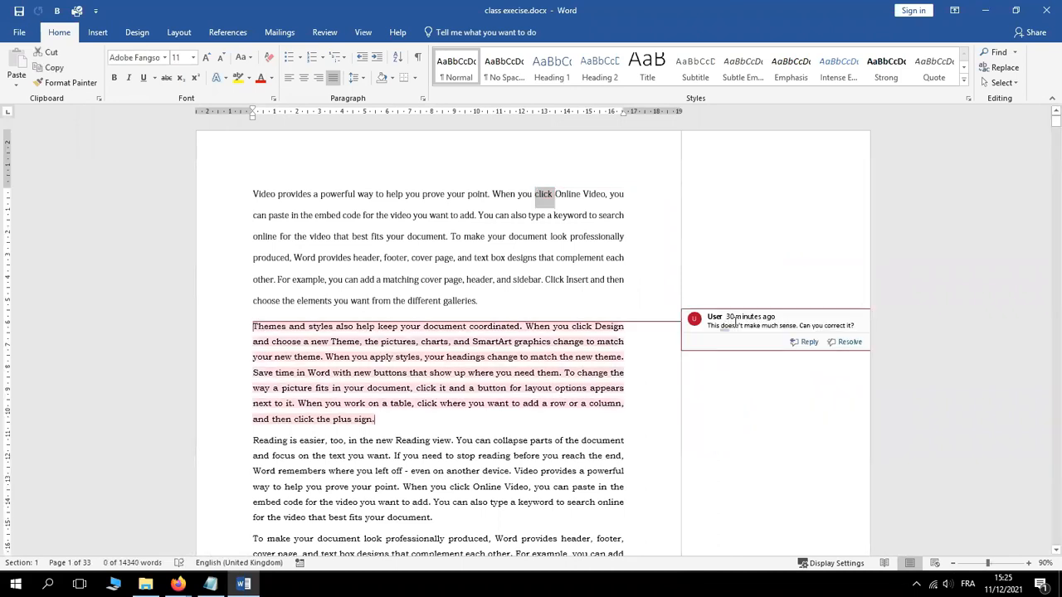
right_click(735, 322)
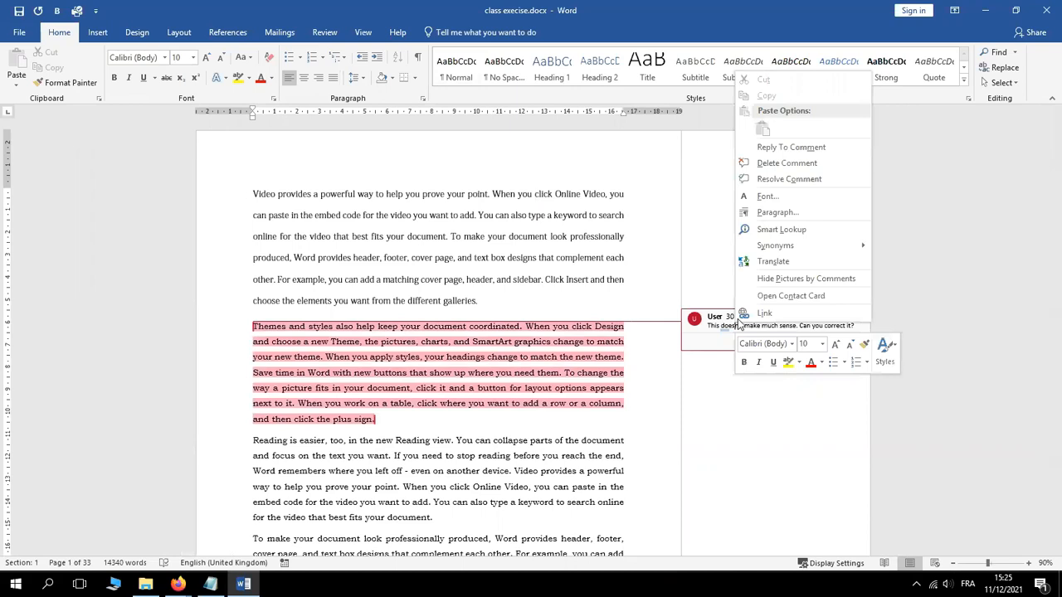
click(770, 163)
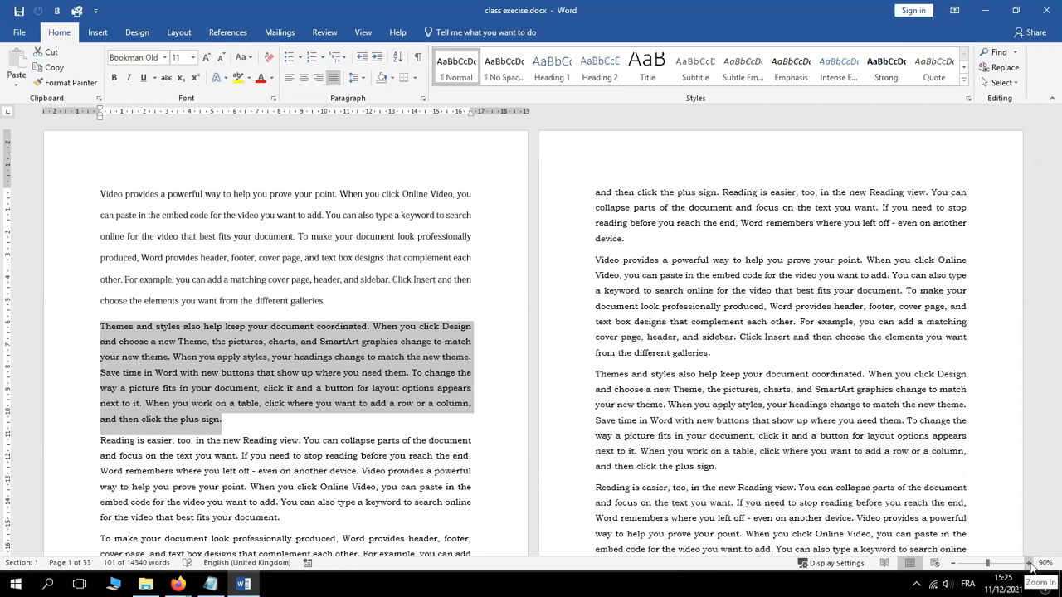
Zoom the document in to 160% so one page fills the view with larger text
click(1030, 564)
click(1029, 565)
click(1029, 564)
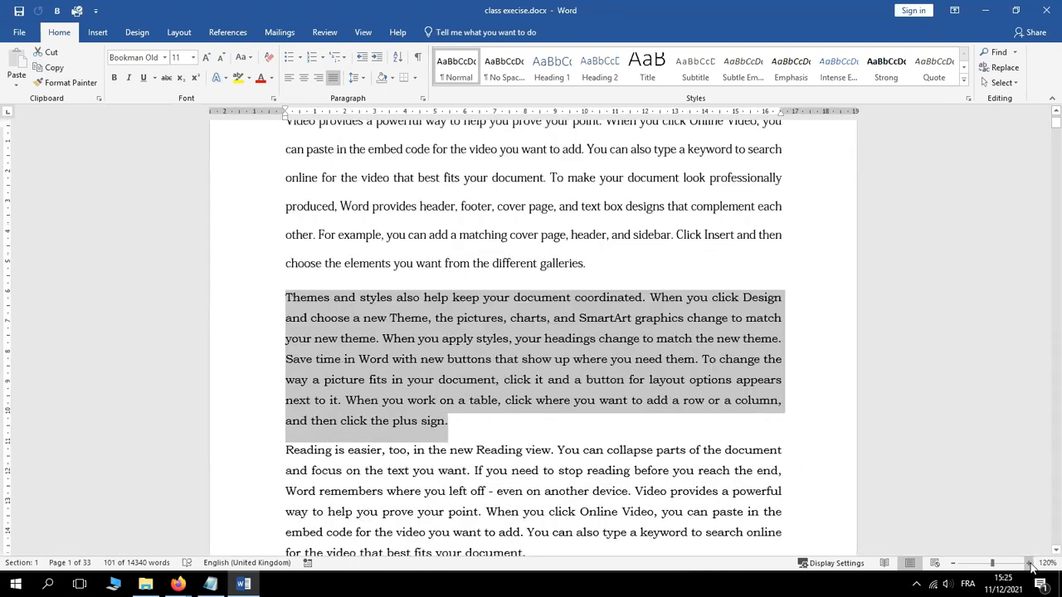
click(1030, 564)
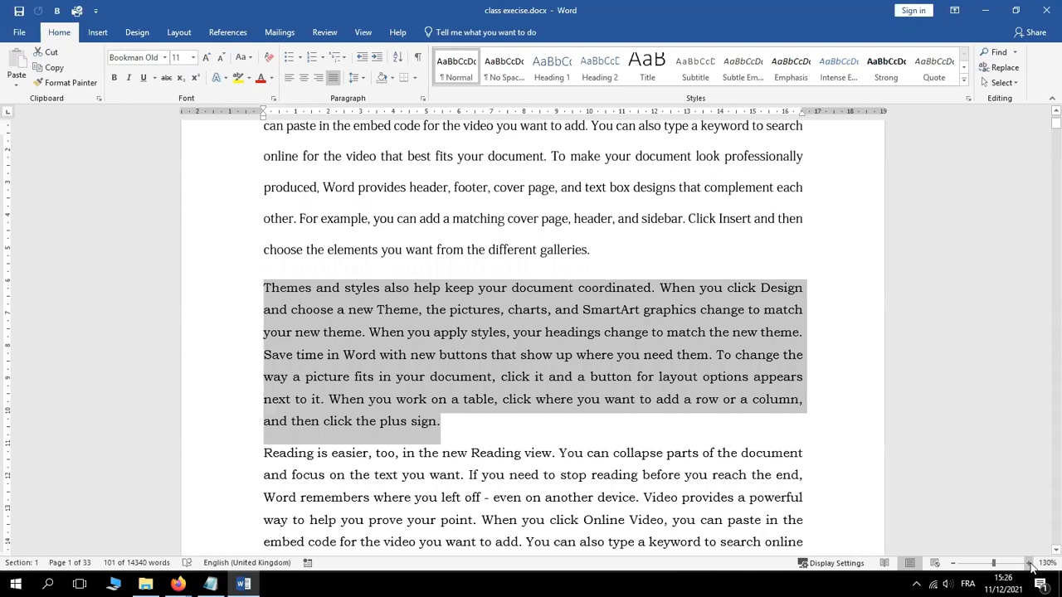
click(1030, 564)
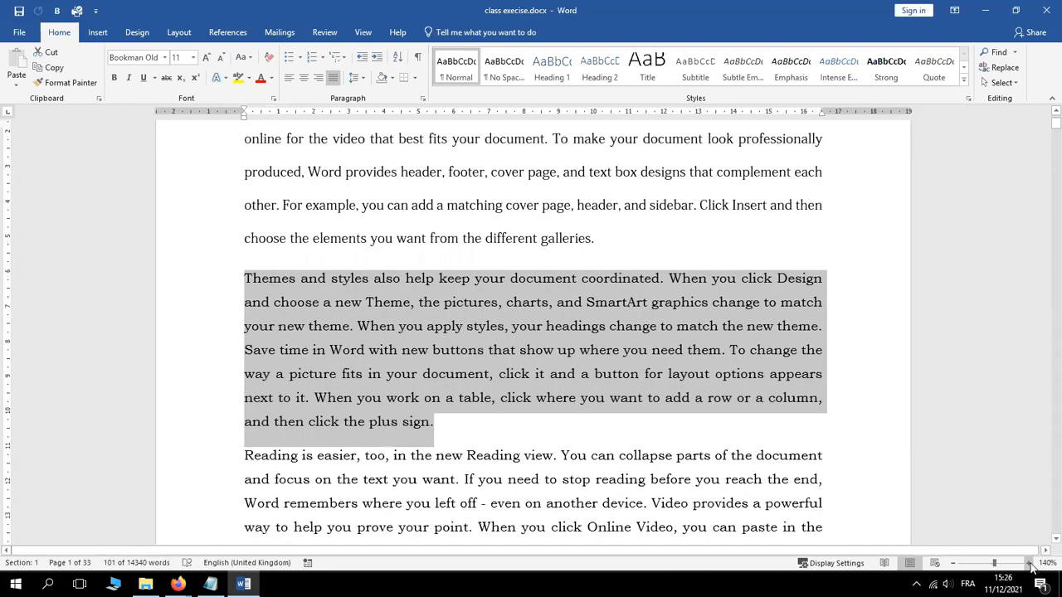
click(1030, 564)
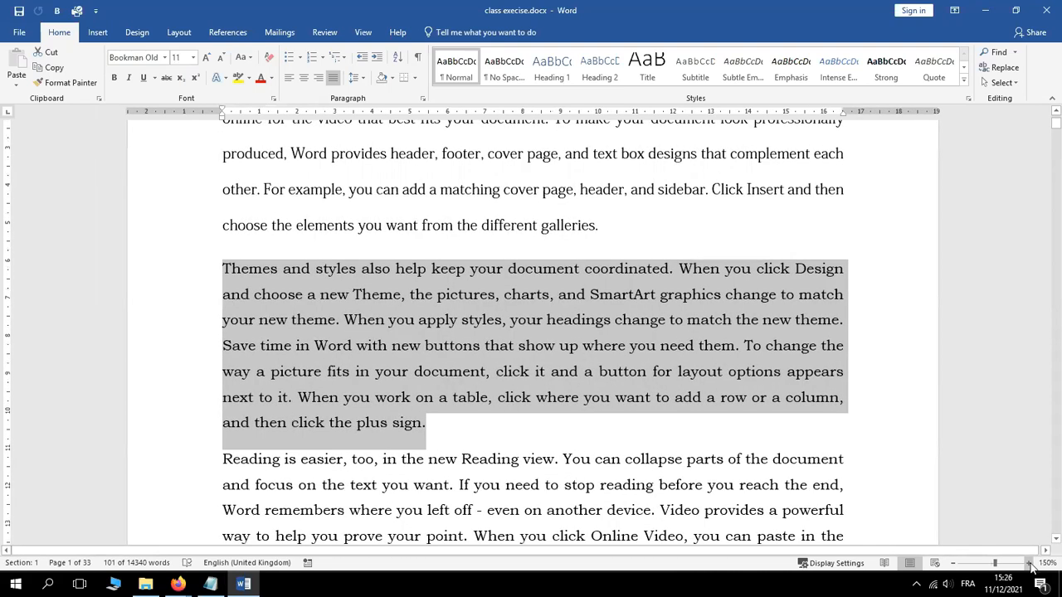
click(1029, 564)
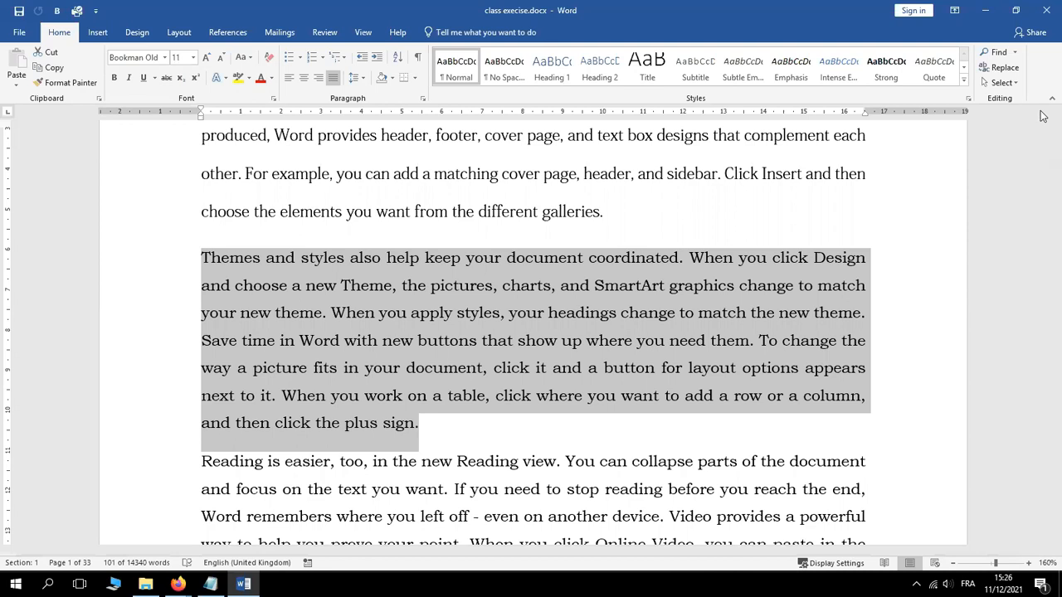
Clear the earlier text selection and scroll back up toward page 2
drag(1057, 126, 1048, 166)
click(376, 275)
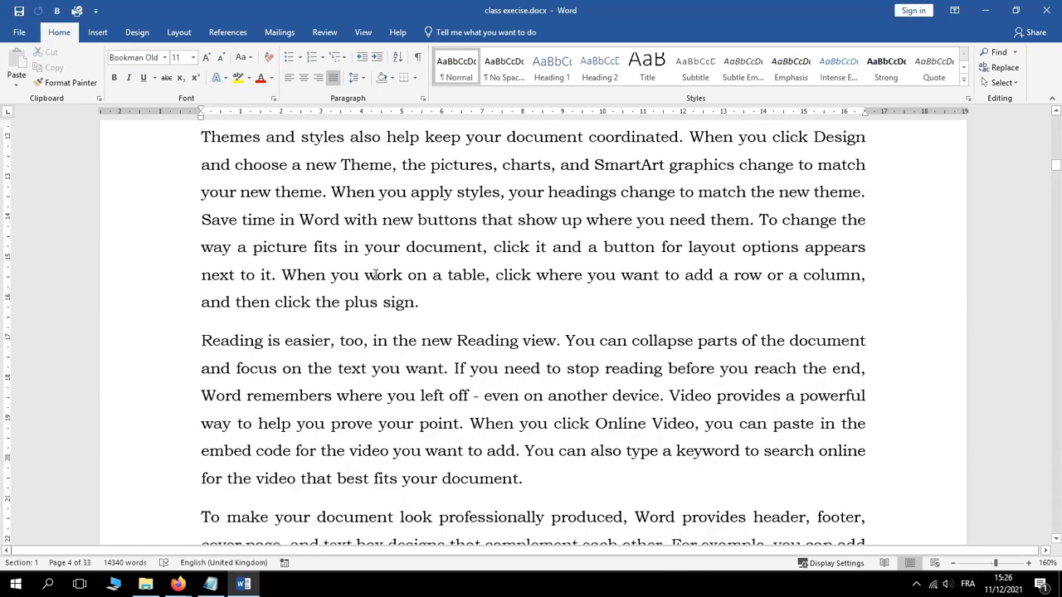
click(1057, 113)
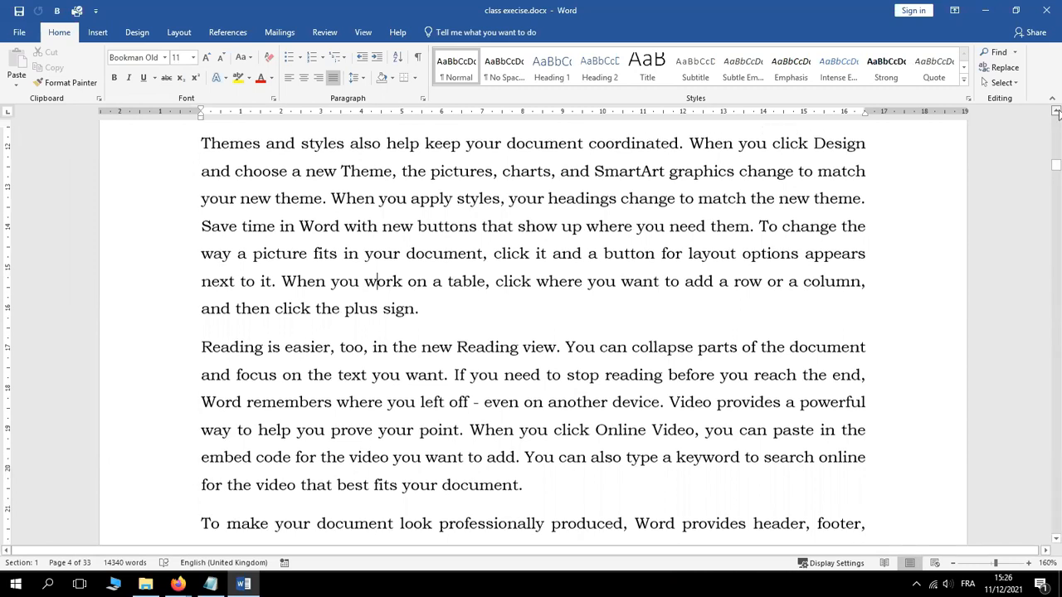
click(1057, 113)
click(1057, 113)
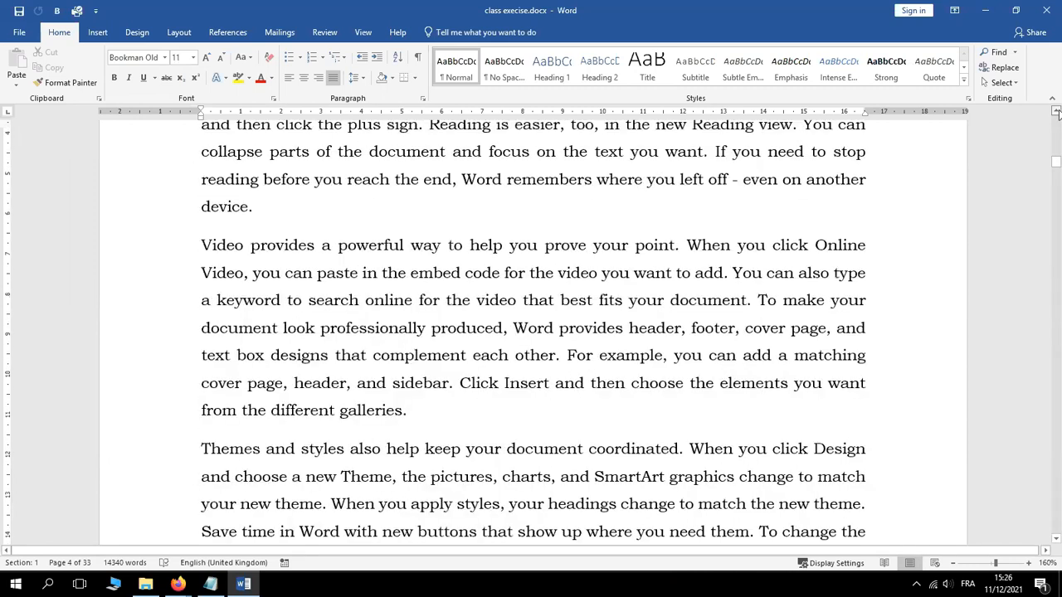
click(1057, 113)
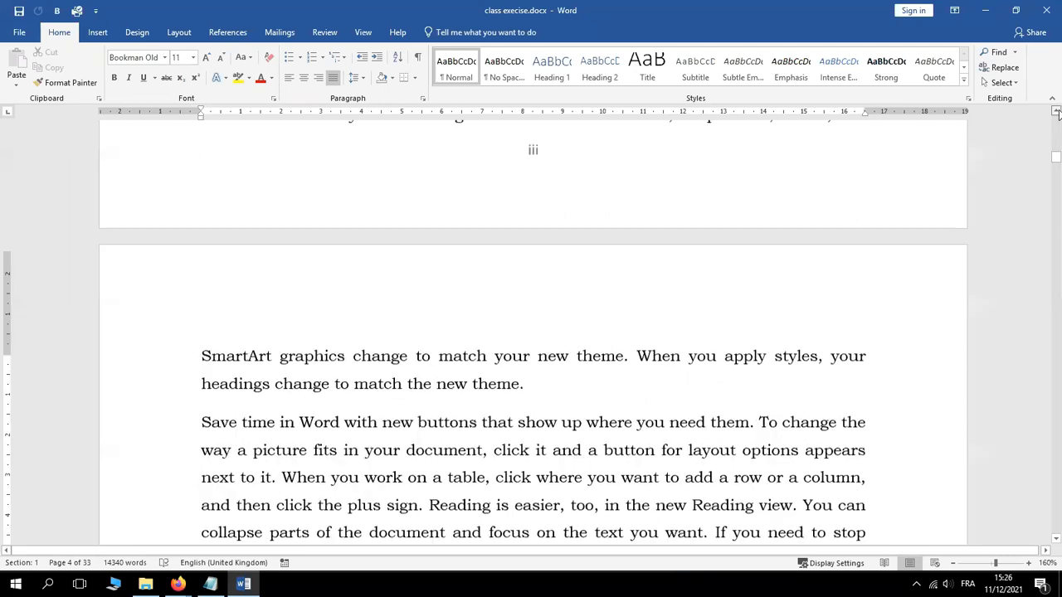
click(1057, 113)
Bring 'Save time in Word' into view and select it through the following paragraphs
click(1057, 113)
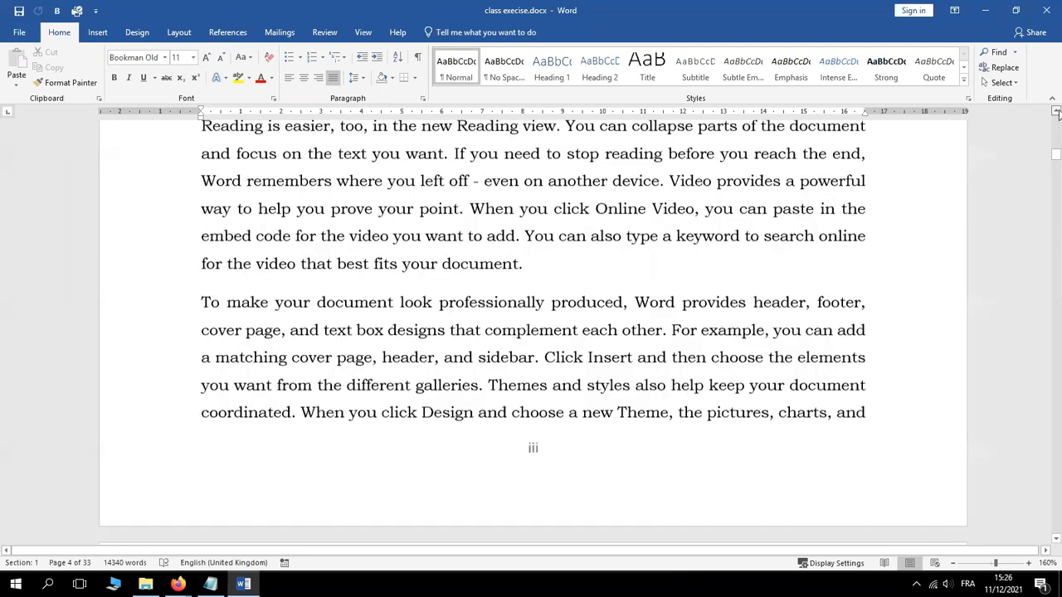
click(1057, 113)
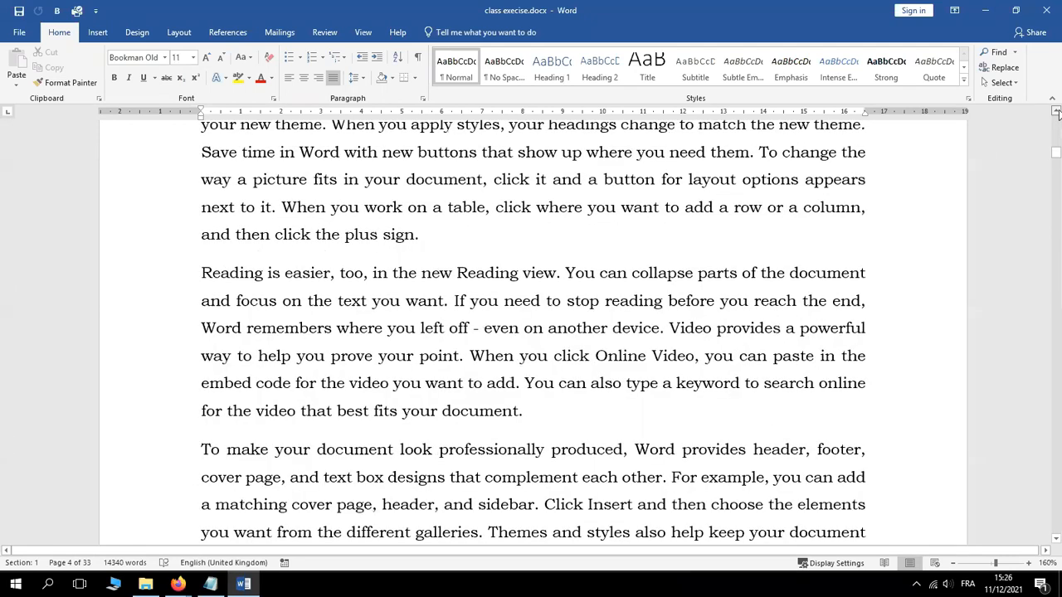
click(1057, 113)
click(1057, 113)
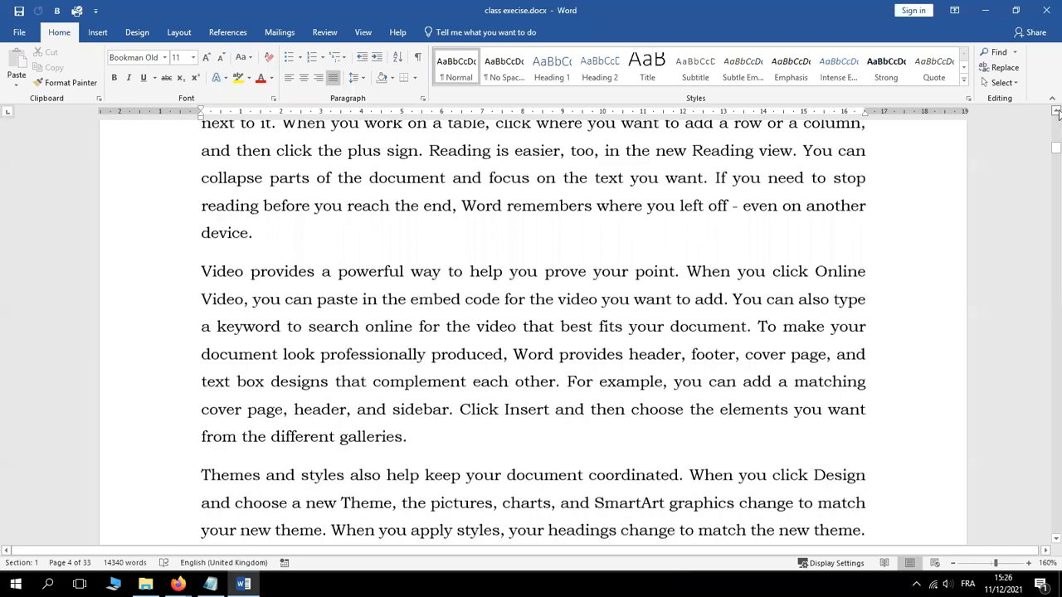
click(1057, 113)
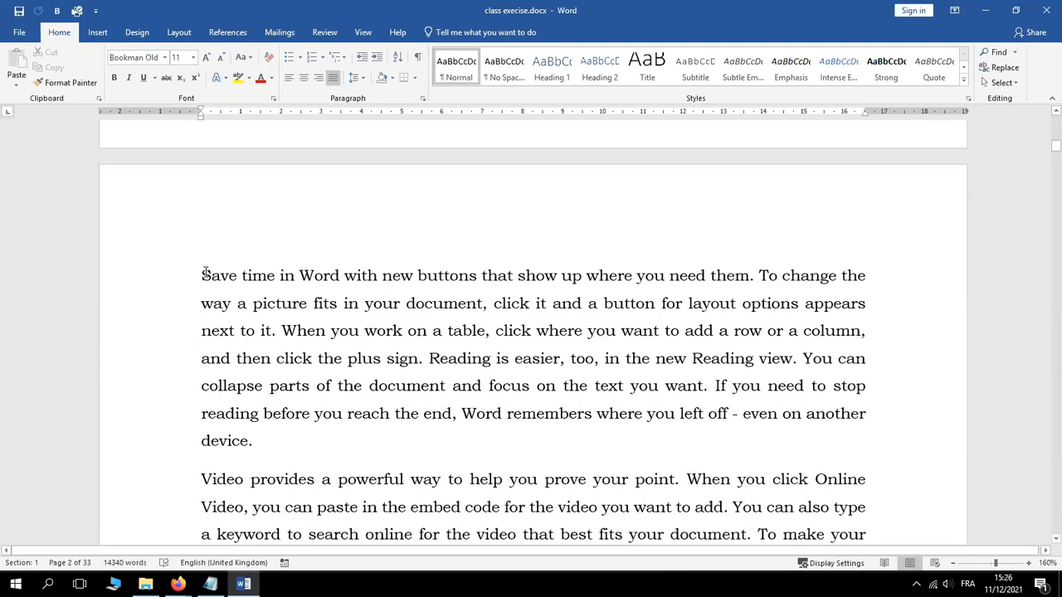
drag(203, 275, 432, 556)
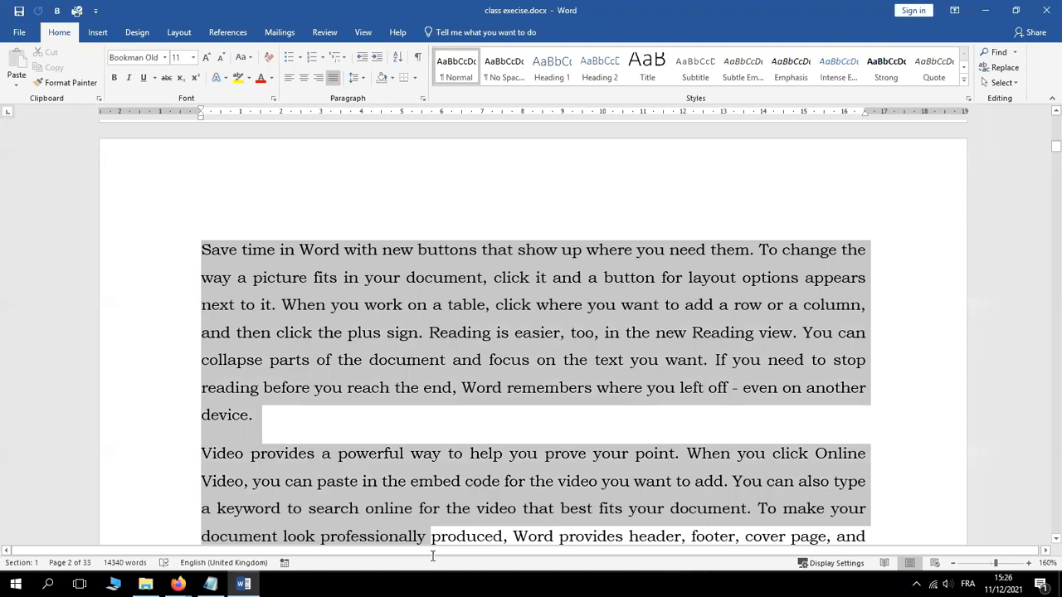
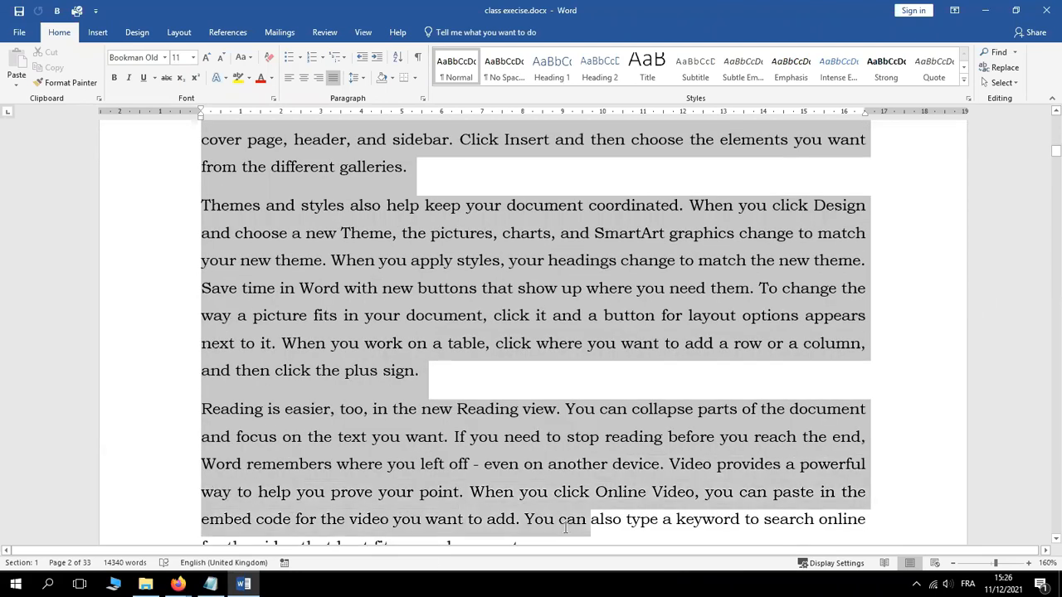
Extend the selection down through the Themes paragraph and bring up the Layout options
drag(566, 528, 441, 462)
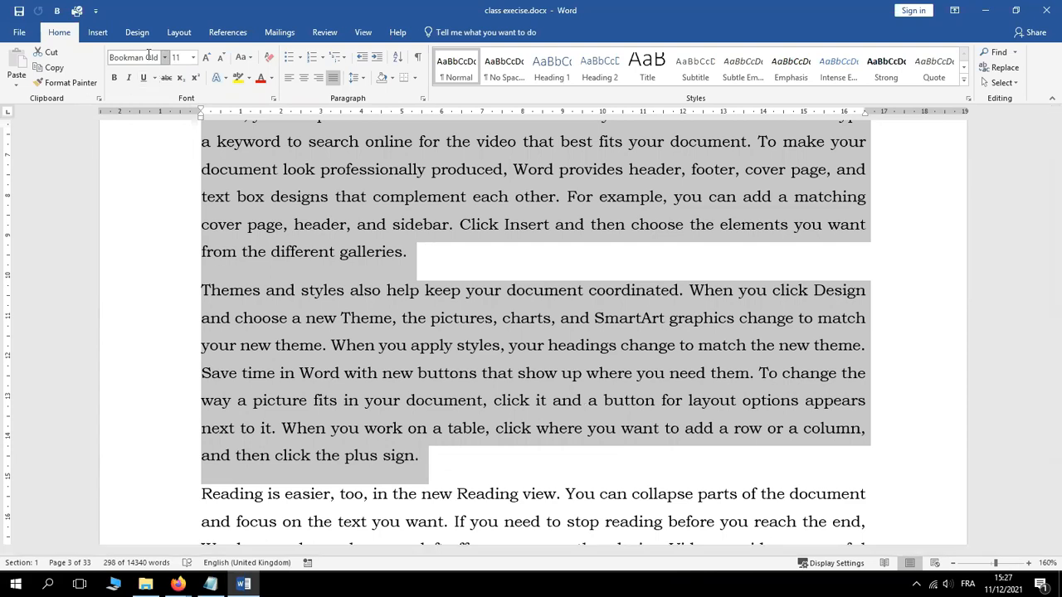
click(177, 34)
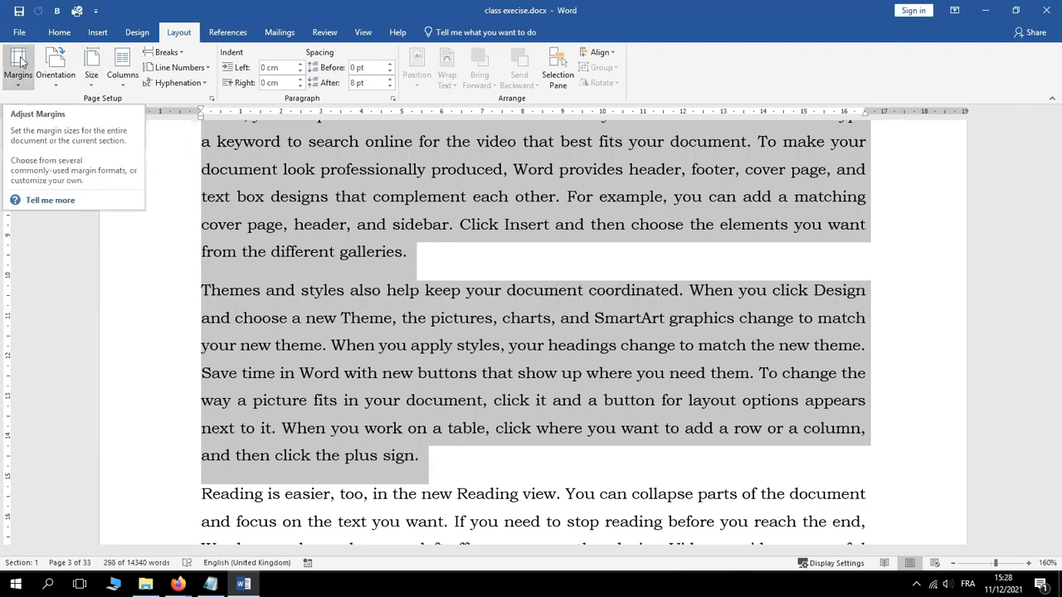
Open Page Setup via Margins > Custom Margins, showing 2.54 cm margins and portrait orientation
click(20, 87)
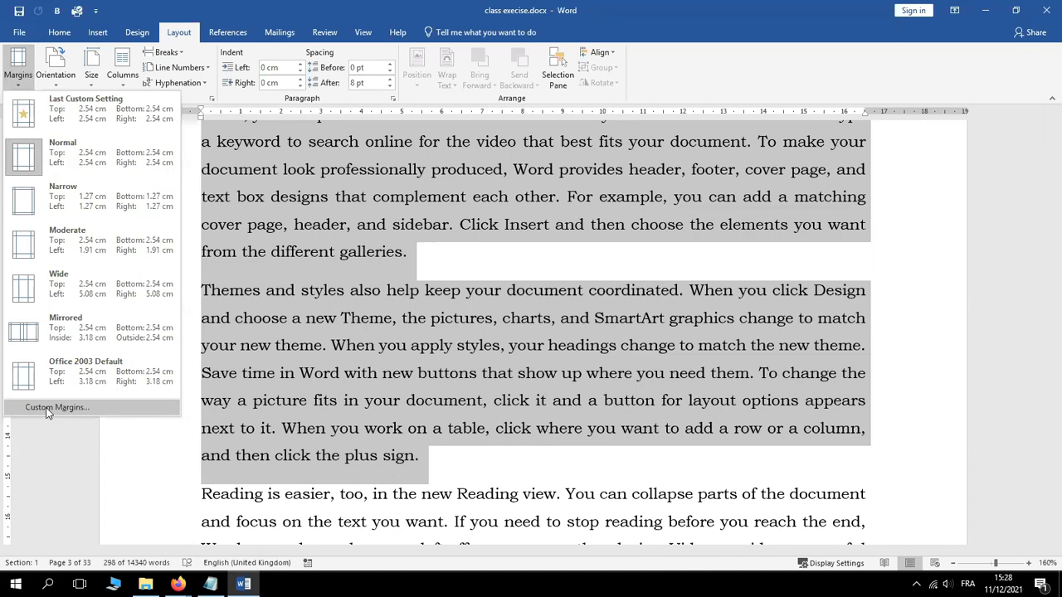
click(50, 407)
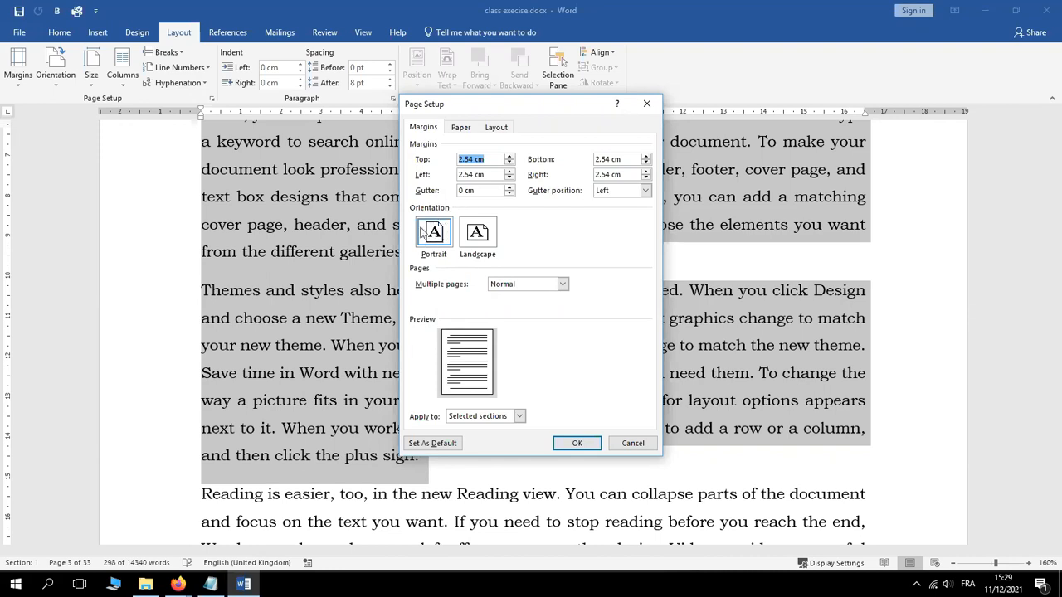
Set Landscape orientation, applied to Selected text only, and confirm Page Setup
click(486, 236)
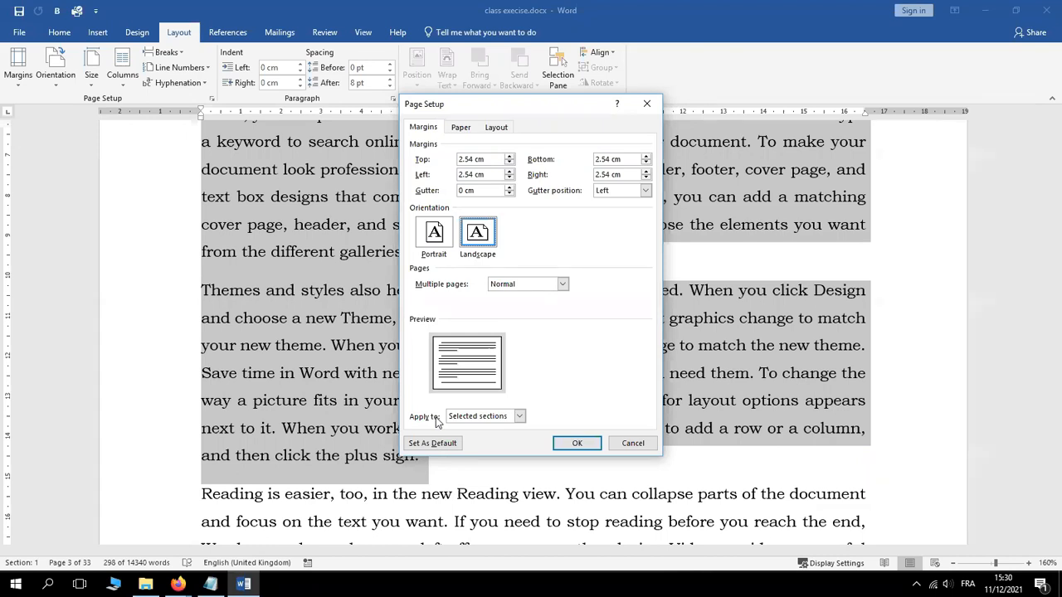
click(520, 417)
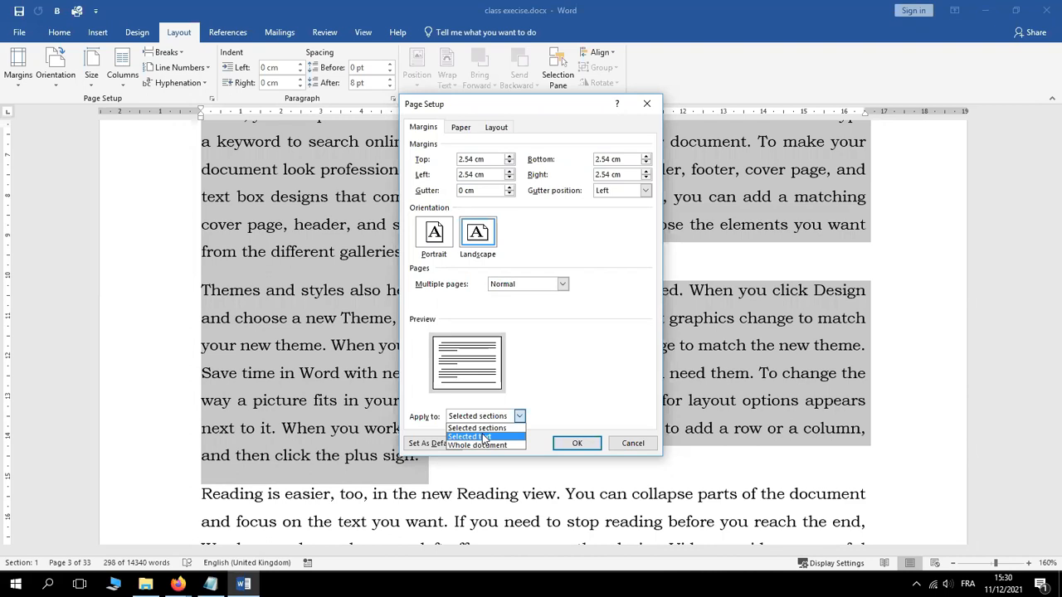
click(484, 438)
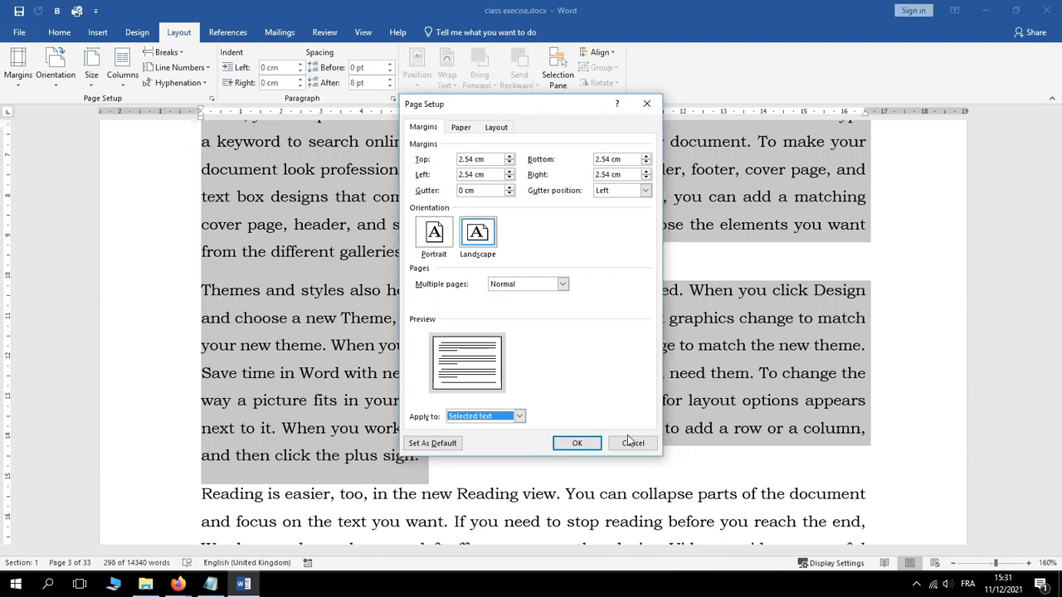
click(579, 444)
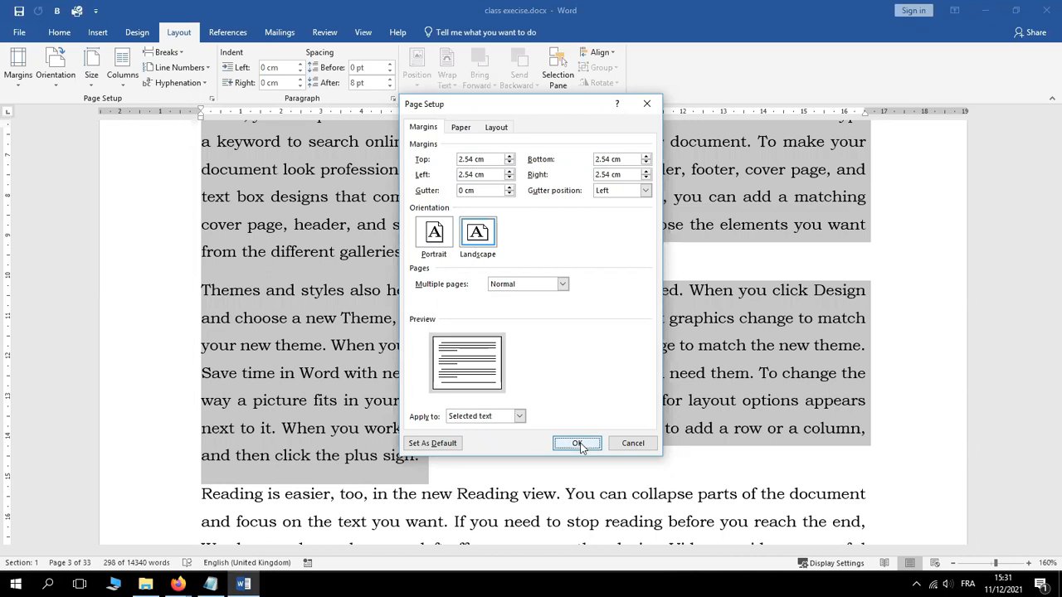
click(579, 444)
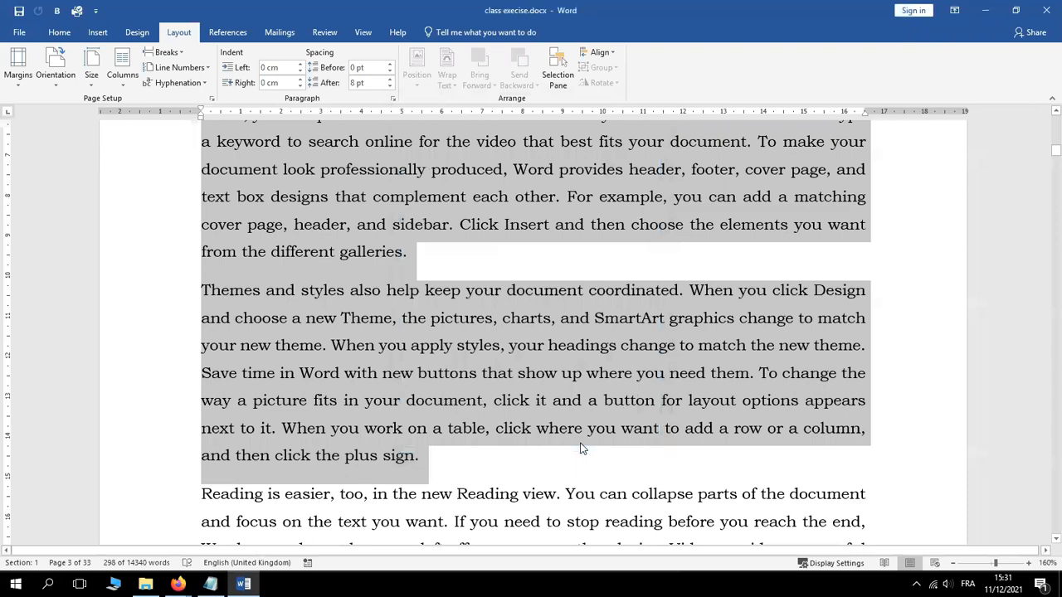
Deselect, review the new landscape page layout, return to 100% zoom and scroll to page 3
click(580, 449)
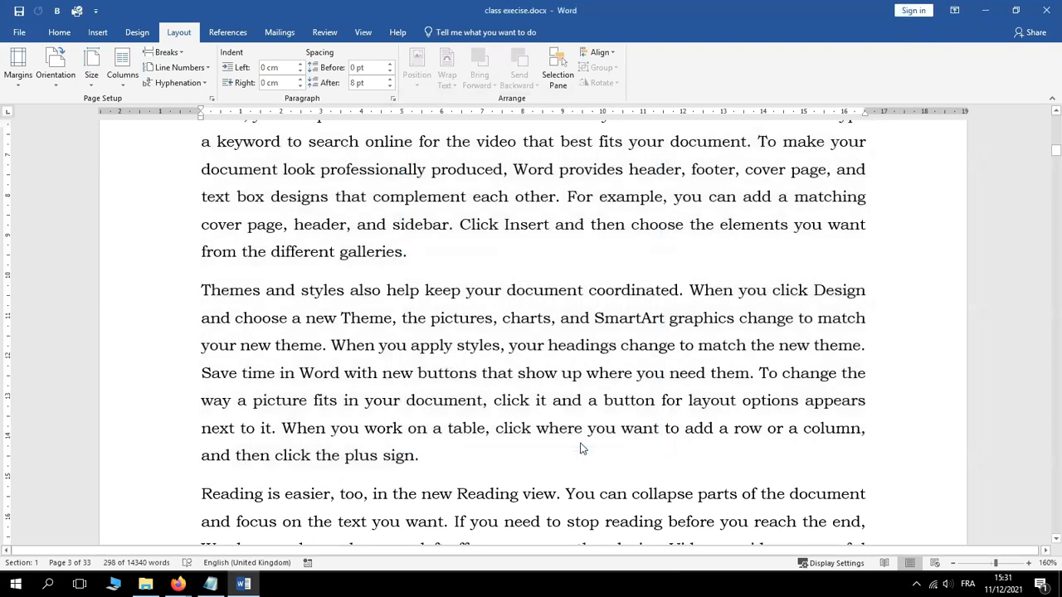
click(954, 564)
click(954, 564)
click(953, 565)
click(953, 564)
click(953, 564)
click(953, 565)
click(953, 564)
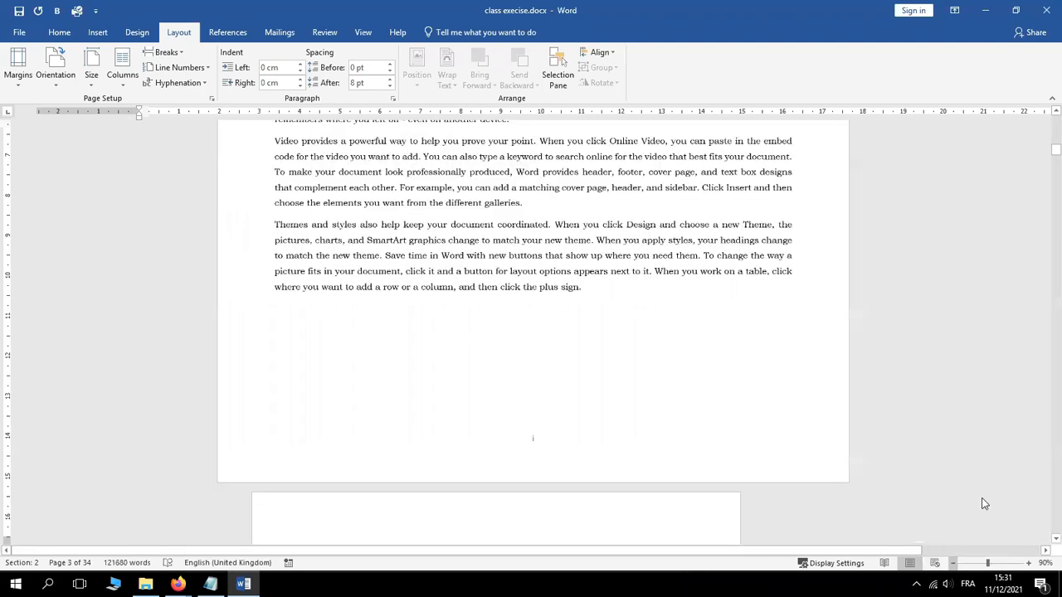
drag(1057, 153, 1057, 142)
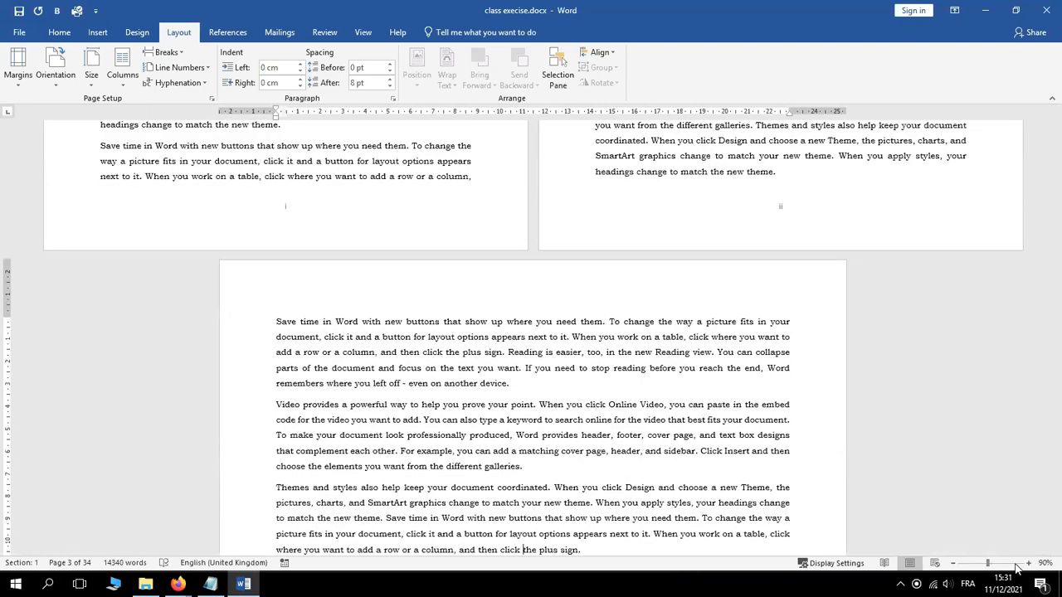
click(1028, 563)
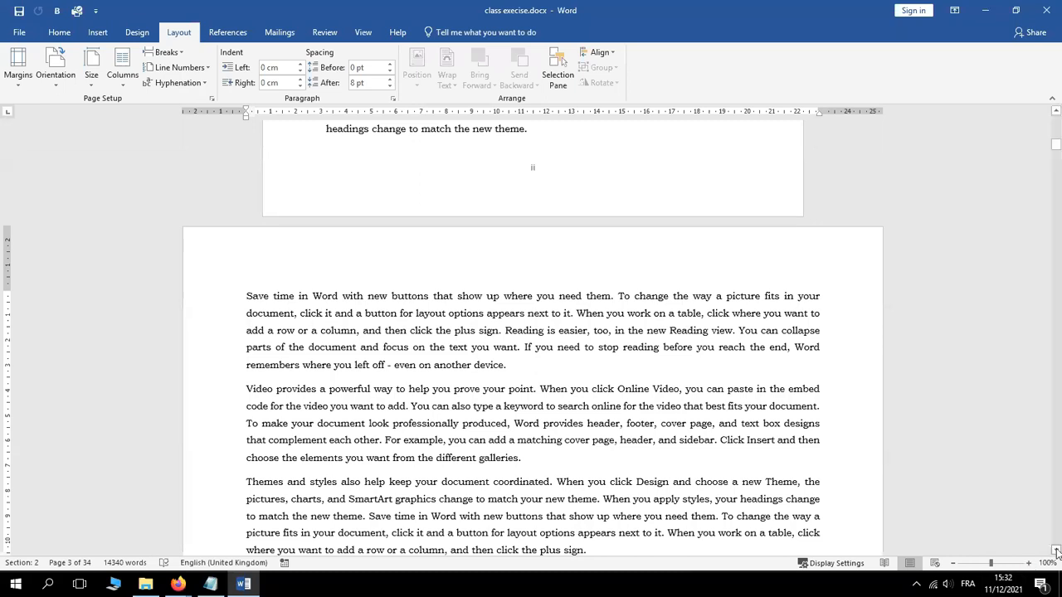
click(1056, 551)
click(1057, 551)
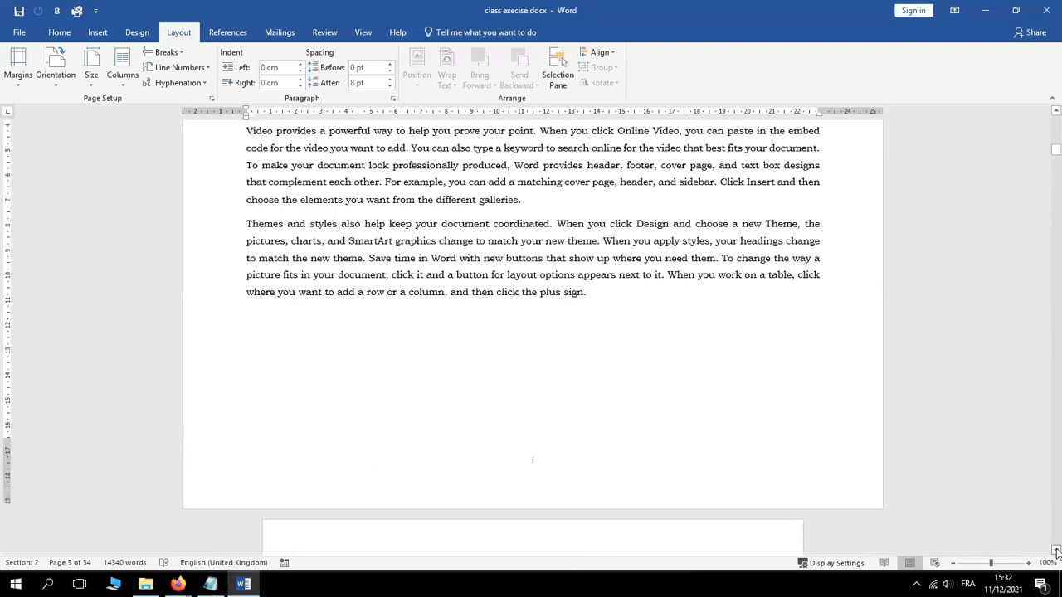
click(1057, 551)
click(1056, 551)
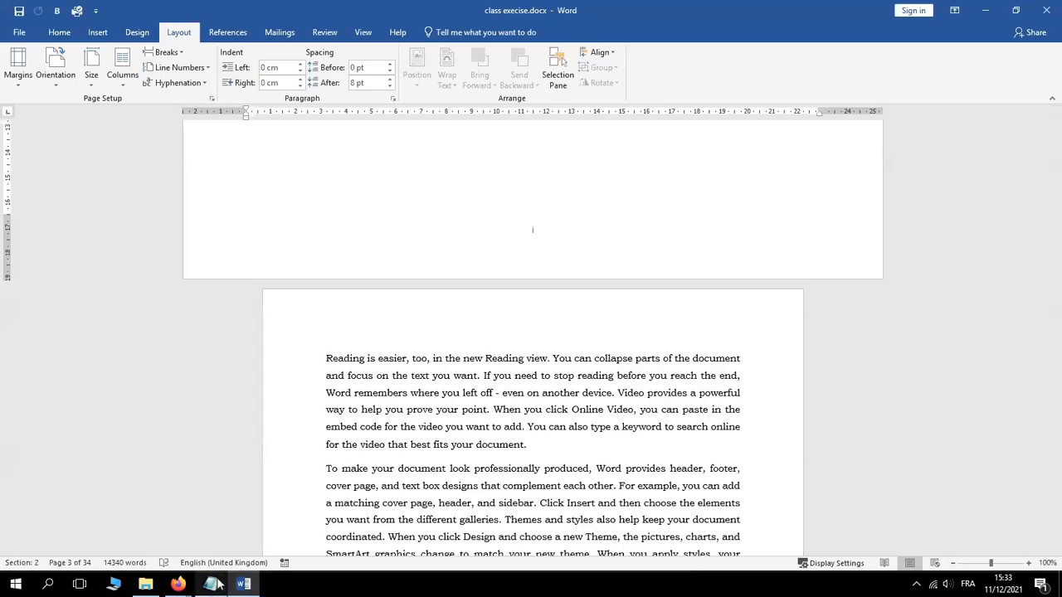
mouse_move(214, 584)
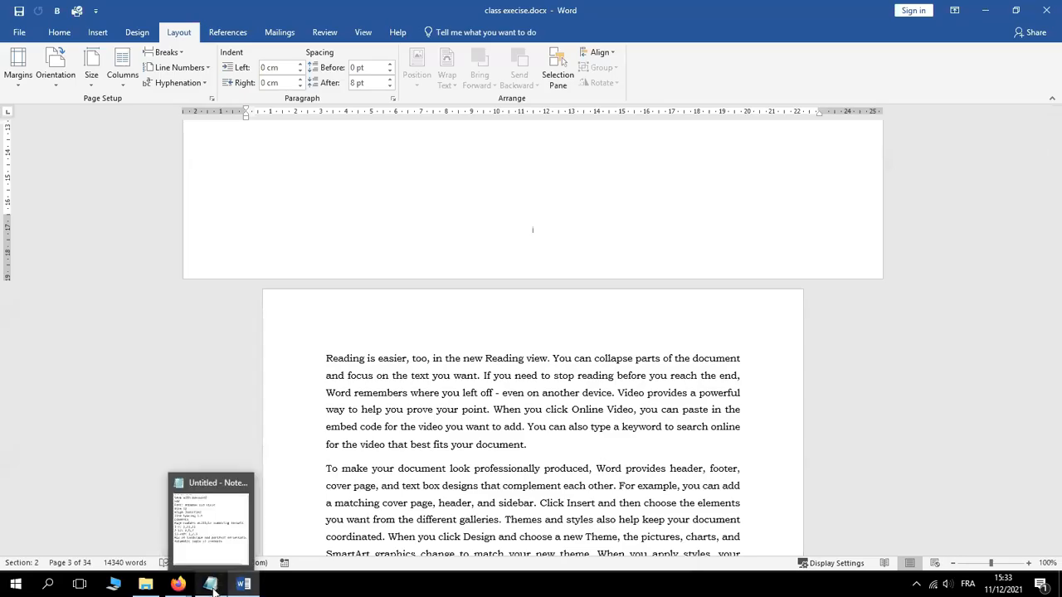
click(219, 529)
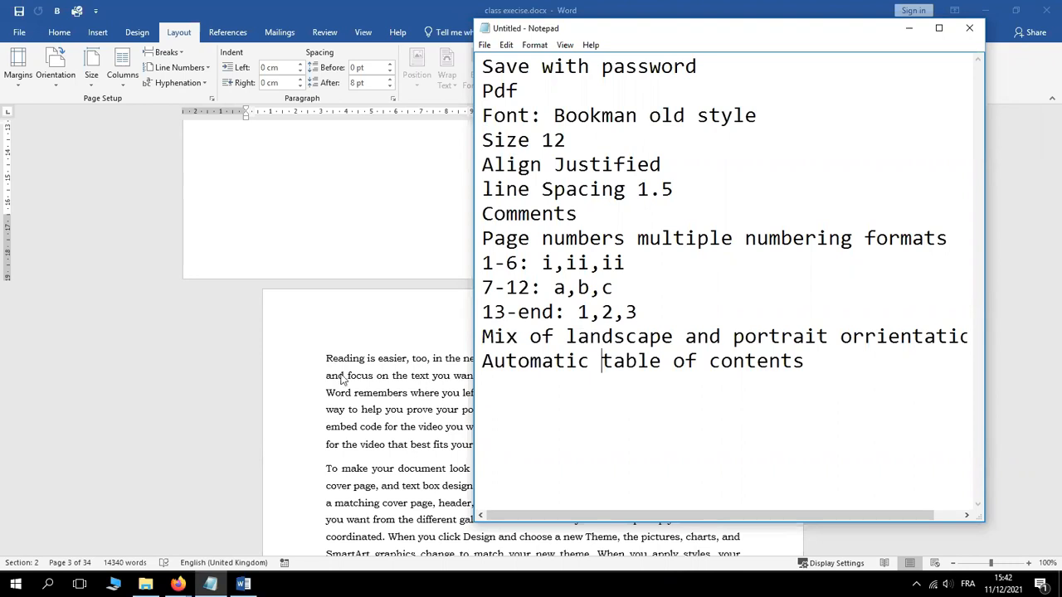
click(381, 380)
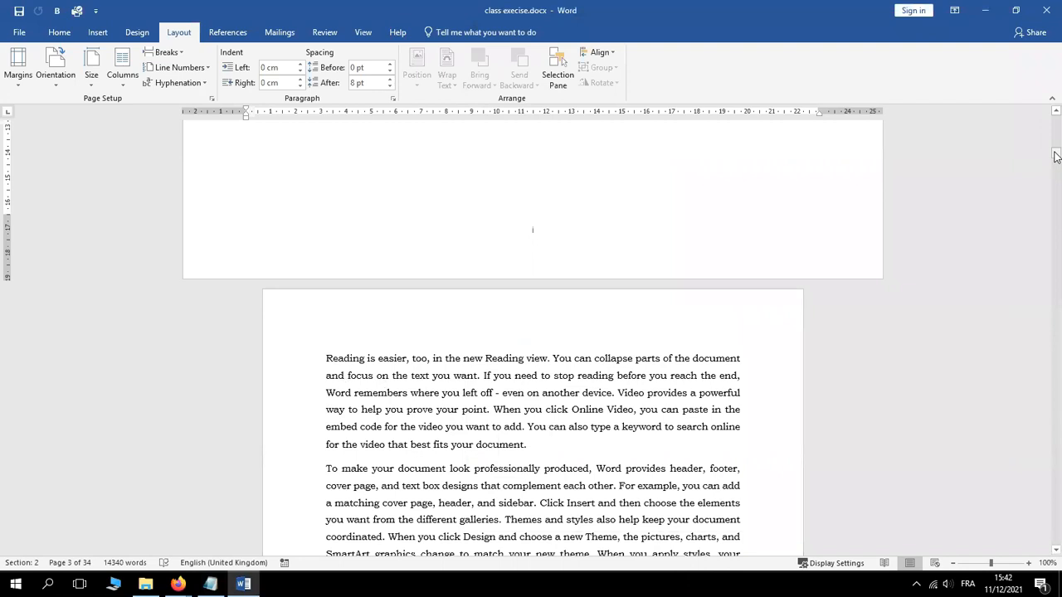
Split off the first sentence ending 'point.' and make it a bold heading
drag(1056, 156, 1057, 117)
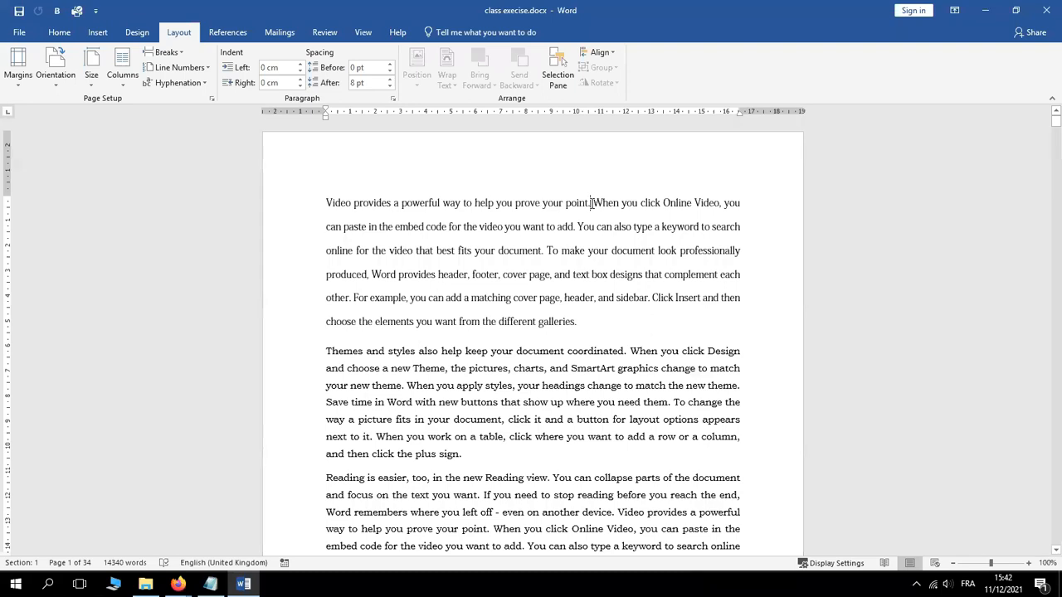
click(592, 203)
key(Return)
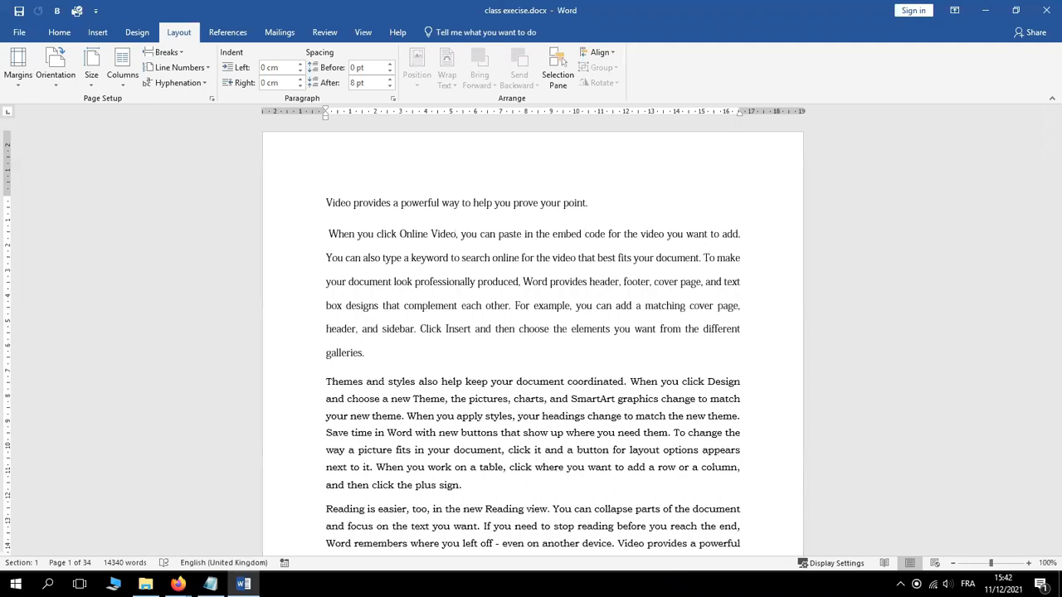
triple_click(512, 205)
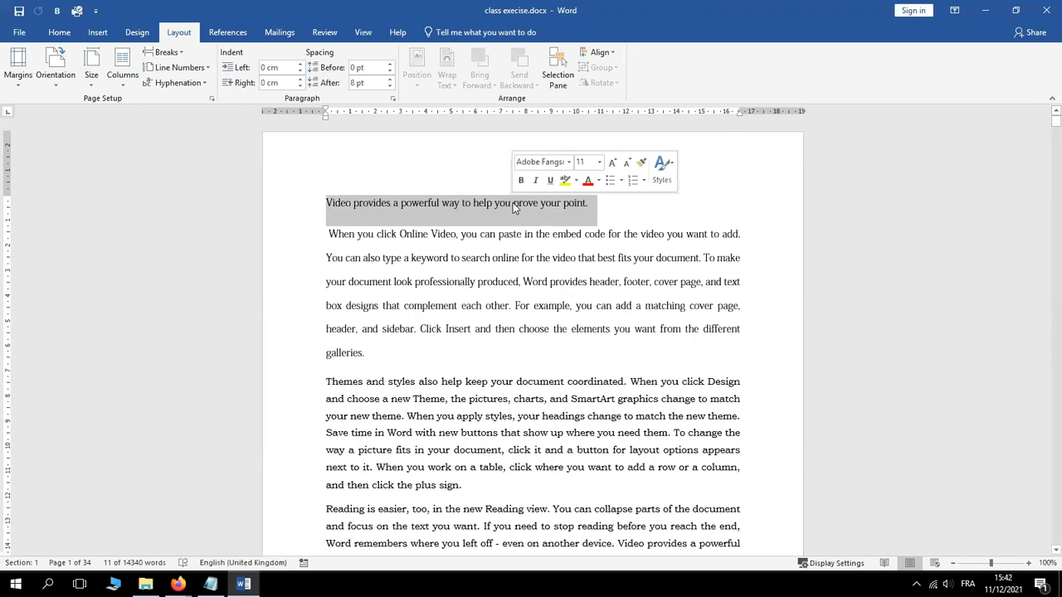
click(522, 181)
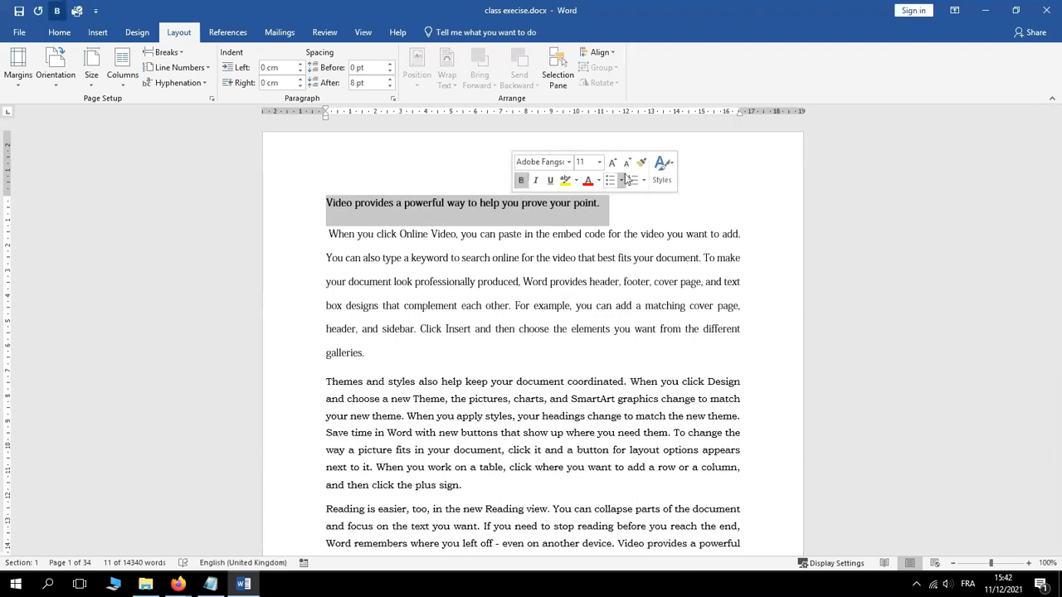
Add a comma after 'produced', split there, and bold the professionally-produced sentence
drag(1058, 123, 1058, 131)
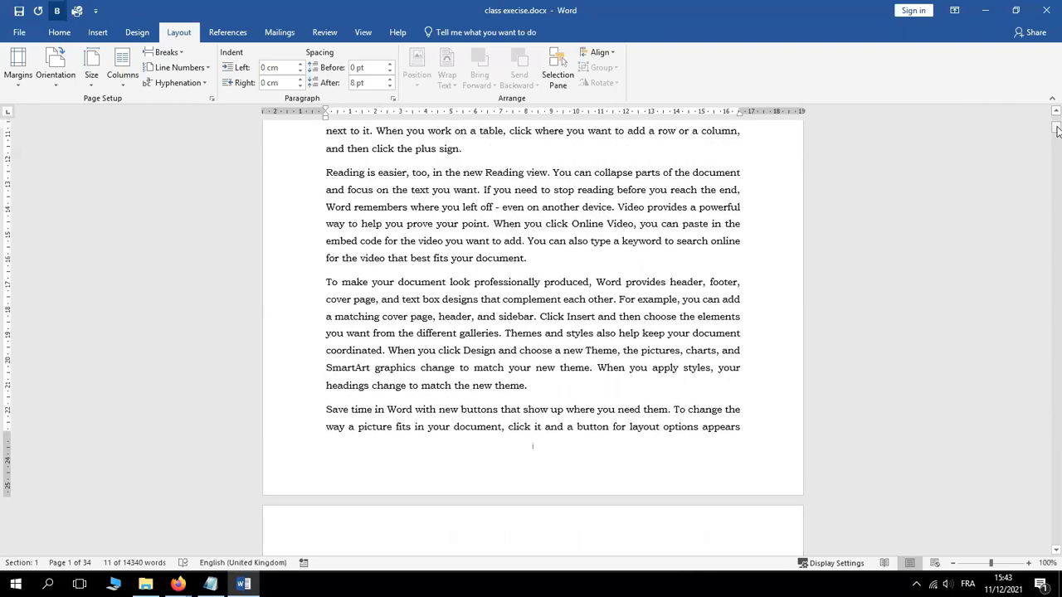
click(591, 282)
text(,)
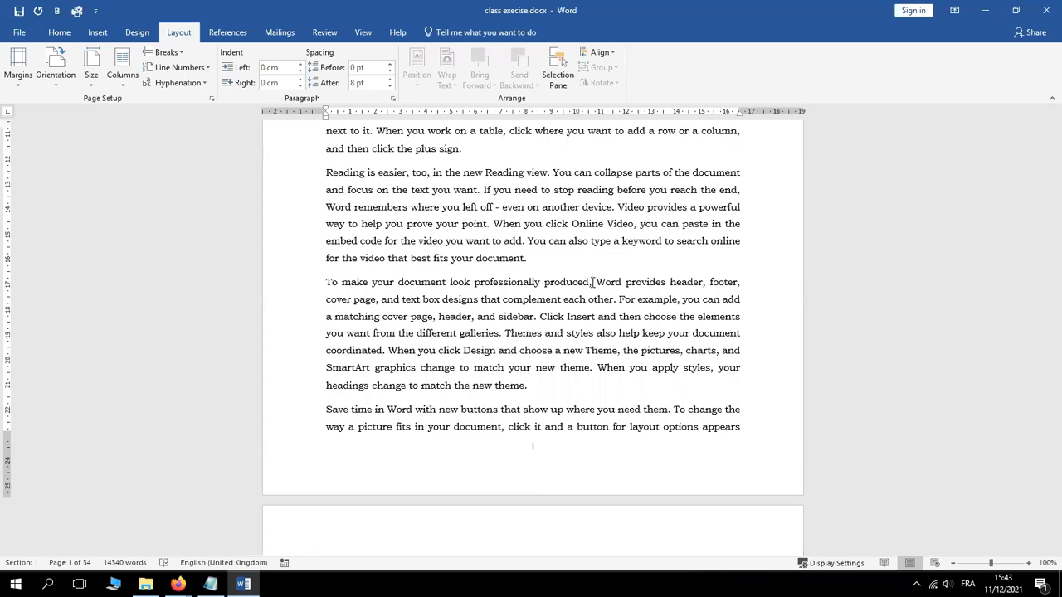
key(Return)
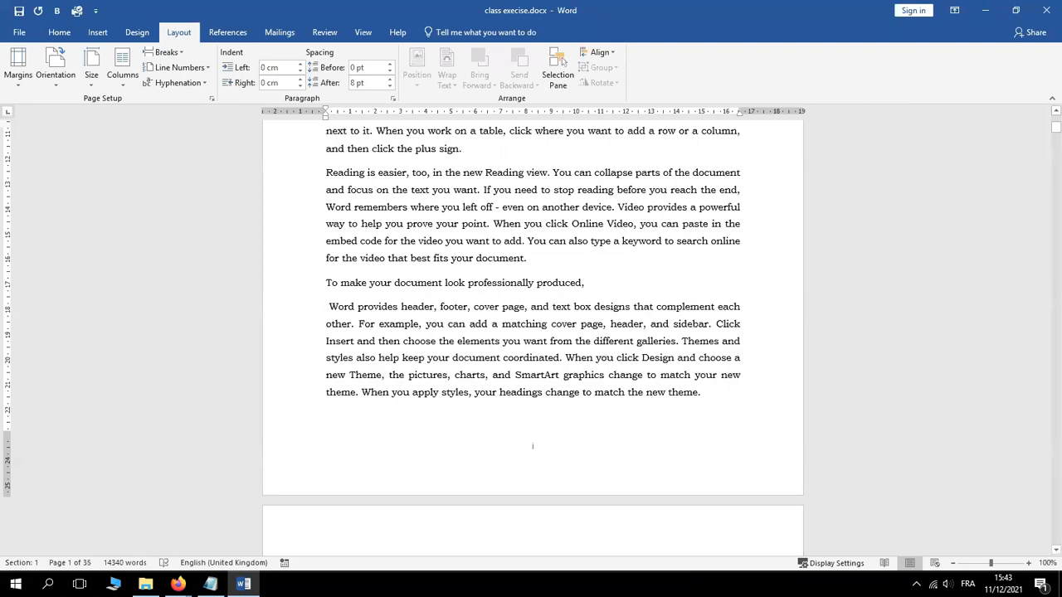
triple_click(537, 283)
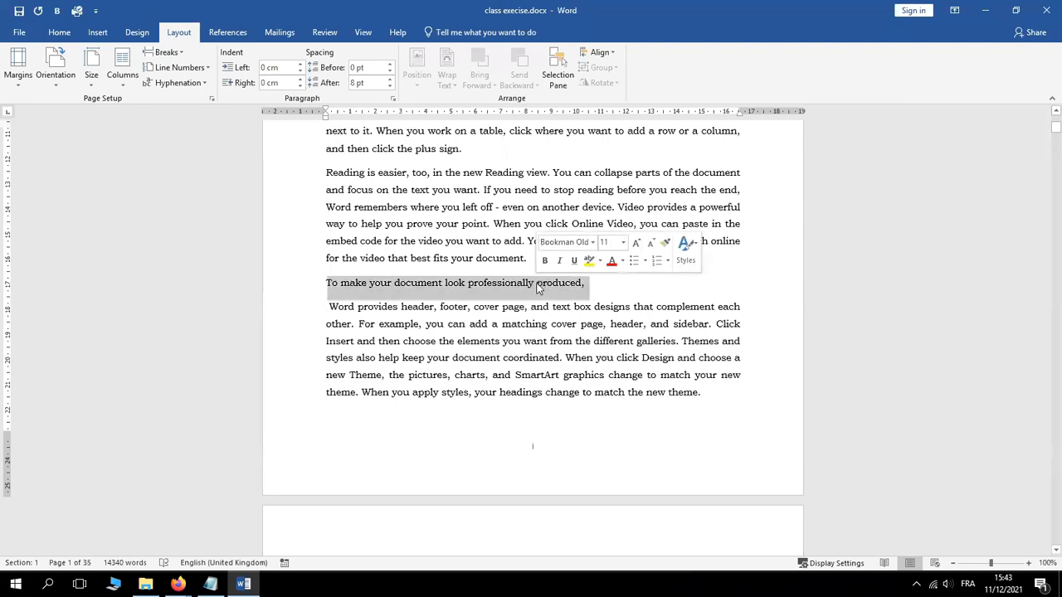
click(545, 261)
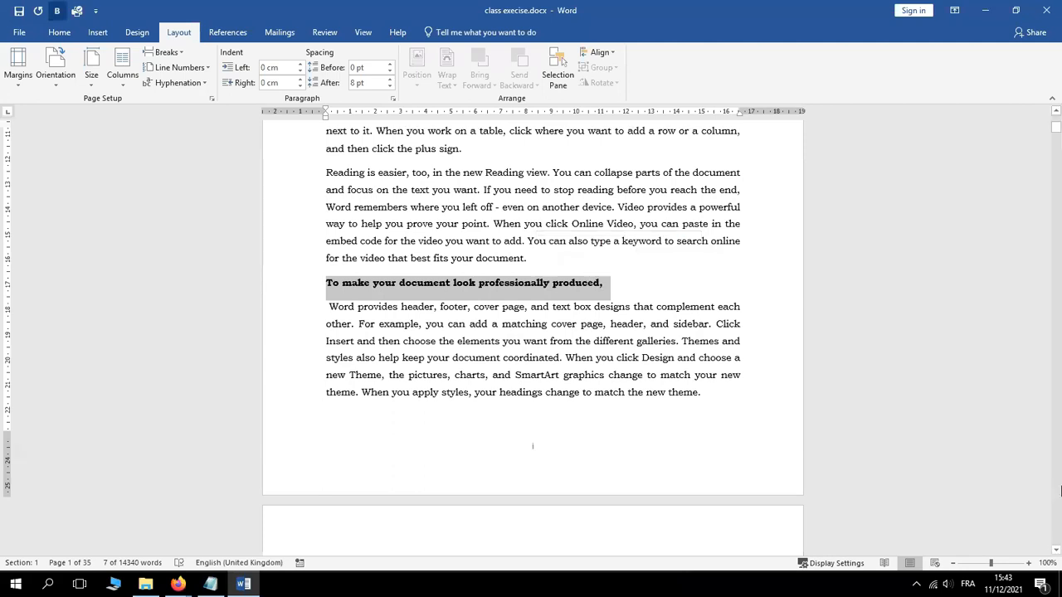
Split the paragraph after 'coordinated.' and bold the themes-and-styles sentence as a heading
click(1056, 550)
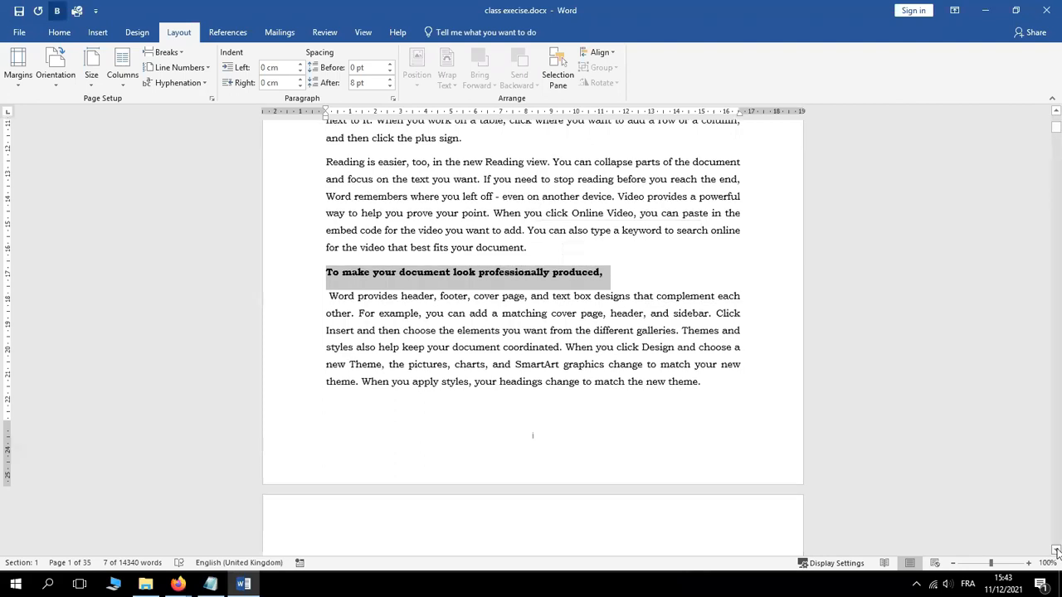
click(1056, 551)
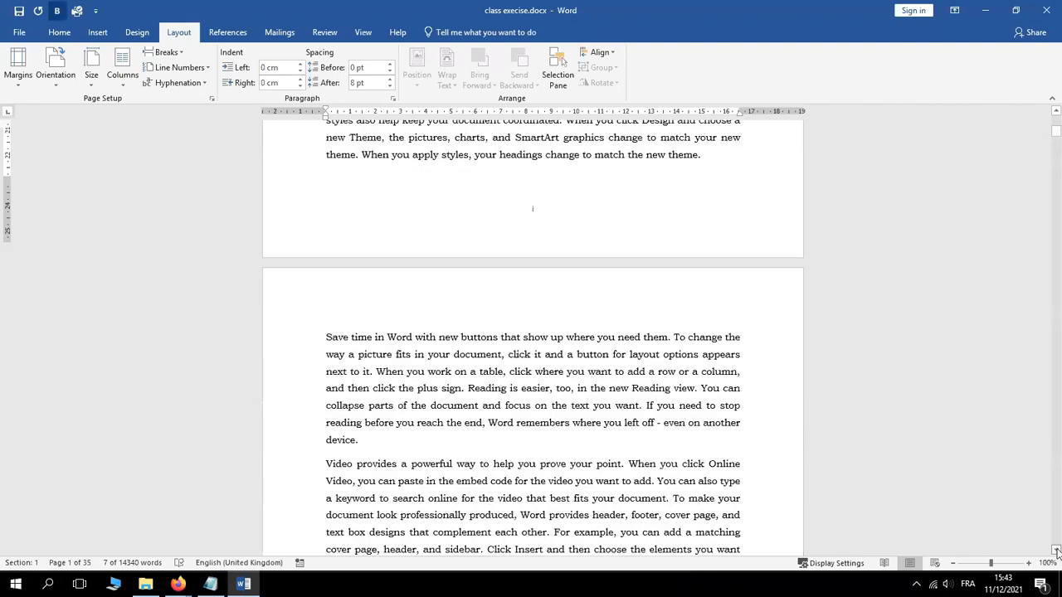
click(1056, 550)
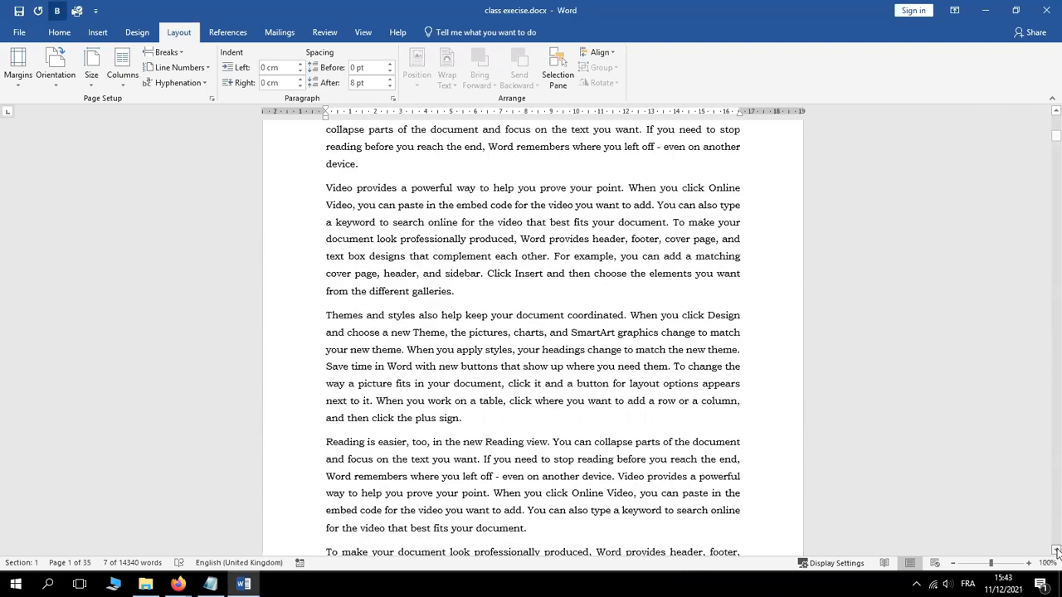
click(1057, 550)
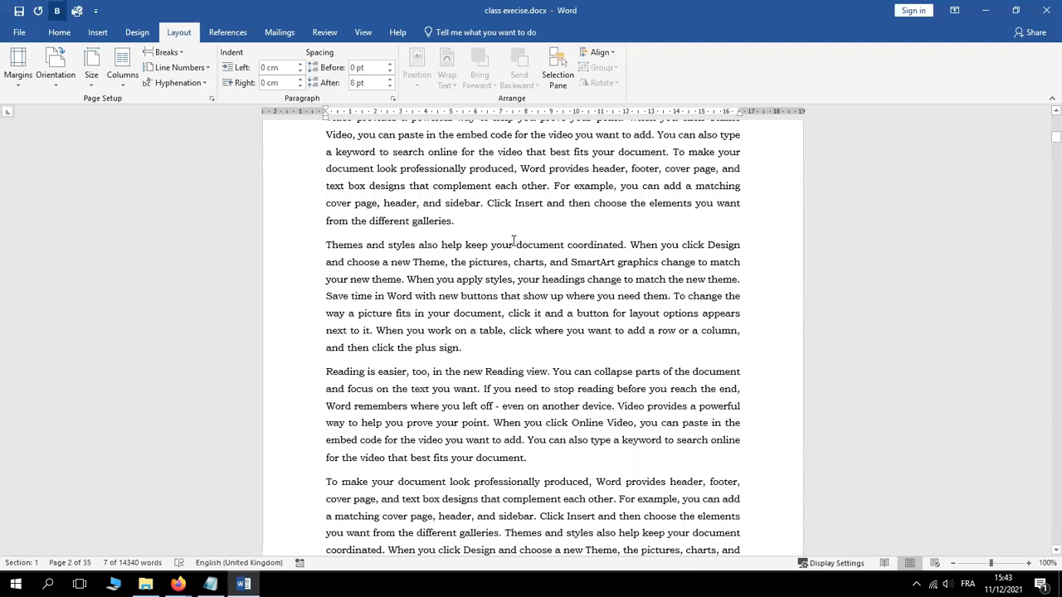
click(630, 245)
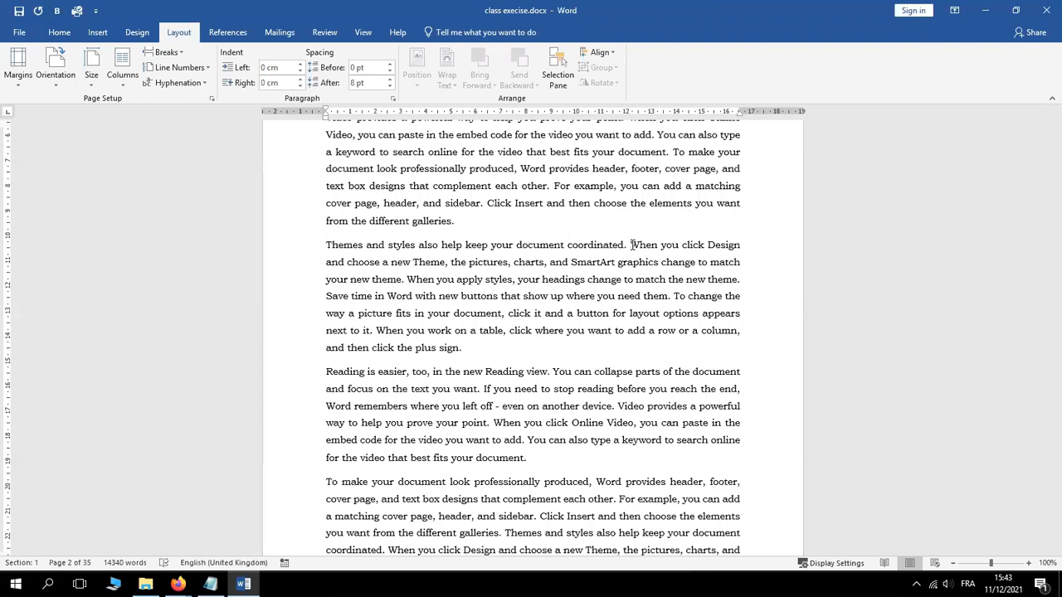
key(Return)
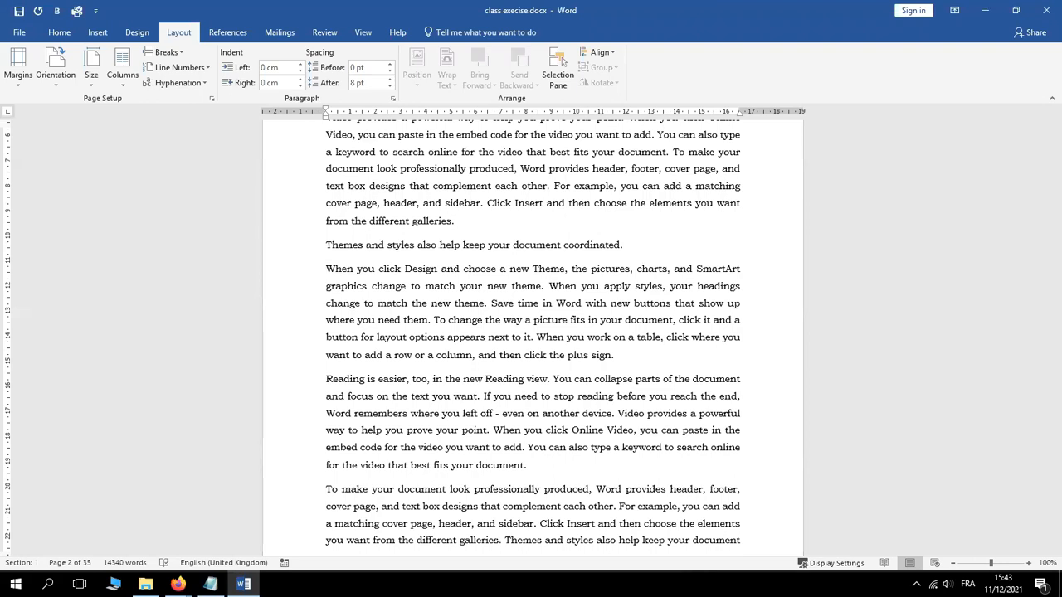
triple_click(548, 234)
triple_click(550, 248)
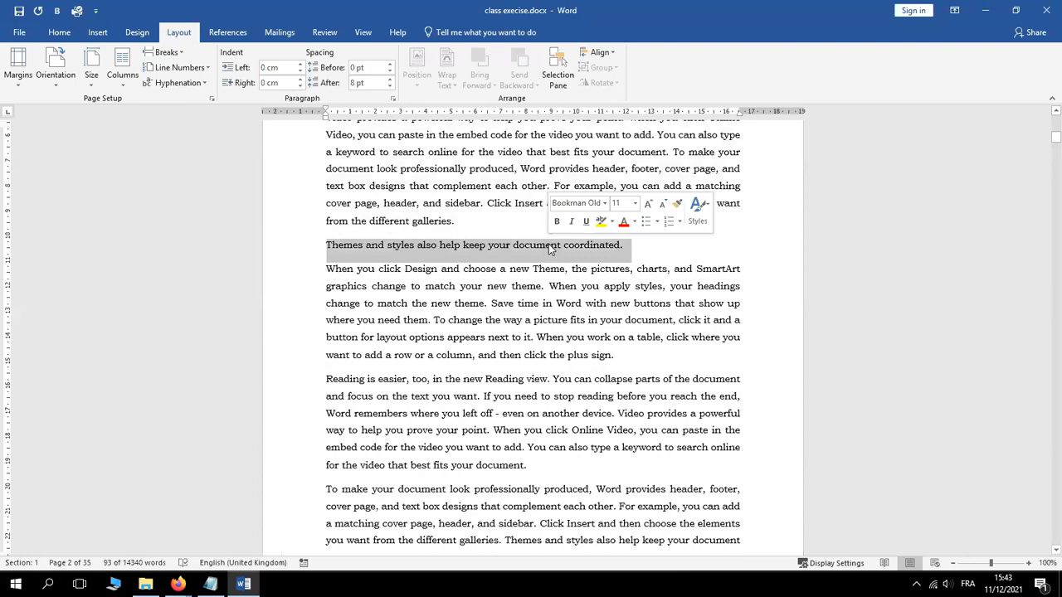
click(556, 221)
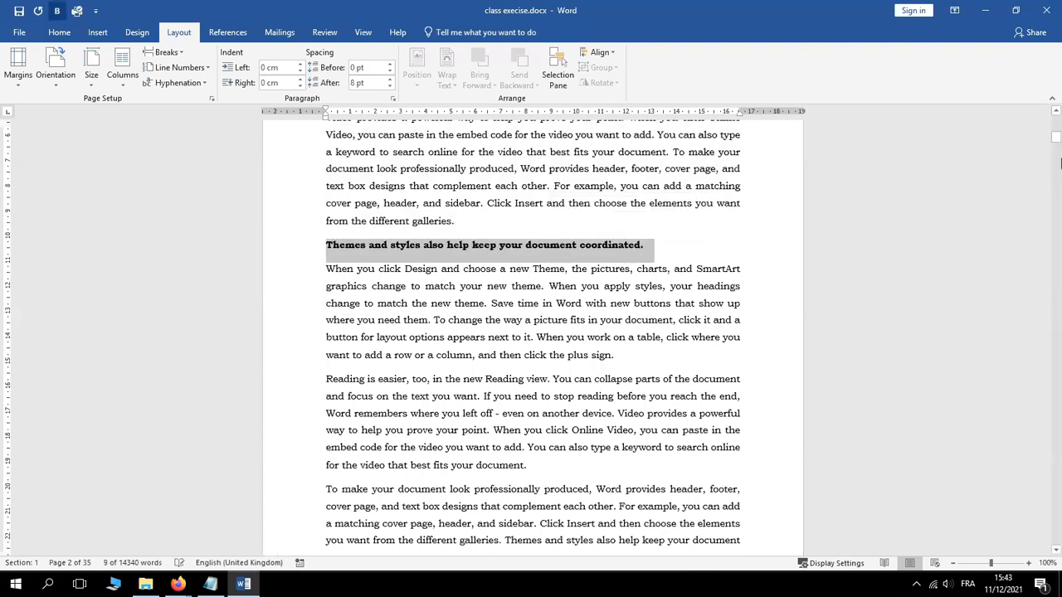
drag(1055, 134, 1057, 159)
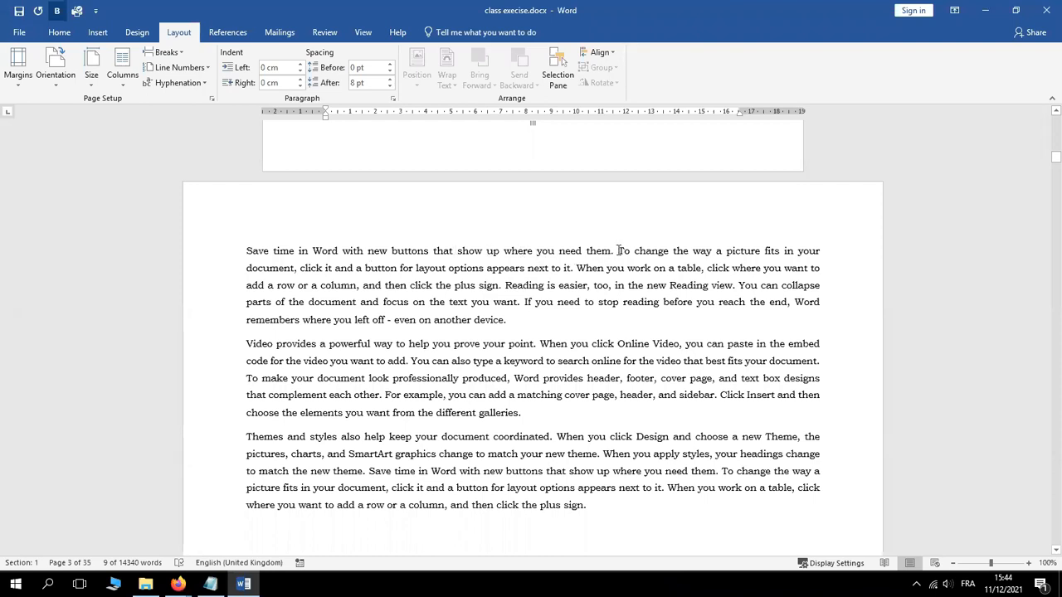
Split the paragraph after 'need them.' and make the 'Save time in Word' line bold
click(620, 250)
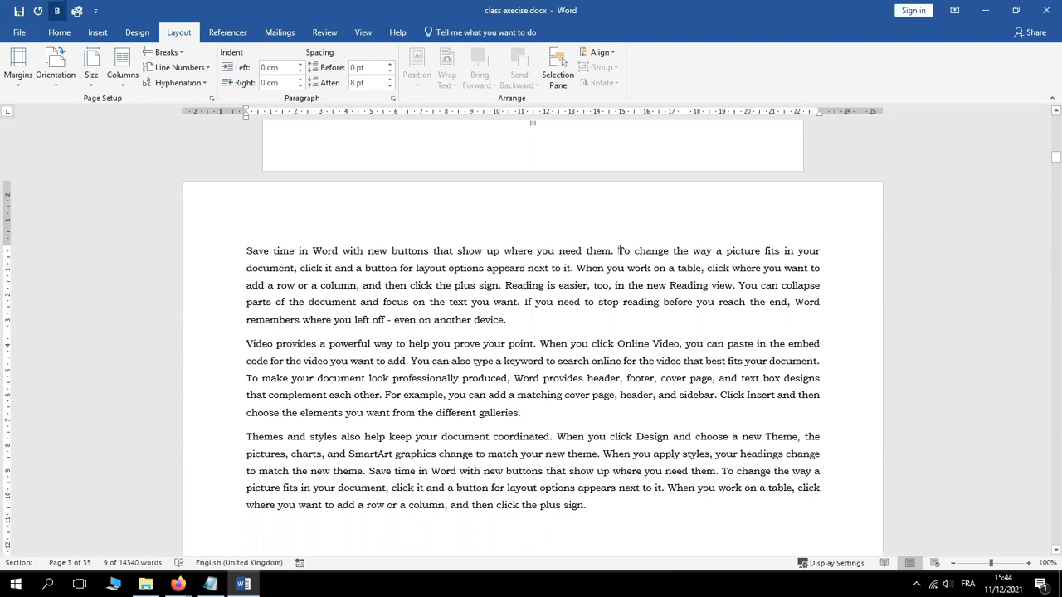
key(Return)
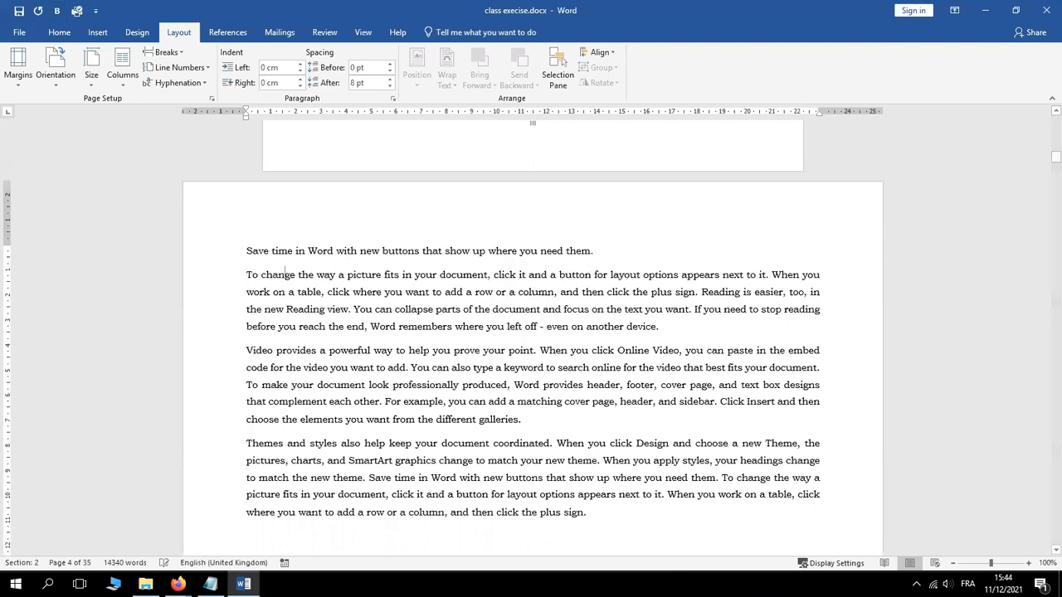
triple_click(561, 251)
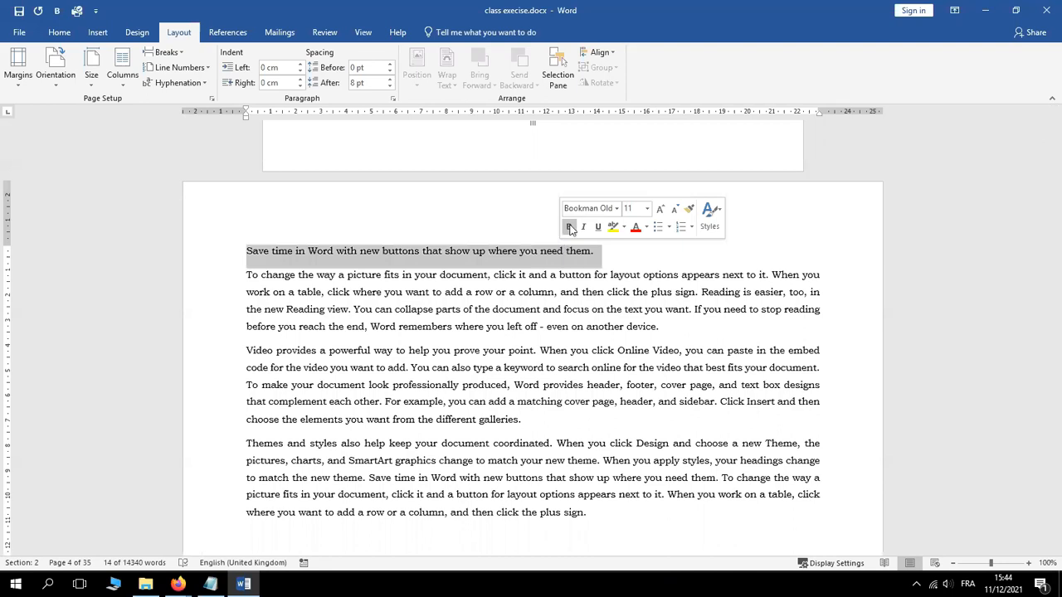
click(569, 228)
click(569, 227)
click(569, 227)
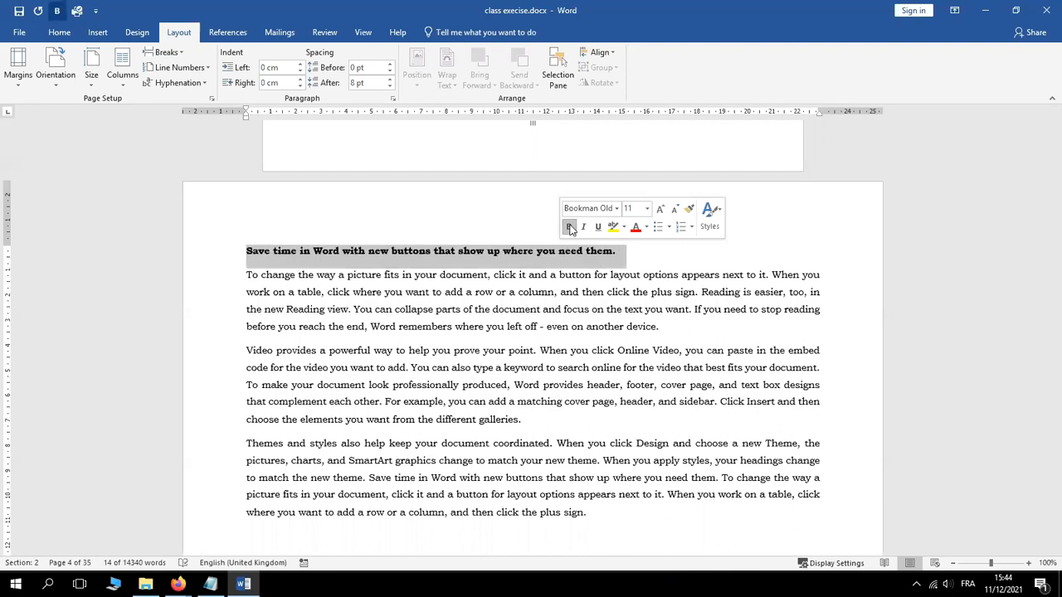
Split after 'coordinated.' and bold 'Themes and styles also help keep your document coordinated.'
click(556, 443)
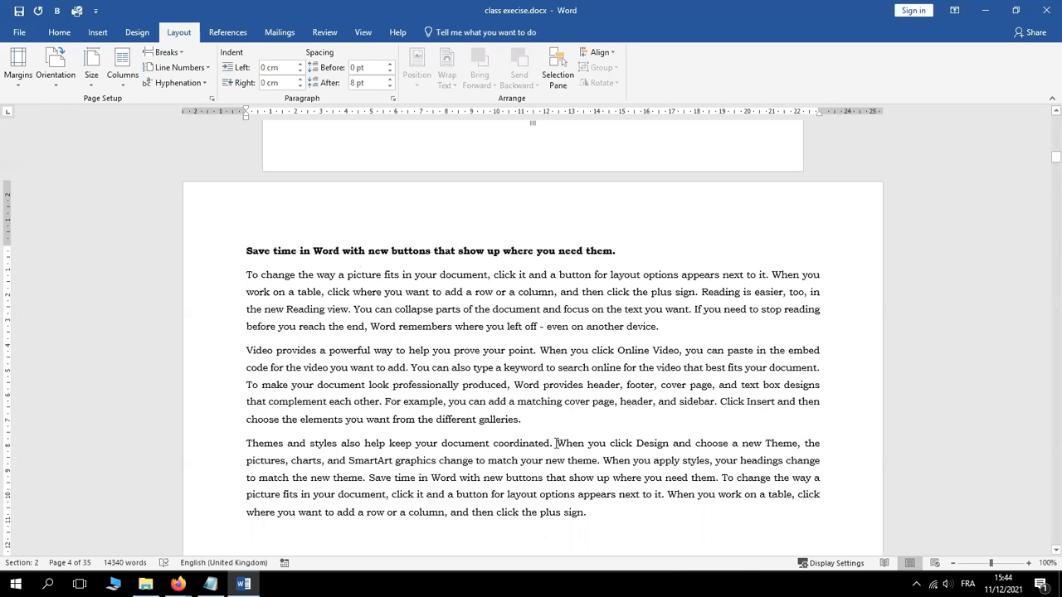
key(Return)
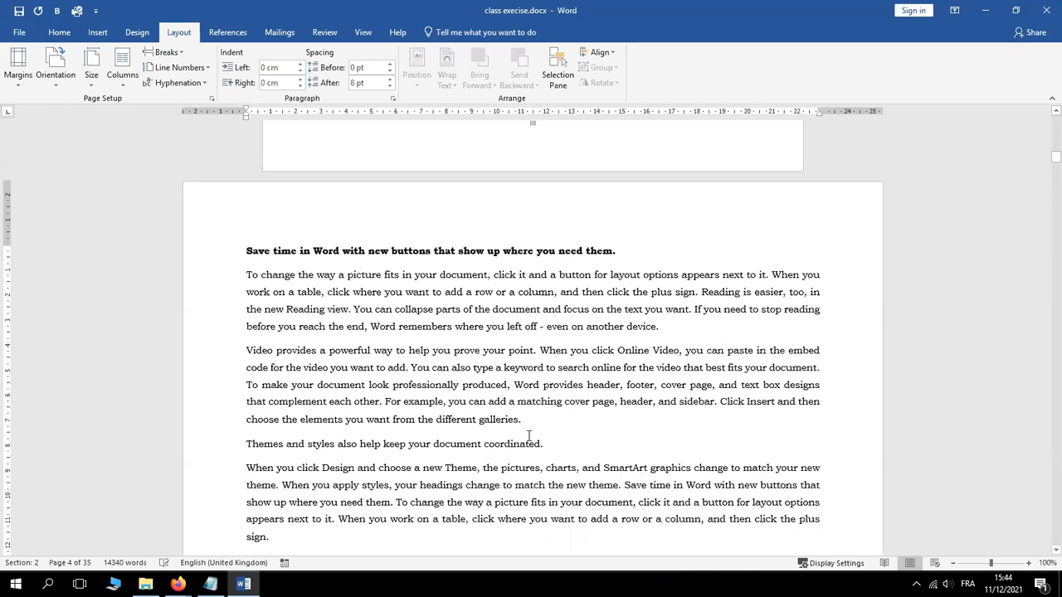
triple_click(514, 445)
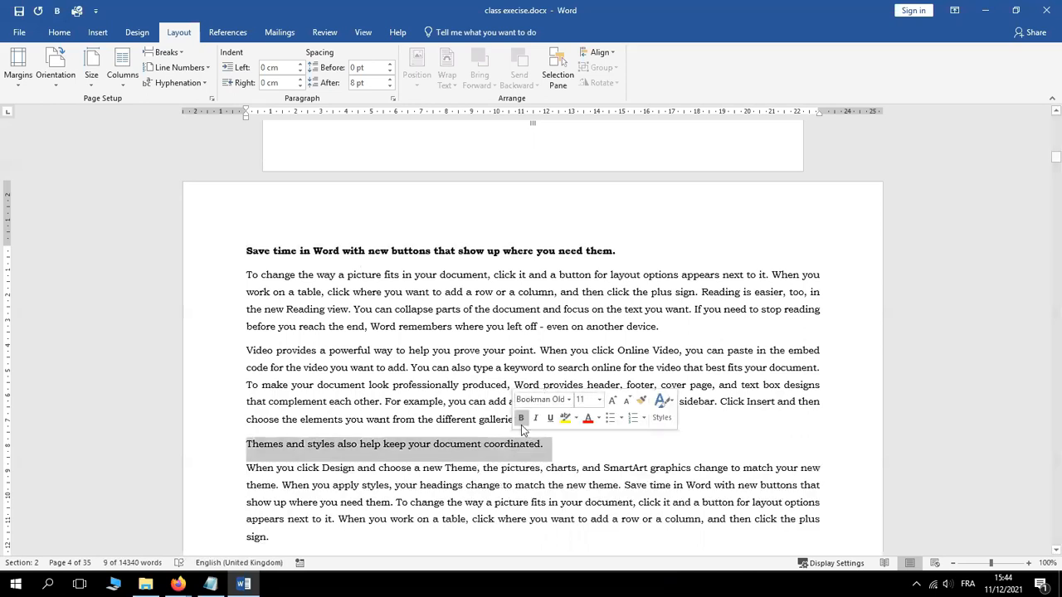
click(521, 418)
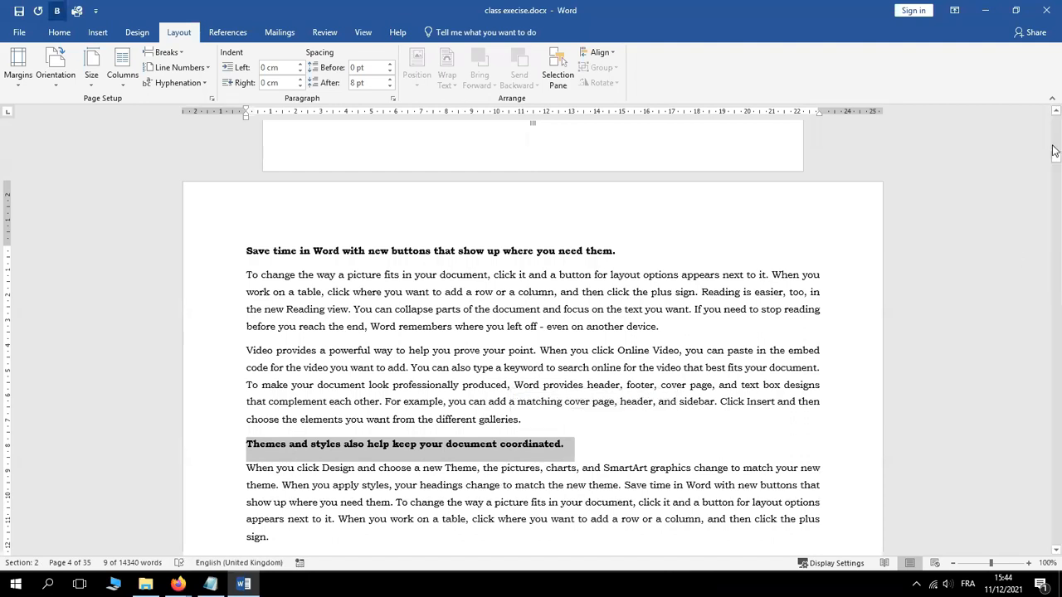
drag(1057, 158, 1057, 169)
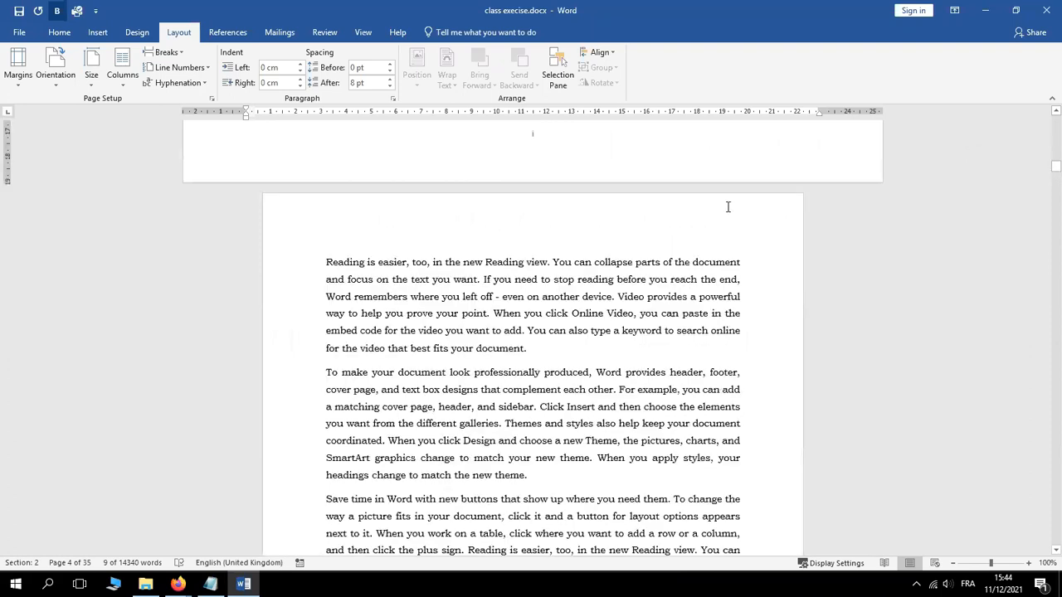
Split off the 'Reading is easier' sentence after 'Reading view.' and make it bold
click(553, 262)
key(Return)
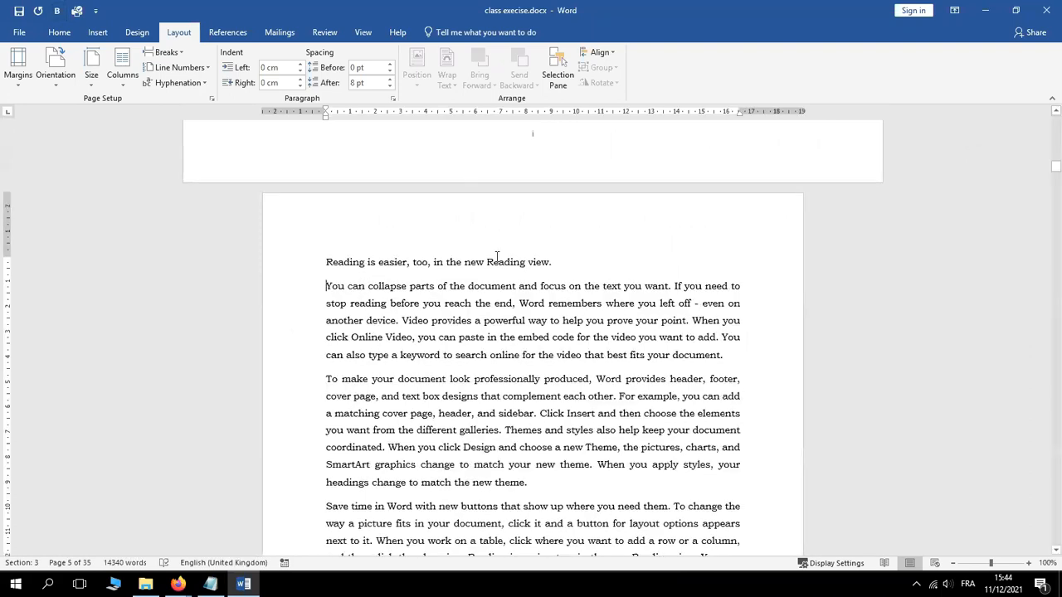
triple_click(493, 262)
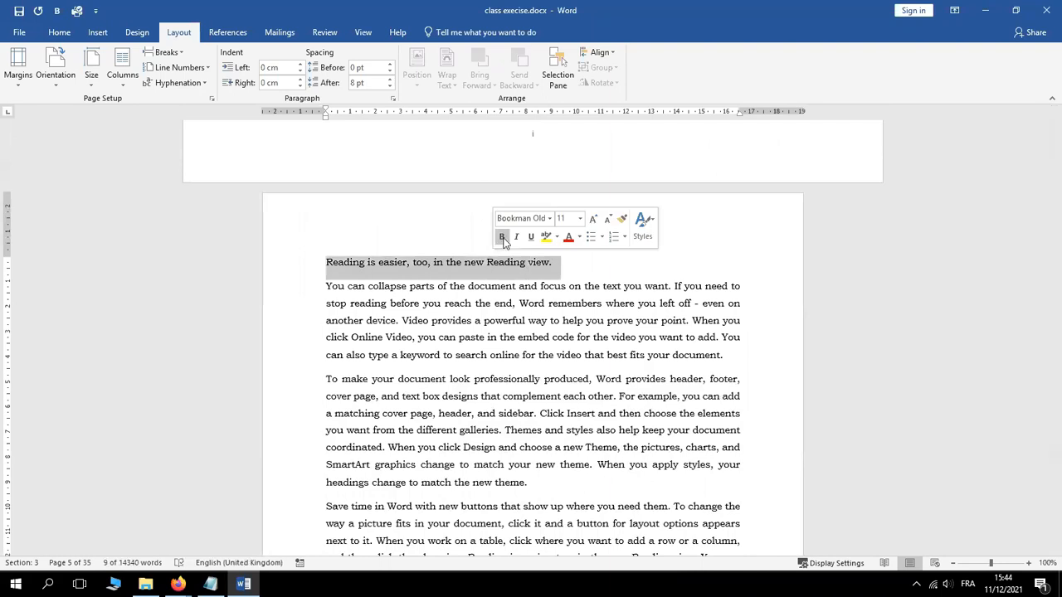
click(501, 236)
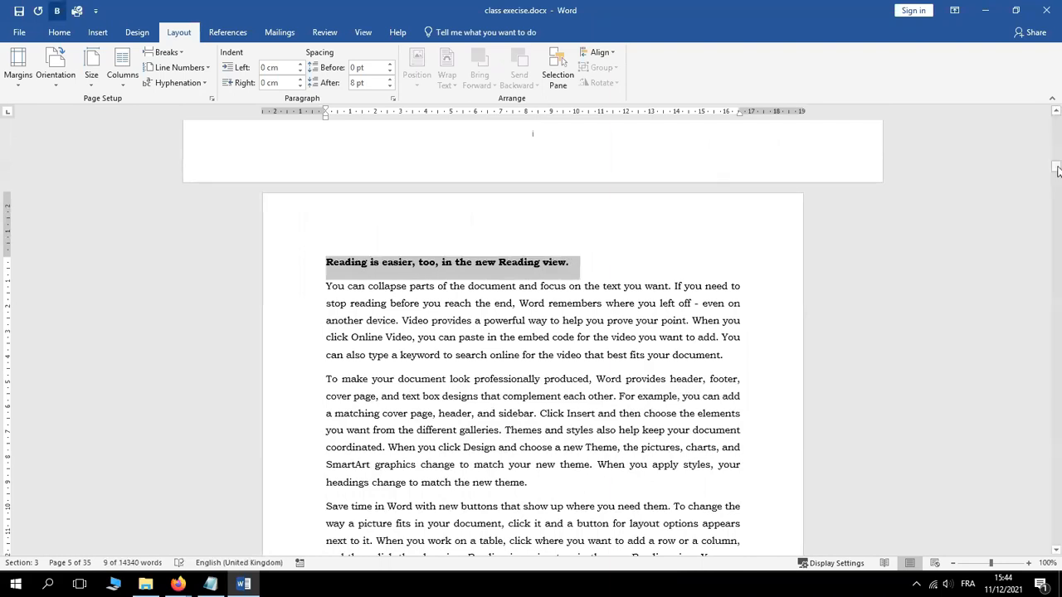
Split the paragraph after 'produced,' and bold the professionally-produced sentence
drag(1057, 169, 1056, 184)
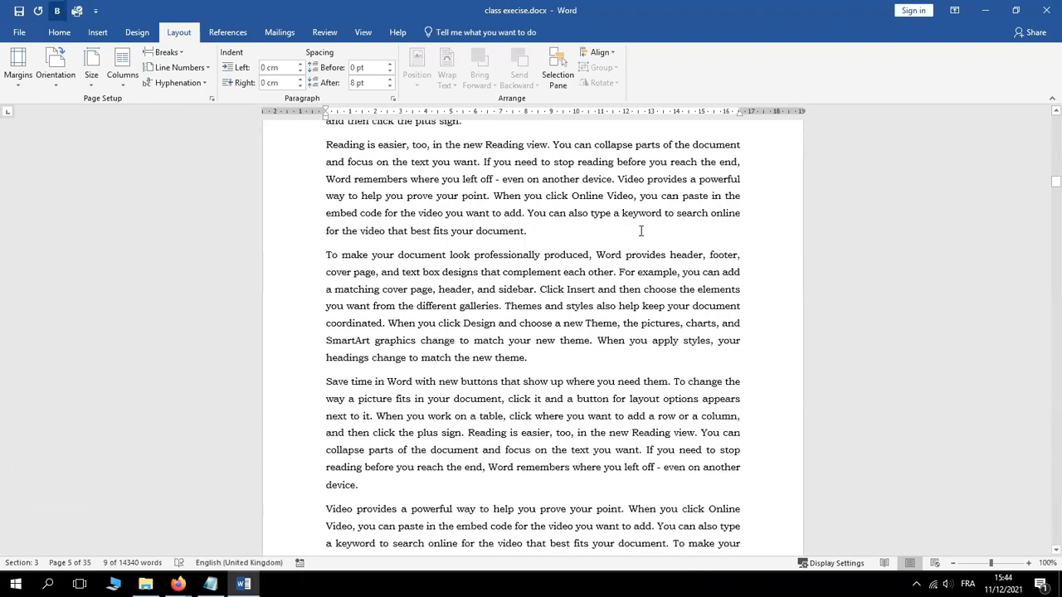
click(610, 249)
key(Return)
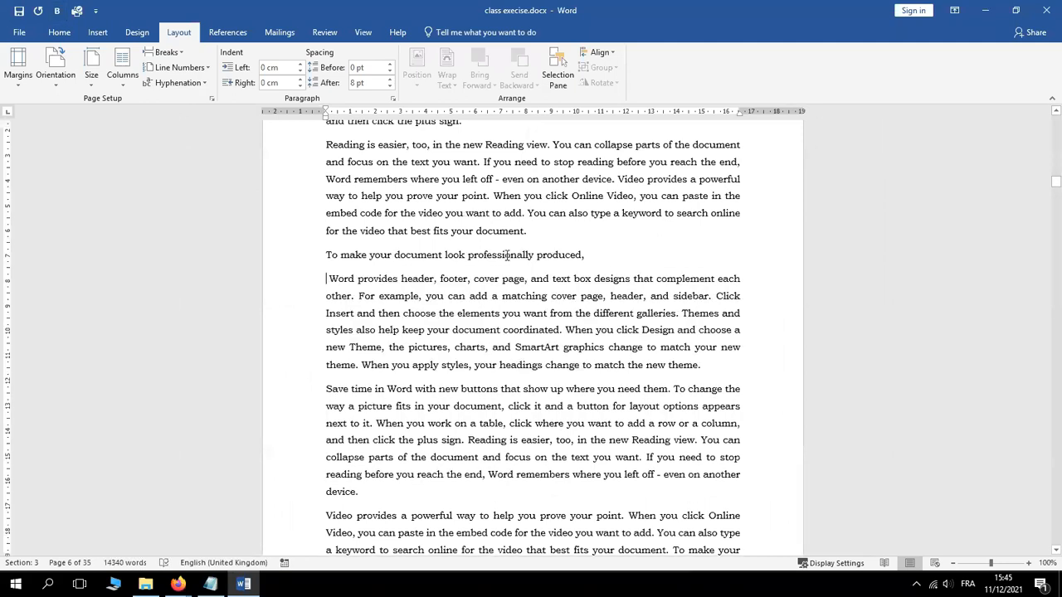
triple_click(507, 254)
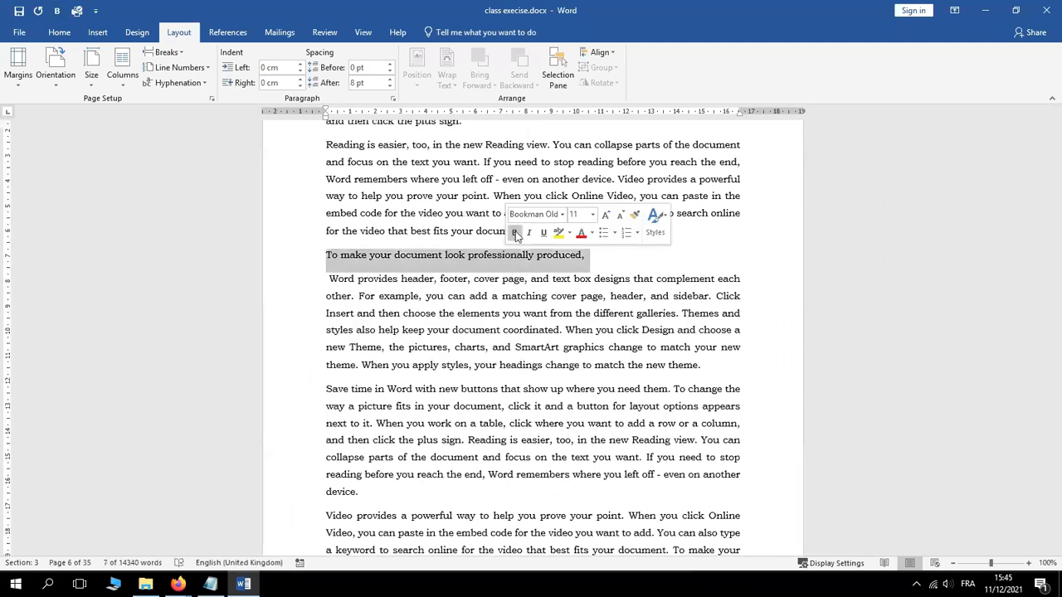
click(514, 232)
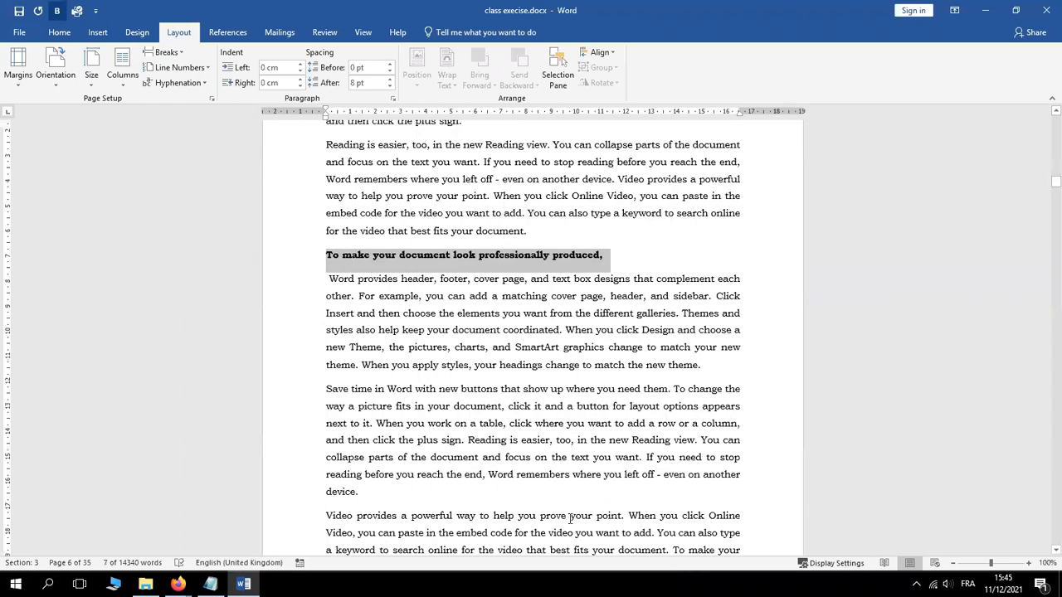
Split after 'point.' and bold the 'Video provides a powerful way' line
click(625, 514)
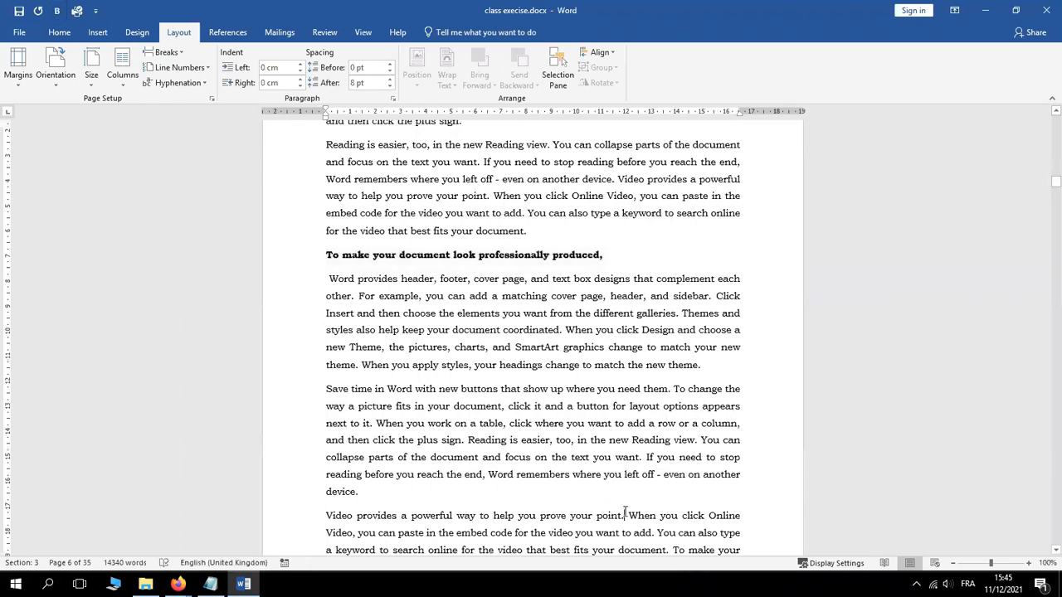
key(Return)
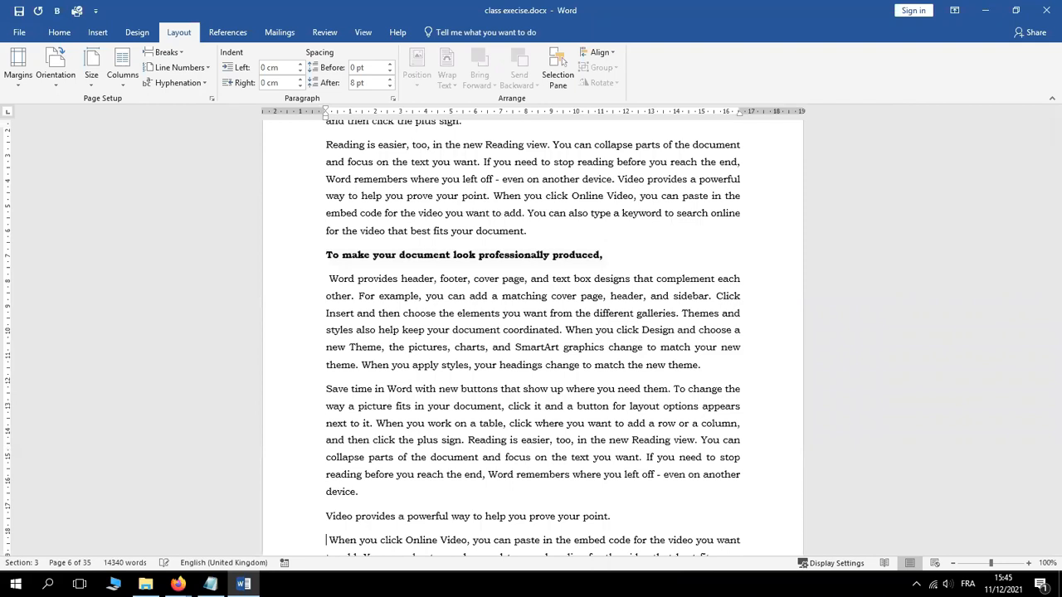
double_click(565, 517)
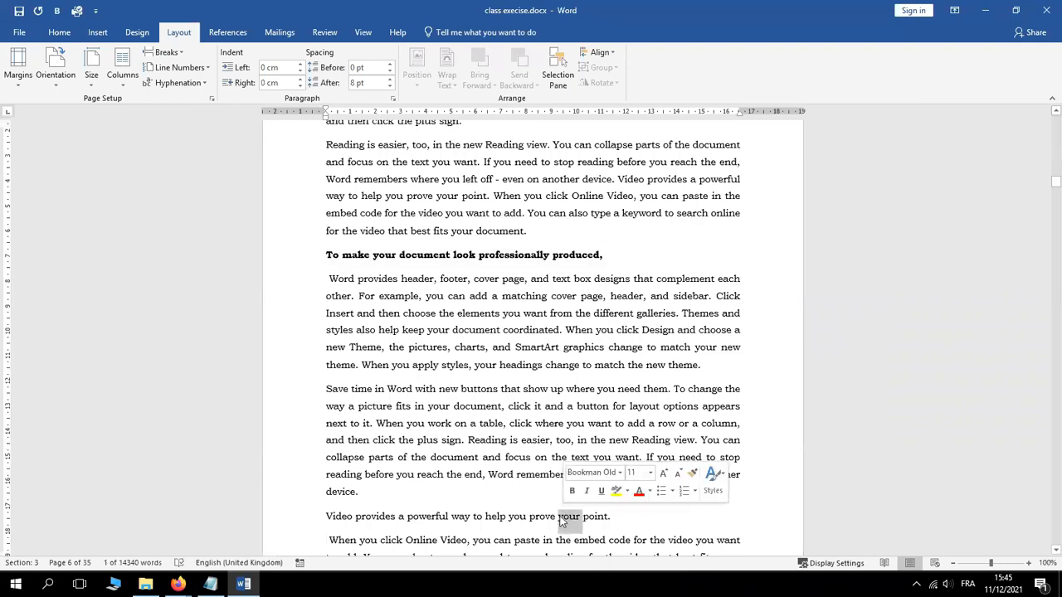
triple_click(564, 517)
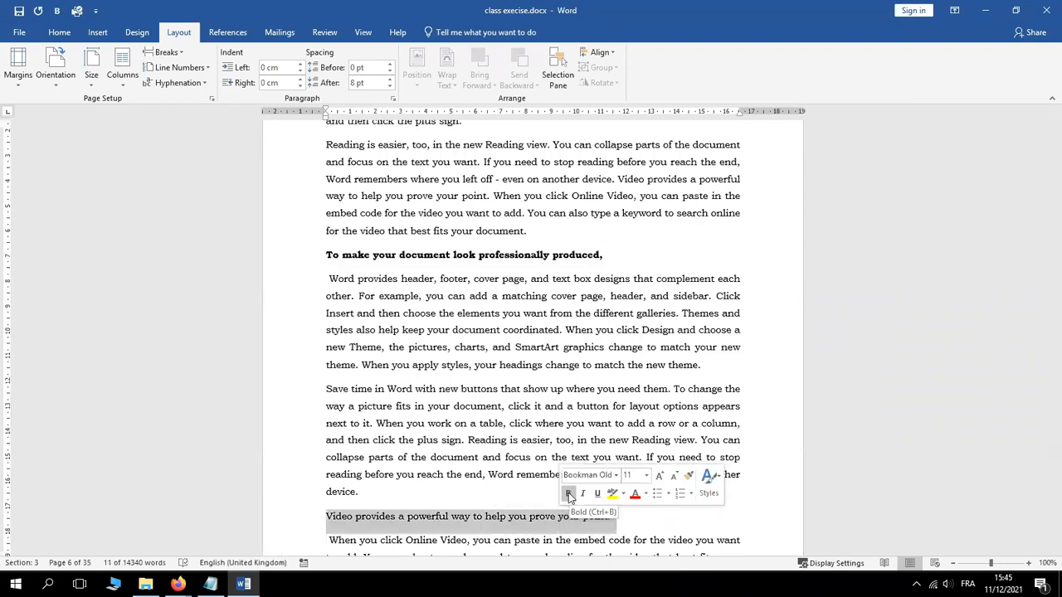
click(569, 494)
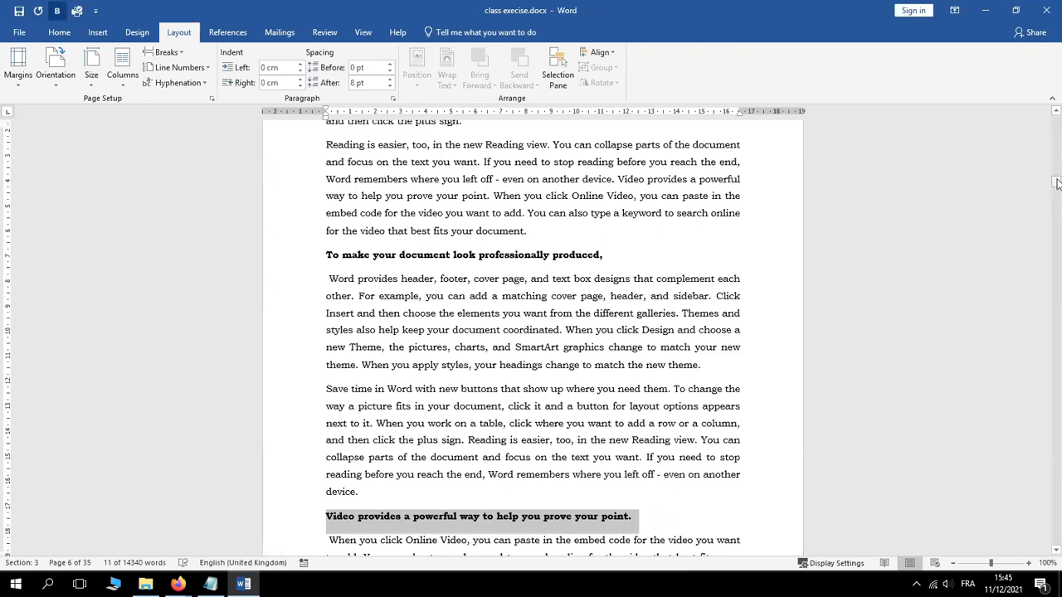
On page 9, split after 'point' and bold another 'Video provides' heading line
drag(1057, 183, 1057, 191)
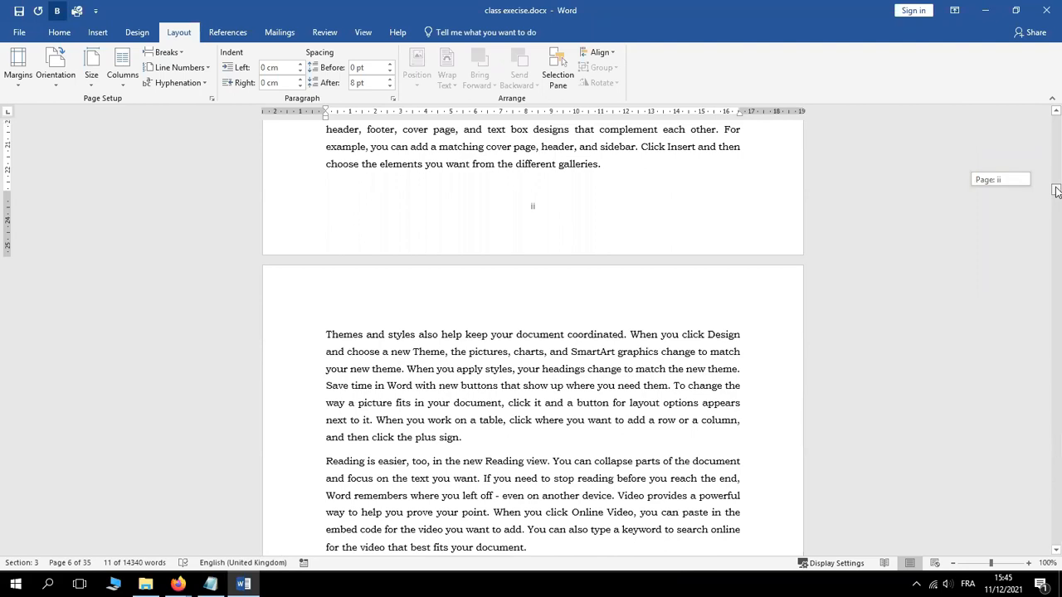
drag(1057, 191, 1055, 223)
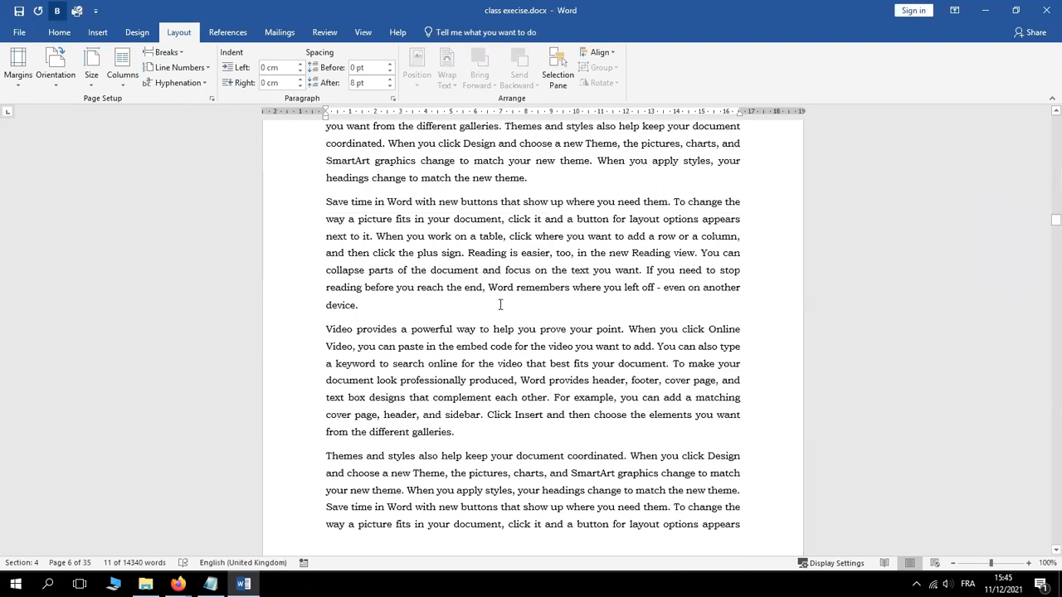
click(622, 330)
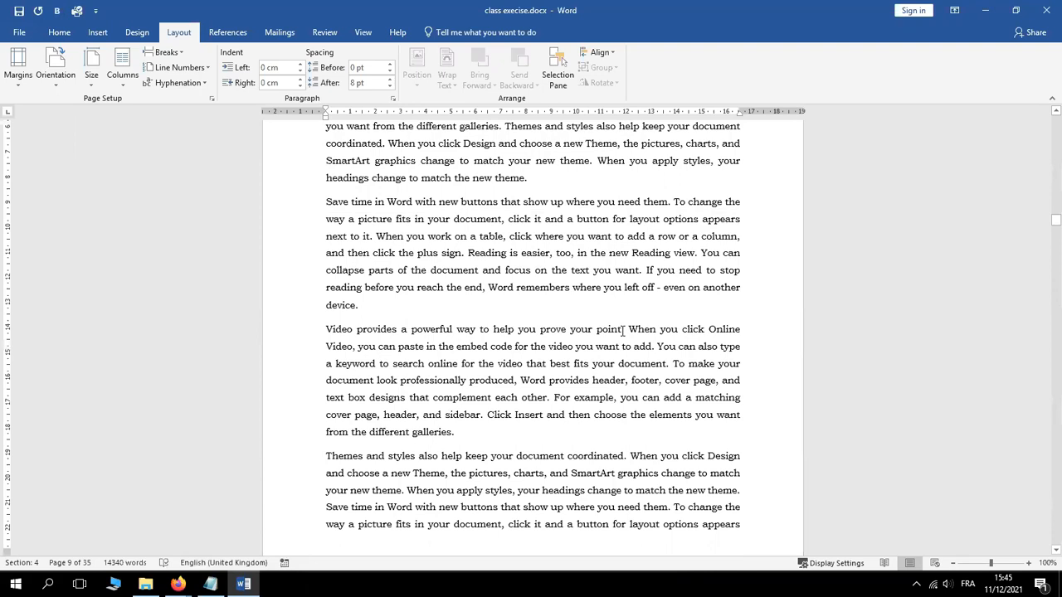
key(Return)
triple_click(622, 330)
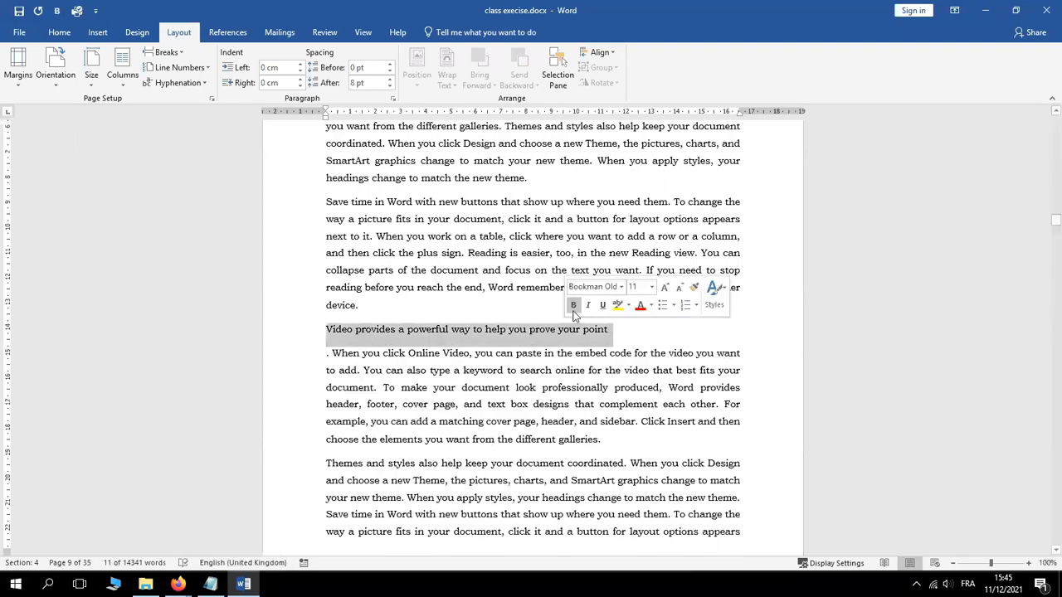
click(573, 306)
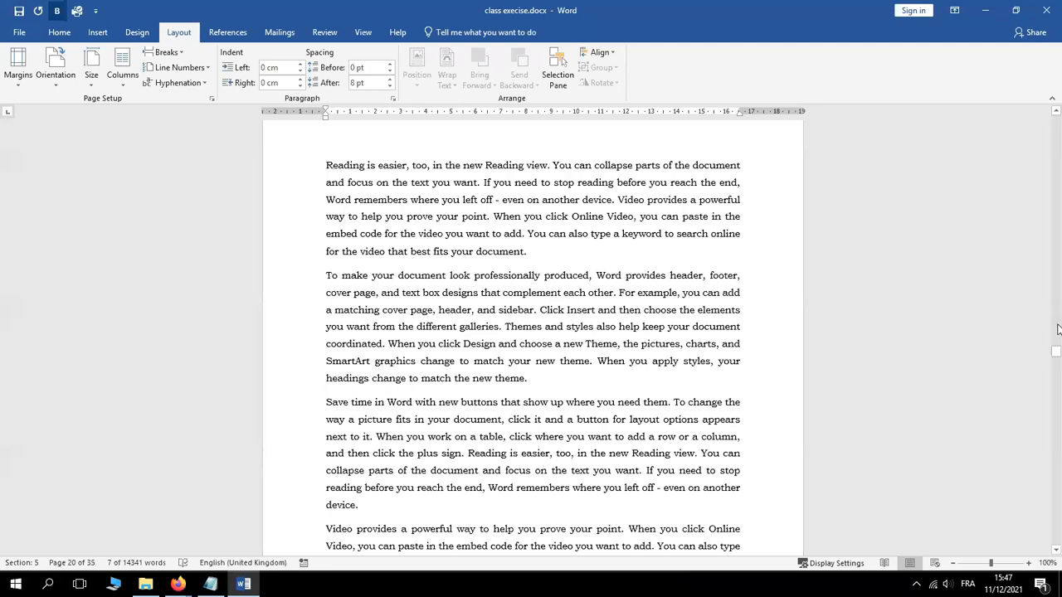
drag(1058, 355, 1056, 303)
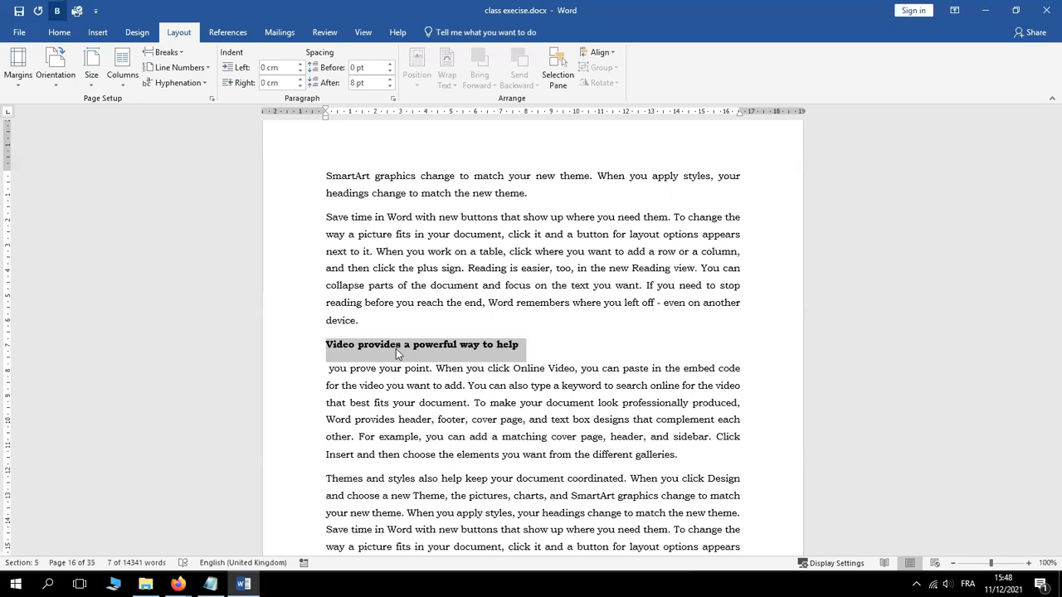
Add the selected 'Video provides a powerful way to help' heading to the table of contents at Level 3
click(230, 35)
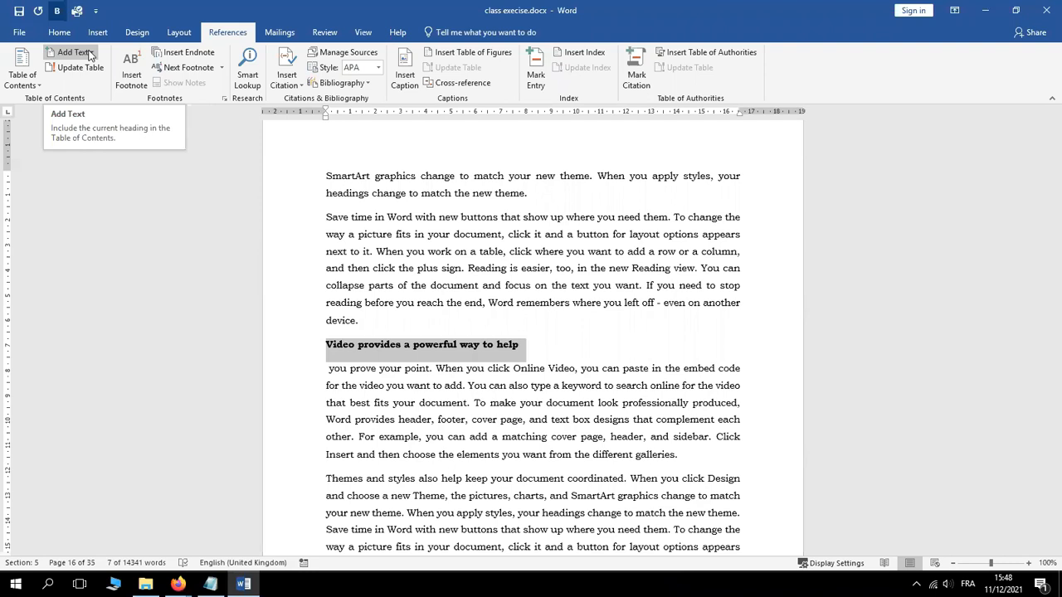
click(89, 56)
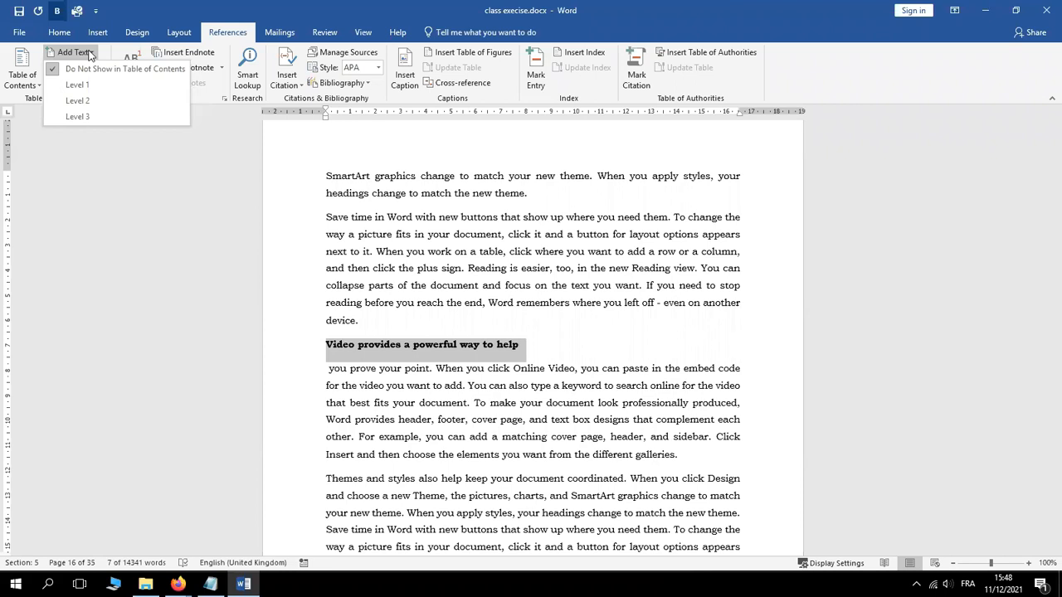
click(76, 118)
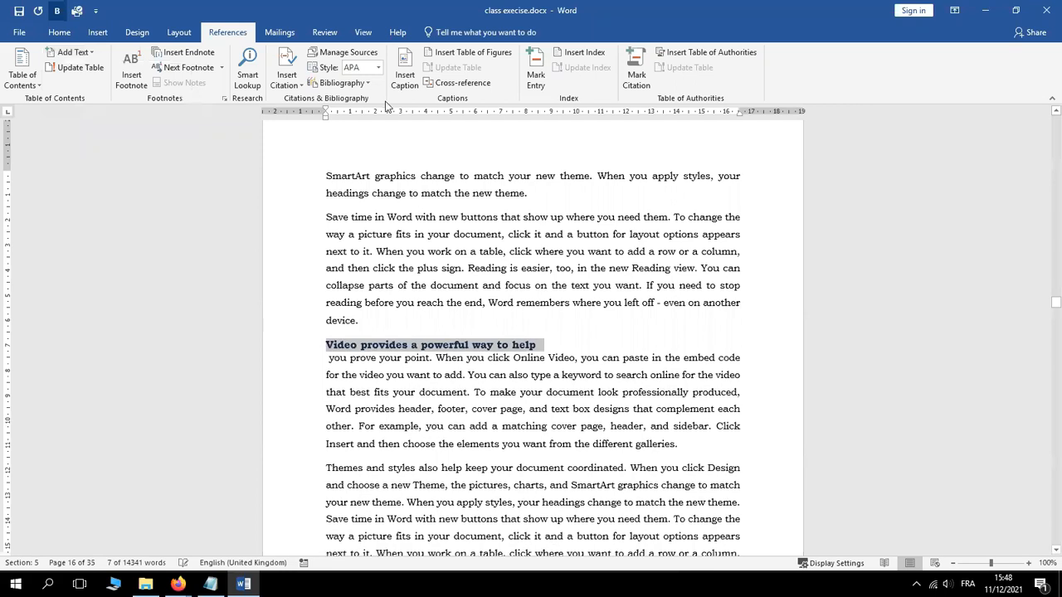
click(1056, 112)
click(1056, 112)
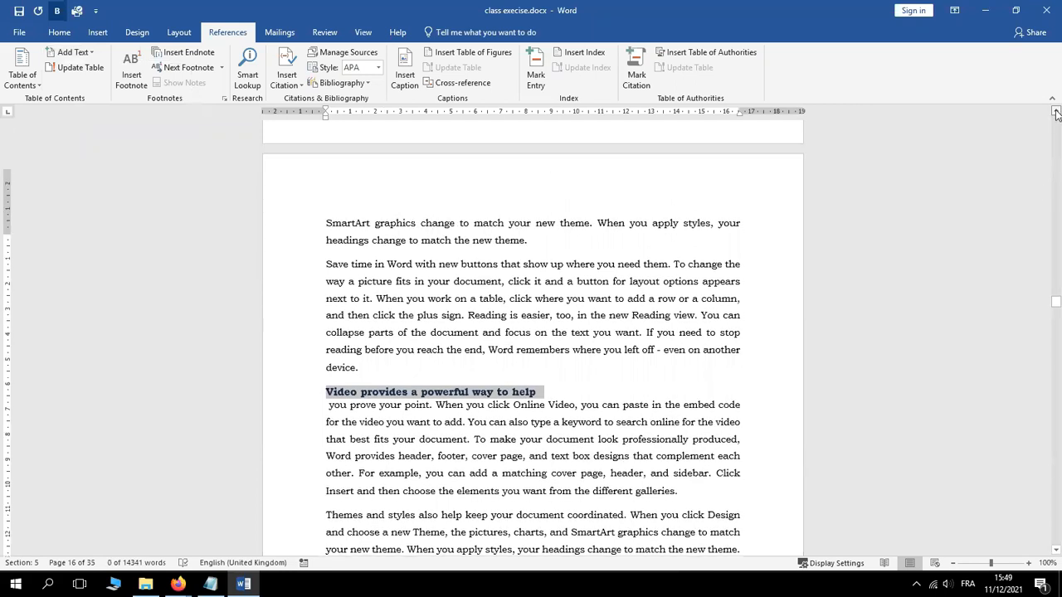
click(1056, 112)
click(1056, 112)
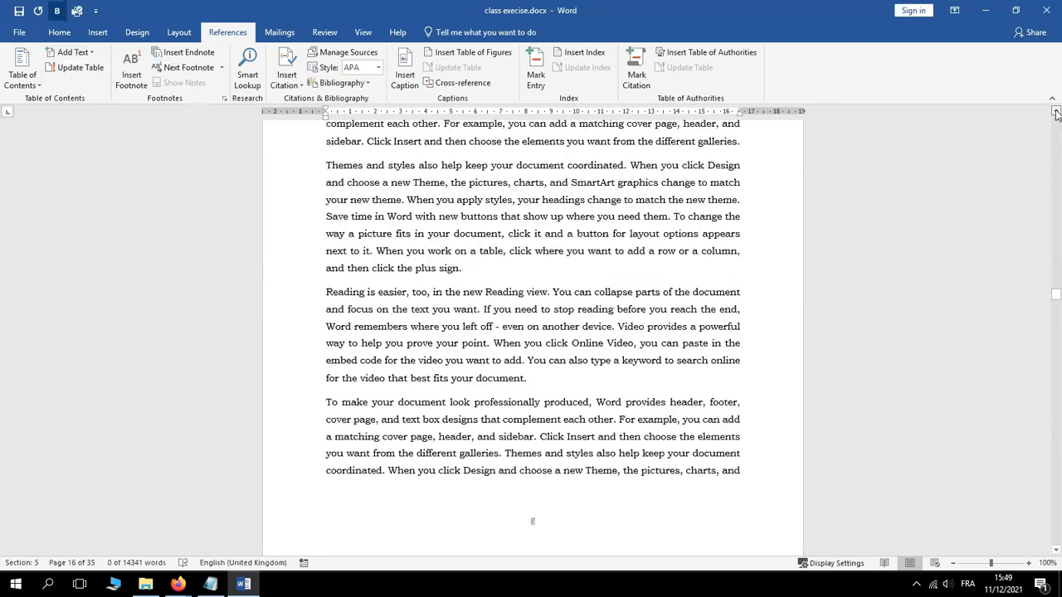
click(1057, 112)
click(1056, 112)
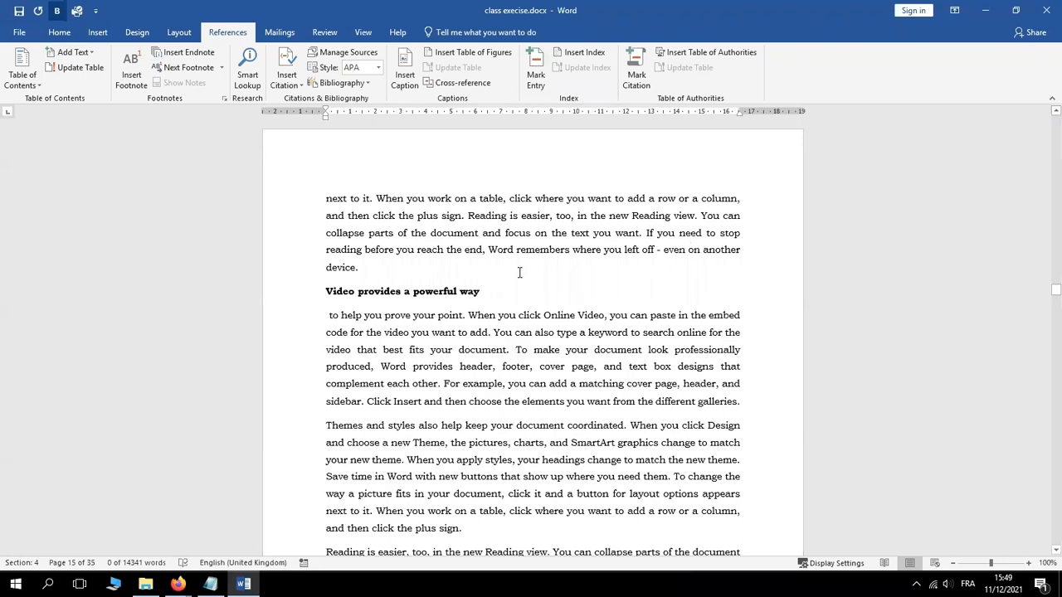
Add 'Video provides a powerful way' to the contents via Add Text, then place the caret on page 1
triple_click(402, 292)
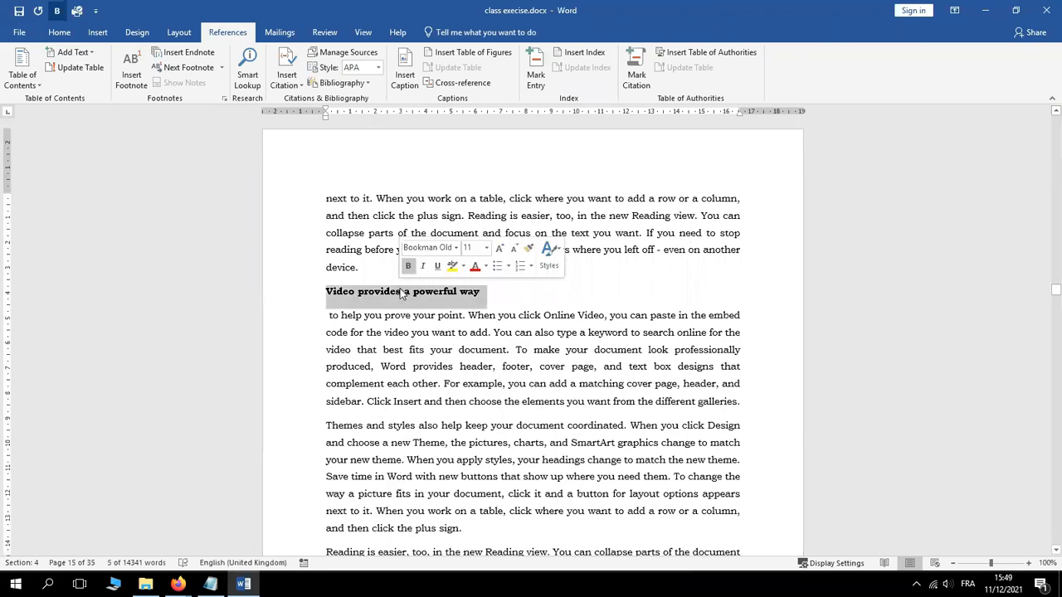
click(72, 51)
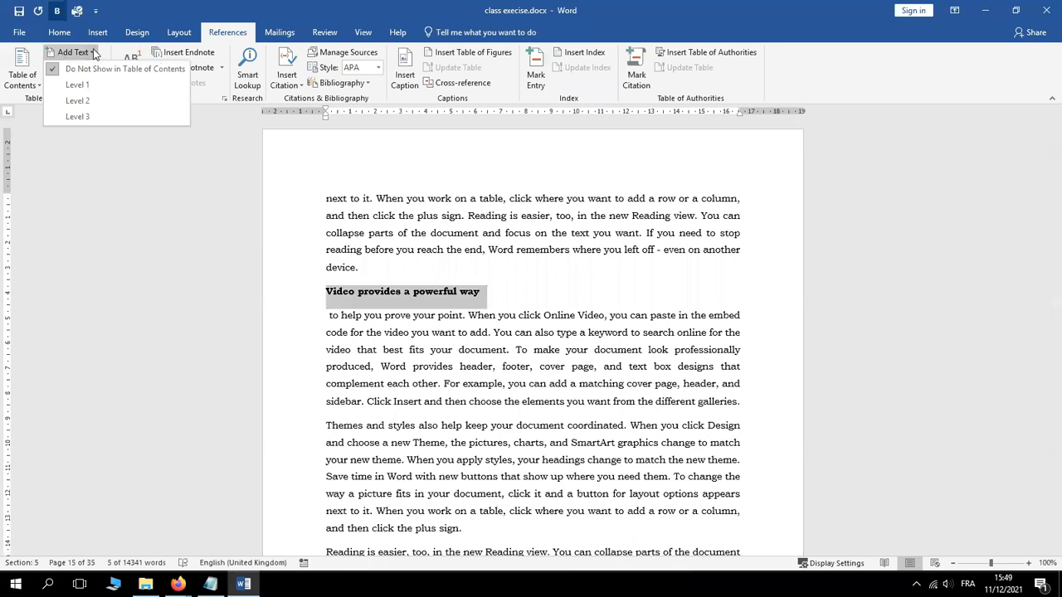
click(82, 120)
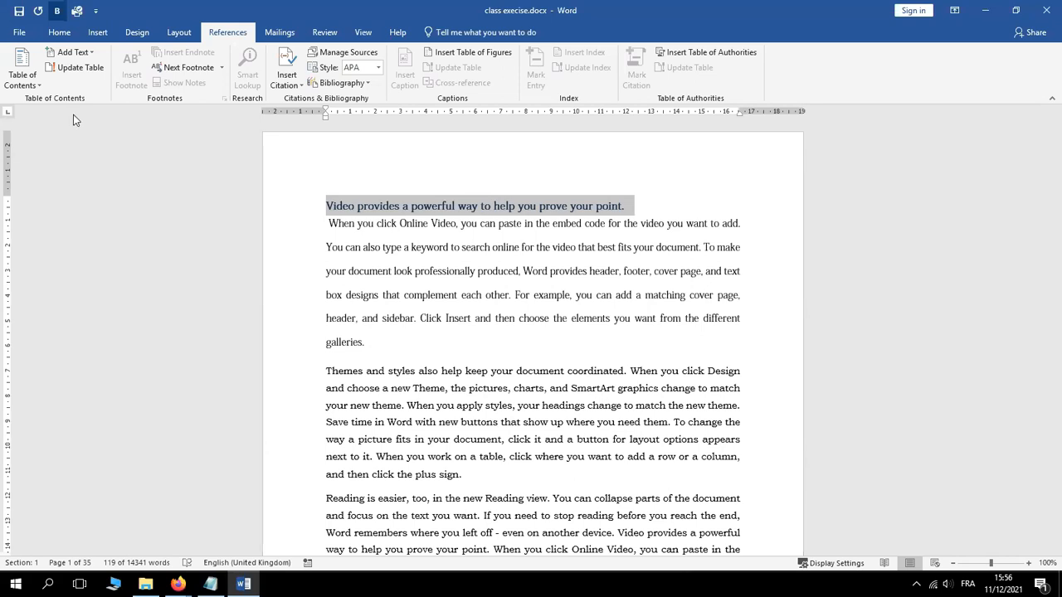
click(329, 206)
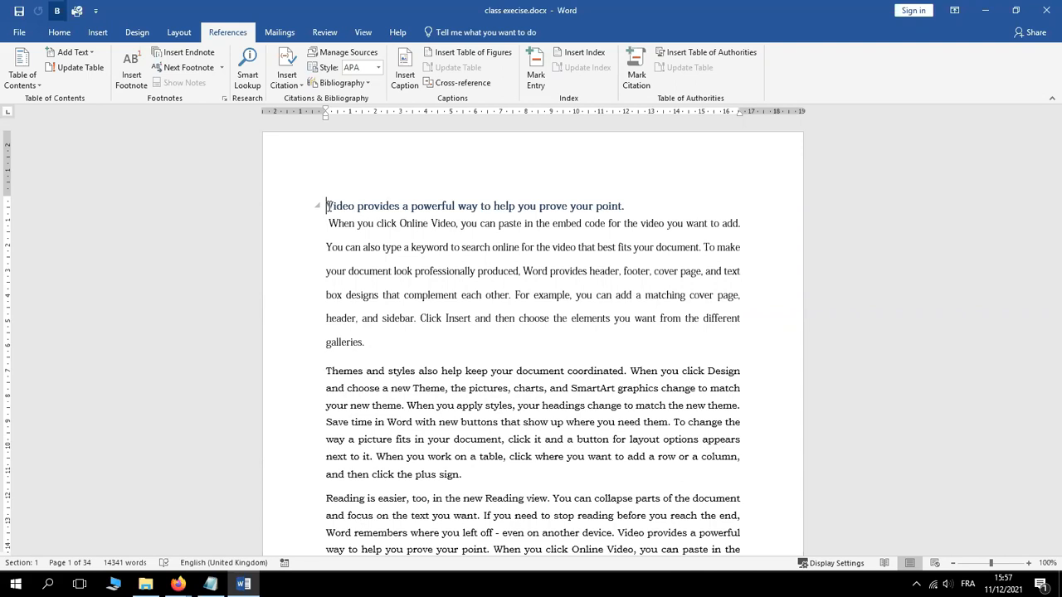
Insert a page break at the document start so page 1 is blank, and click on it
click(100, 32)
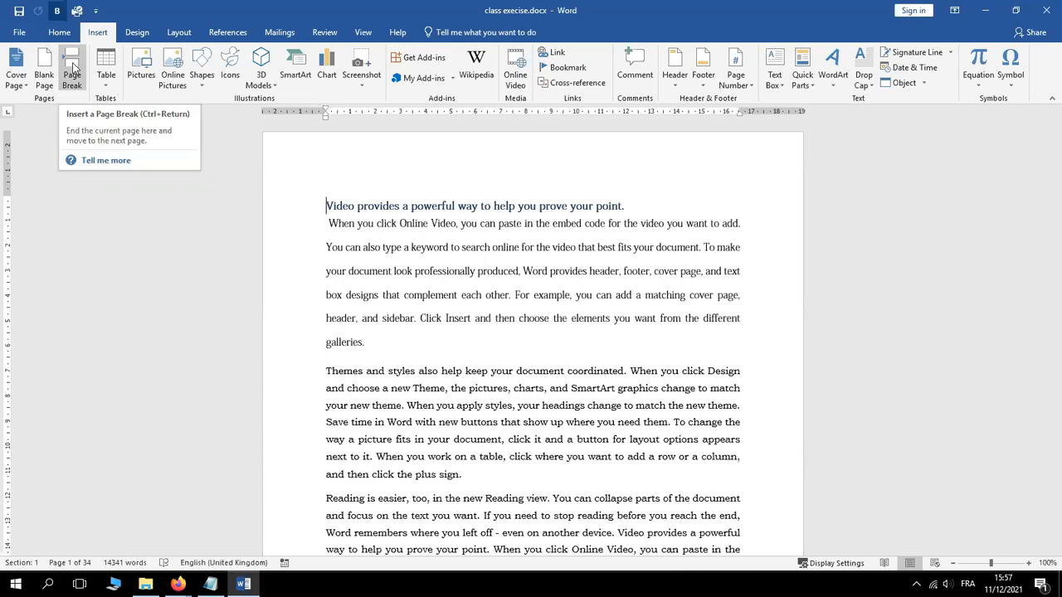
click(73, 69)
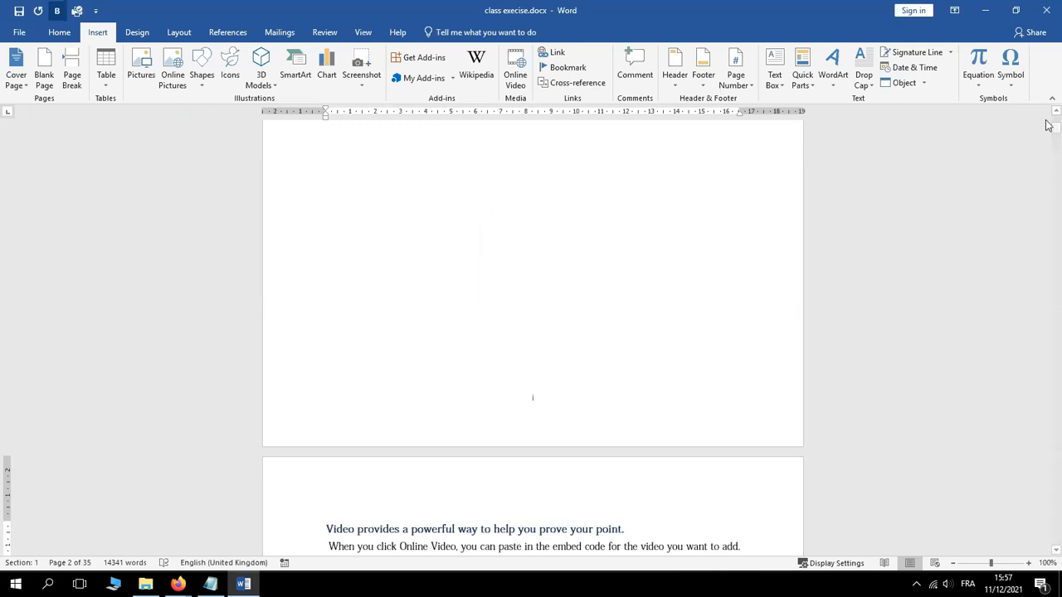
drag(1057, 125, 1056, 122)
click(347, 219)
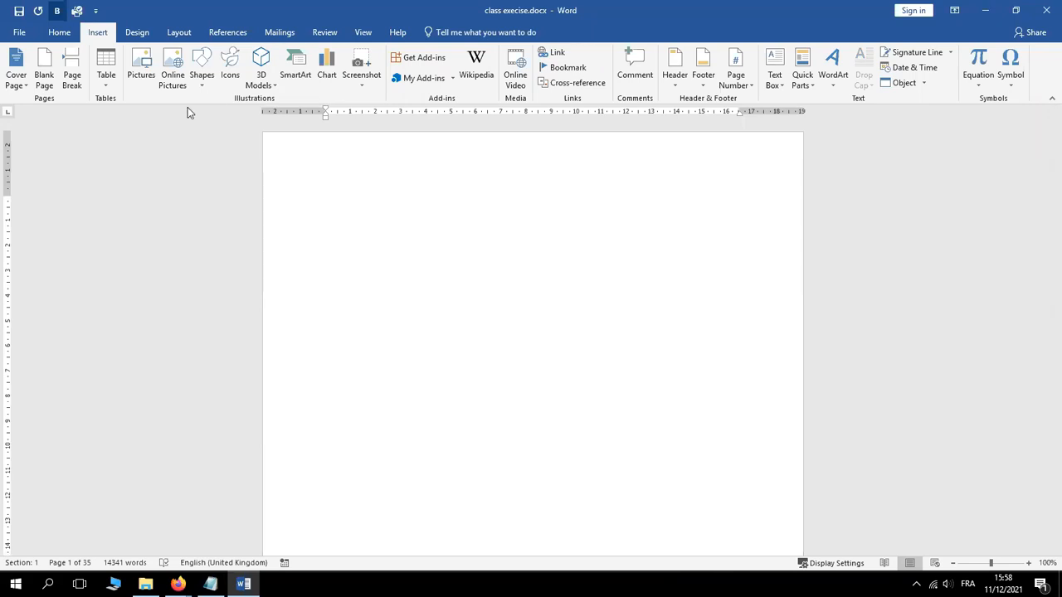
Open the Table of Contents gallery on the References tab
click(233, 36)
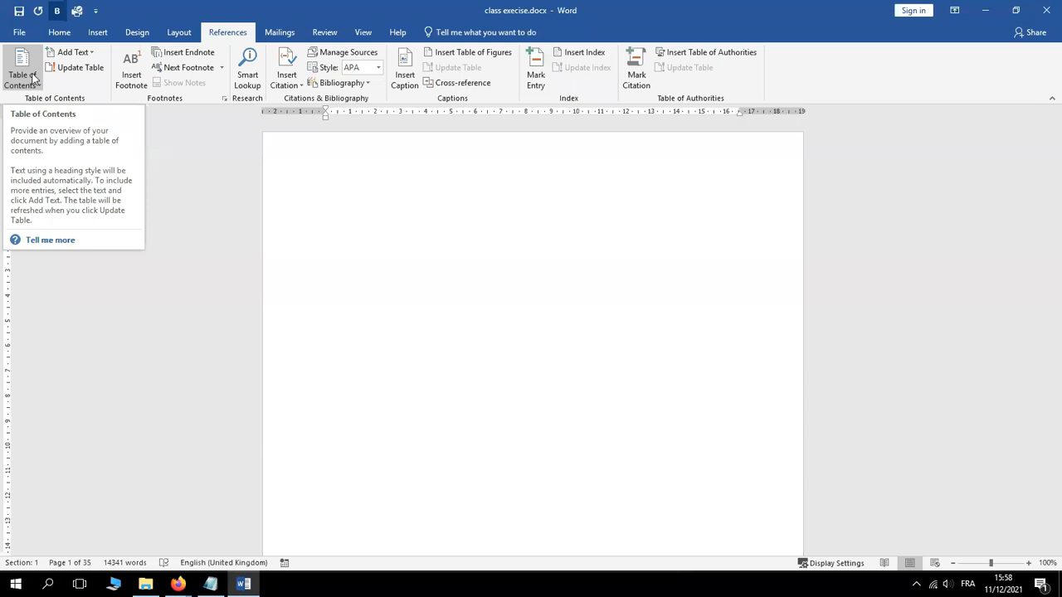
click(34, 78)
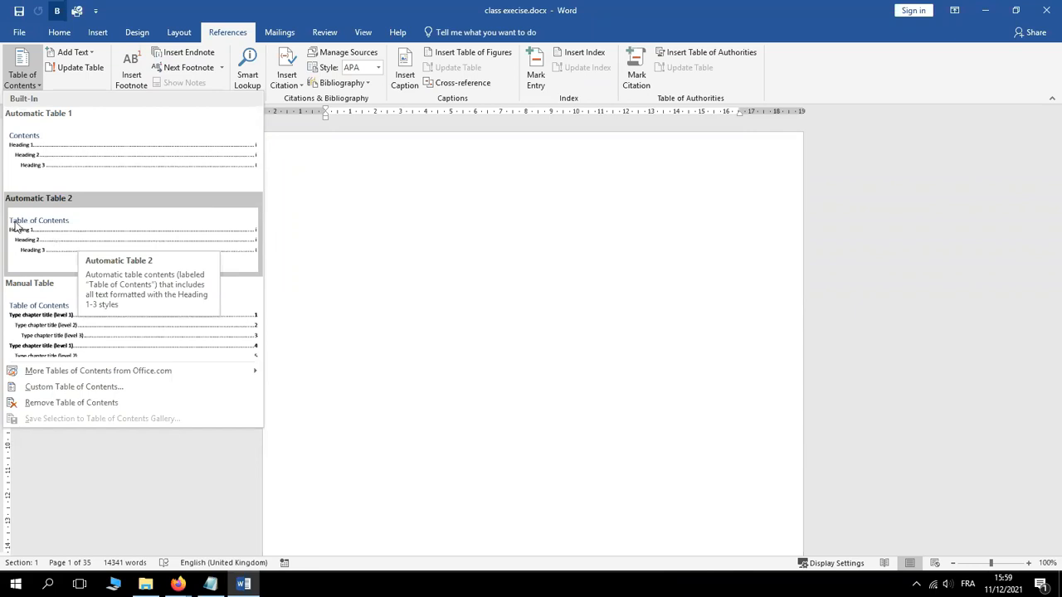
Insert Automatic Table 2 as the table of contents on the first page
click(81, 228)
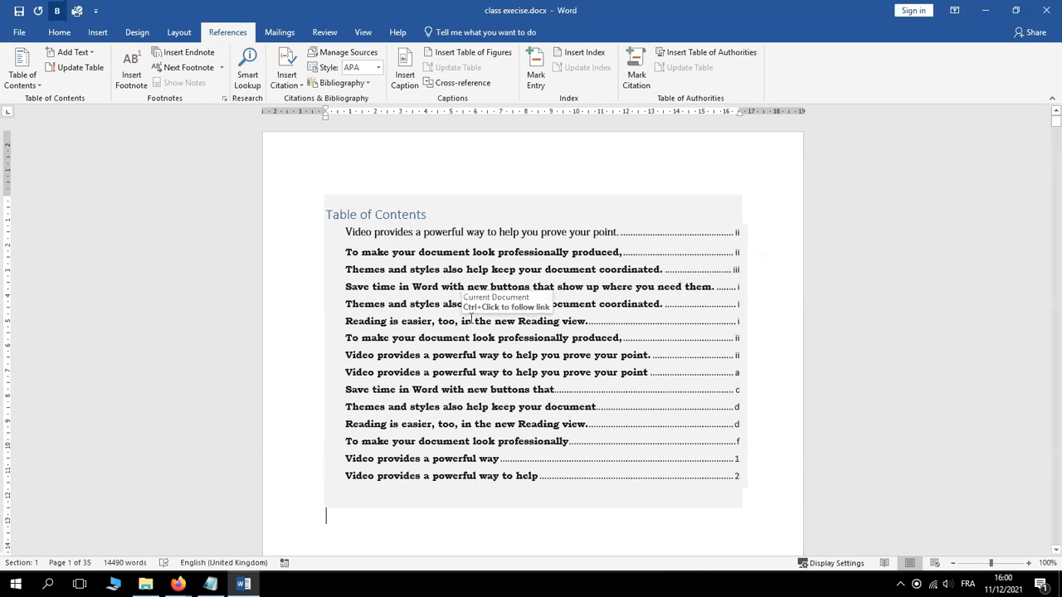
Update the table of contents field, refreshing page numbers only
click(471, 319)
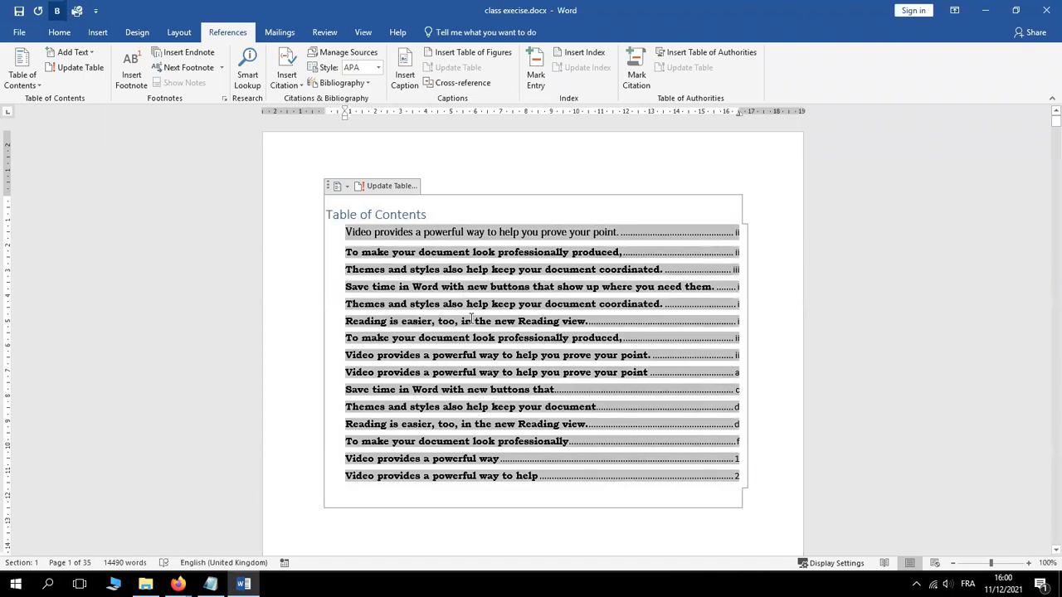
right_click(472, 320)
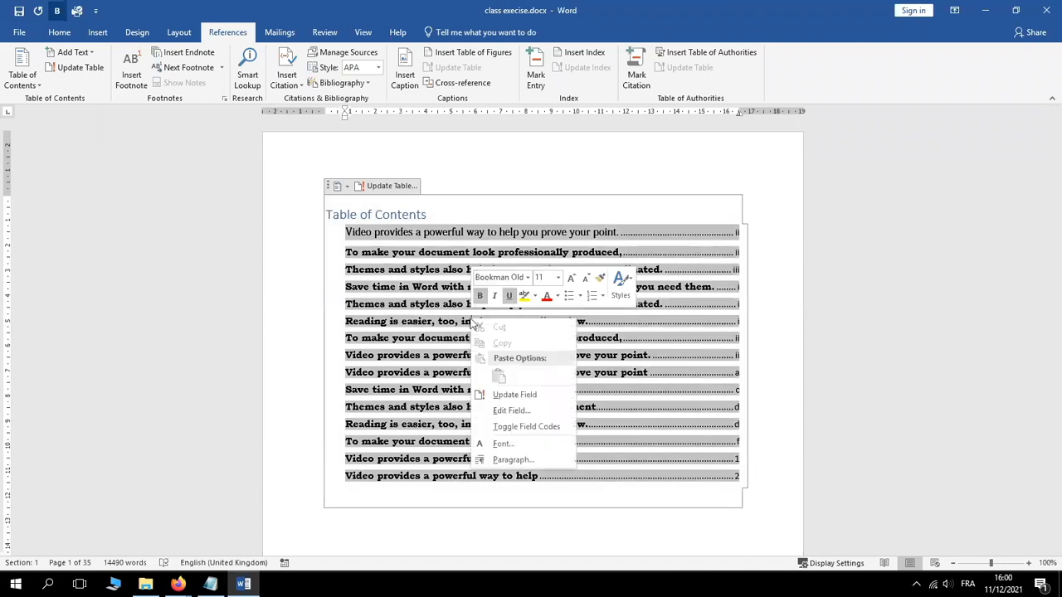
click(504, 394)
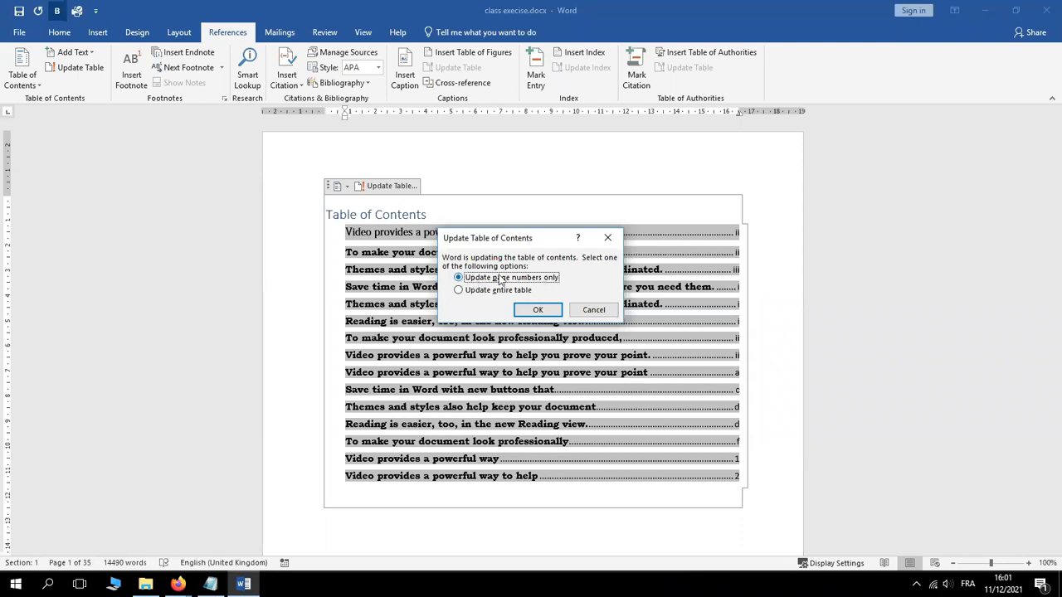
click(539, 309)
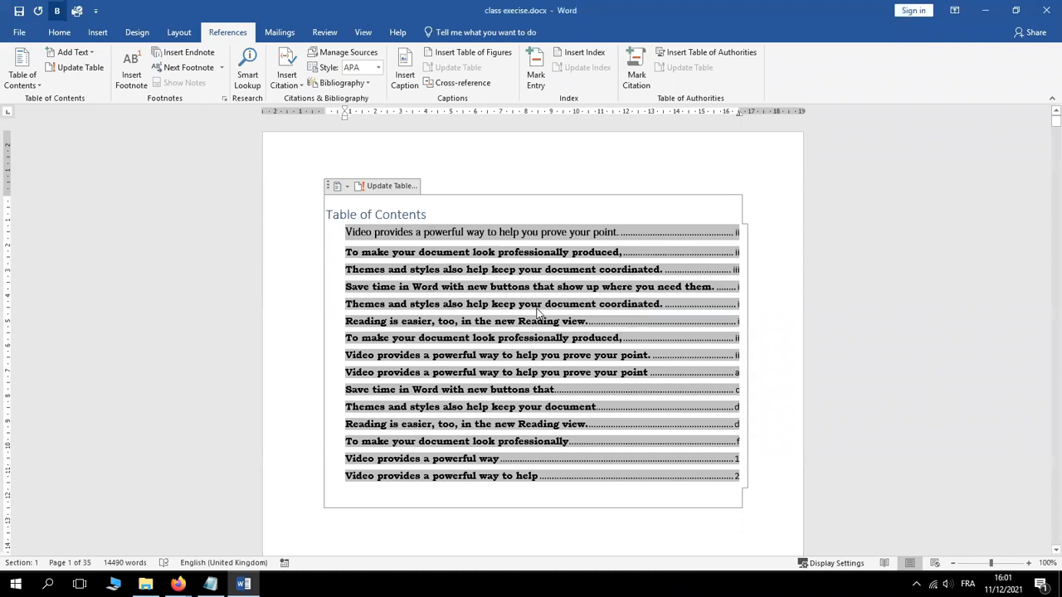